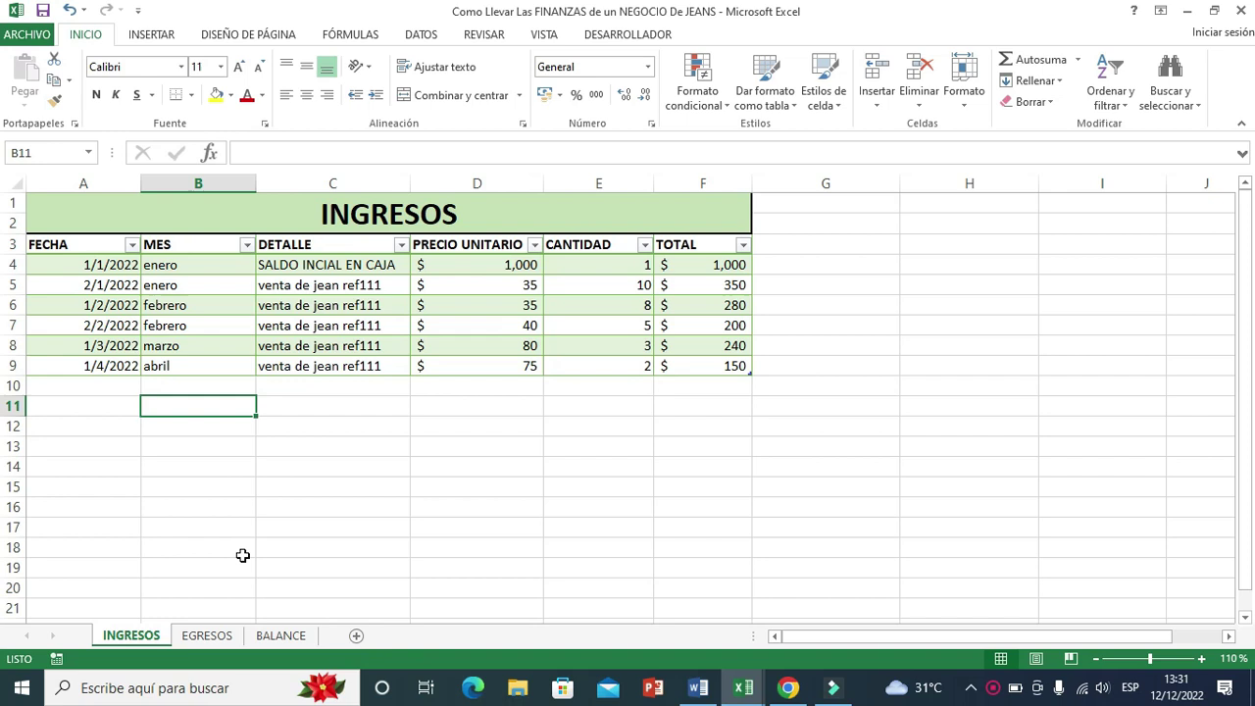
Step: Switch to the EGRESOS sheet to view its four-entry expense table
{"action": "left_click", "coordinate": [207, 635]}
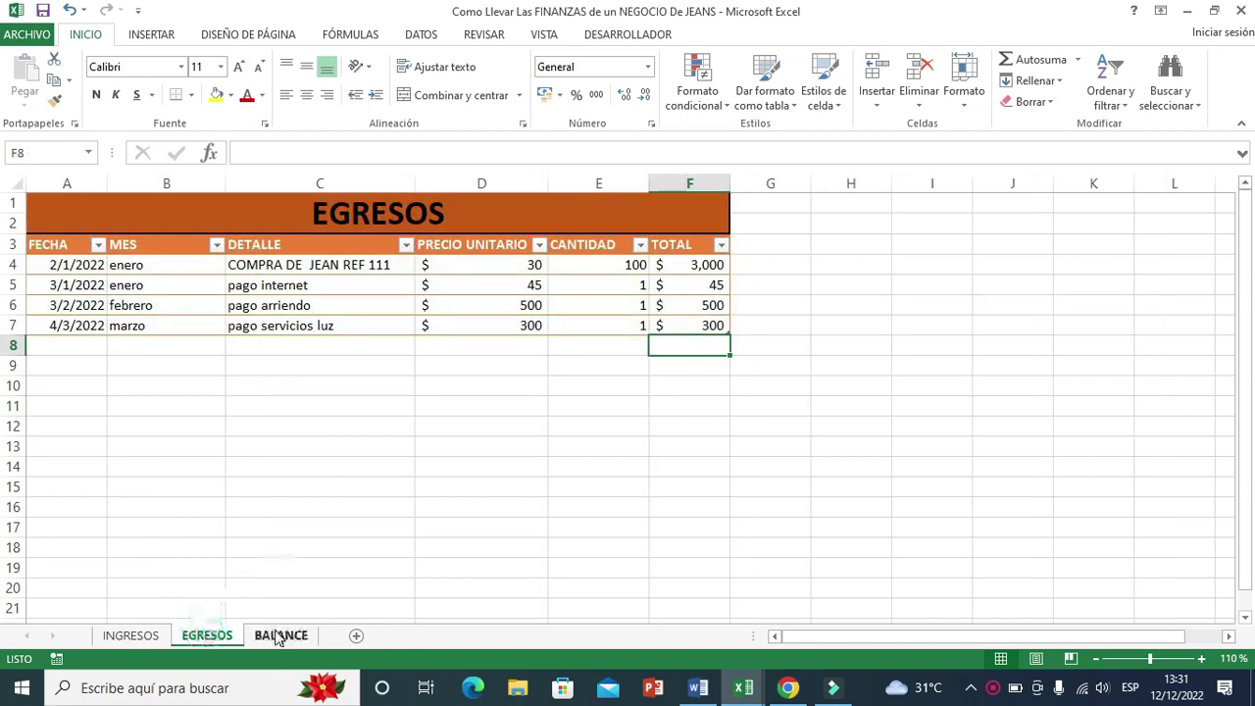
{"action": "left_click", "coordinate": [280, 635]}
{"action": "left_click", "coordinate": [130, 635]}
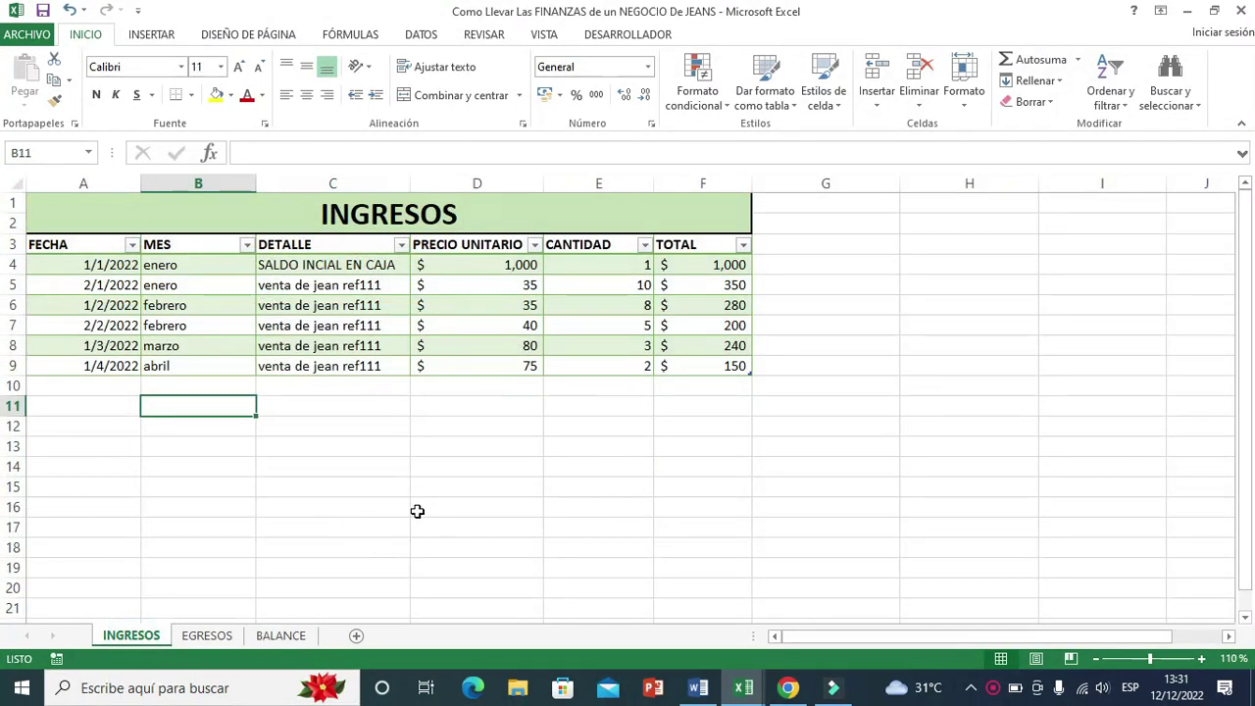
{"action": "left_click", "coordinate": [246, 486]}
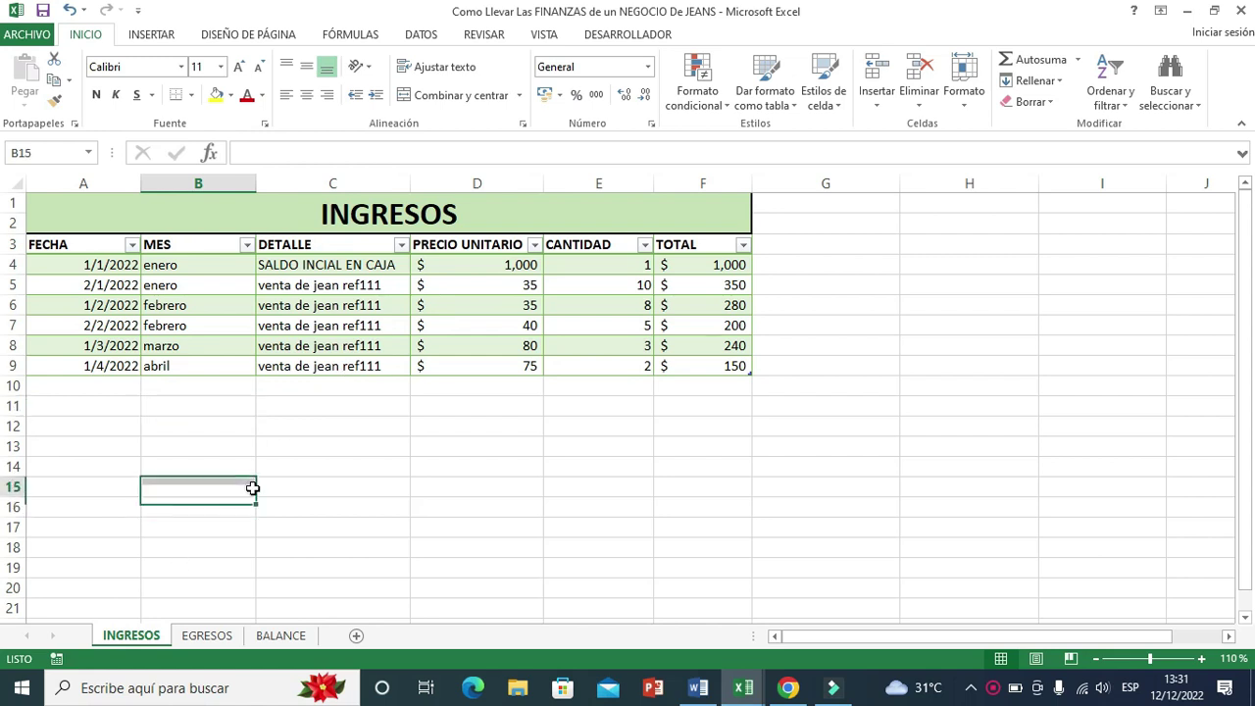
{"action": "left_click_drag", "start_coordinate": [295, 468], "coordinate": [353, 445]}
{"action": "left_click", "coordinate": [795, 445]}
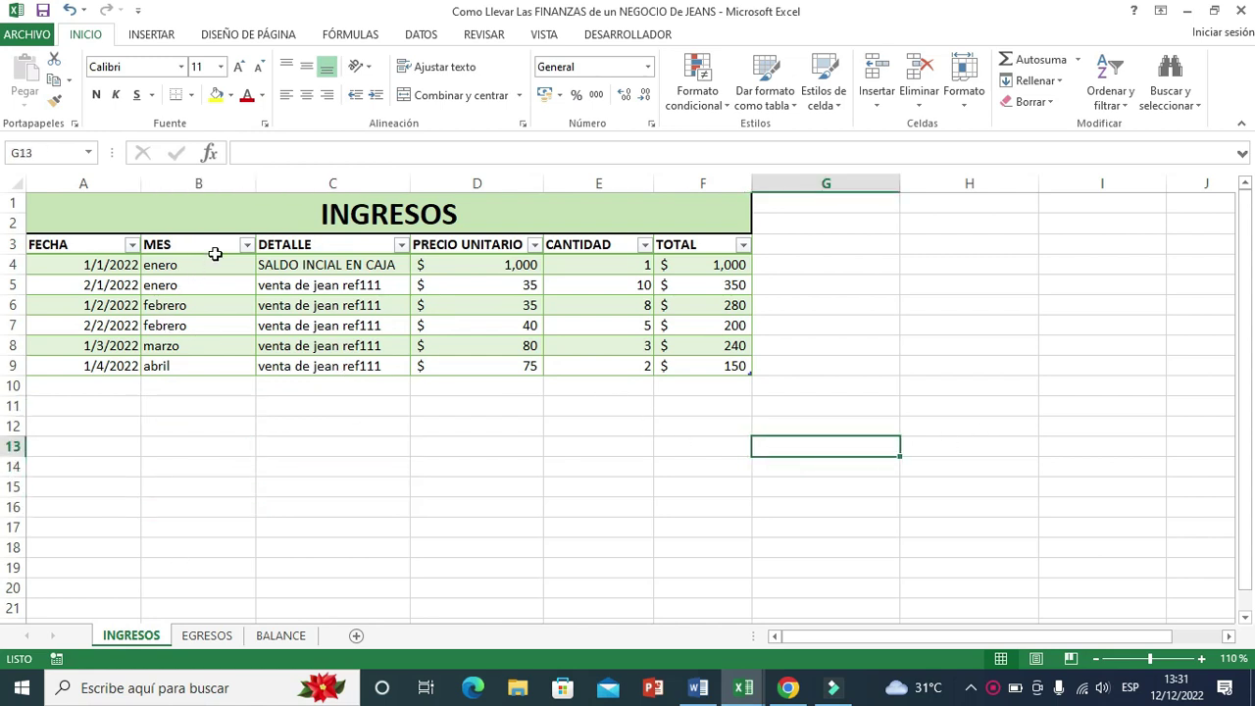
{"action": "left_click", "coordinate": [19, 264]}
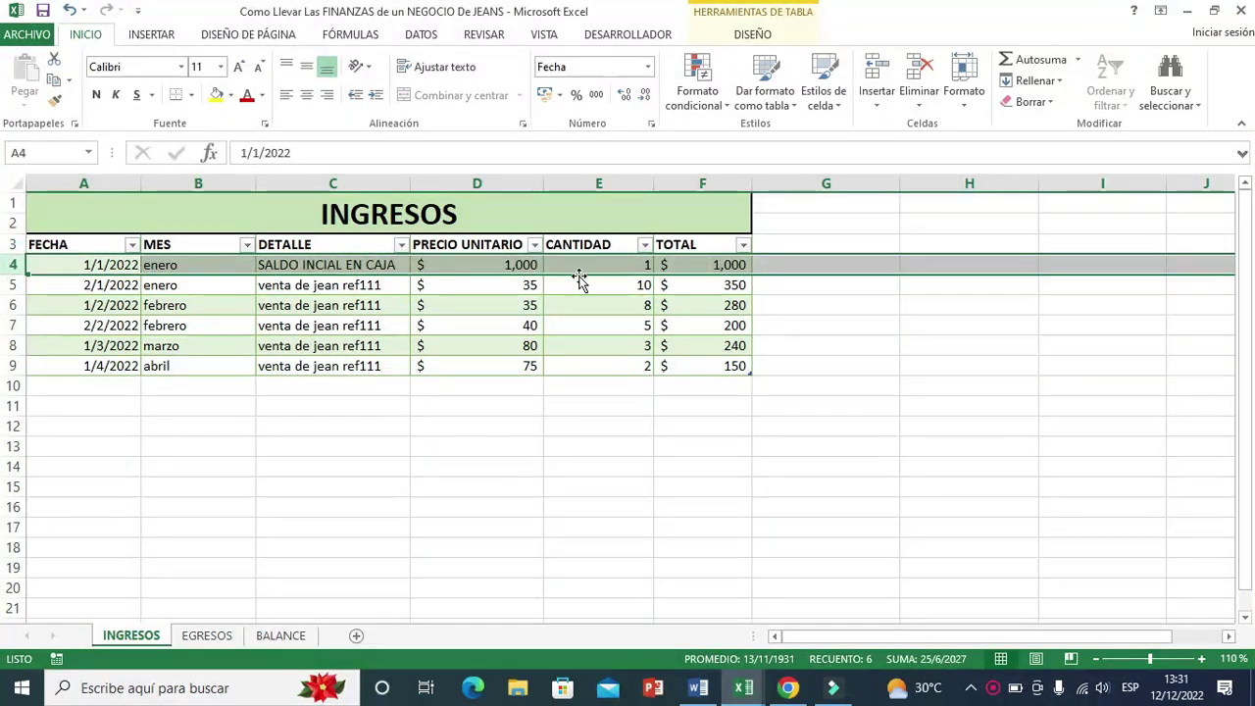
{"action": "left_click_drag", "start_coordinate": [328, 284], "coordinate": [331, 361]}
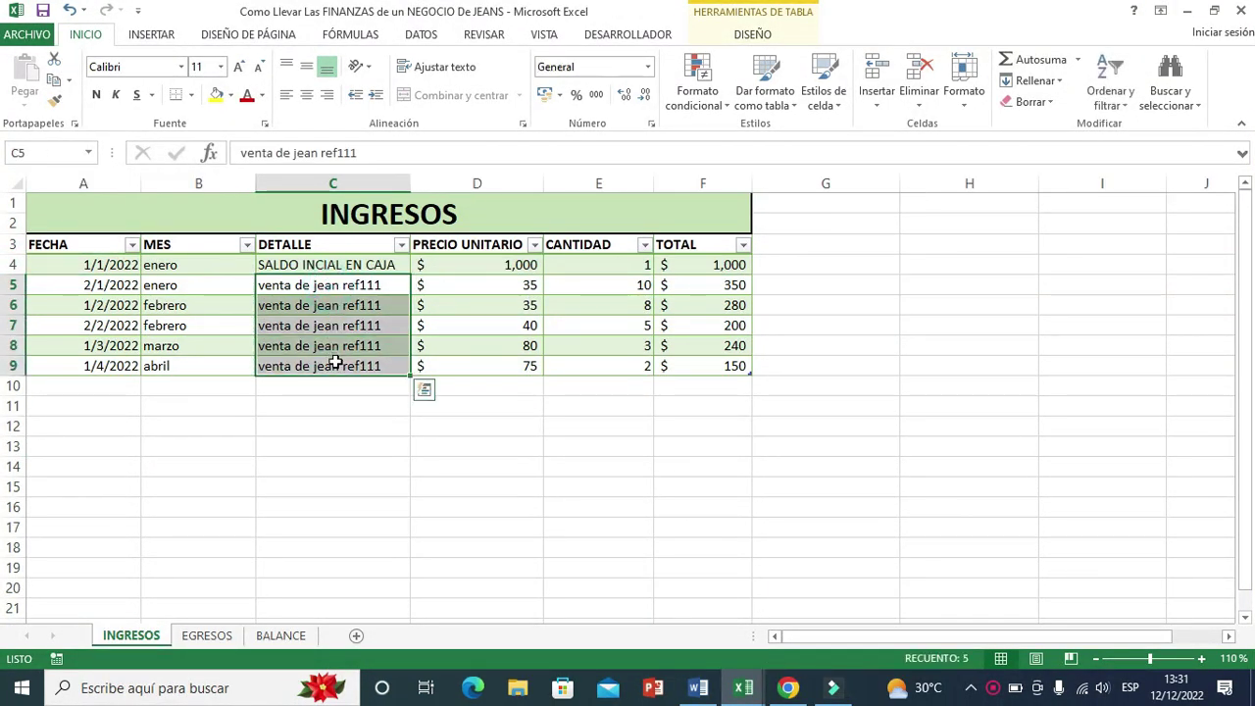
{"action": "left_click", "coordinate": [497, 267]}
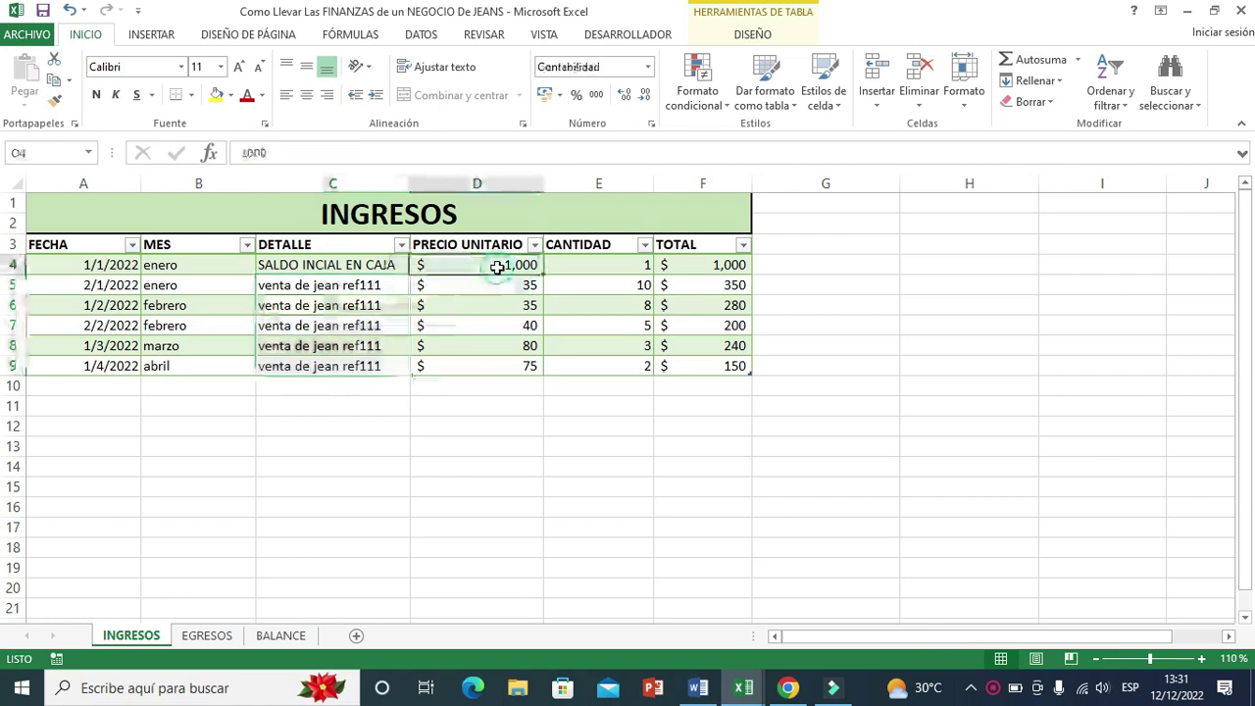
{"action": "left_click", "coordinate": [84, 384]}
{"action": "left_click", "coordinate": [100, 365]}
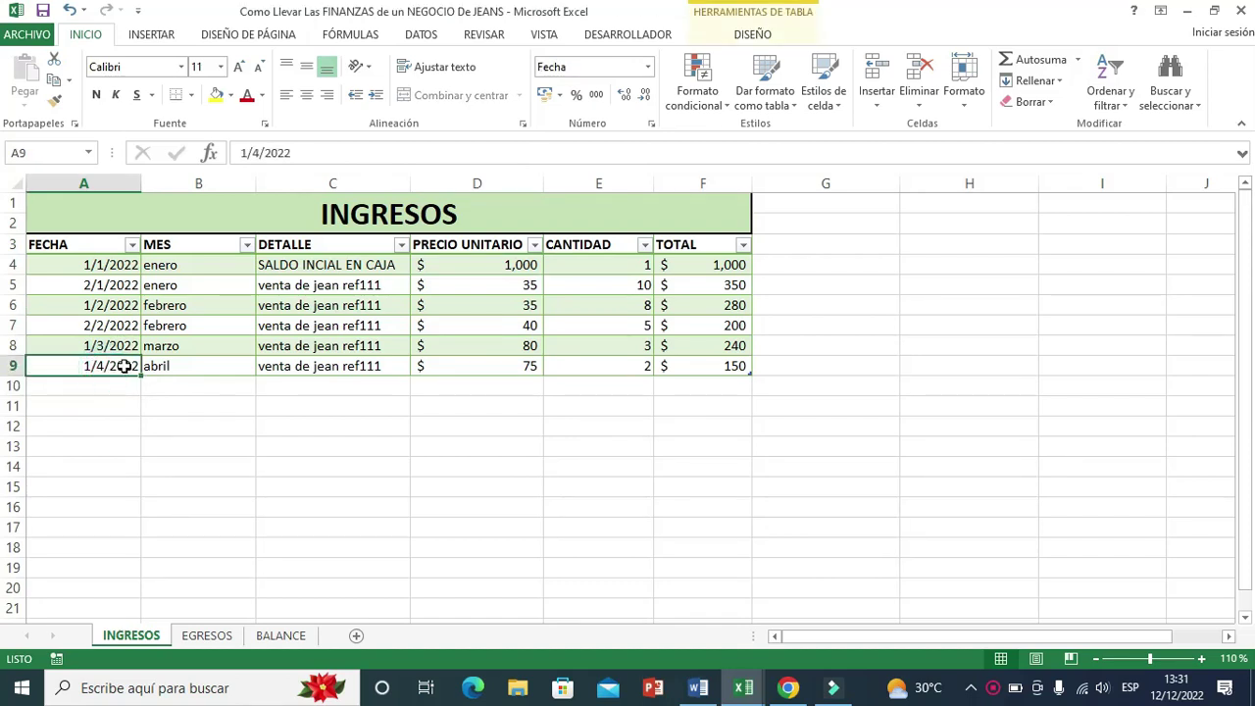
{"action": "left_click", "coordinate": [159, 365]}
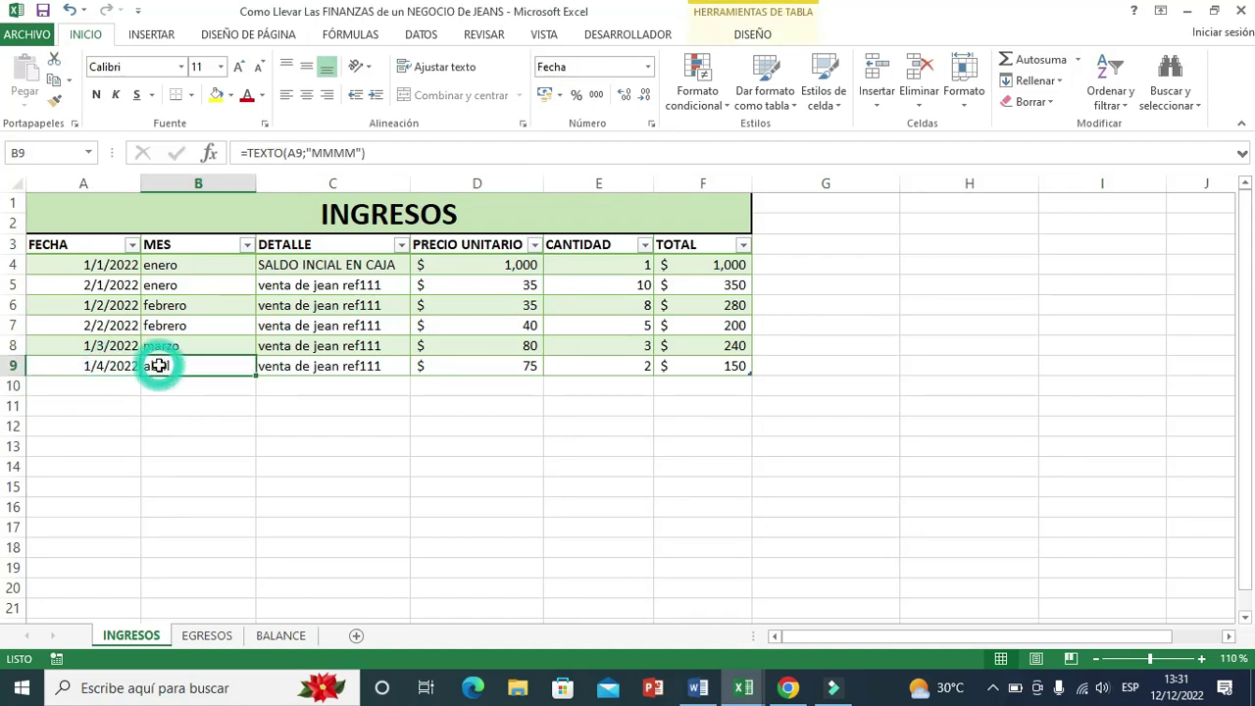
{"action": "left_click", "coordinate": [309, 366]}
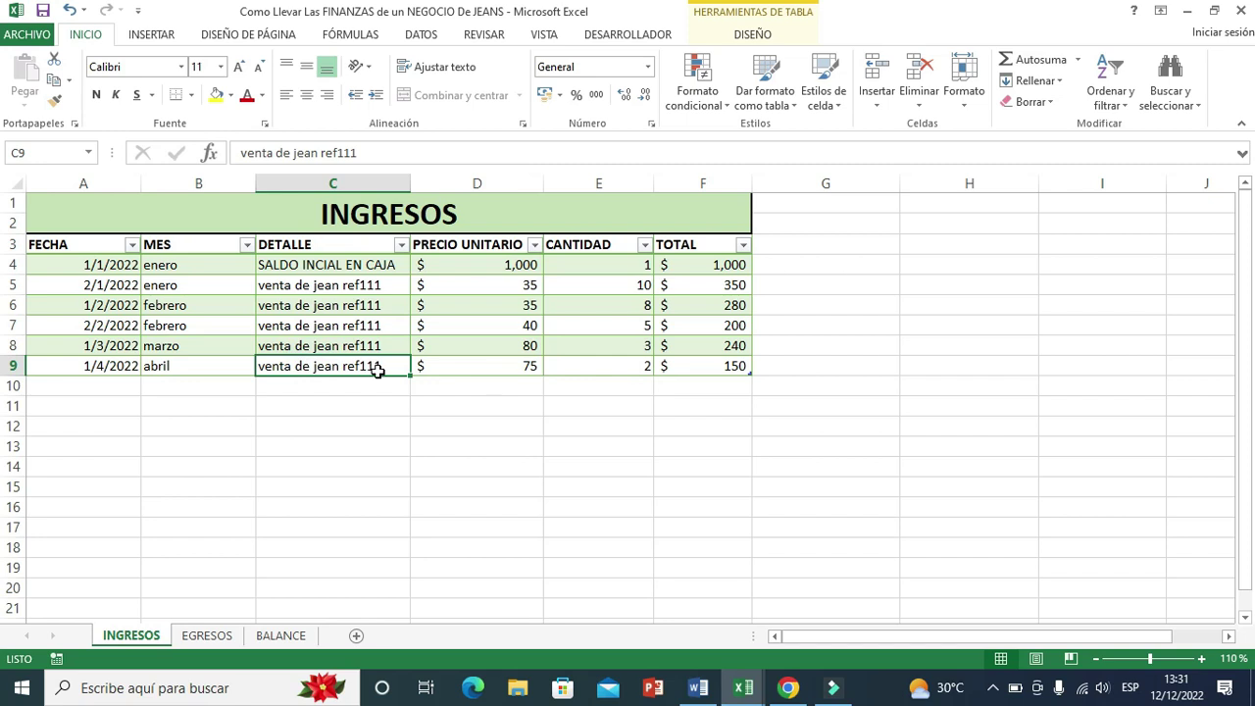
{"action": "left_click", "coordinate": [485, 364]}
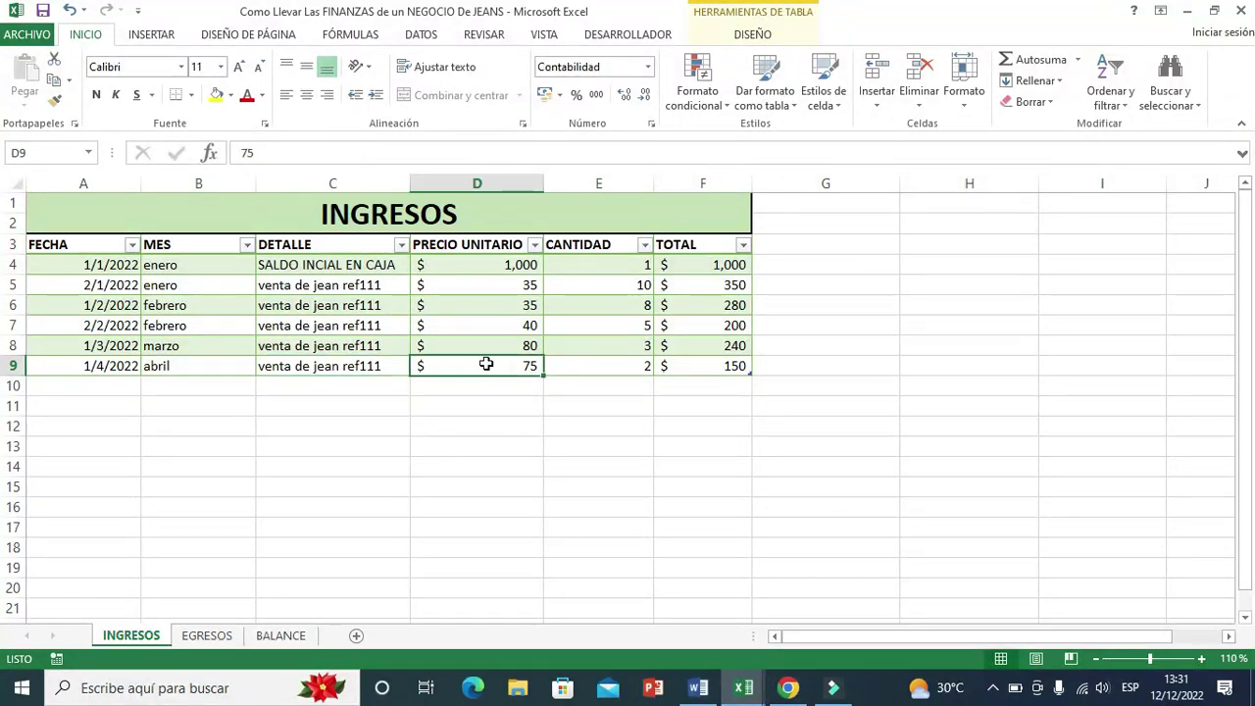
{"action": "left_click", "coordinate": [633, 364]}
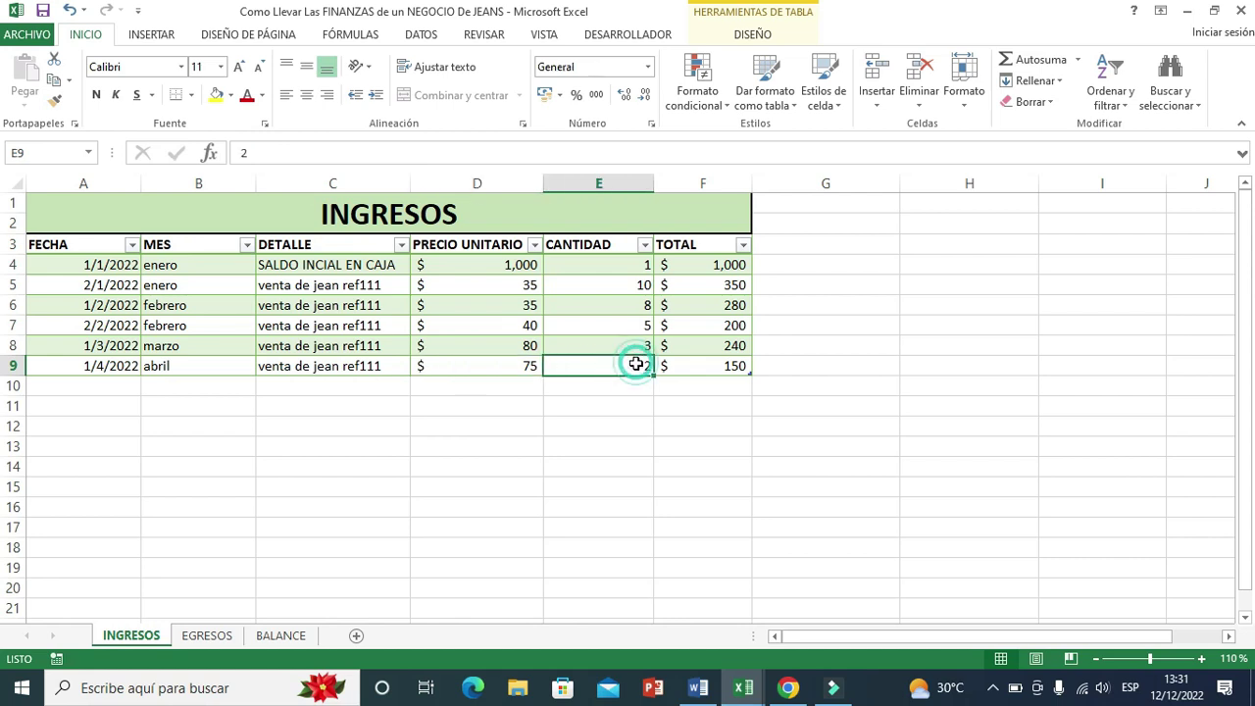
{"action": "left_click", "coordinate": [732, 365]}
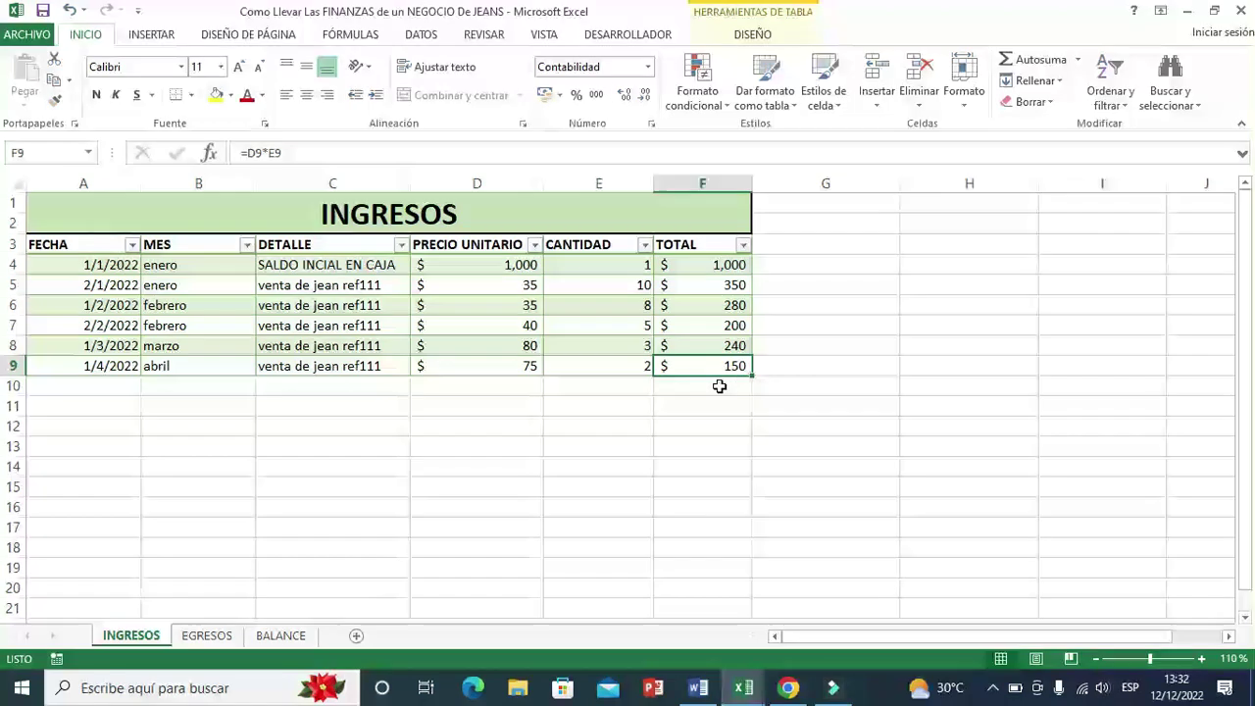
{"action": "left_click", "coordinate": [207, 637]}
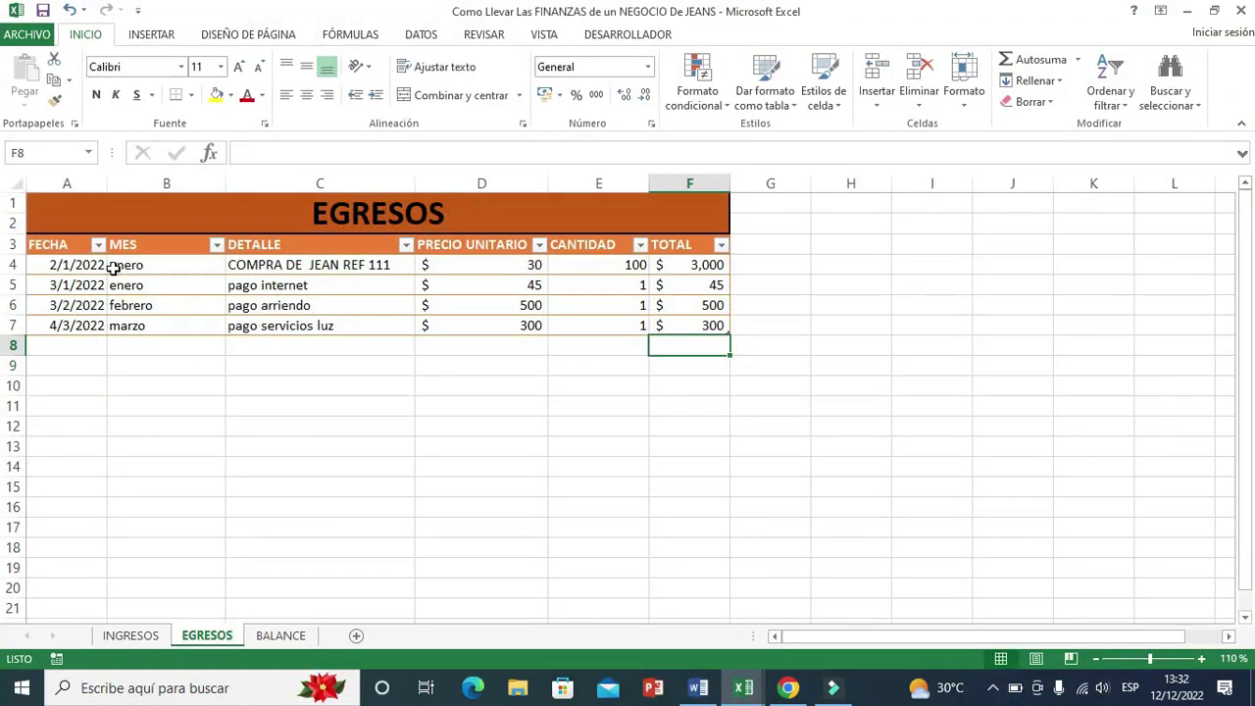
Step: Review the existing expense descriptions in rows 5 to 7 and the internet payment quantity
{"action": "left_click", "coordinate": [267, 265]}
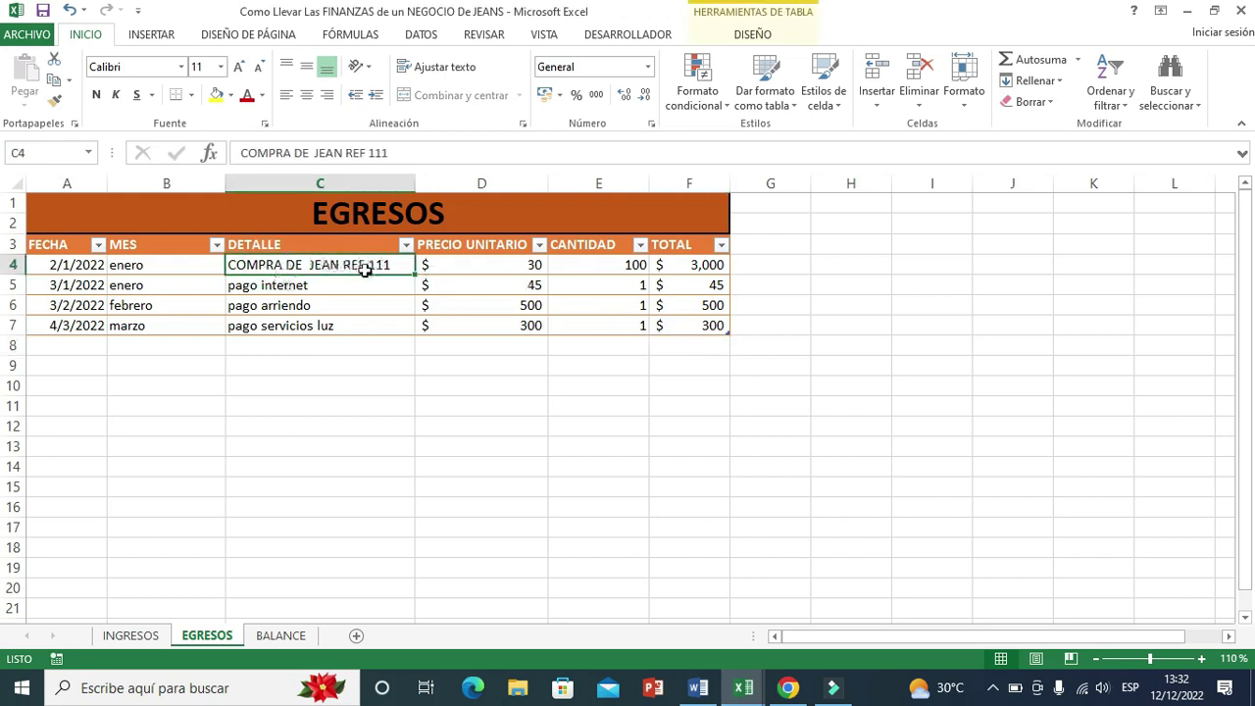
{"action": "left_click_drag", "start_coordinate": [303, 285], "coordinate": [312, 326]}
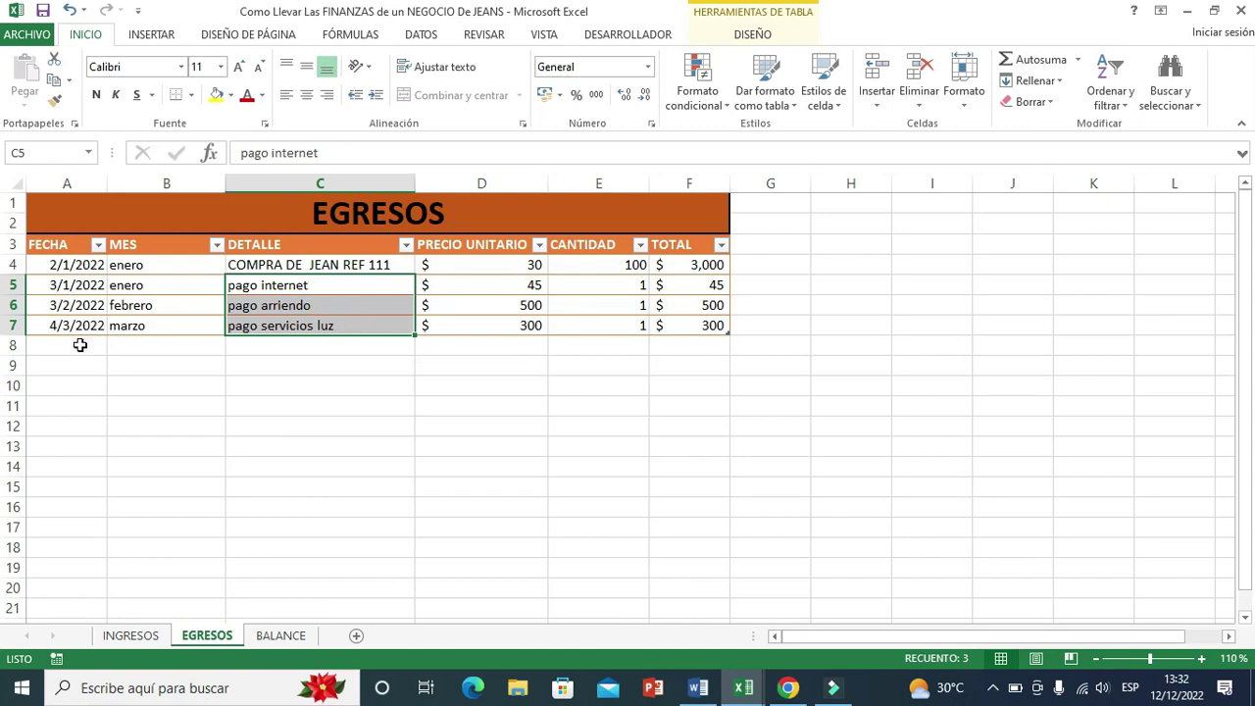
{"action": "left_click", "coordinate": [502, 284]}
{"action": "left_click", "coordinate": [597, 287]}
Step: Add row 8: 3/4/2022, 'pago agua 2 m', unit price 20, quantity 2; then view BALANCE
{"action": "left_click", "coordinate": [83, 346]}
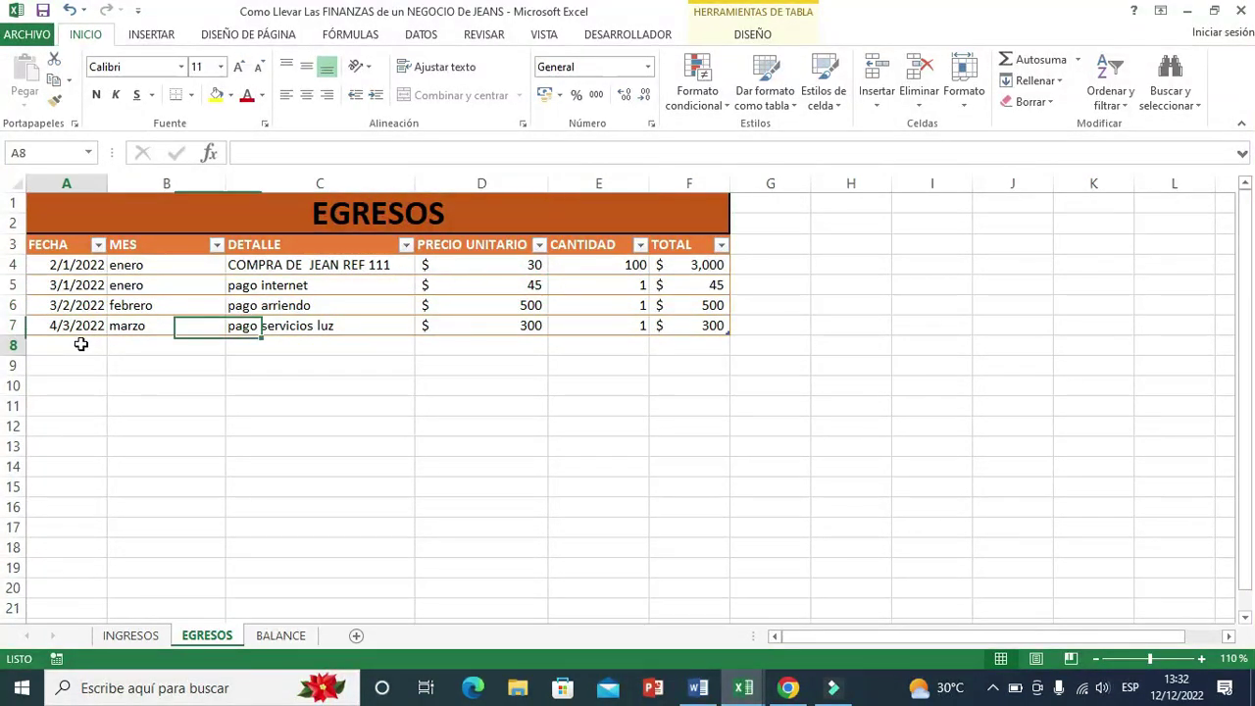
{"action": "type", "text": "3-04-2022"}
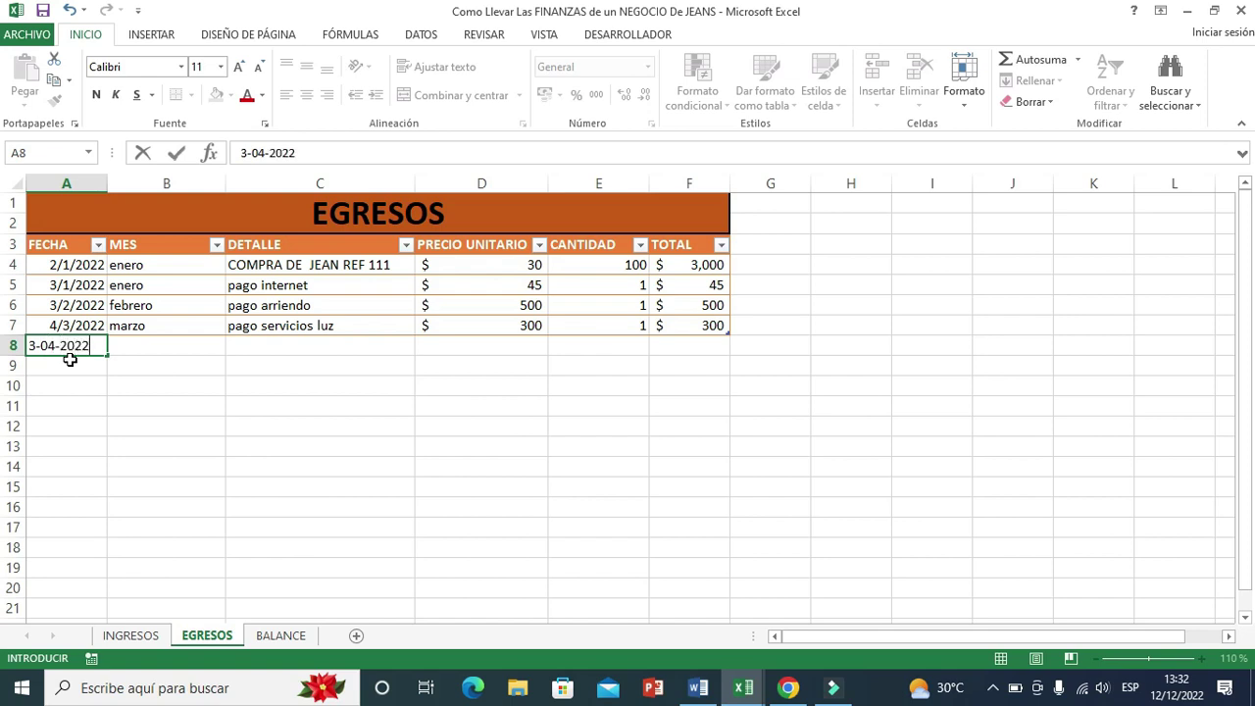
{"action": "key", "text": "Tab"}
{"action": "left_click", "coordinate": [347, 345]}
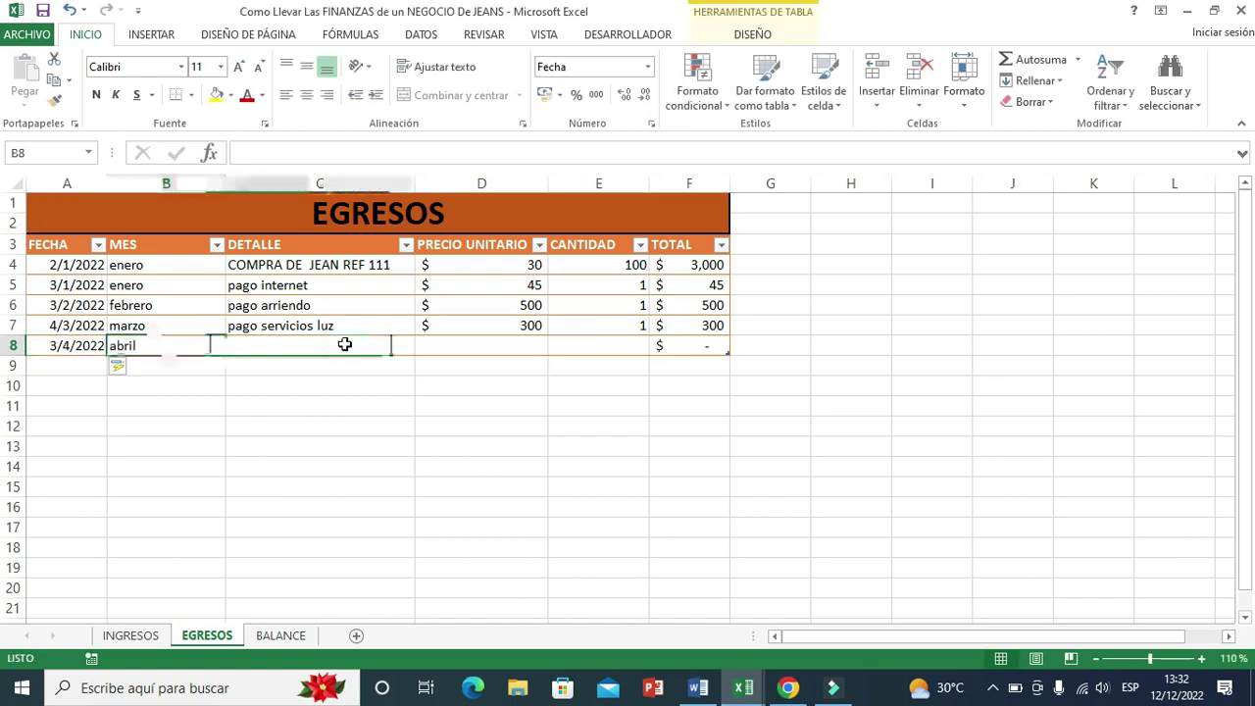
{"action": "type", "text": "pago agua 2 m"}
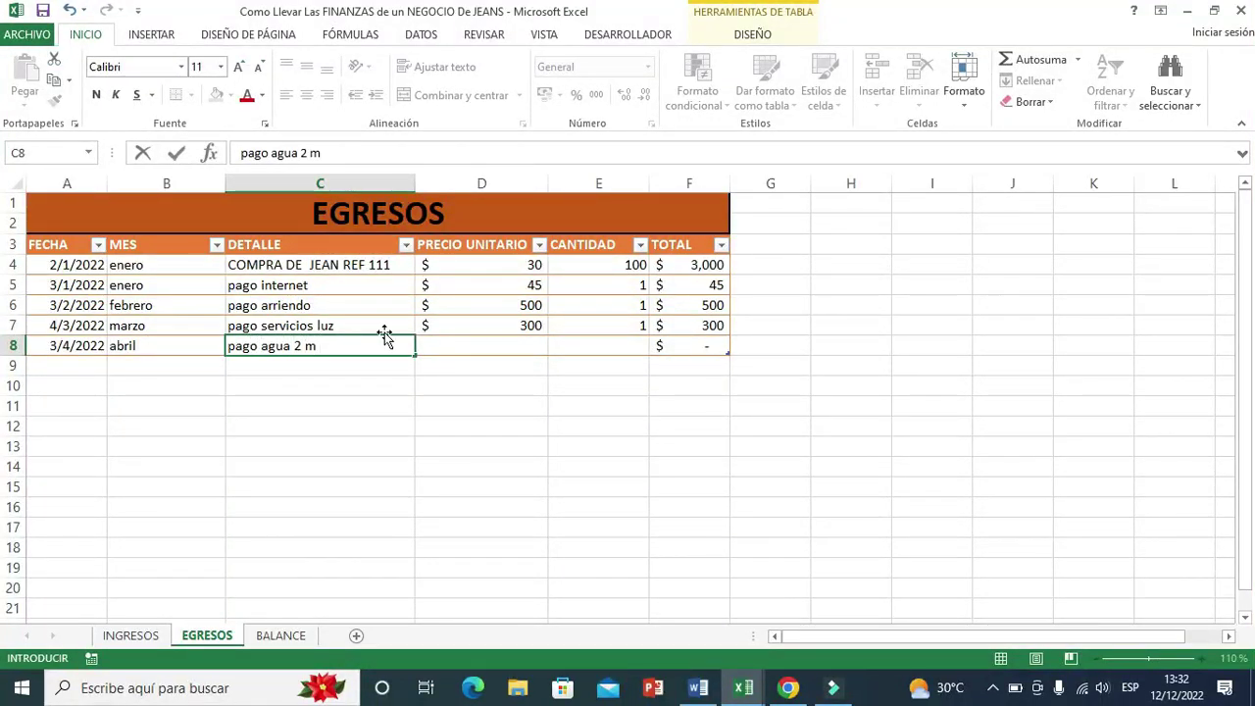
{"action": "left_click", "coordinate": [465, 345]}
{"action": "type", "text": "20"}
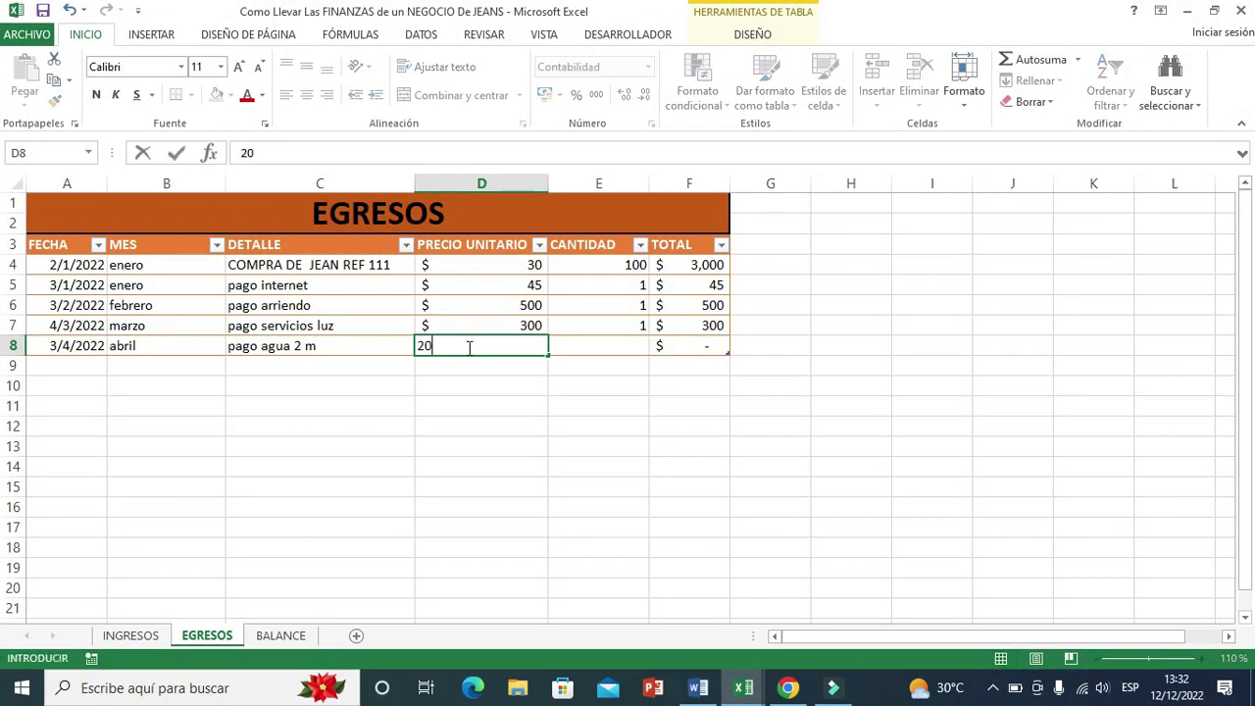
{"action": "key", "text": "Tab"}
{"action": "type", "text": "2"}
{"action": "key", "text": "Tab"}
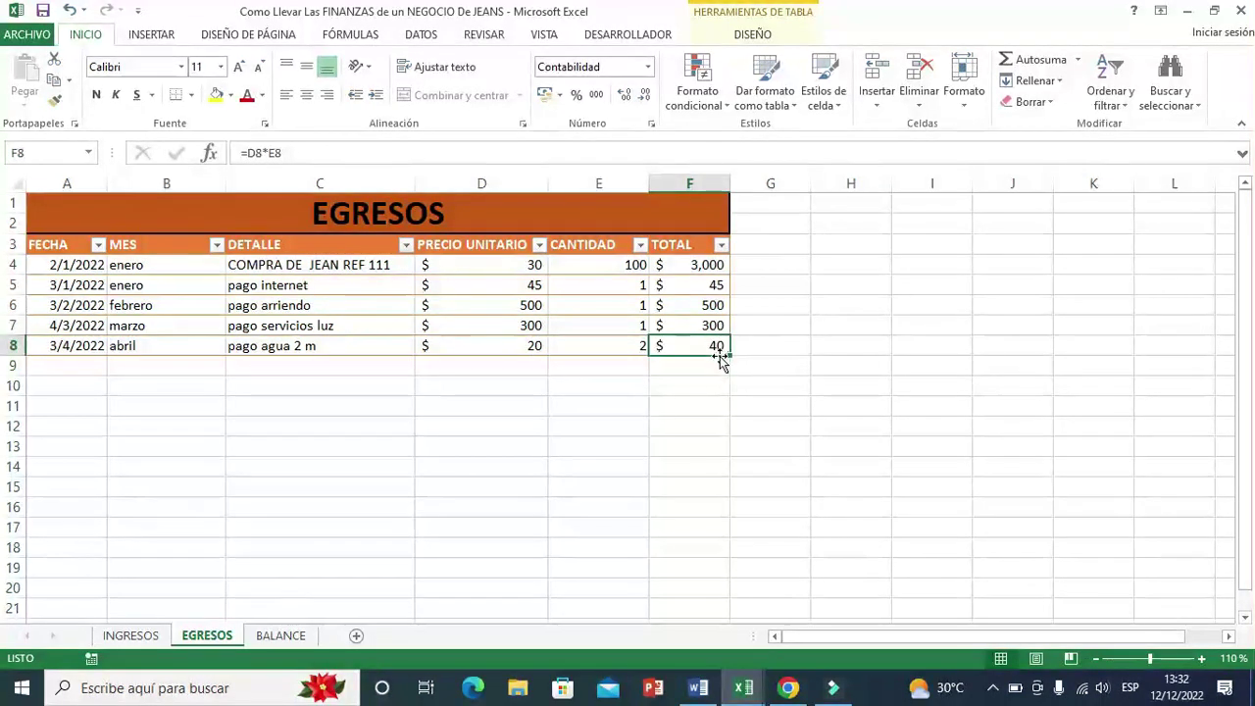
{"action": "left_click", "coordinate": [284, 635]}
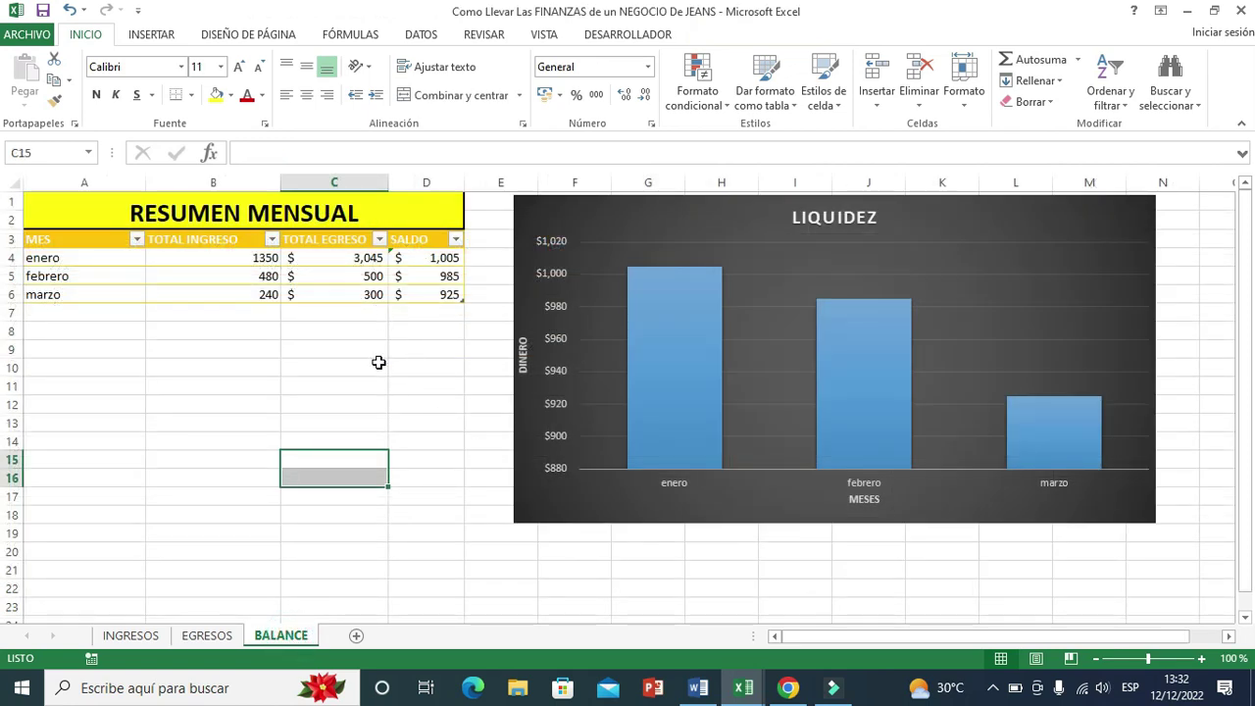
{"action": "left_click", "coordinate": [272, 365]}
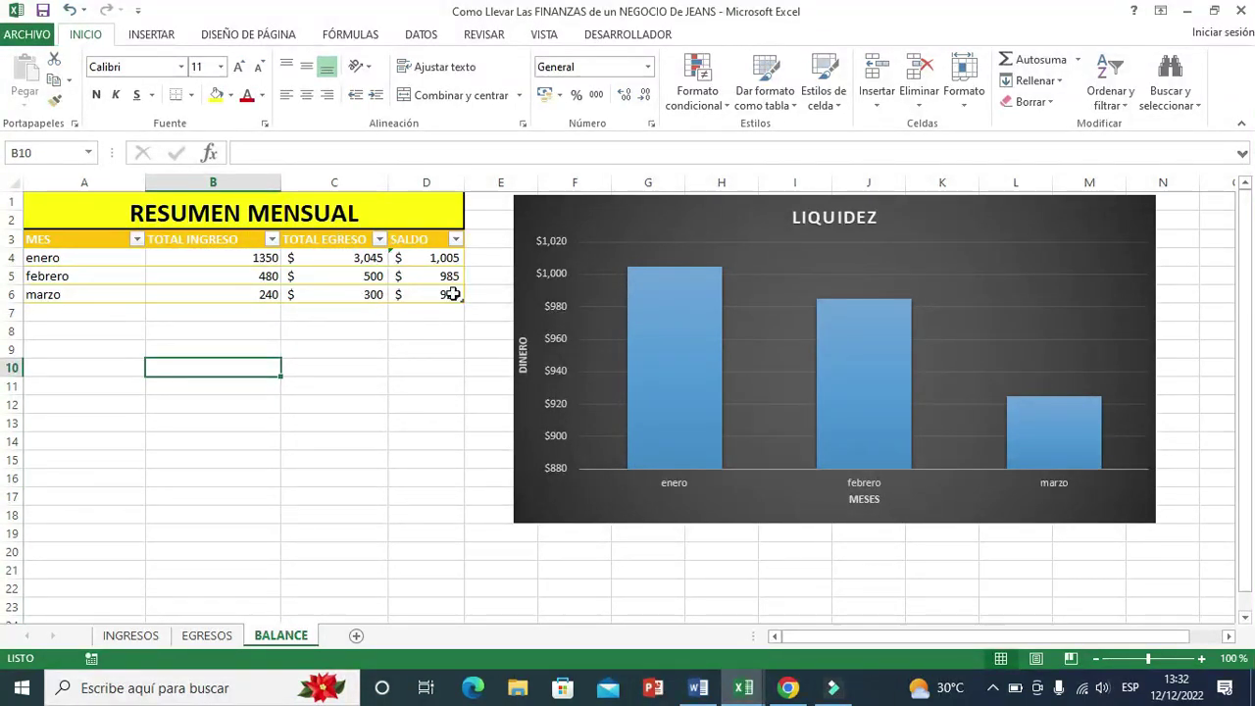
{"action": "left_click_drag", "start_coordinate": [444, 257], "coordinate": [444, 292]}
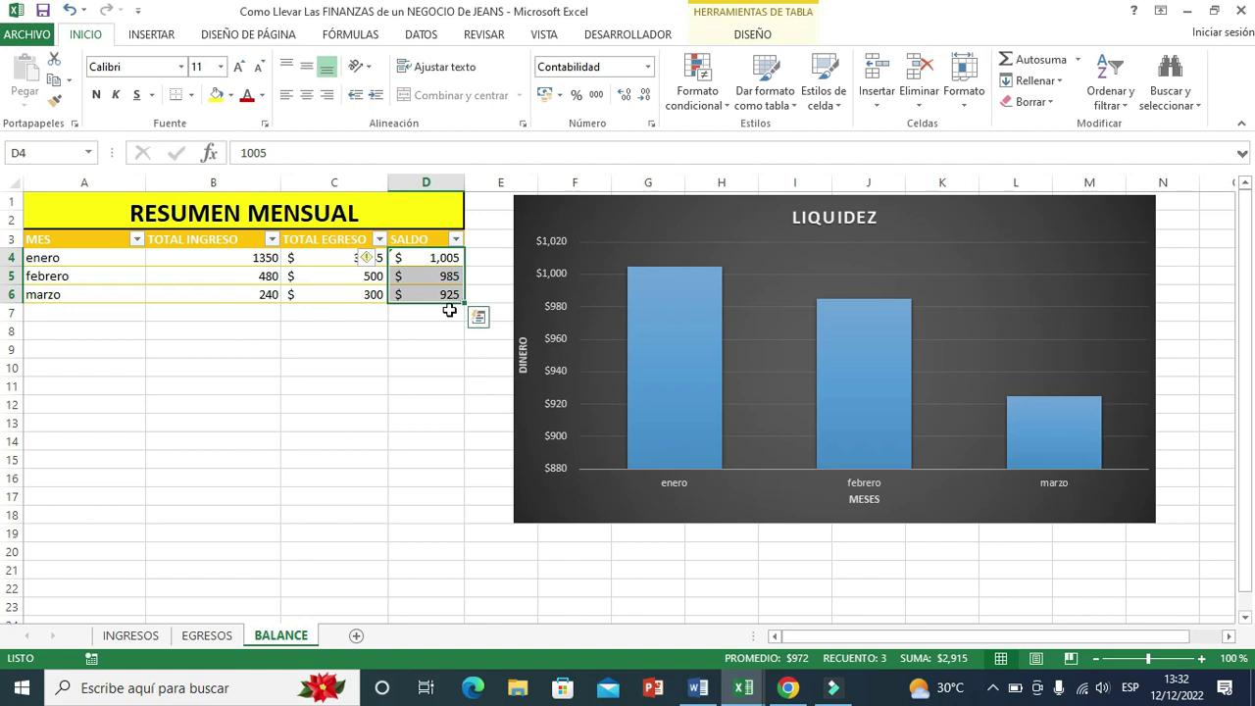
{"action": "left_click", "coordinate": [358, 365]}
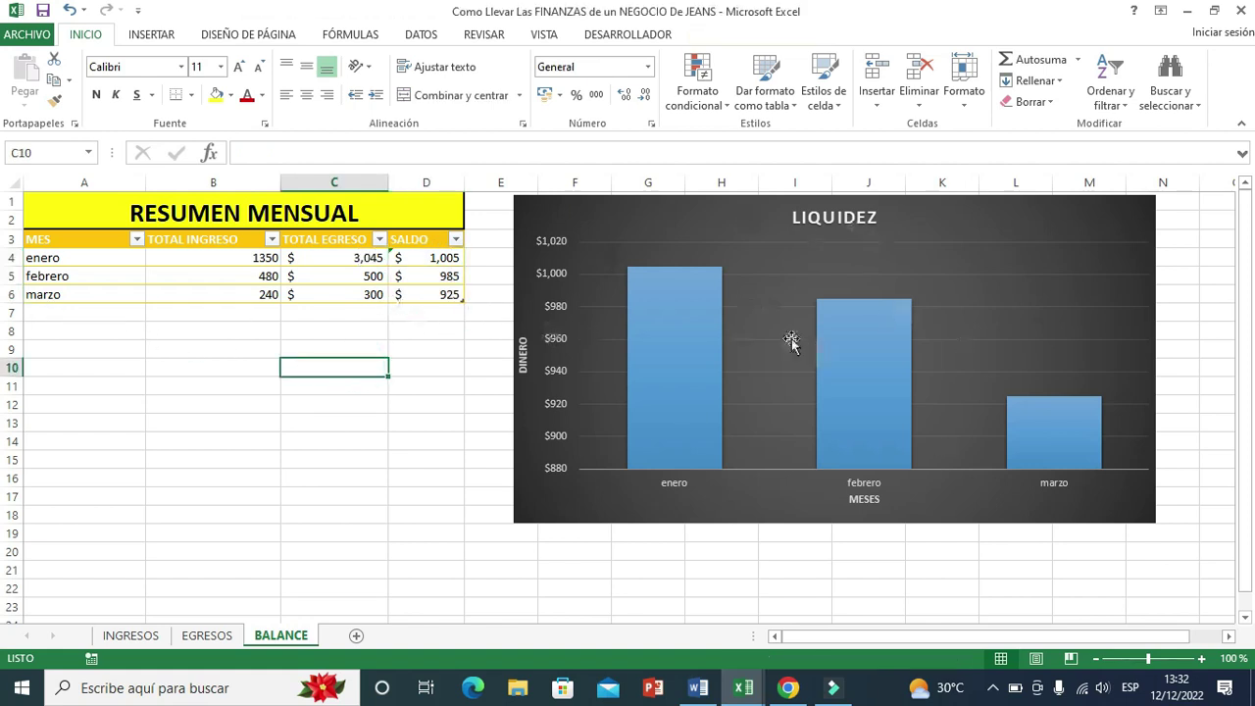
{"action": "mouse_move", "coordinate": [691, 326]}
{"action": "mouse_move", "coordinate": [718, 359]}
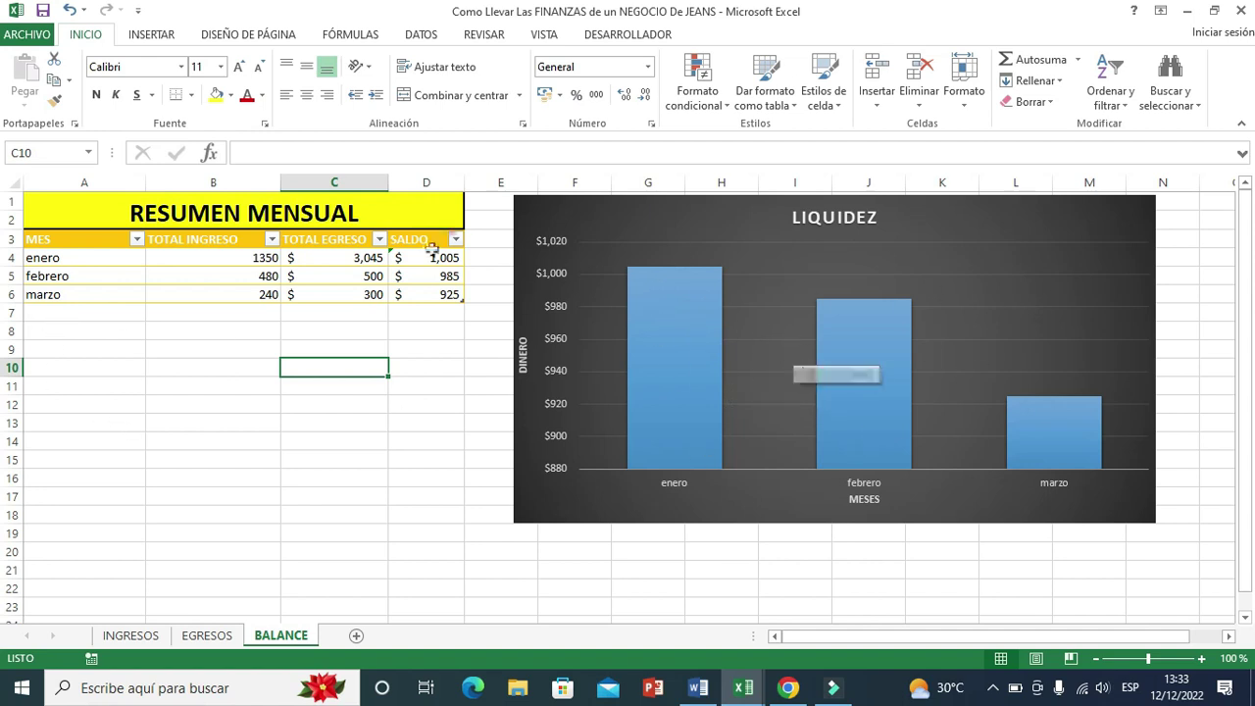
{"action": "left_click", "coordinate": [48, 317]}
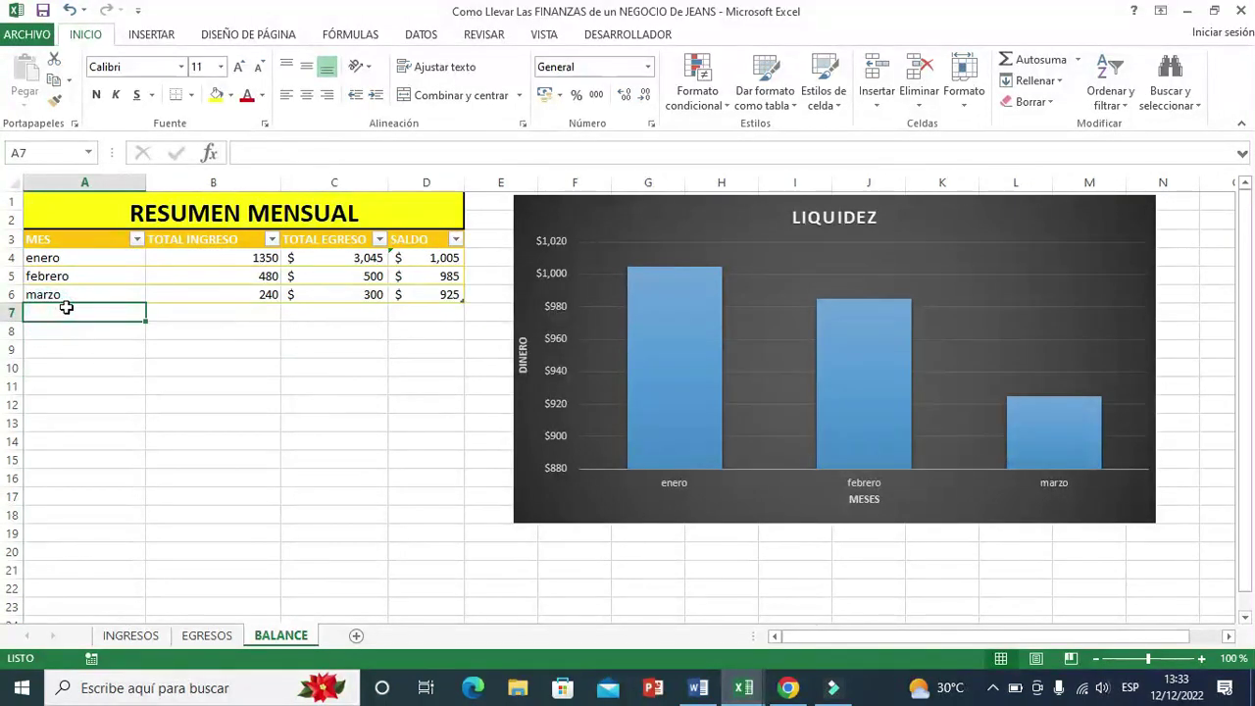
{"action": "type", "text": "abril"}
{"action": "key", "text": "Return"}
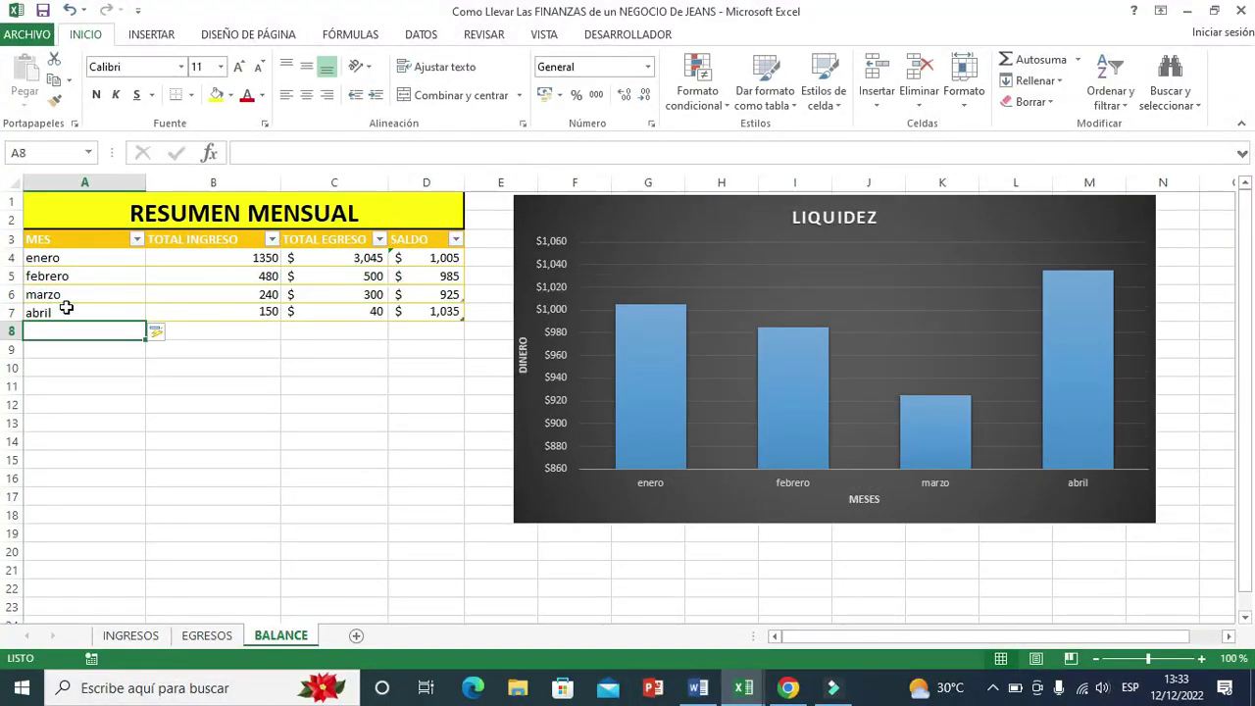
{"action": "left_click", "coordinate": [201, 324]}
{"action": "left_click", "coordinate": [358, 313]}
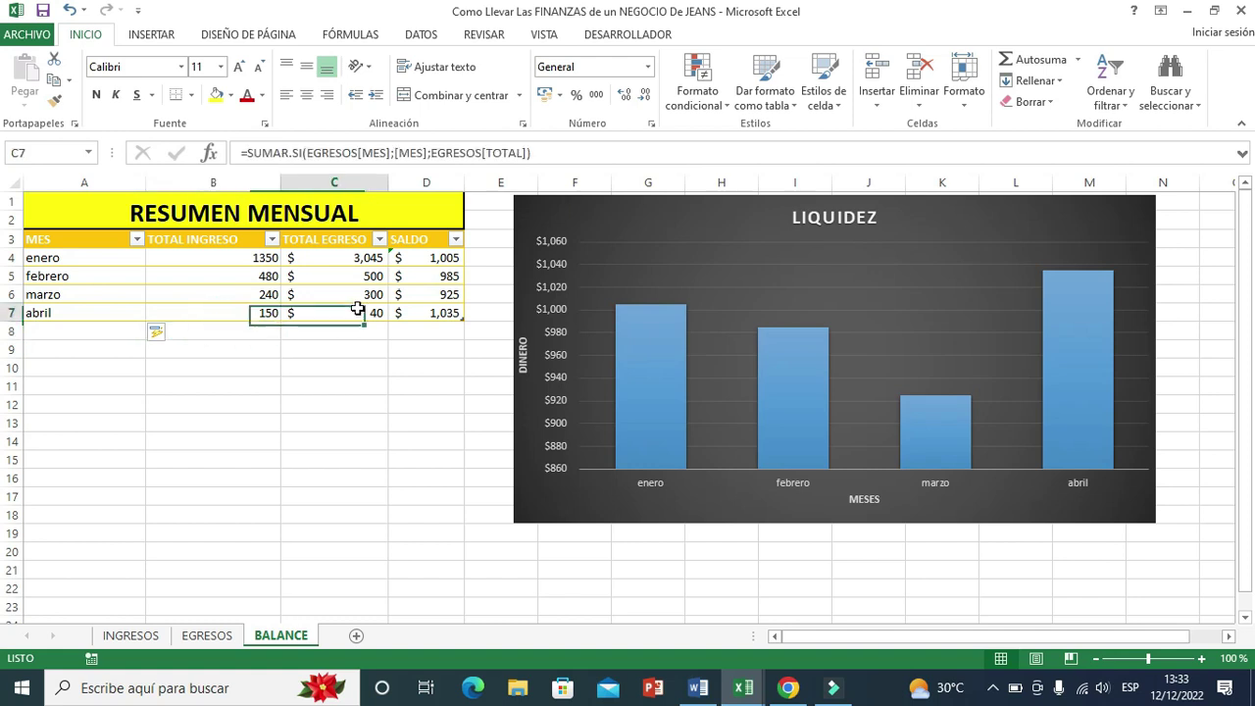
{"action": "left_click", "coordinate": [440, 313]}
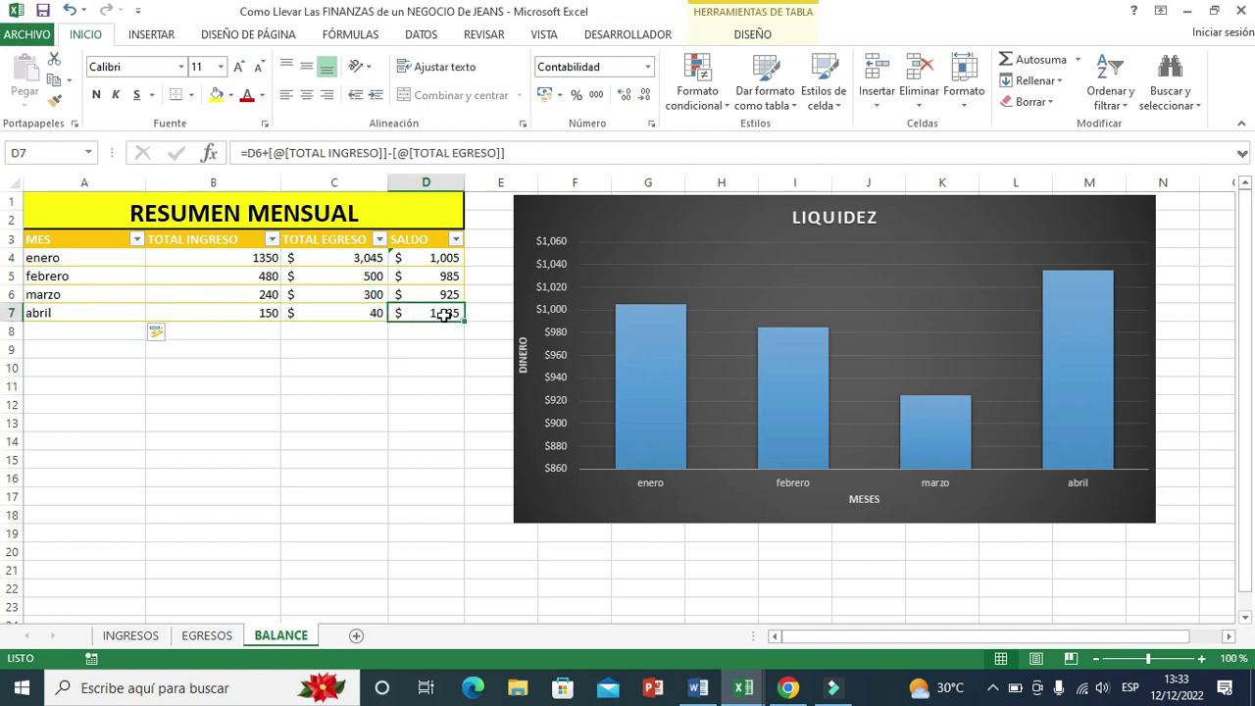
{"action": "left_click", "coordinate": [633, 368]}
{"action": "left_click", "coordinate": [1095, 423]}
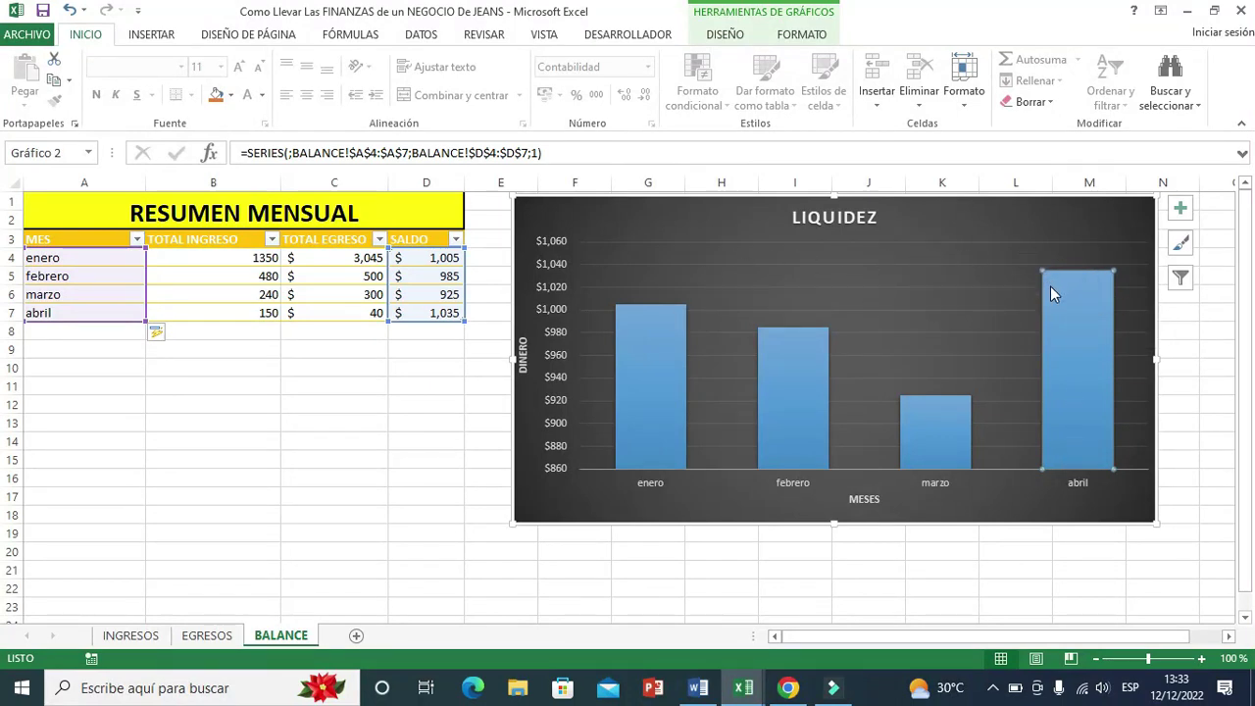
{"action": "left_click", "coordinate": [371, 474]}
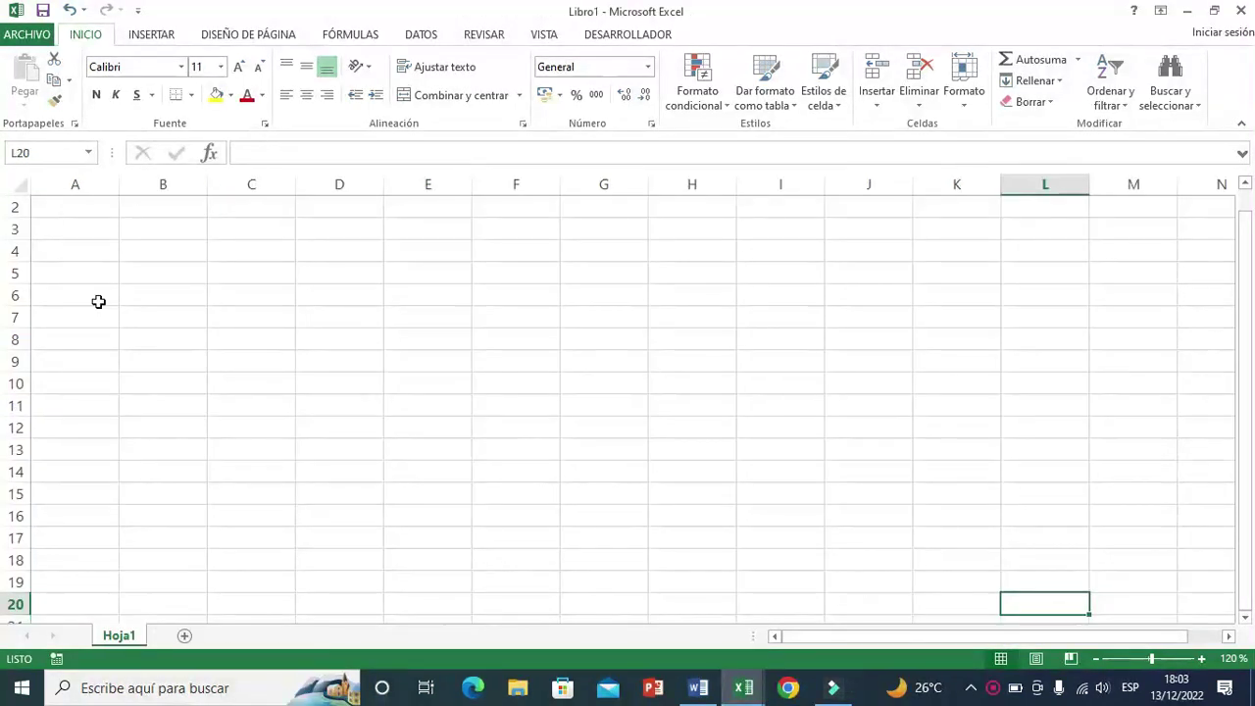
Step: Rename the Hoja1 sheet to INGRESOS
{"action": "double_click", "coordinate": [126, 635]}
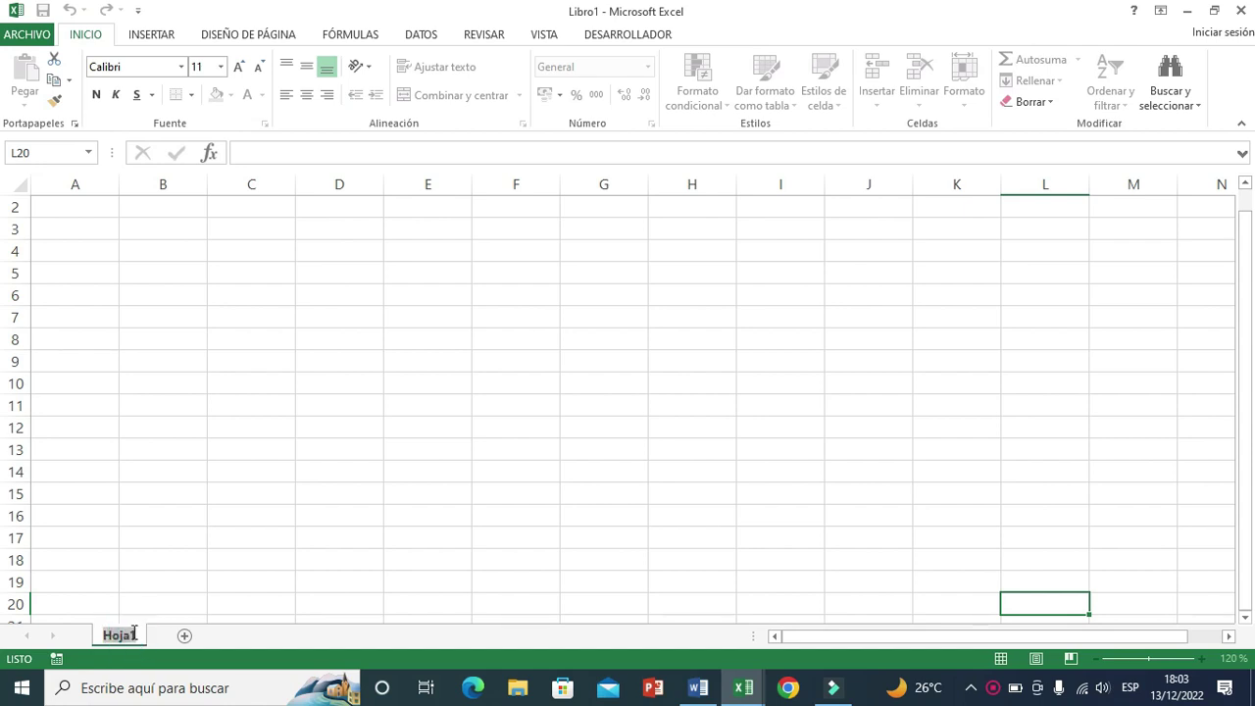
{"action": "type", "text": "INGRES"}
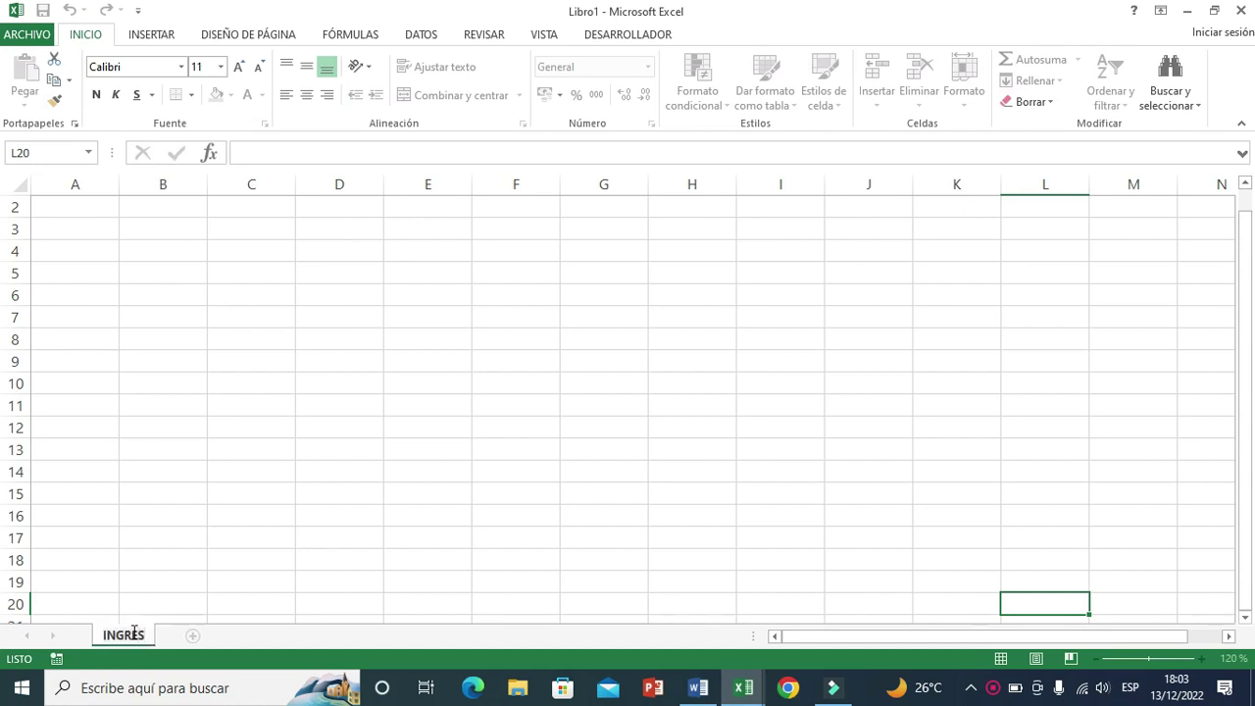
{"action": "type", "text": "OSO"}
{"action": "key", "text": "BackSpace"}
{"action": "left_click", "coordinate": [159, 546]}
Step: Merge and centre A1:F2 and enter the title INGRESOS
{"action": "scroll", "coordinate": [76, 242], "scroll_direction": "up", "scroll_amount": 1}
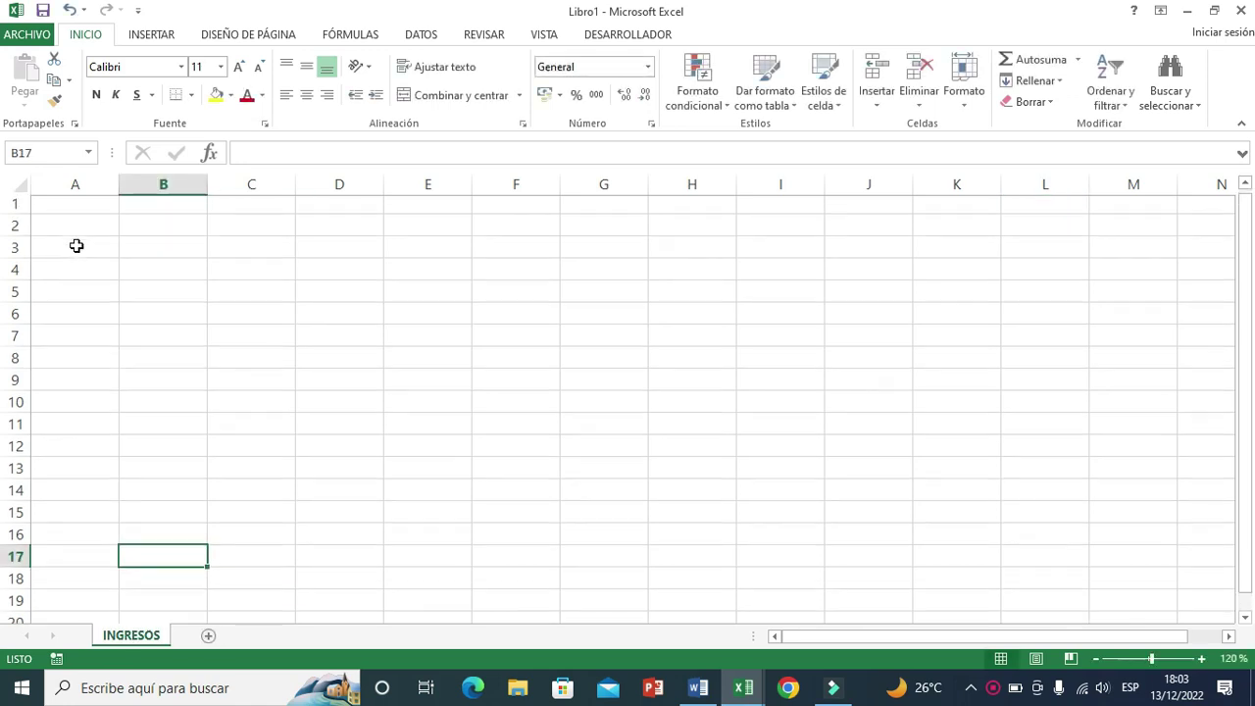
{"action": "left_click_drag", "start_coordinate": [78, 206], "coordinate": [512, 240]}
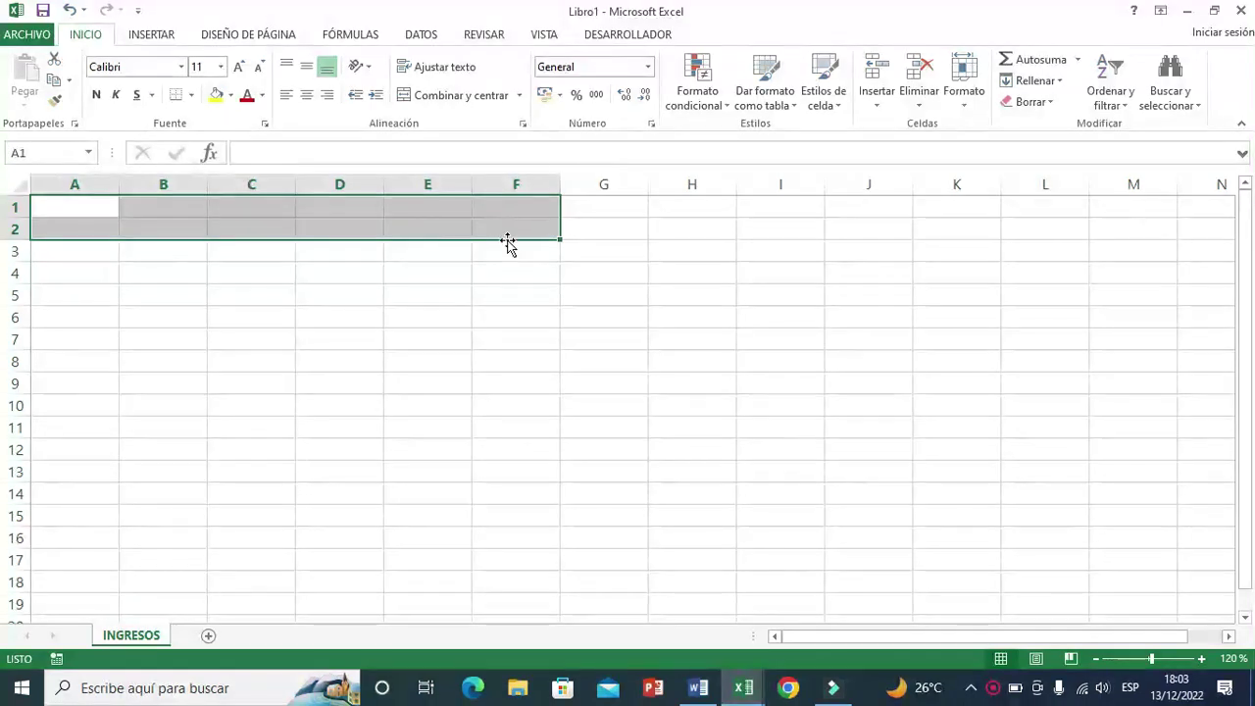
{"action": "left_click", "coordinate": [423, 97]}
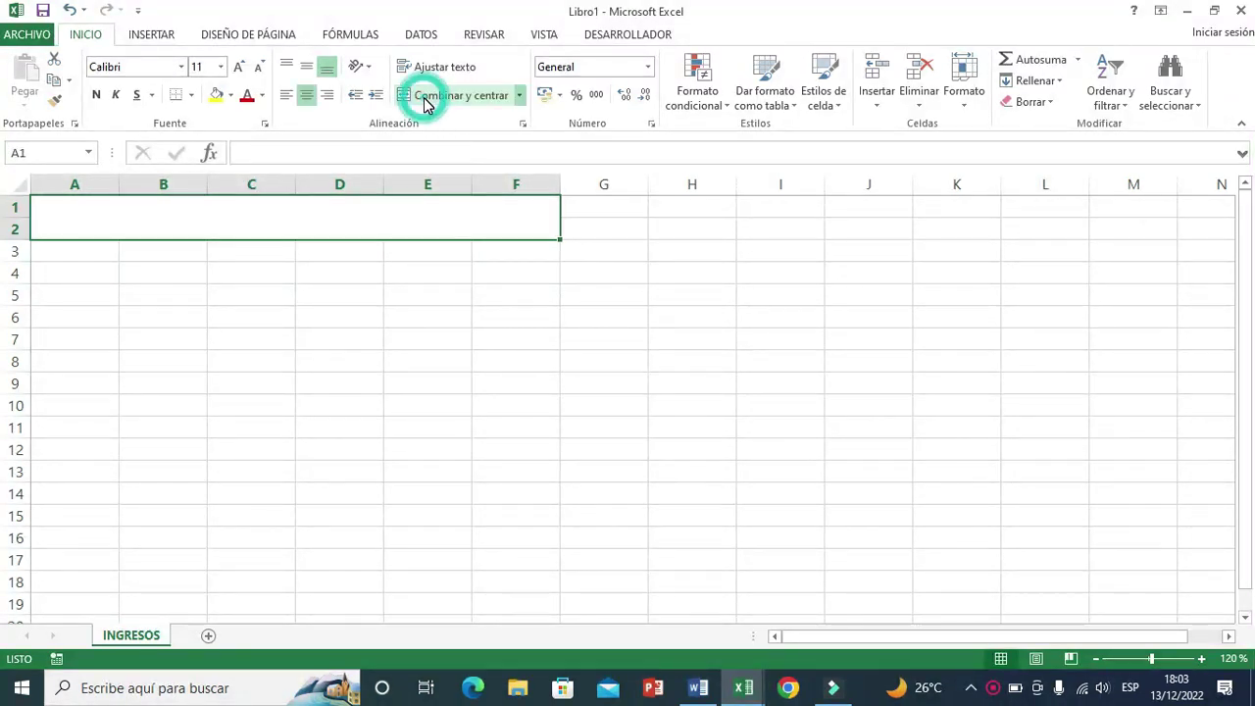
{"action": "double_click", "coordinate": [256, 221]}
{"action": "type", "text": "INGRESOS"}
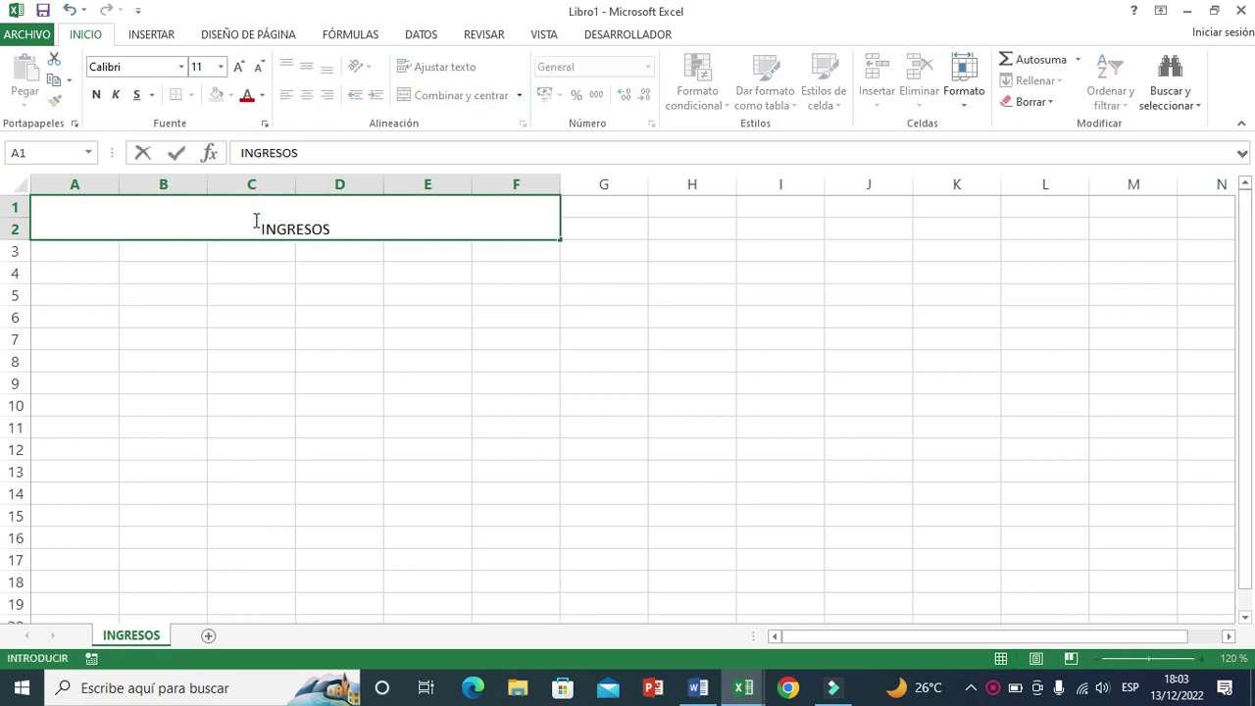
{"action": "left_click", "coordinate": [454, 334]}
Step: Format the INGRESOS title bold at 22 pt with a light green fill
{"action": "left_click", "coordinate": [386, 213]}
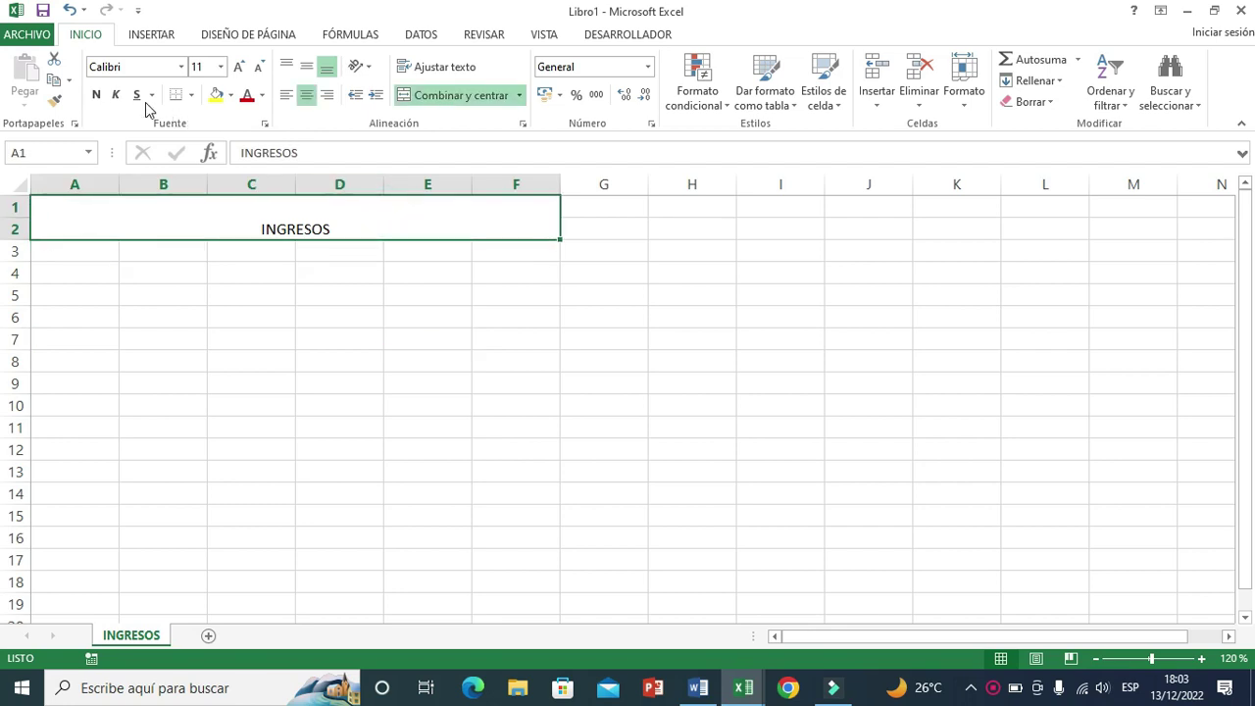
{"action": "left_click", "coordinate": [95, 94]}
{"action": "left_click", "coordinate": [237, 68]}
{"action": "left_click", "coordinate": [237, 69]}
{"action": "left_click", "coordinate": [237, 69]}
{"action": "left_click", "coordinate": [238, 69]}
{"action": "left_click", "coordinate": [237, 69]}
{"action": "left_click", "coordinate": [237, 69]}
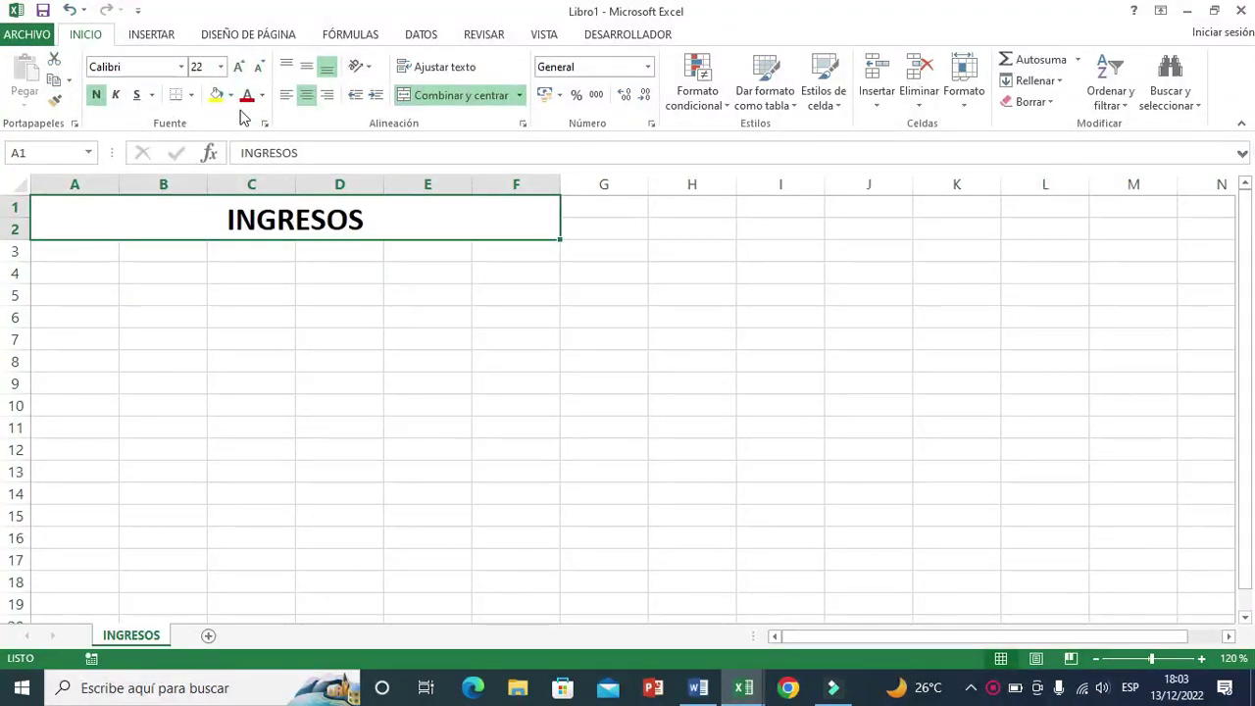
{"action": "left_click", "coordinate": [230, 95]}
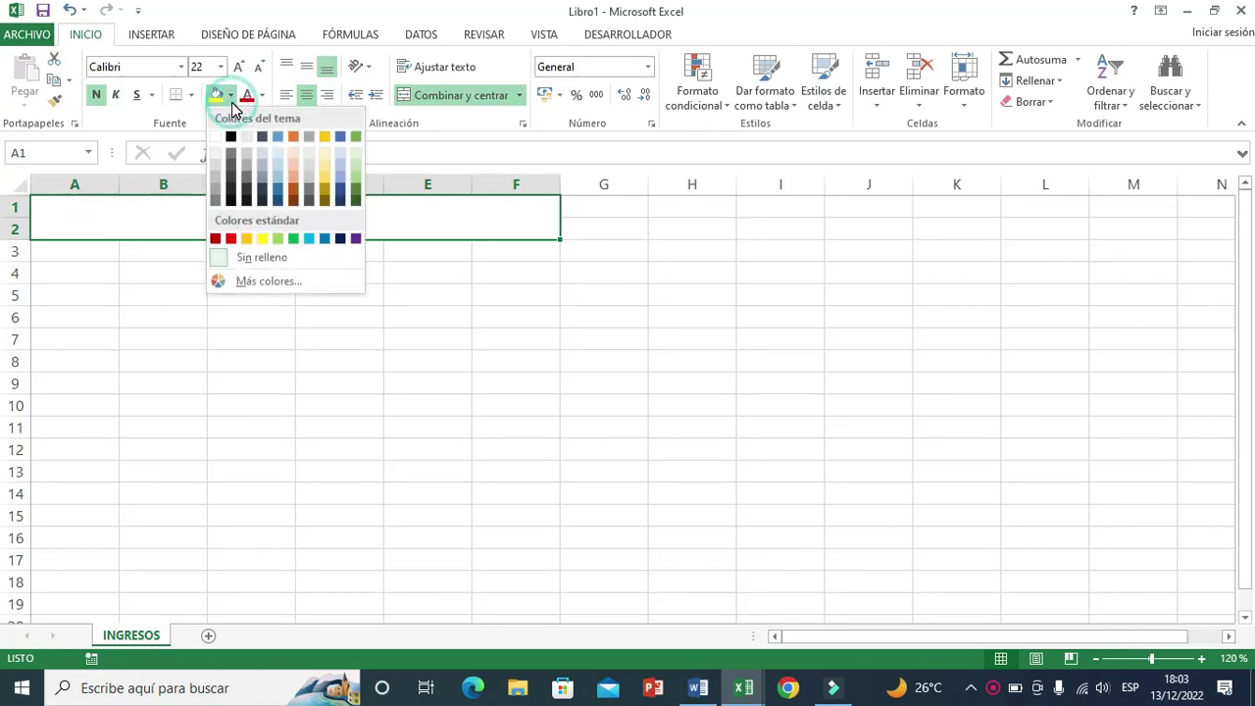
{"action": "left_click", "coordinate": [355, 167]}
{"action": "left_click", "coordinate": [603, 302]}
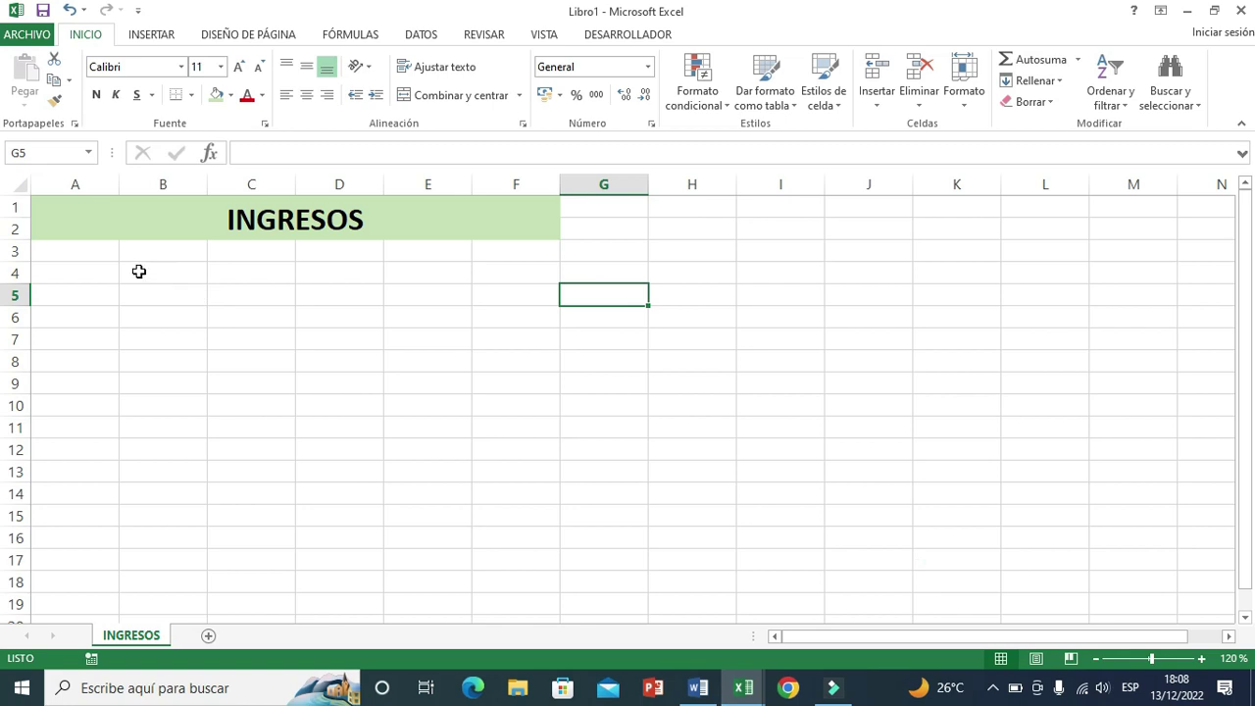
Step: Enter headings FECHA, MES, DETALLE, PRECIO UNITARIO, CANTIDAD and TOTAL across A3:F3
{"action": "left_click", "coordinate": [71, 246]}
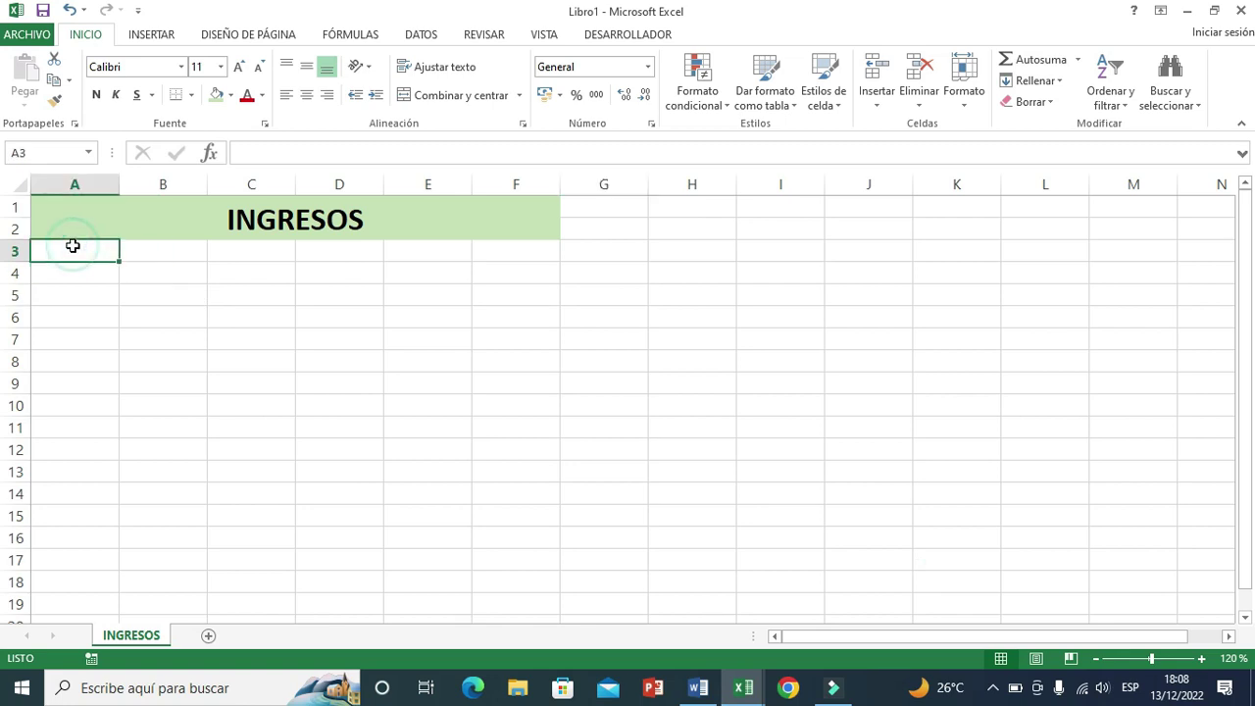
{"action": "type", "text": "FECHA"}
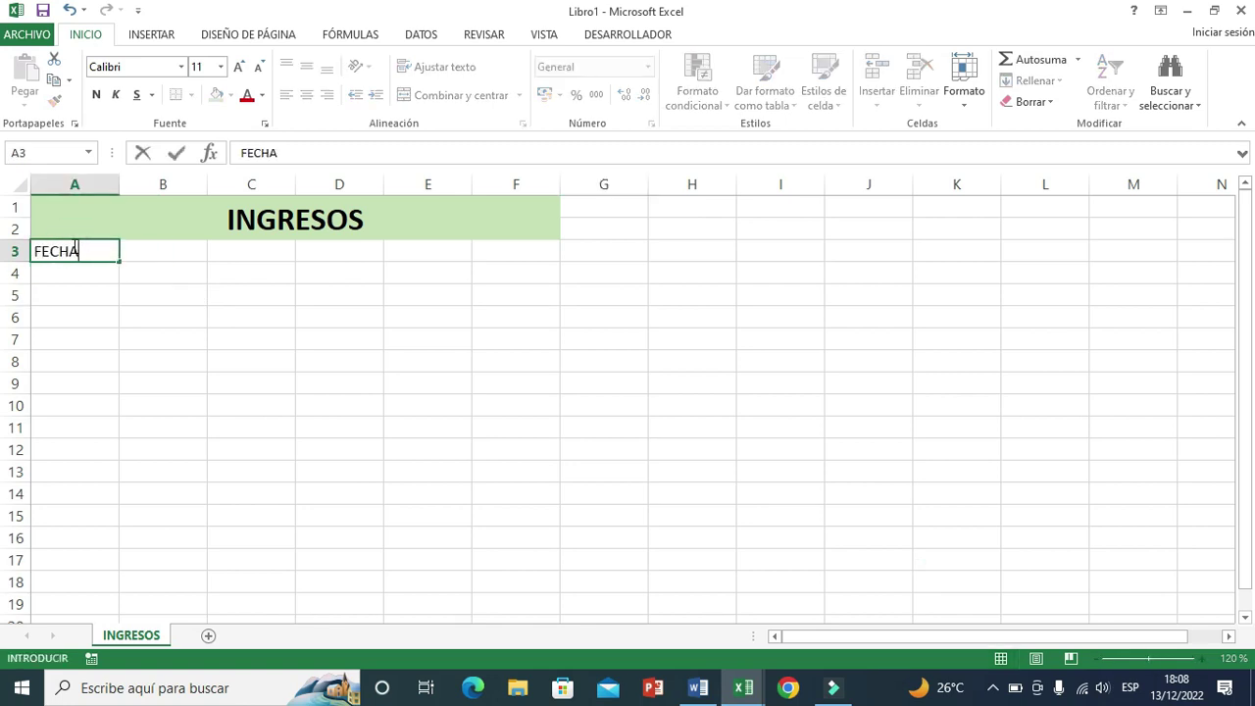
{"action": "key", "text": "Tab"}
{"action": "type", "text": "MES"}
{"action": "key", "text": "Tab"}
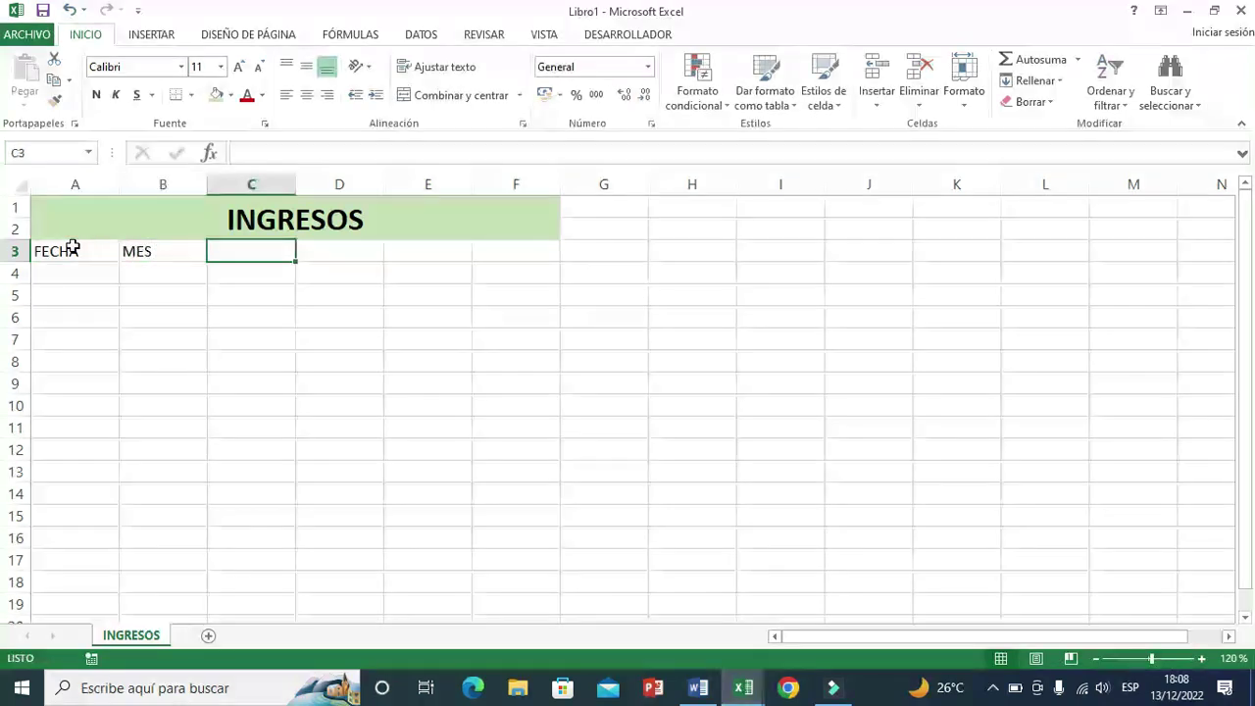
{"action": "type", "text": "DETALLE"}
{"action": "key", "text": "Tab"}
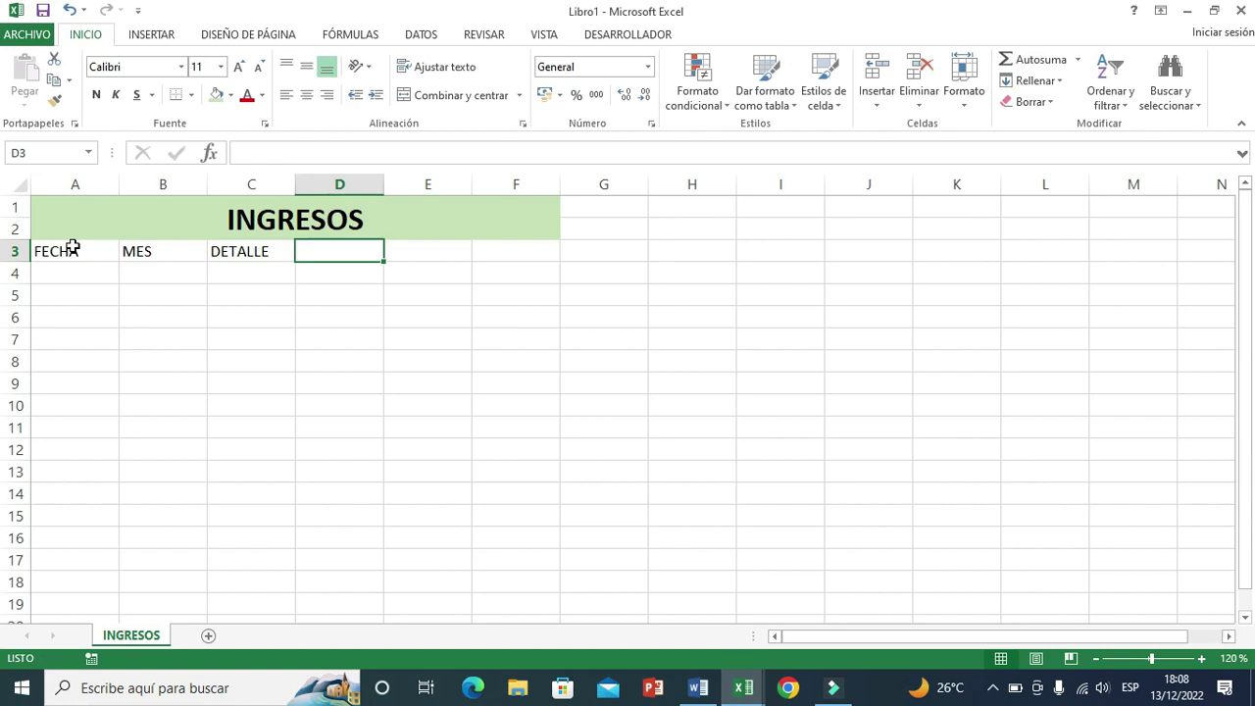
{"action": "type", "text": "PRECIO UNITARIO"}
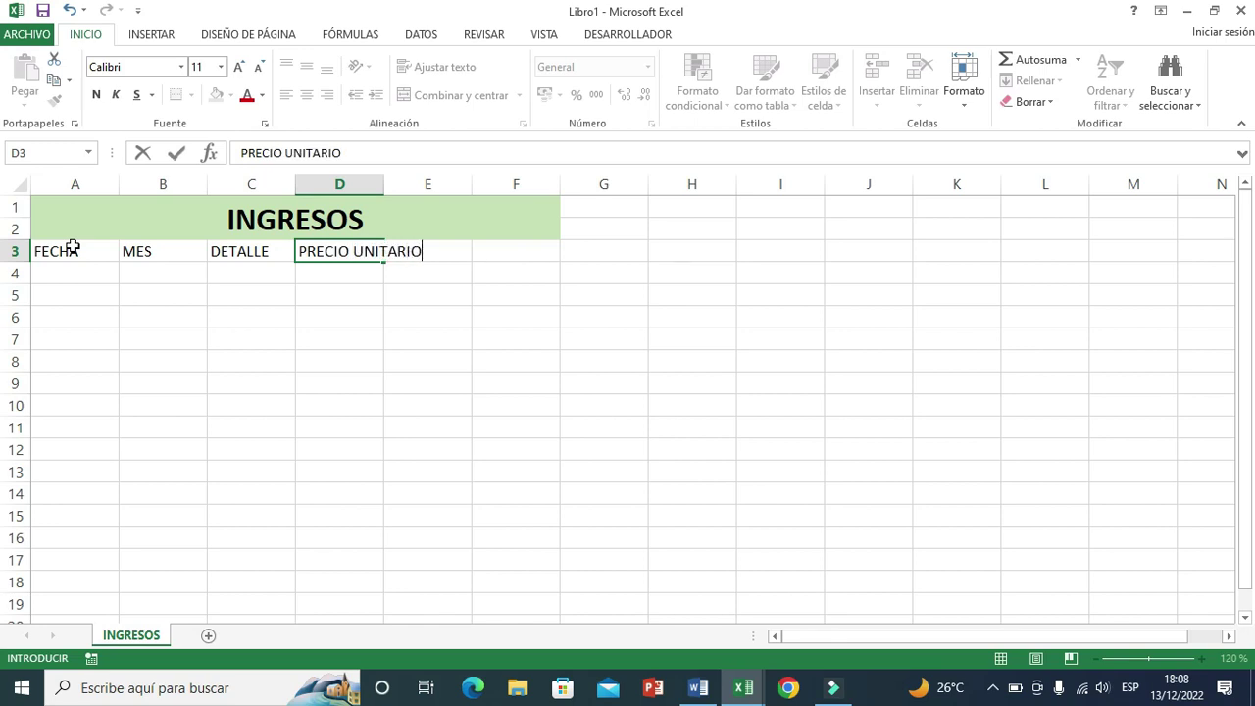
{"action": "key", "text": "Tab"}
{"action": "type", "text": "CANTIDAD"}
{"action": "key", "text": "Tab"}
{"action": "type", "text": "TOTA"}
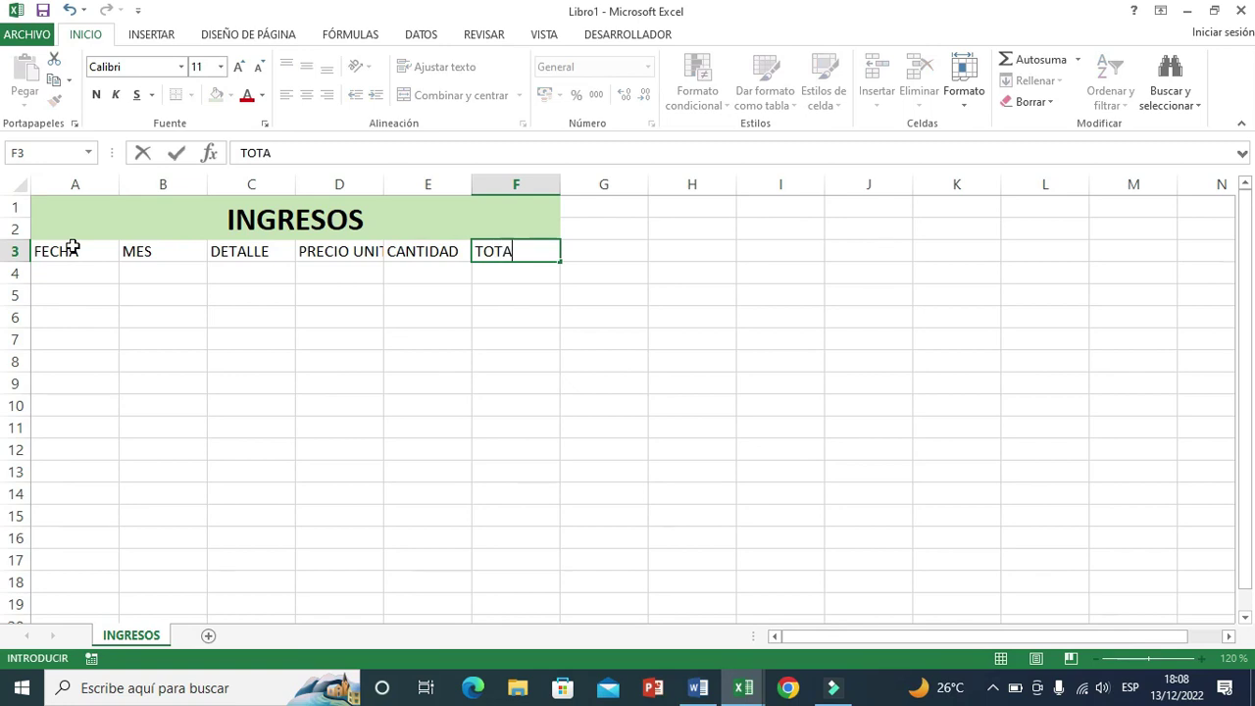
Step: Commit TOTAL in F3 and widen columns B through F so every heading fits
{"action": "left_click", "coordinate": [288, 335]}
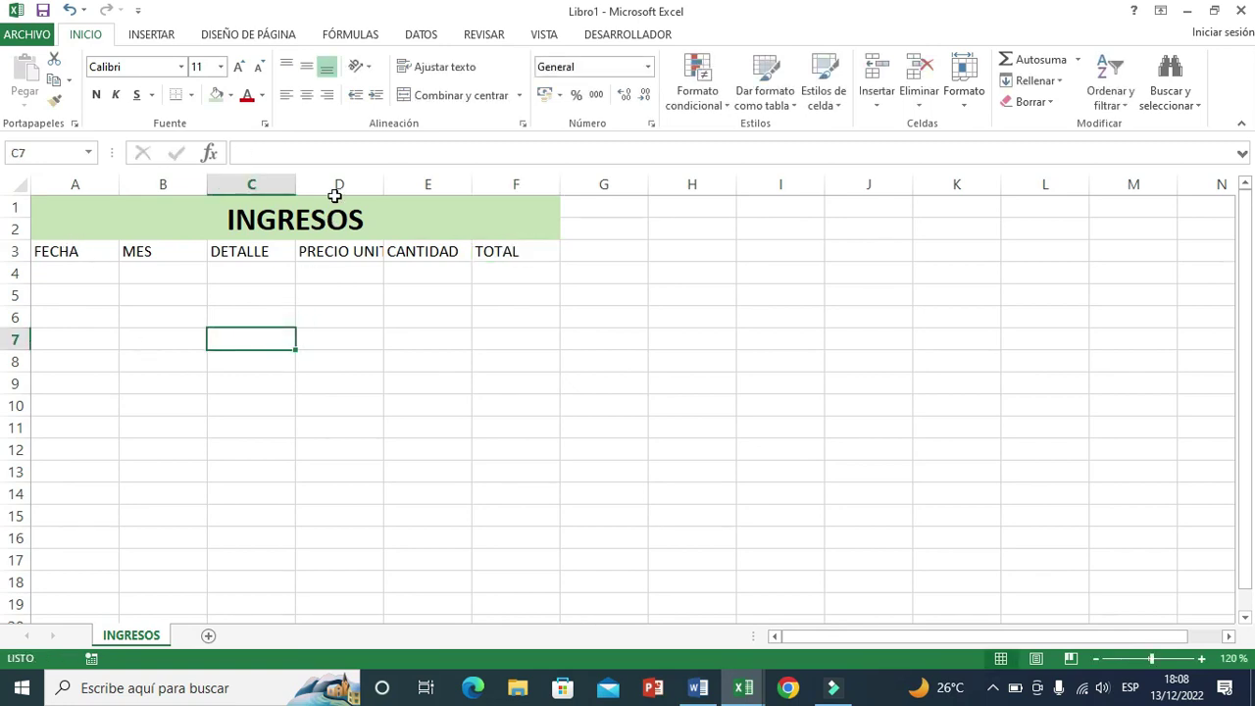
{"action": "left_click", "coordinate": [336, 186]}
{"action": "left_click", "coordinate": [265, 184]}
{"action": "left_click_drag", "start_coordinate": [295, 184], "coordinate": [398, 185]}
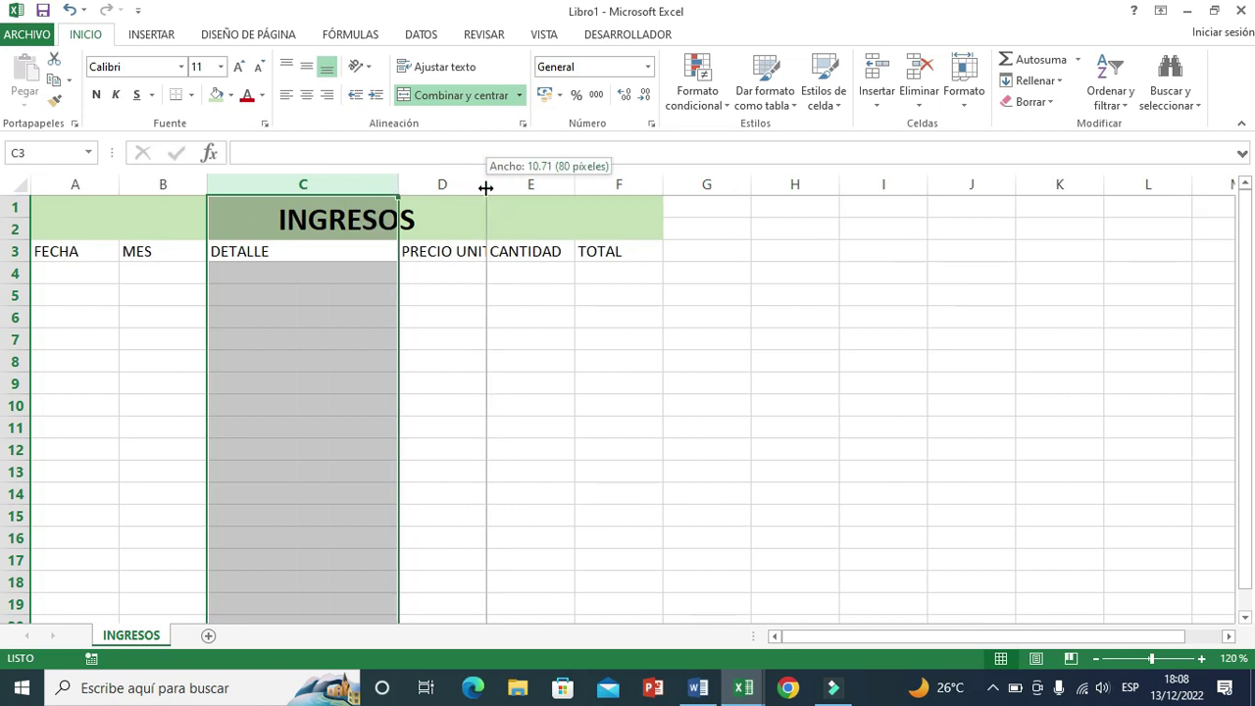
{"action": "left_click", "coordinate": [530, 272]}
{"action": "left_click_drag", "start_coordinate": [488, 188], "coordinate": [540, 194]}
{"action": "left_click_drag", "start_coordinate": [630, 184], "coordinate": [704, 184]}
{"action": "left_click_drag", "start_coordinate": [786, 193], "coordinate": [840, 186]}
{"action": "left_click_drag", "start_coordinate": [398, 185], "coordinate": [432, 186]}
{"action": "left_click", "coordinate": [254, 271]}
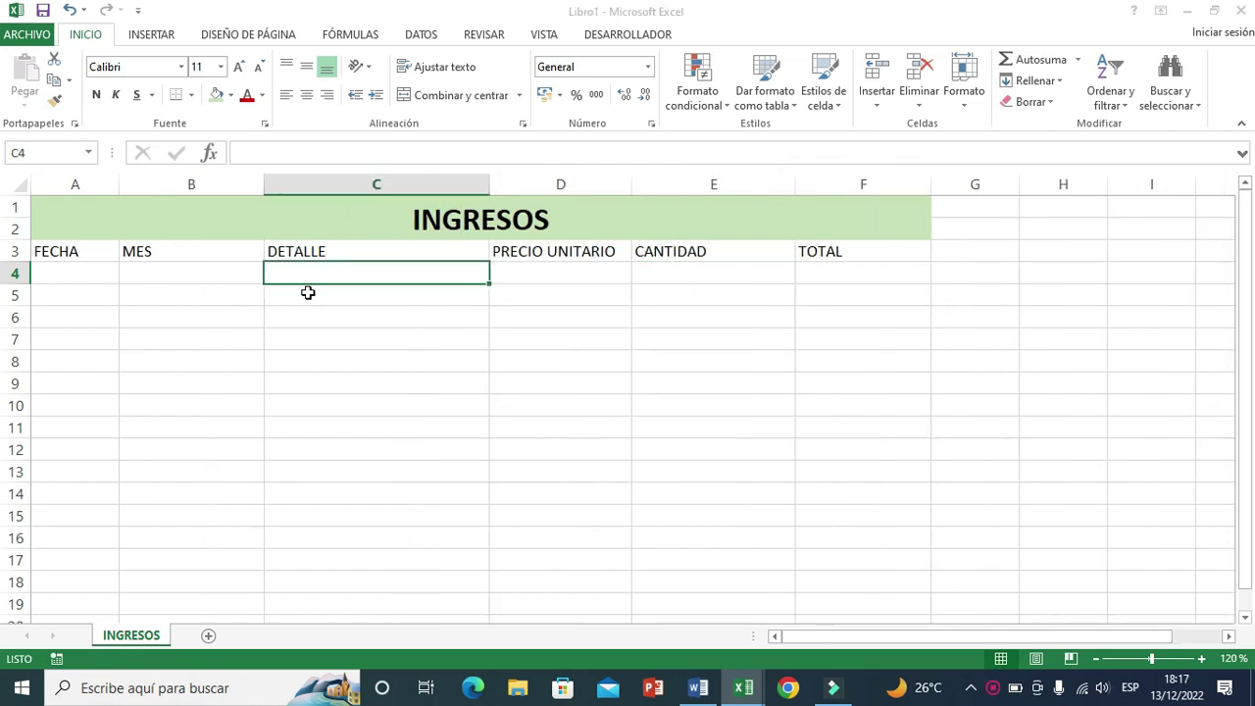
{"action": "left_click", "coordinate": [61, 213]}
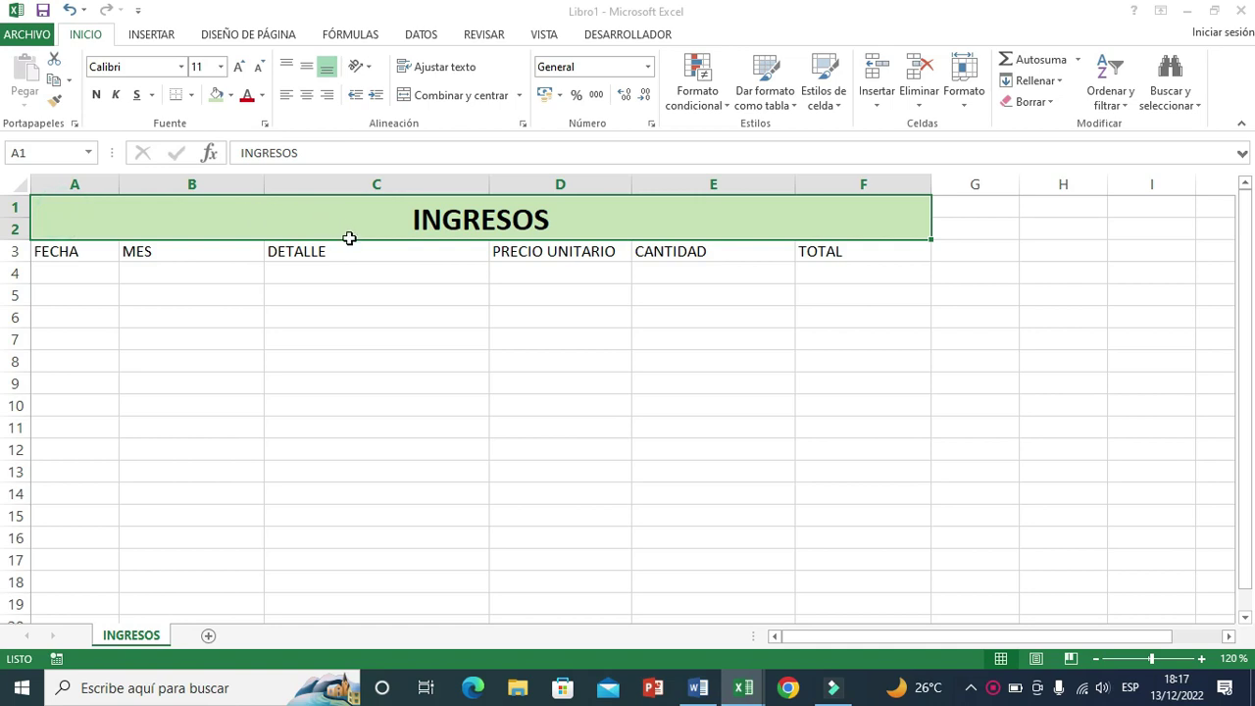
Step: Copy the INGRESOS title and headings range A1:F3
{"action": "left_click_drag", "start_coordinate": [299, 213], "coordinate": [364, 260]}
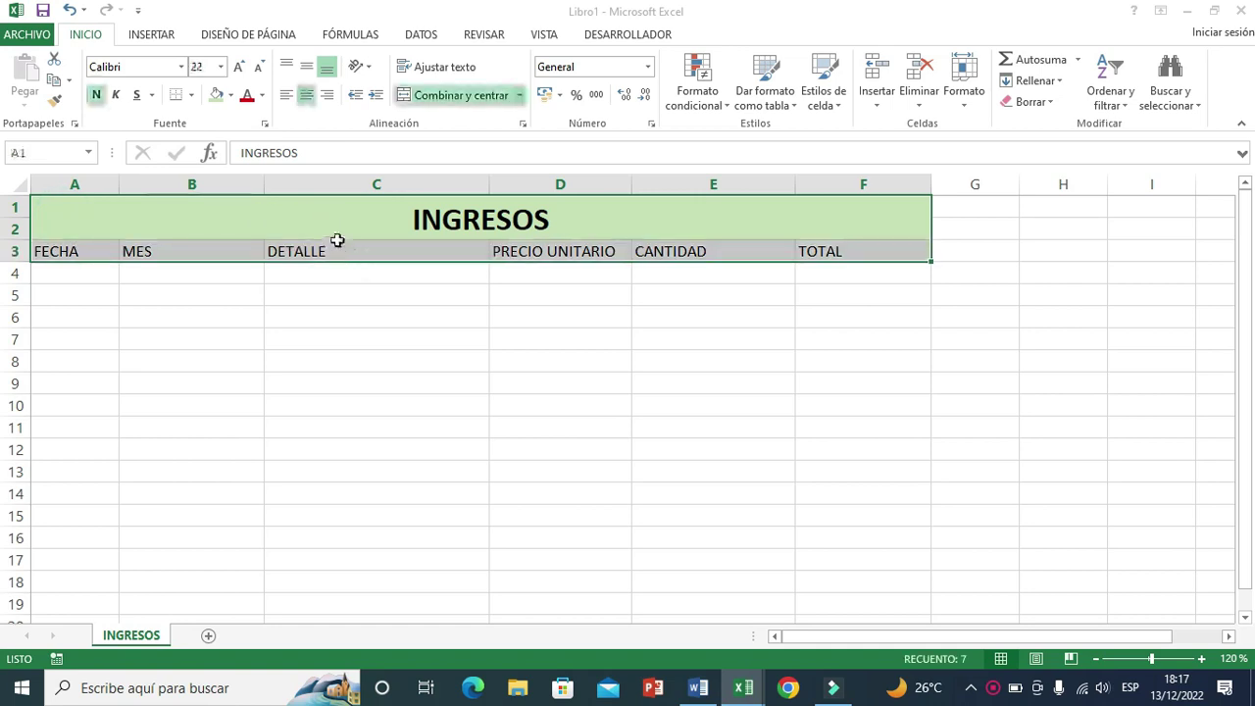
{"action": "right_click", "coordinate": [332, 240]}
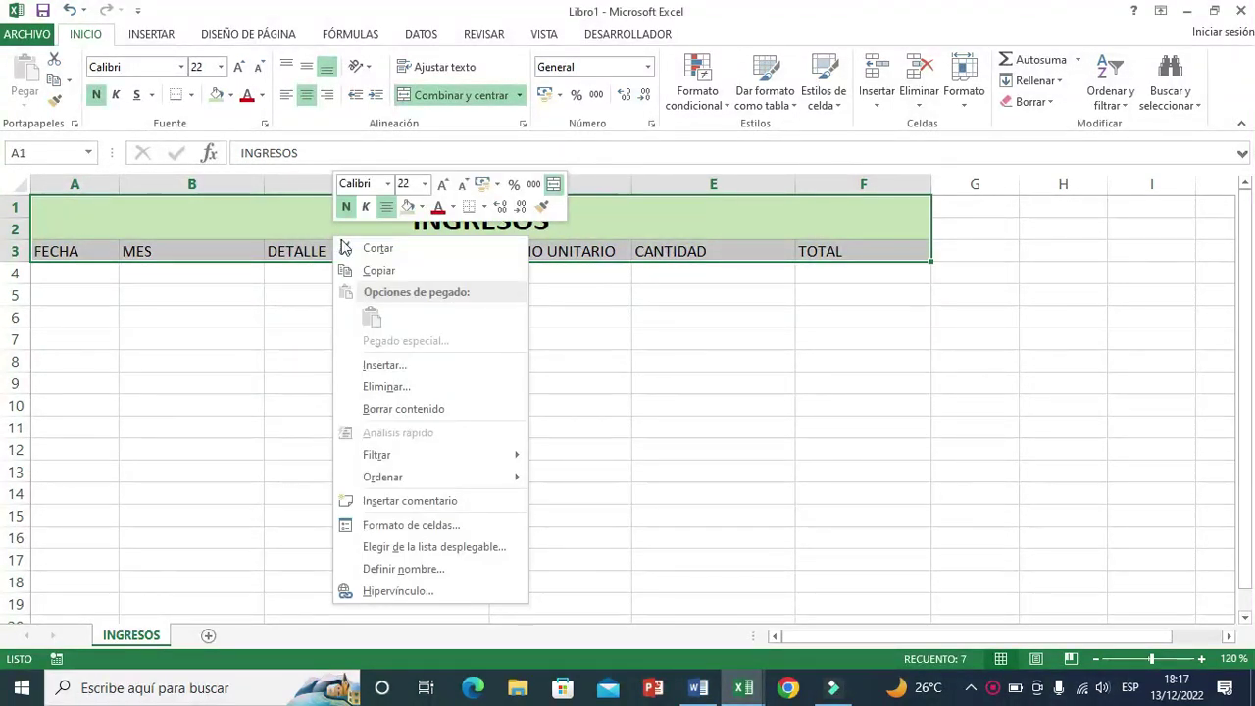
{"action": "left_click", "coordinate": [377, 272]}
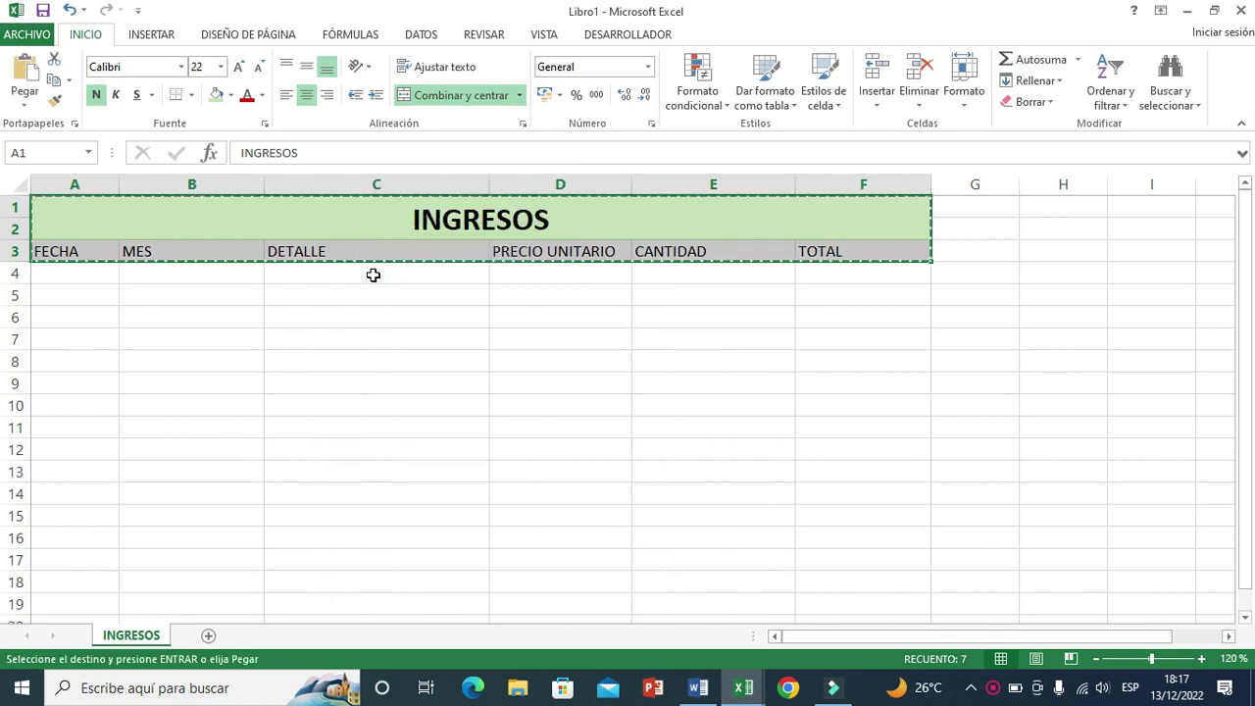
Step: Add a new sheet named EGRESOS
{"action": "left_click", "coordinate": [208, 636]}
{"action": "double_click", "coordinate": [200, 636]}
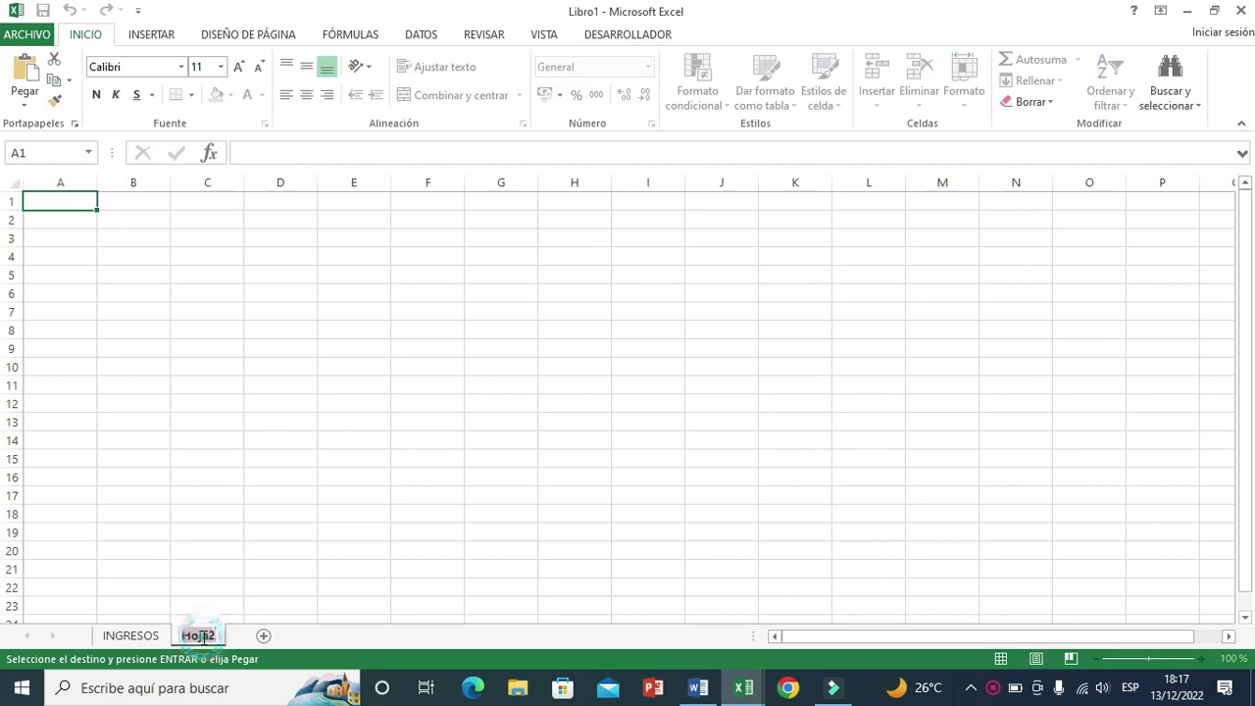
{"action": "type", "text": "EGRESOS"}
{"action": "key", "text": "Return"}
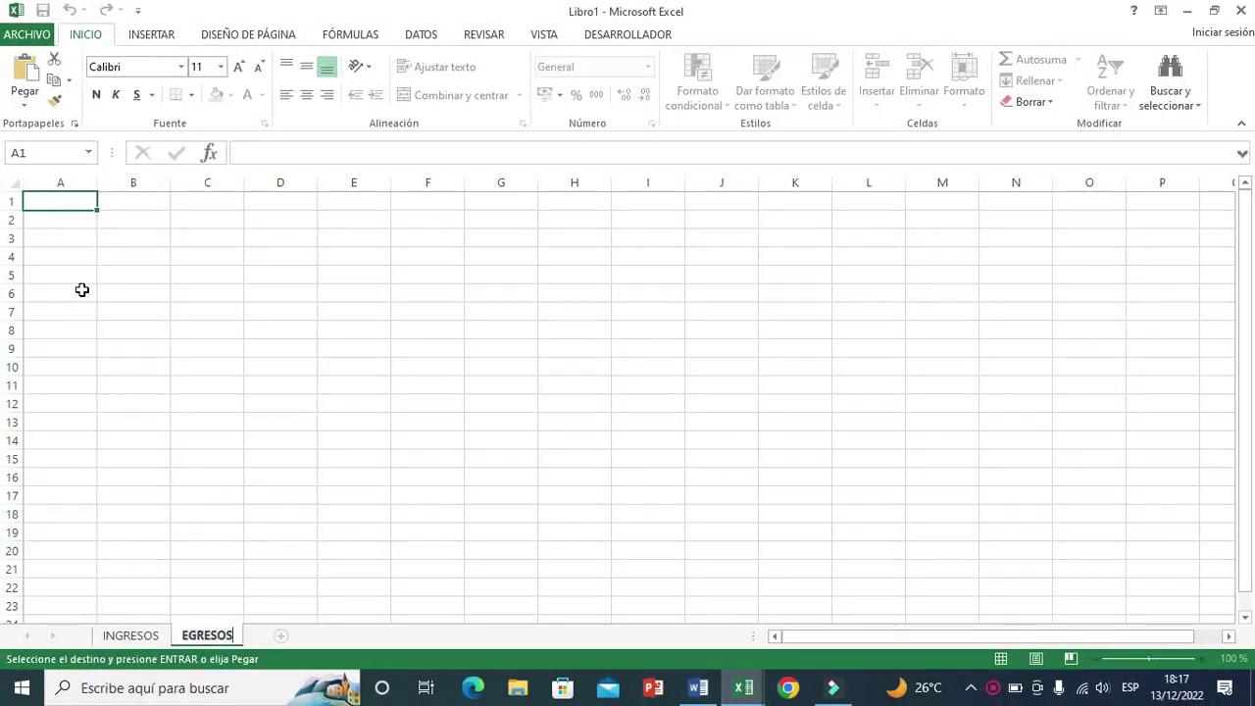
Step: Paste the copied column widths at A1, then paste the title and headings
{"action": "right_click", "coordinate": [52, 203]}
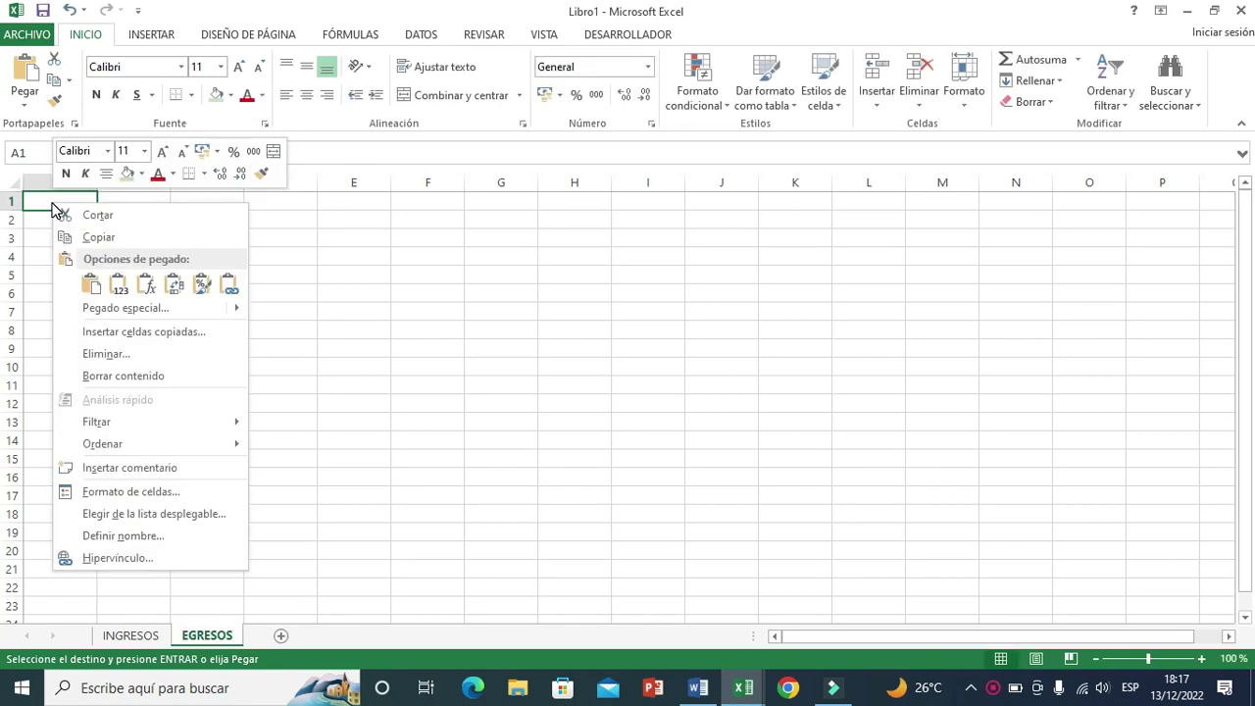
{"action": "left_click", "coordinate": [137, 313]}
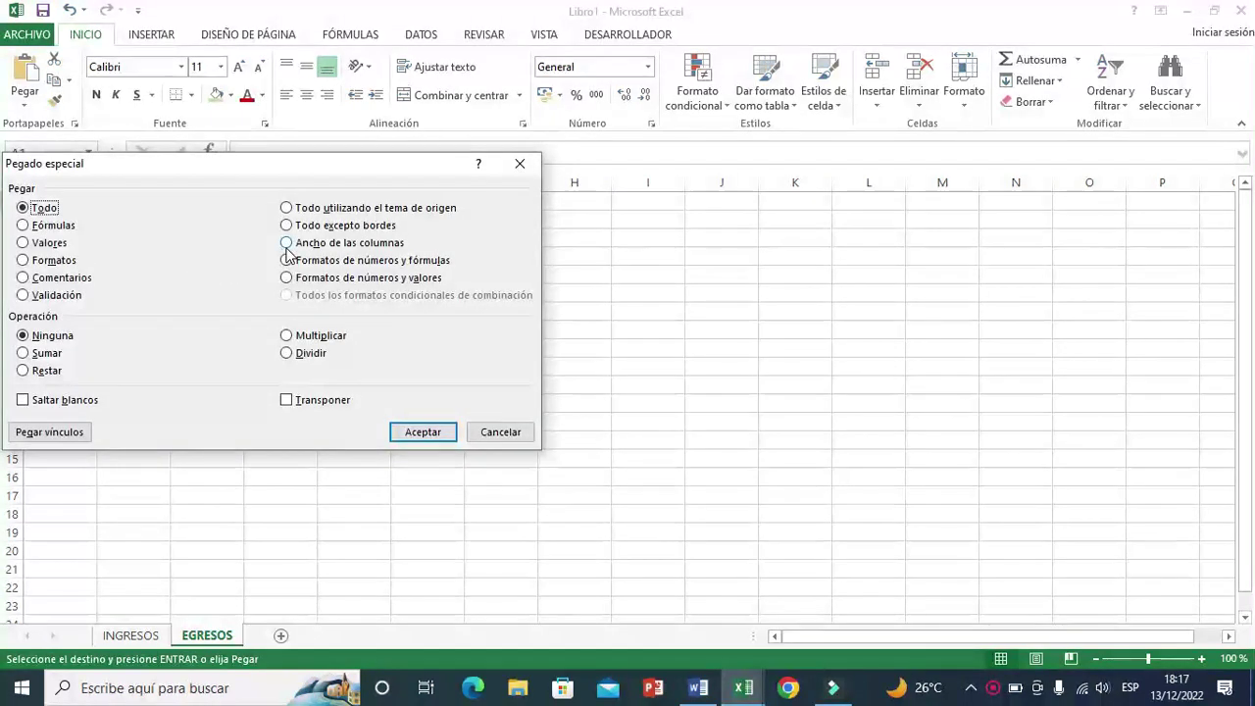
{"action": "left_click", "coordinate": [287, 244]}
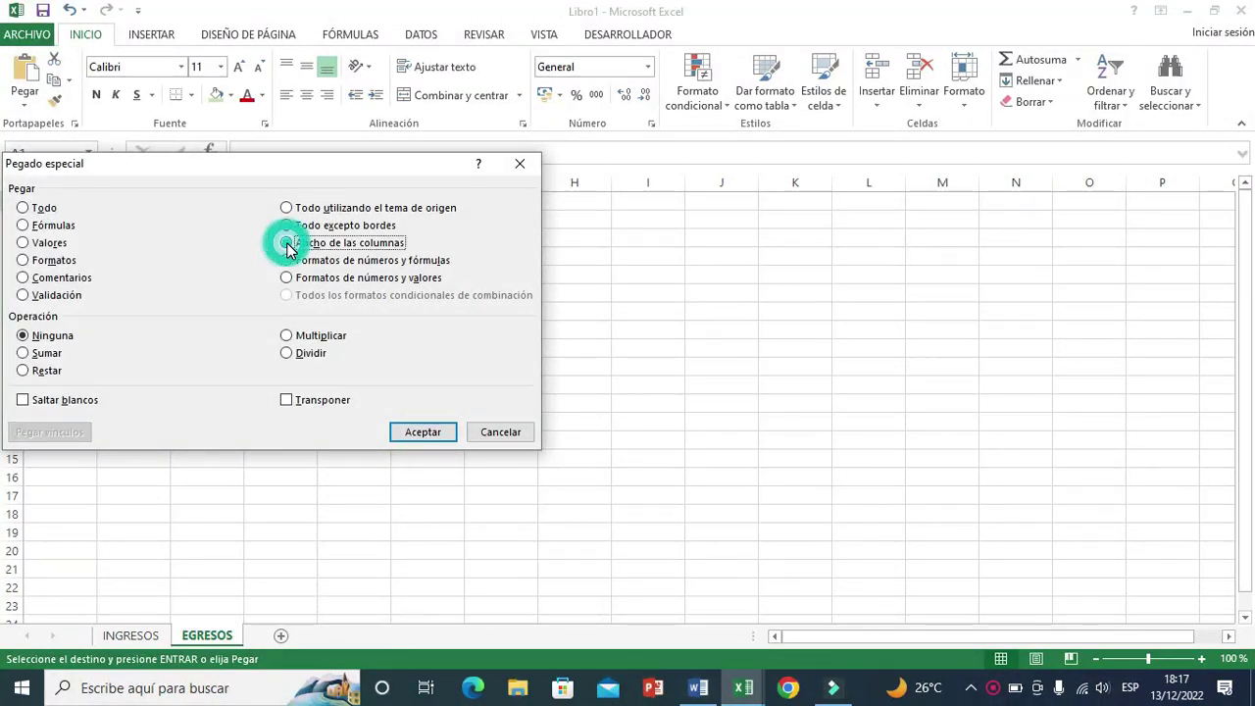
{"action": "left_click", "coordinate": [423, 432]}
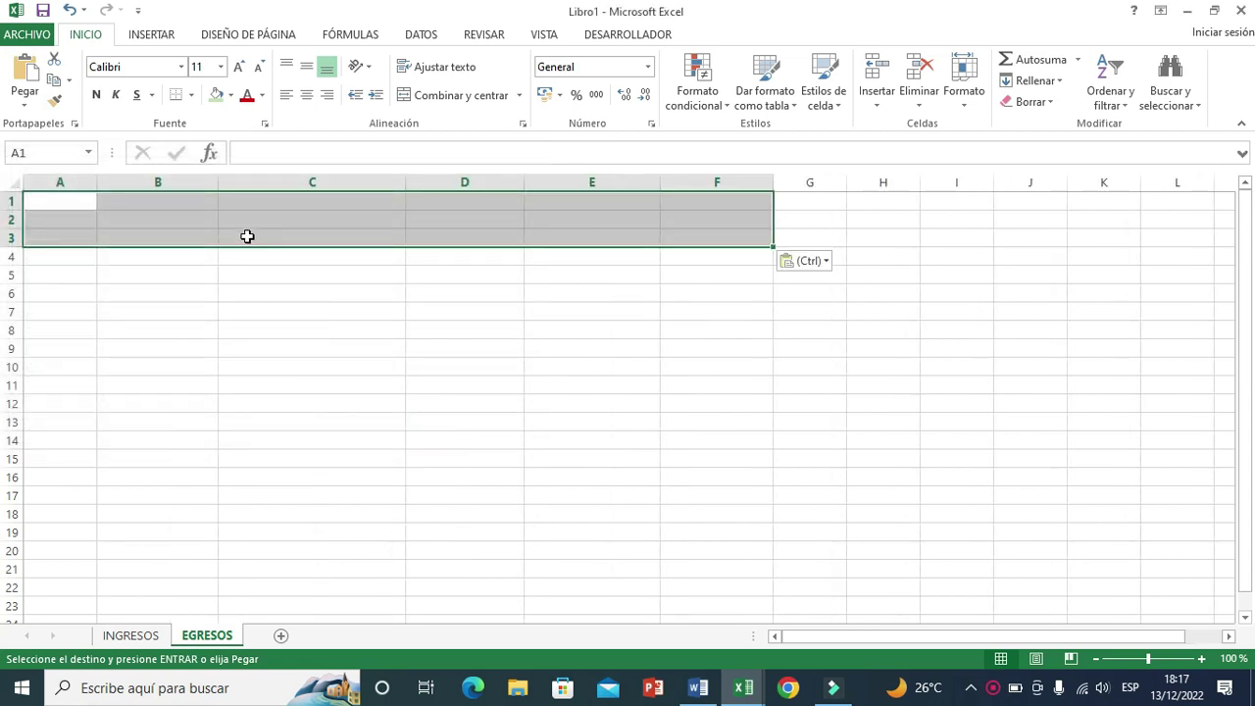
{"action": "key", "text": "ctrl+v"}
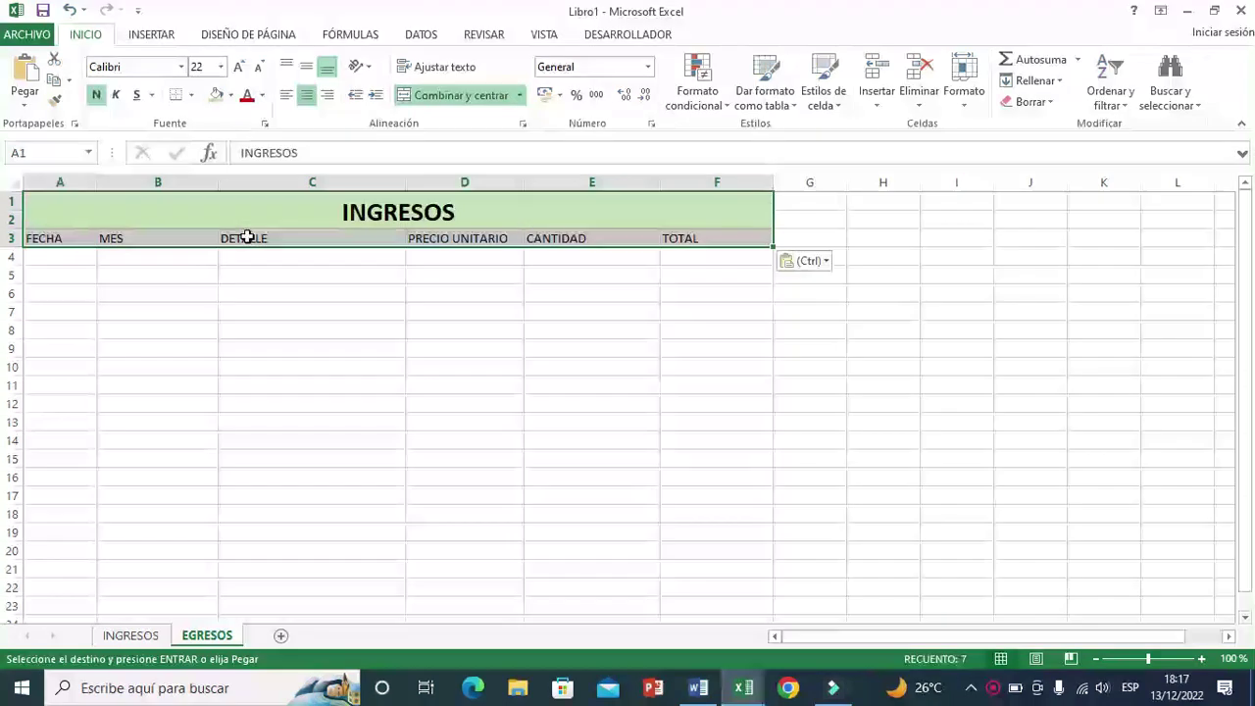
Step: Change the copied title text from INGRESOS to EGRESOS
{"action": "left_click", "coordinate": [353, 286]}
{"action": "left_click", "coordinate": [449, 212]}
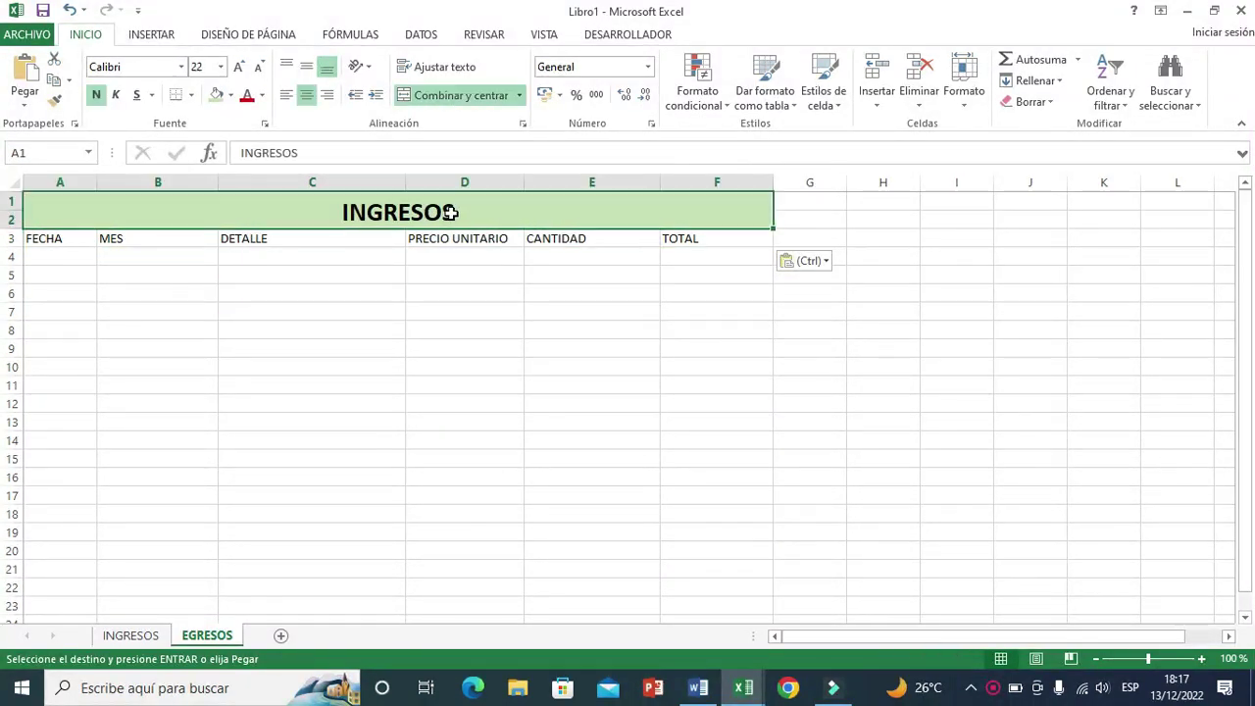
{"action": "double_click", "coordinate": [454, 212]}
{"action": "left_click_drag", "start_coordinate": [453, 211], "coordinate": [372, 225]}
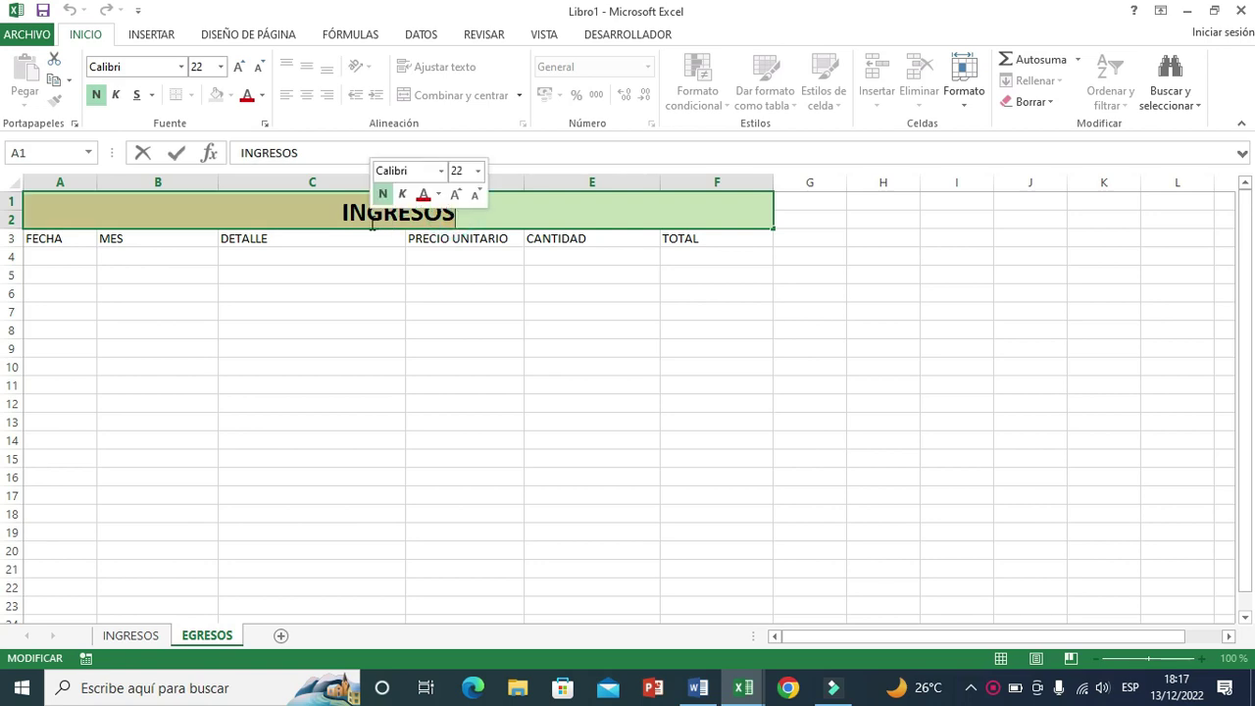
{"action": "type", "text": "EGRESOS"}
{"action": "key", "text": "ctrl+Return"}
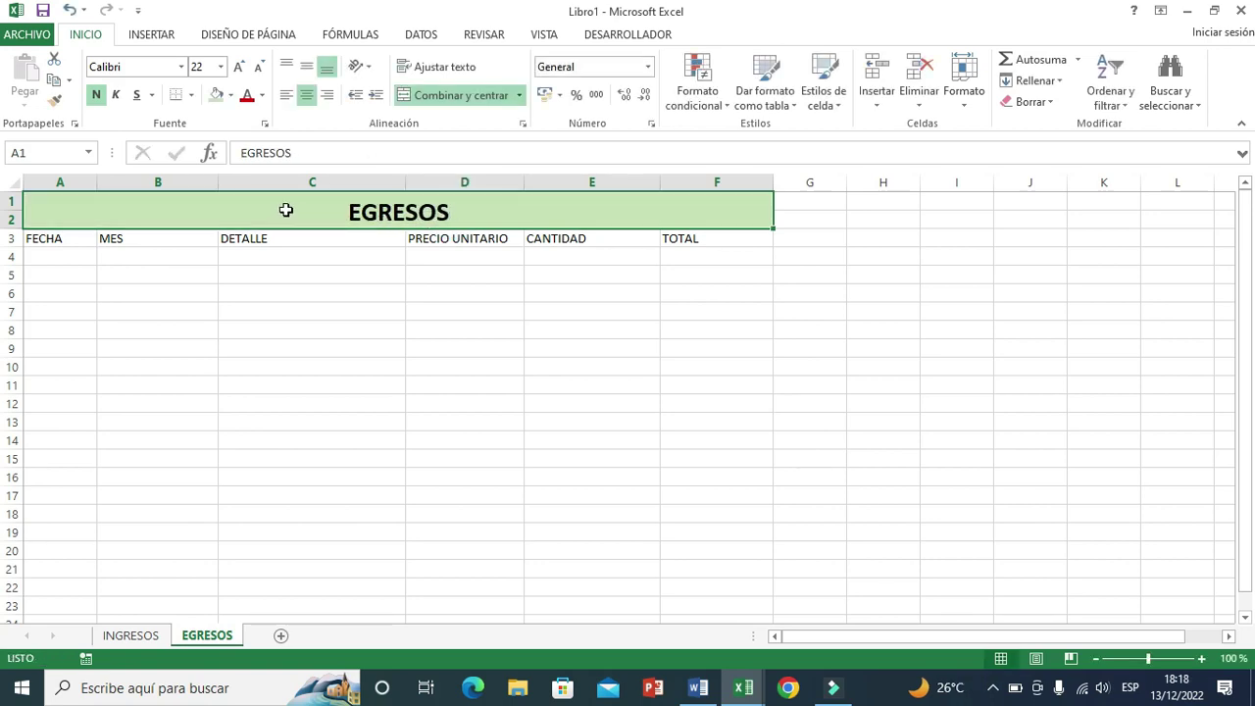
Step: Fill the EGRESOS title dark orange (Orange Accent 2, Darker 25%) and add a third worksheet
{"action": "left_click", "coordinate": [234, 96]}
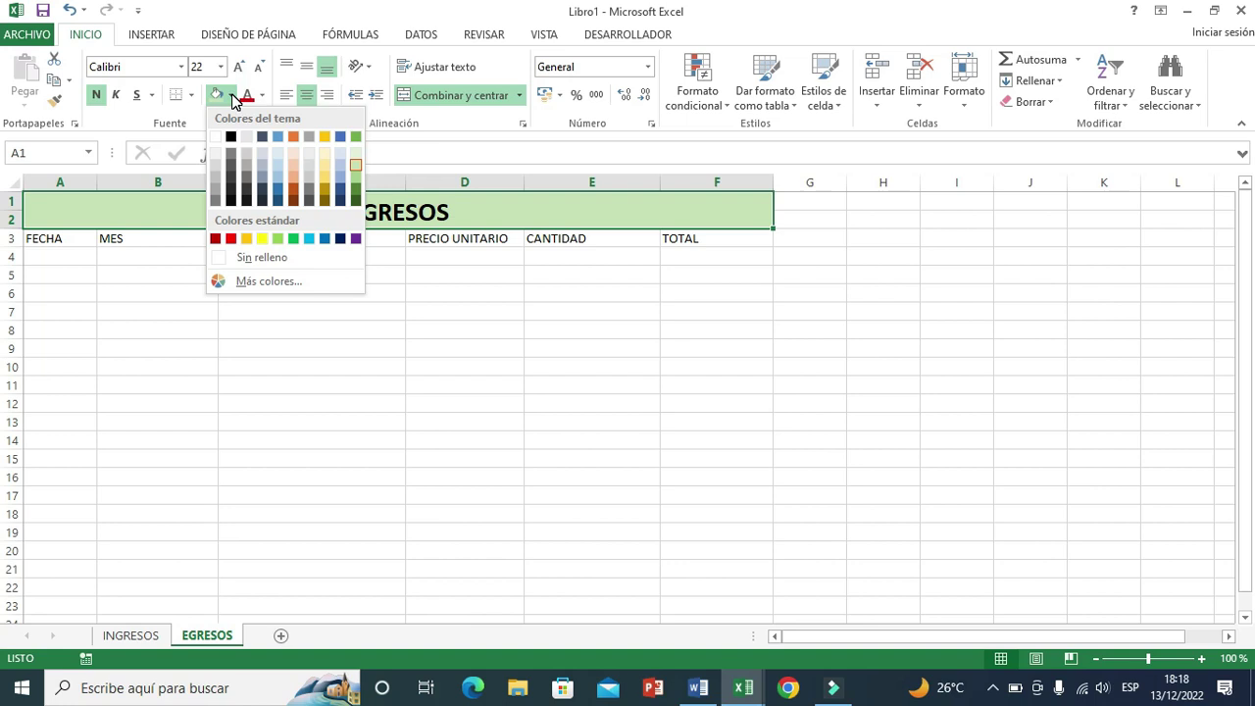
{"action": "left_click", "coordinate": [294, 189]}
{"action": "left_click", "coordinate": [280, 635]}
Step: Rename the new sheet to BALANCE
{"action": "double_click", "coordinate": [280, 635]}
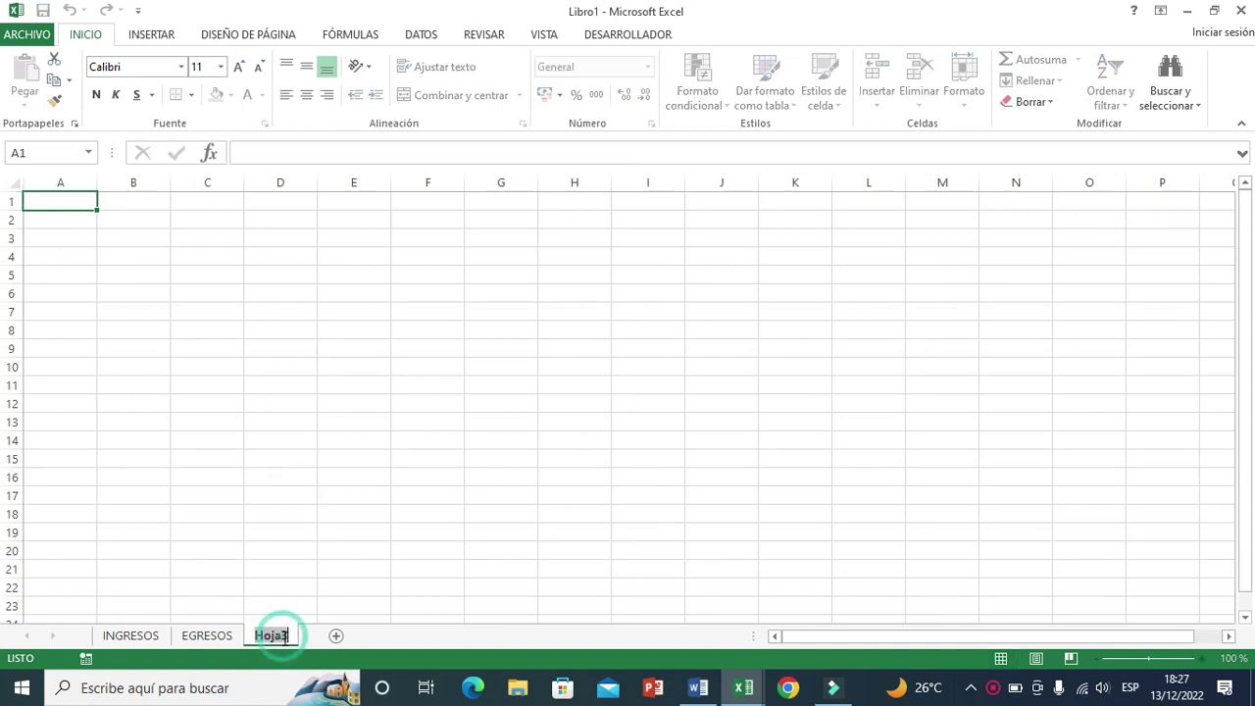
{"action": "type", "text": "BALANCE"}
{"action": "left_click", "coordinate": [93, 279]}
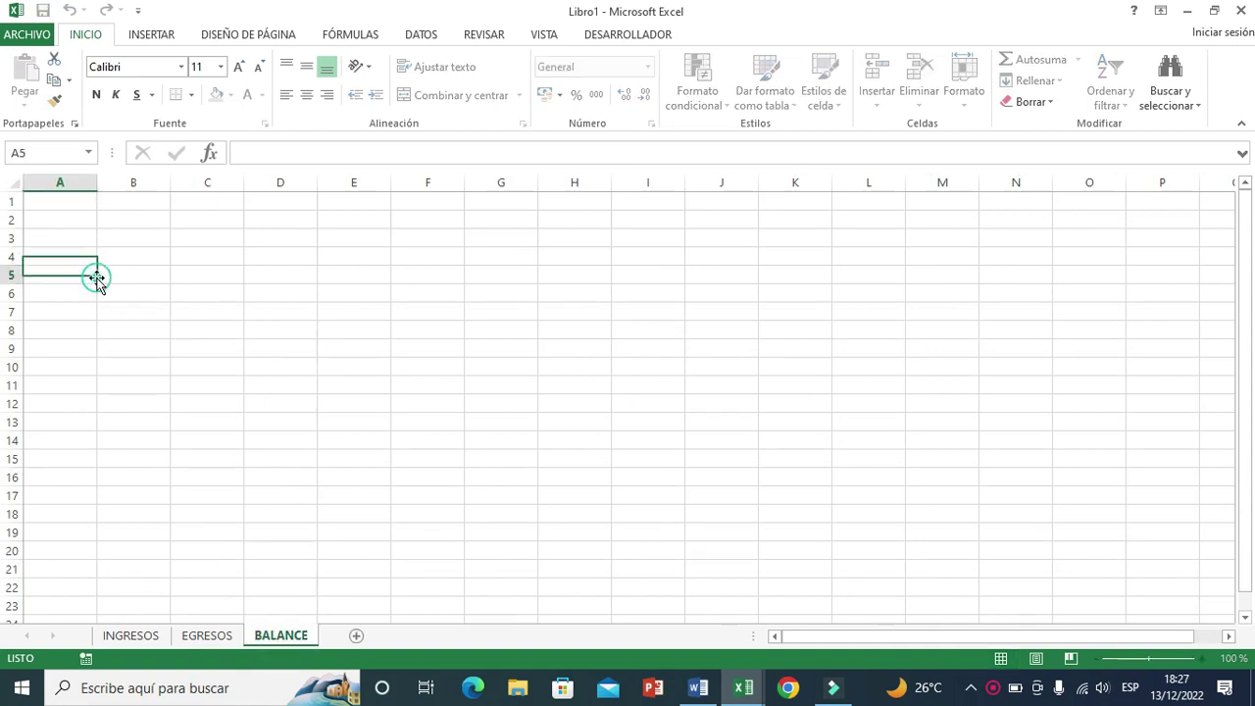
Step: Merge and centre A1:D2 and enter the title RESUMEN MENSUAL
{"action": "left_click", "coordinate": [59, 196]}
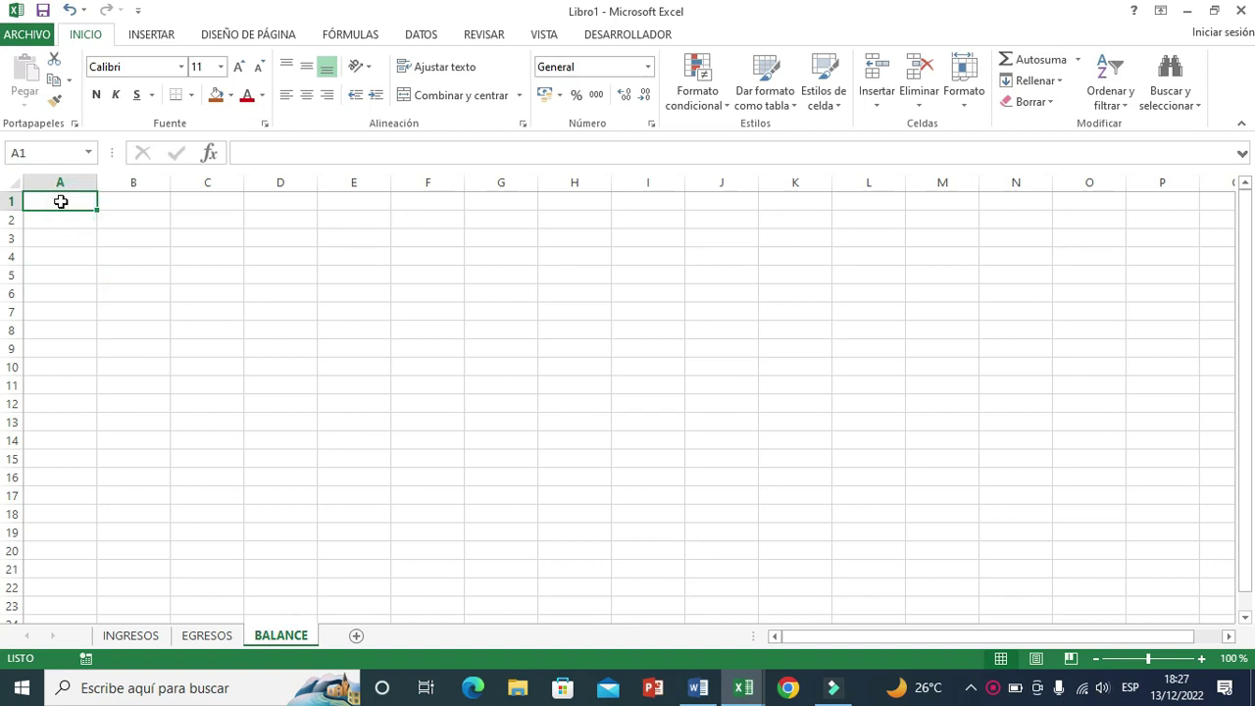
{"action": "left_click_drag", "start_coordinate": [60, 201], "coordinate": [279, 212]}
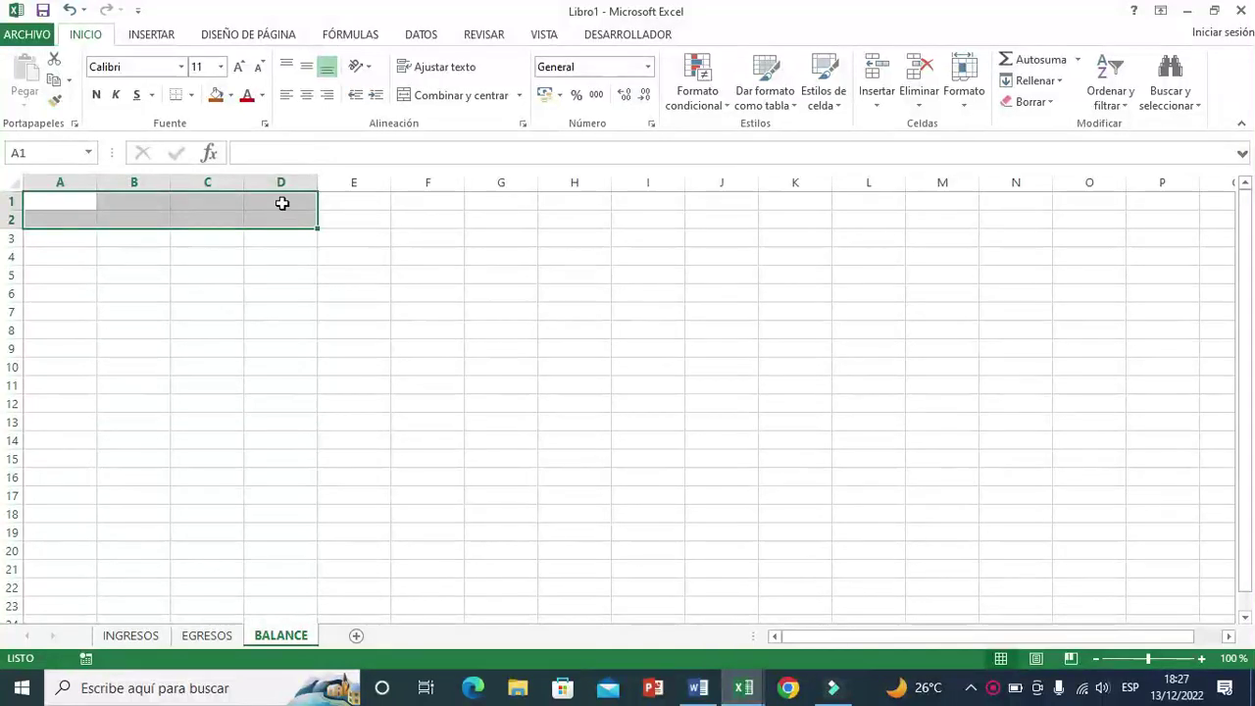
{"action": "left_click", "coordinate": [423, 98]}
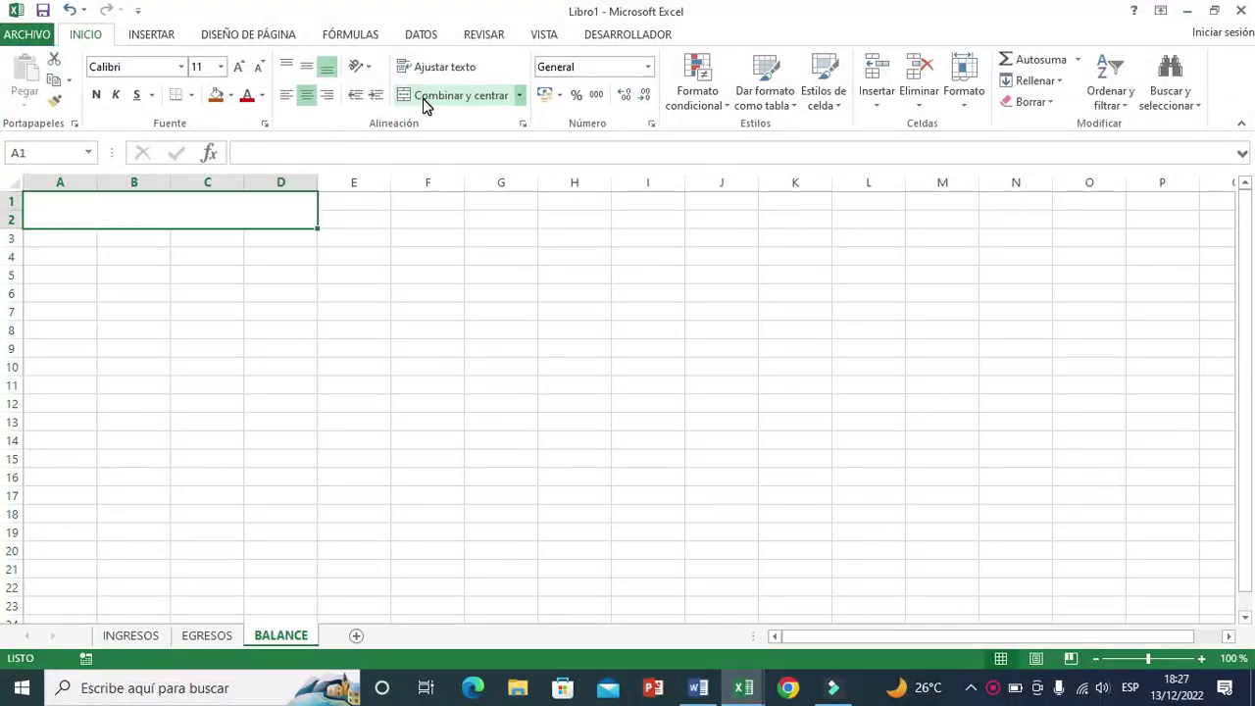
{"action": "double_click", "coordinate": [213, 215]}
{"action": "type", "text": "RESUMEN MENSUAL"}
{"action": "left_click", "coordinate": [218, 318]}
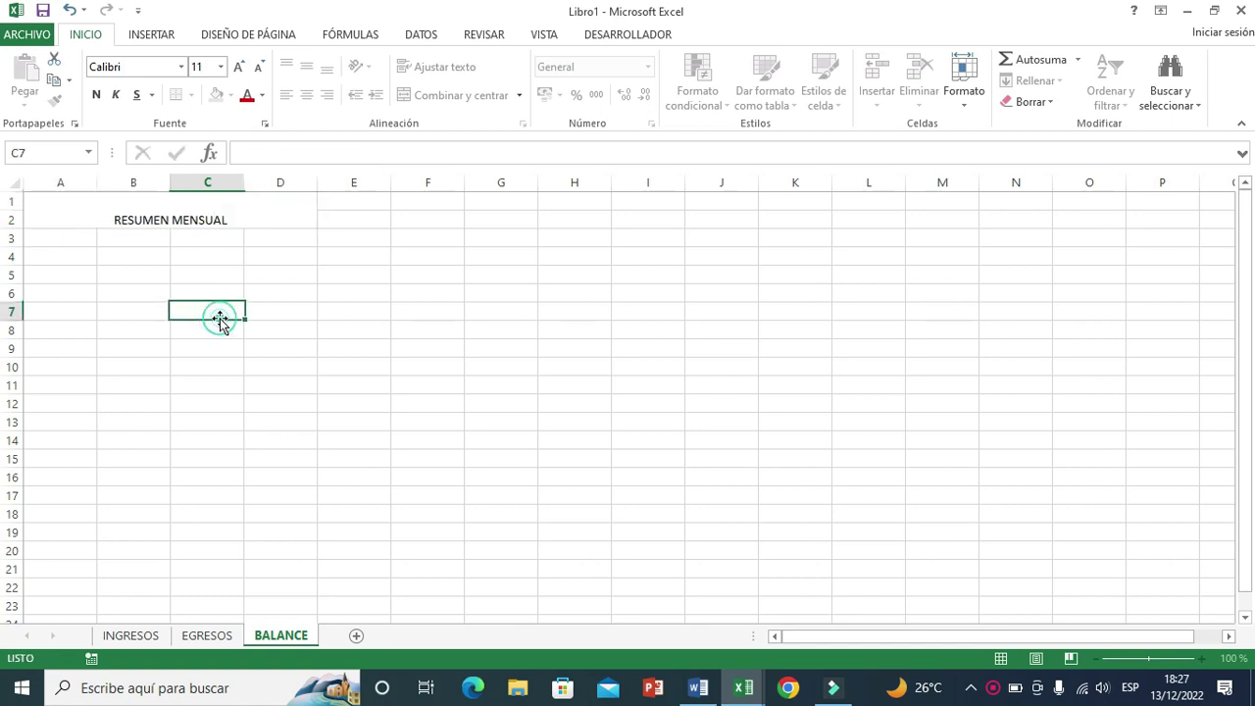
Step: Format the RESUMEN MENSUAL title bold at size 20 with a gold fill
{"action": "left_click", "coordinate": [203, 216]}
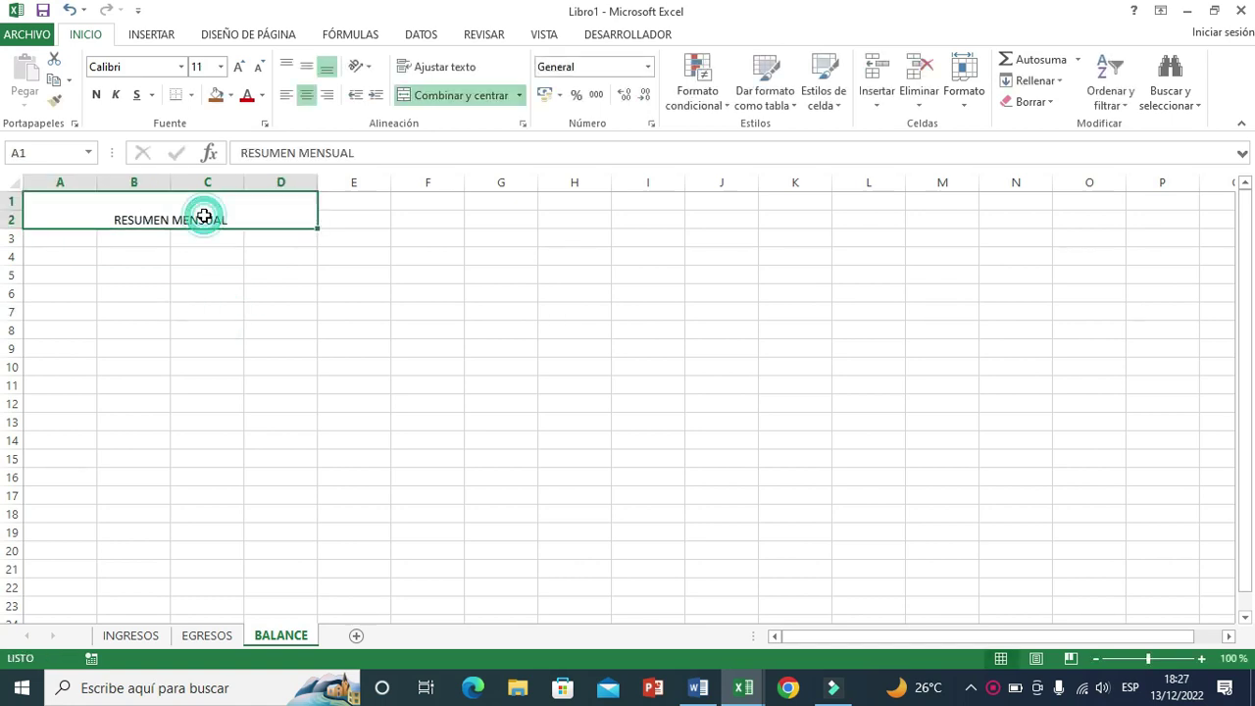
{"action": "left_click", "coordinate": [96, 94]}
{"action": "left_click", "coordinate": [238, 66]}
{"action": "left_click", "coordinate": [238, 67]}
{"action": "left_click", "coordinate": [238, 67]}
{"action": "left_click", "coordinate": [238, 67]}
{"action": "left_click", "coordinate": [238, 67]}
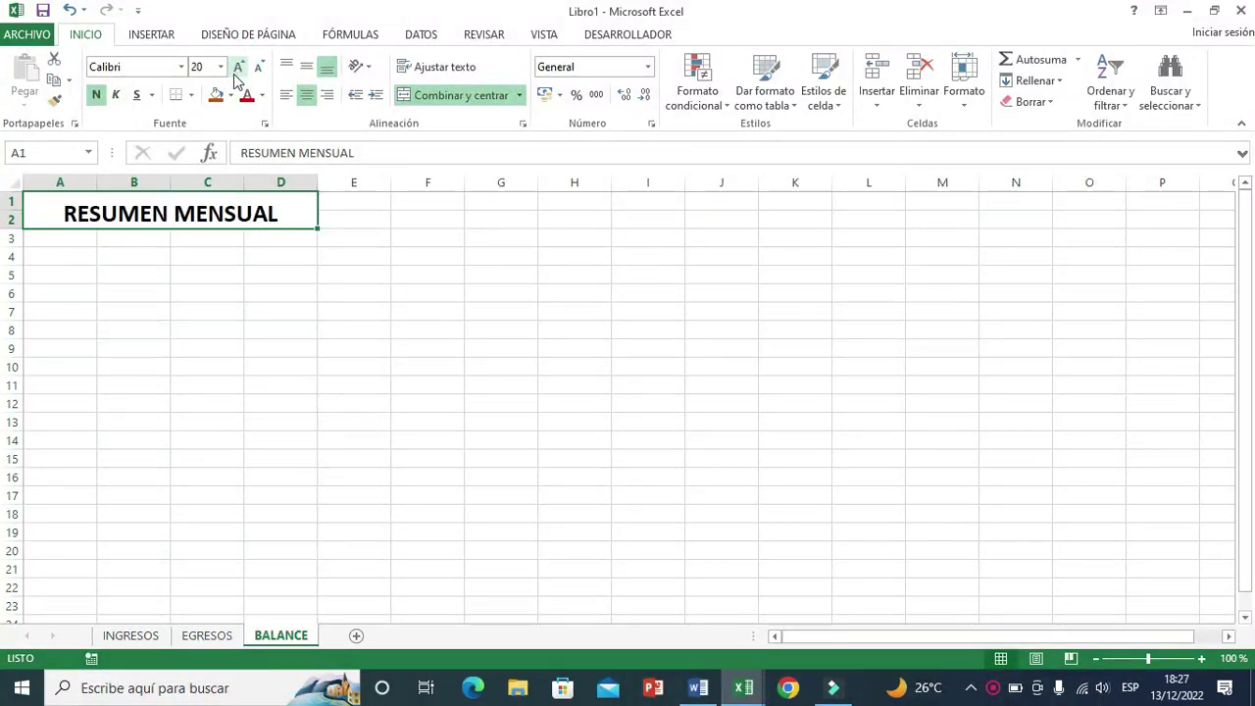
{"action": "left_click", "coordinate": [231, 95]}
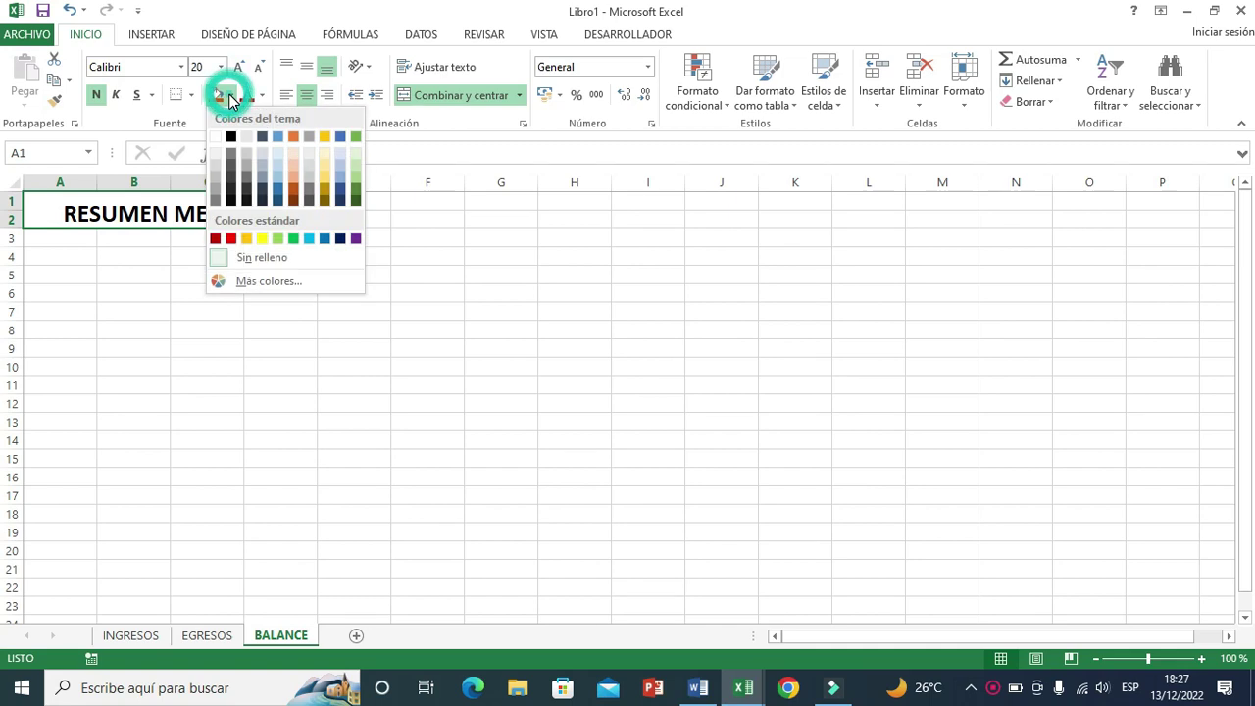
{"action": "left_click", "coordinate": [324, 136]}
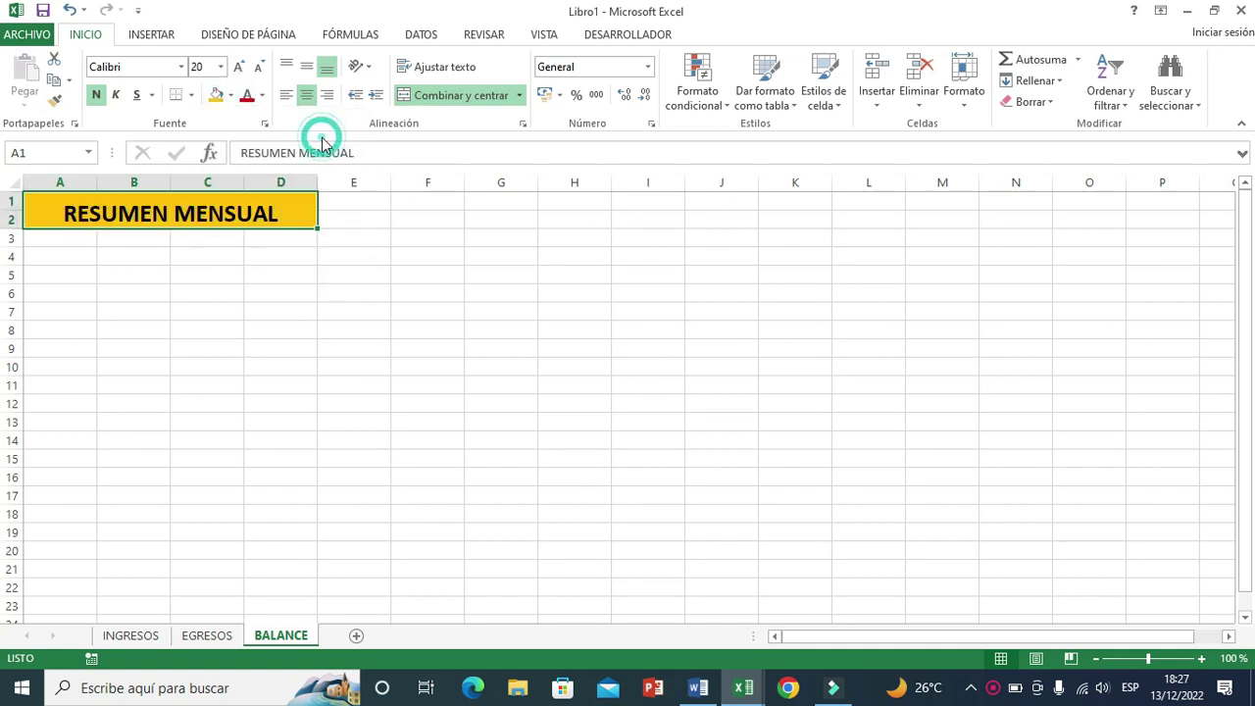
Step: Enter headers MES, TOTAL INGRESO, TOTAL EGRESO and SALDO in A3:D3, widening columns to fit
{"action": "left_click", "coordinate": [80, 238]}
{"action": "type", "text": "MES"}
{"action": "key", "text": "Tab"}
{"action": "type", "text": "TOTAL INGRESO"}
{"action": "key", "text": "Tab"}
{"action": "left_click", "coordinate": [133, 293]}
{"action": "left_click_drag", "start_coordinate": [176, 189], "coordinate": [534, 182]}
{"action": "left_click", "coordinate": [282, 238]}
{"action": "type", "text": "TOTAL EGRESO"}
{"action": "left_click", "coordinate": [355, 311]}
{"action": "left_click", "coordinate": [447, 241]}
{"action": "type", "text": "SALDO"}
{"action": "left_click", "coordinate": [446, 299]}
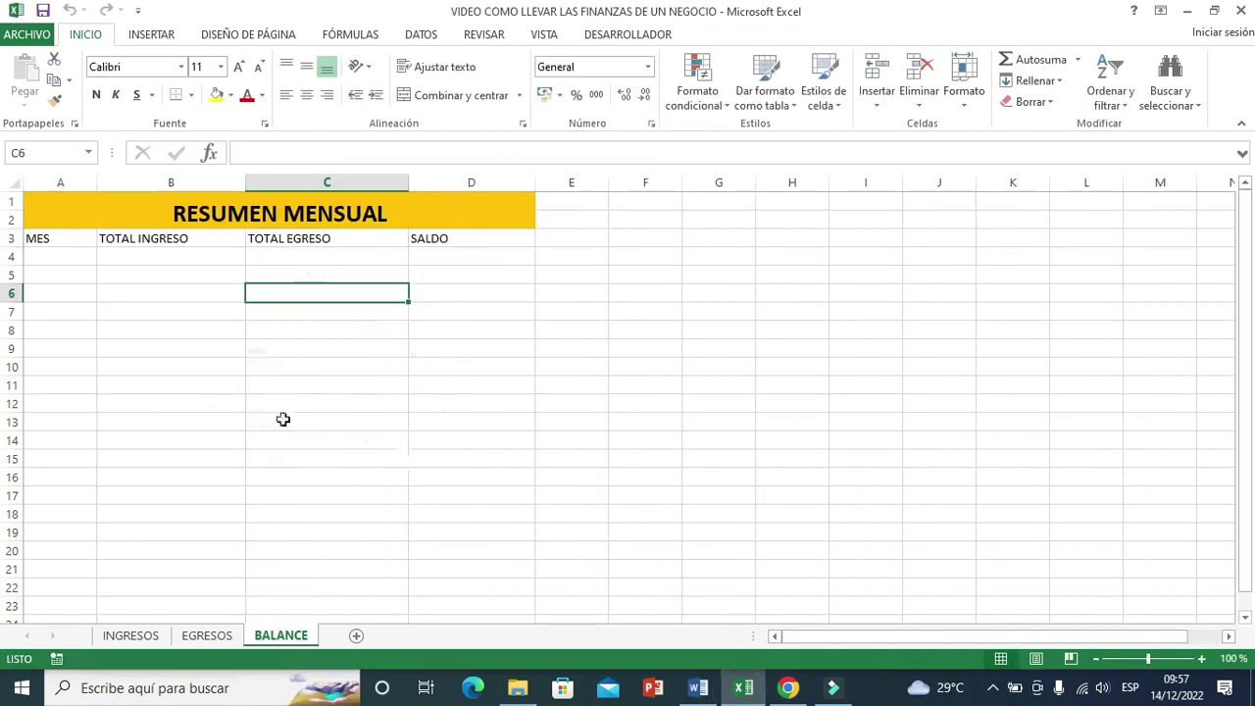
Step: On the INGRESOS sheet, enter 1/1/2023 in A4 under FECHA and move to B4
{"action": "left_click", "coordinate": [138, 641]}
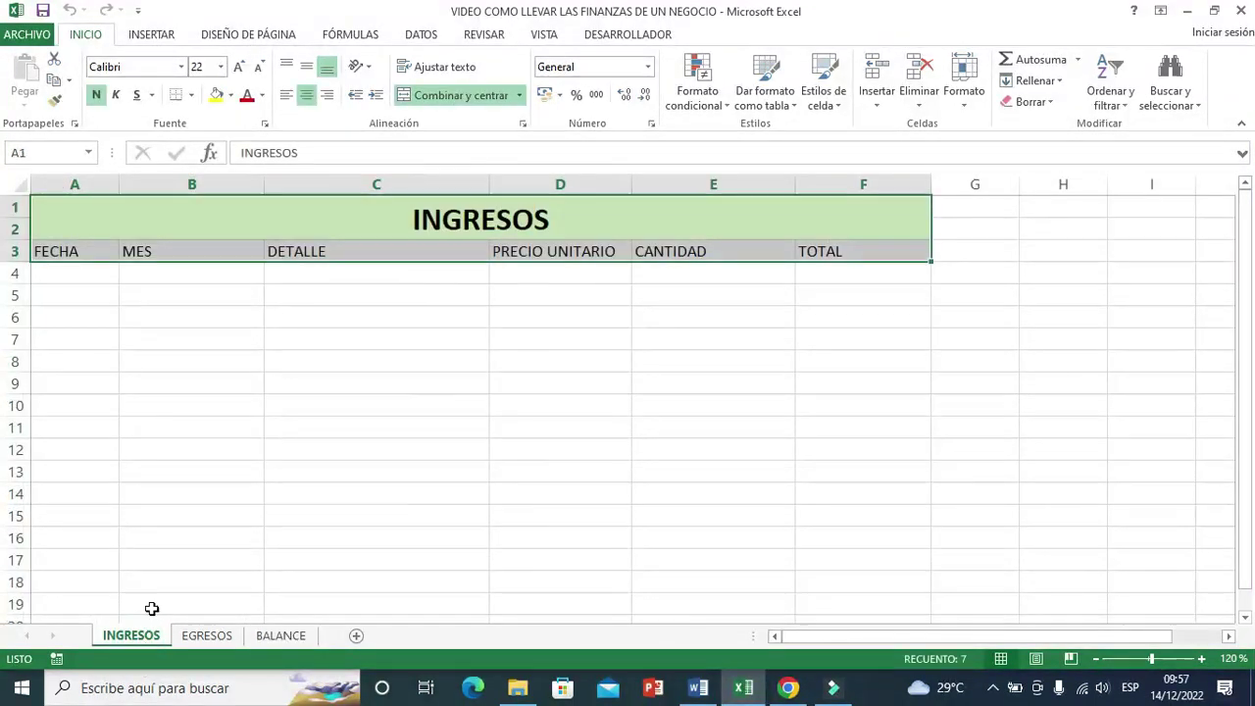
{"action": "left_click", "coordinate": [187, 360]}
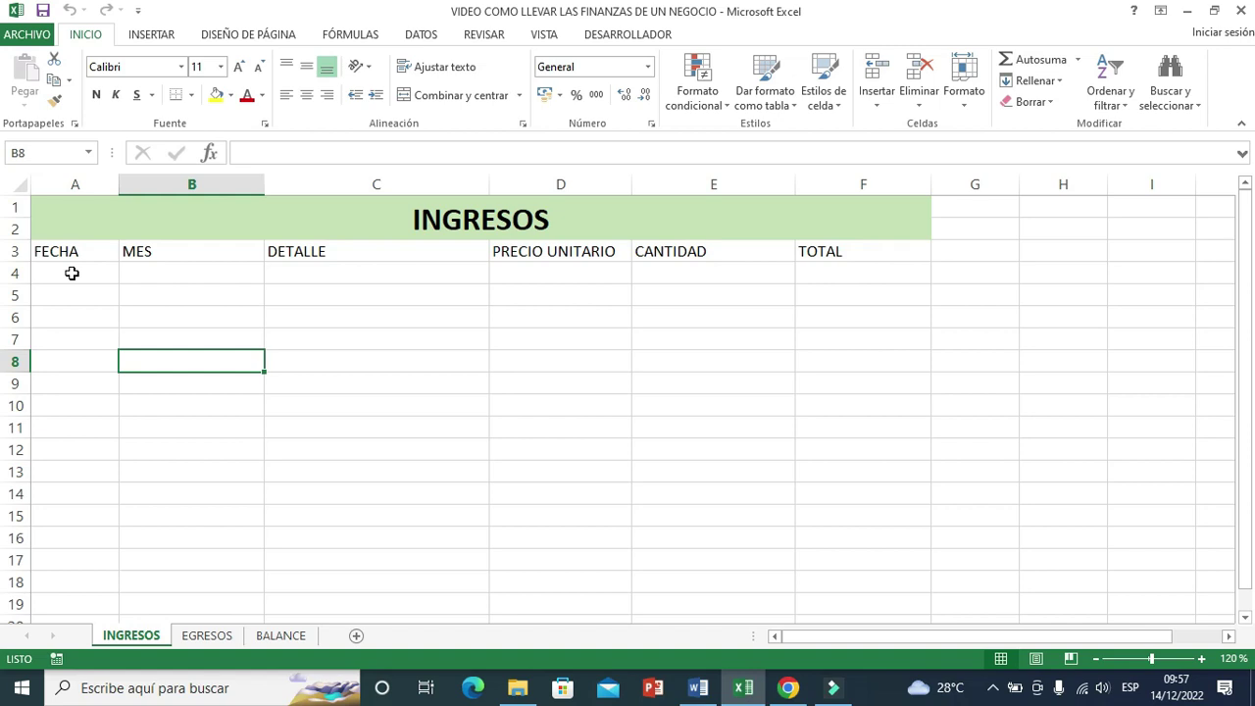
{"action": "left_click", "coordinate": [72, 273]}
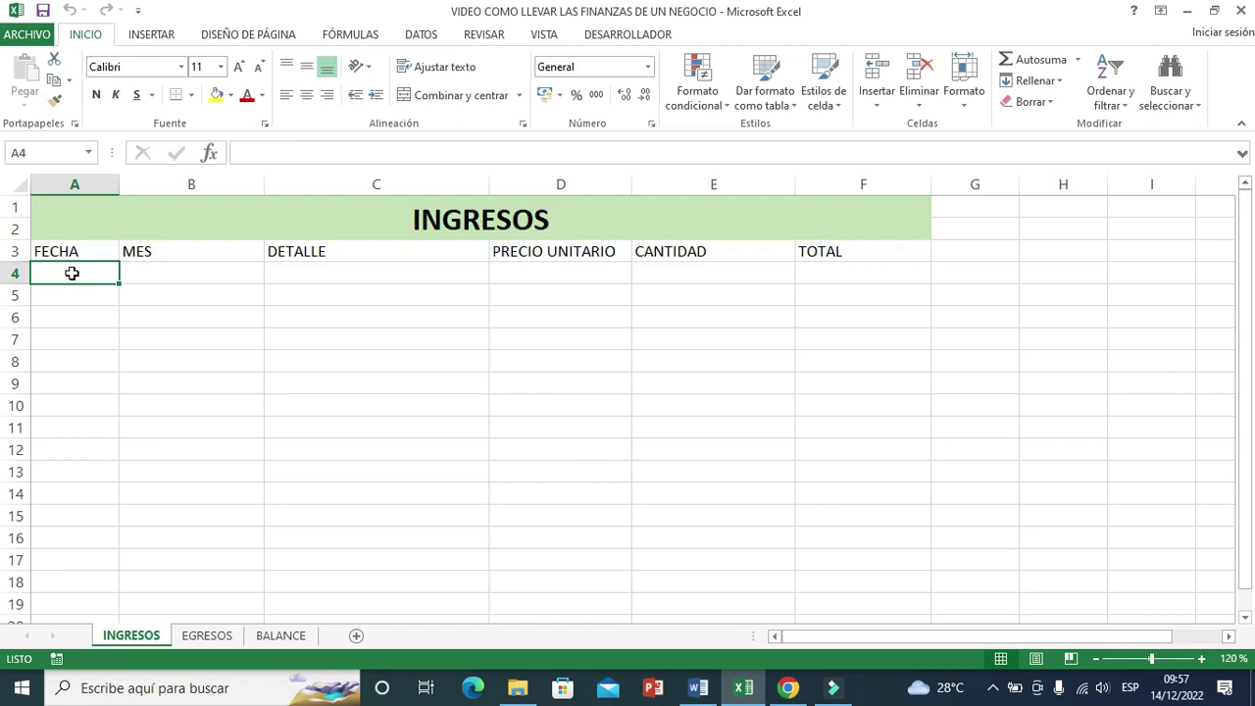
{"action": "type", "text": "1-01-2023"}
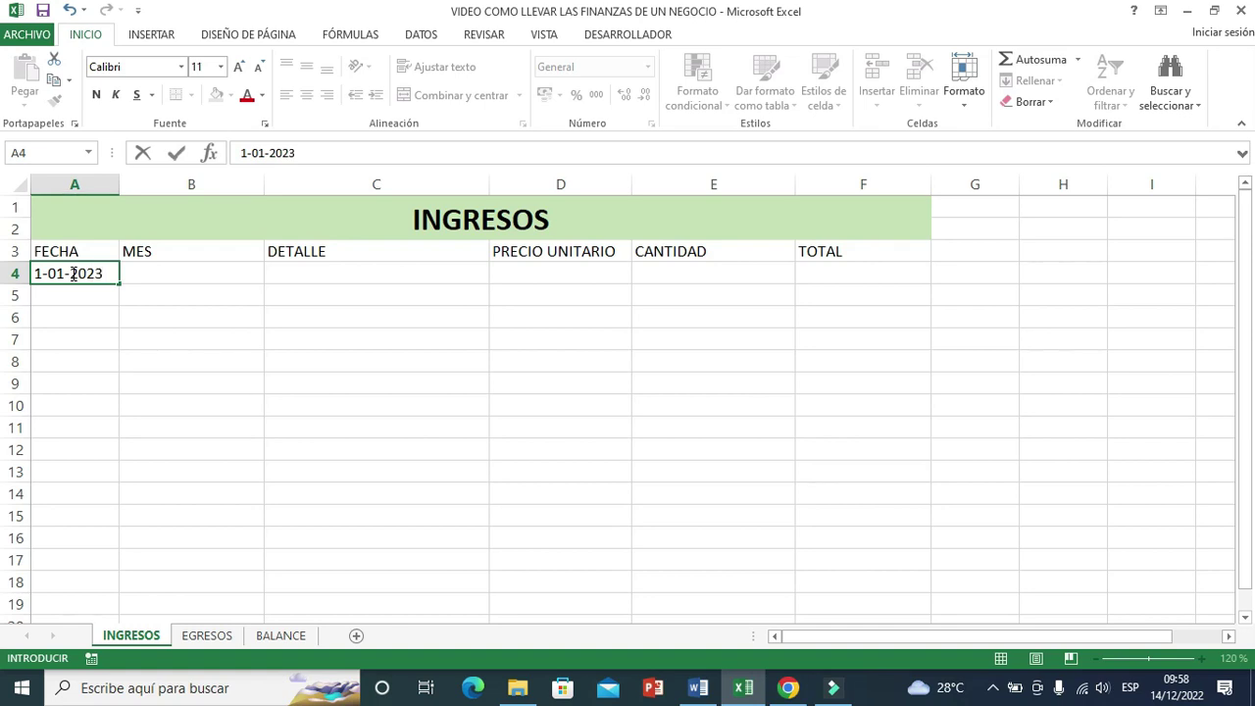
{"action": "key", "text": "Return"}
{"action": "key", "text": "Right"}
{"action": "key", "text": "Up"}
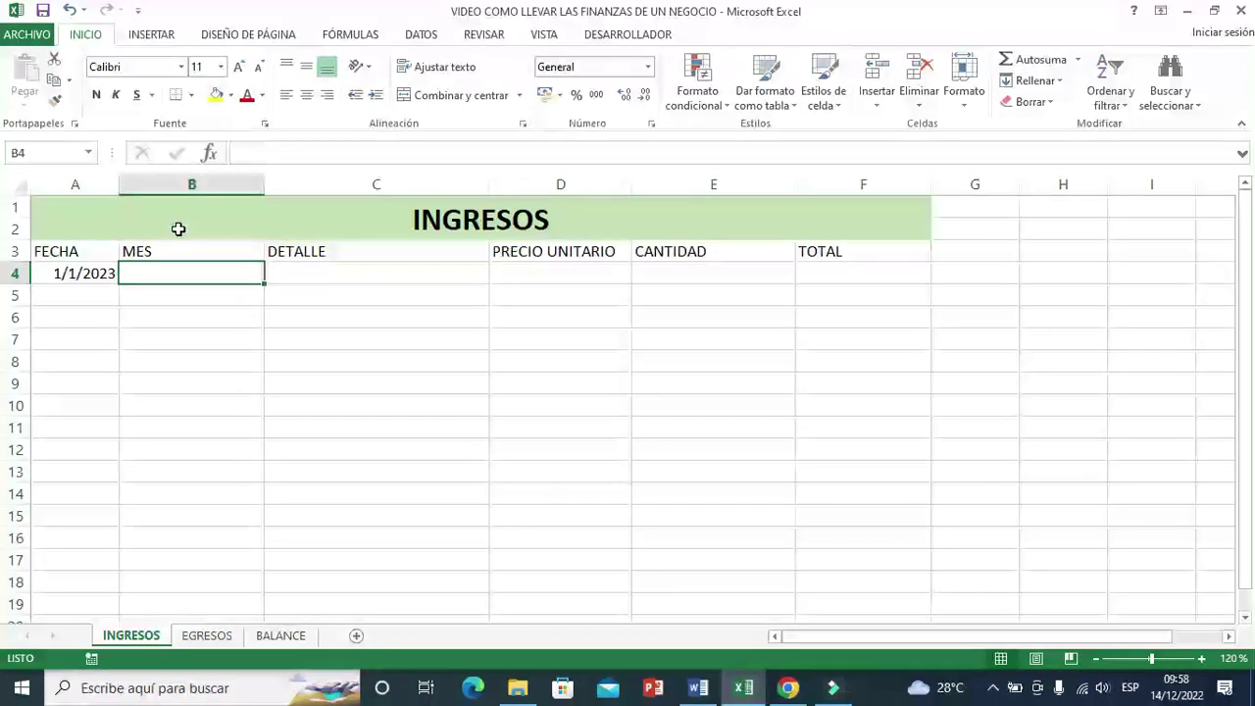
Step: Enter =TEXTO(A4;"mmmm") in B4 so the month shows enero
{"action": "type", "text": "=te"}
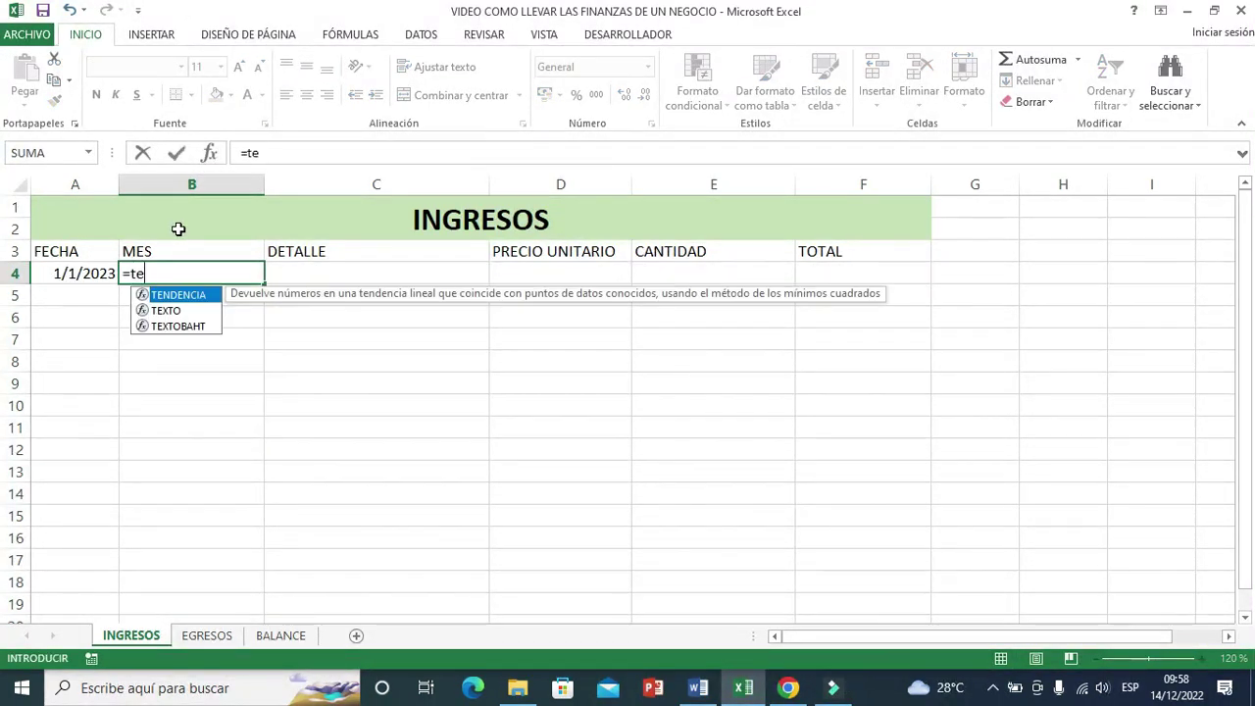
{"action": "double_click", "coordinate": [167, 311]}
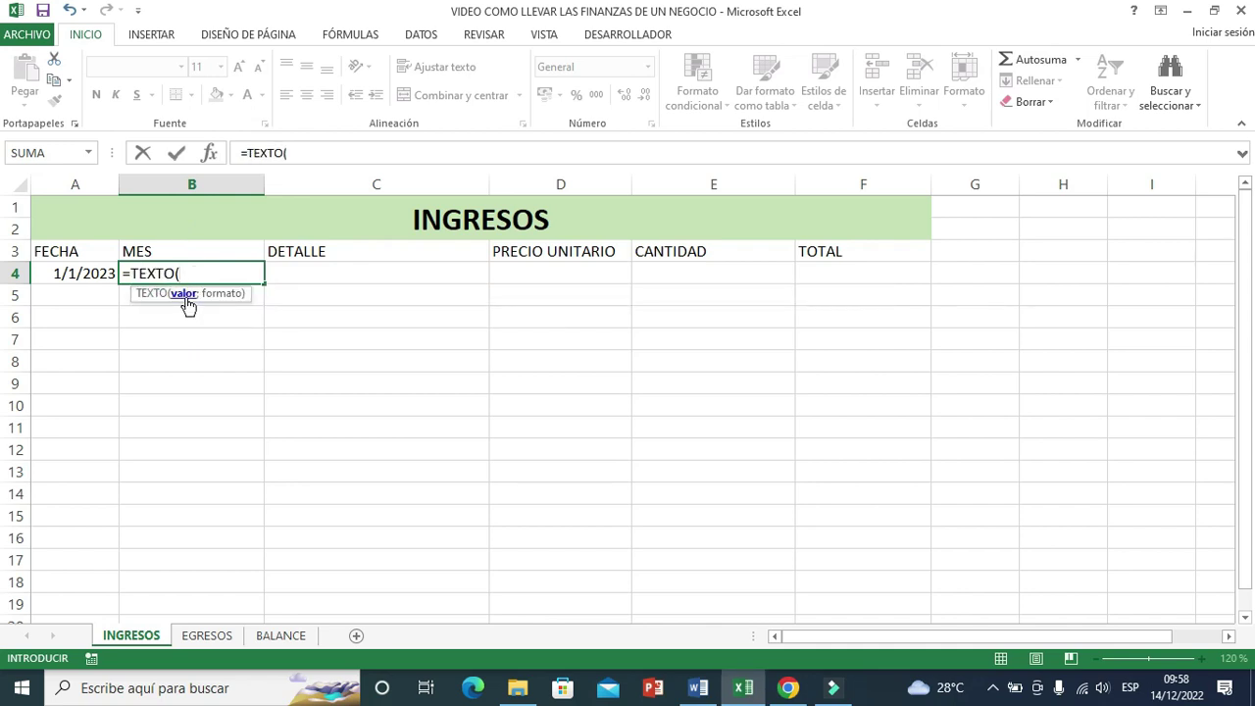
{"action": "left_click", "coordinate": [75, 274]}
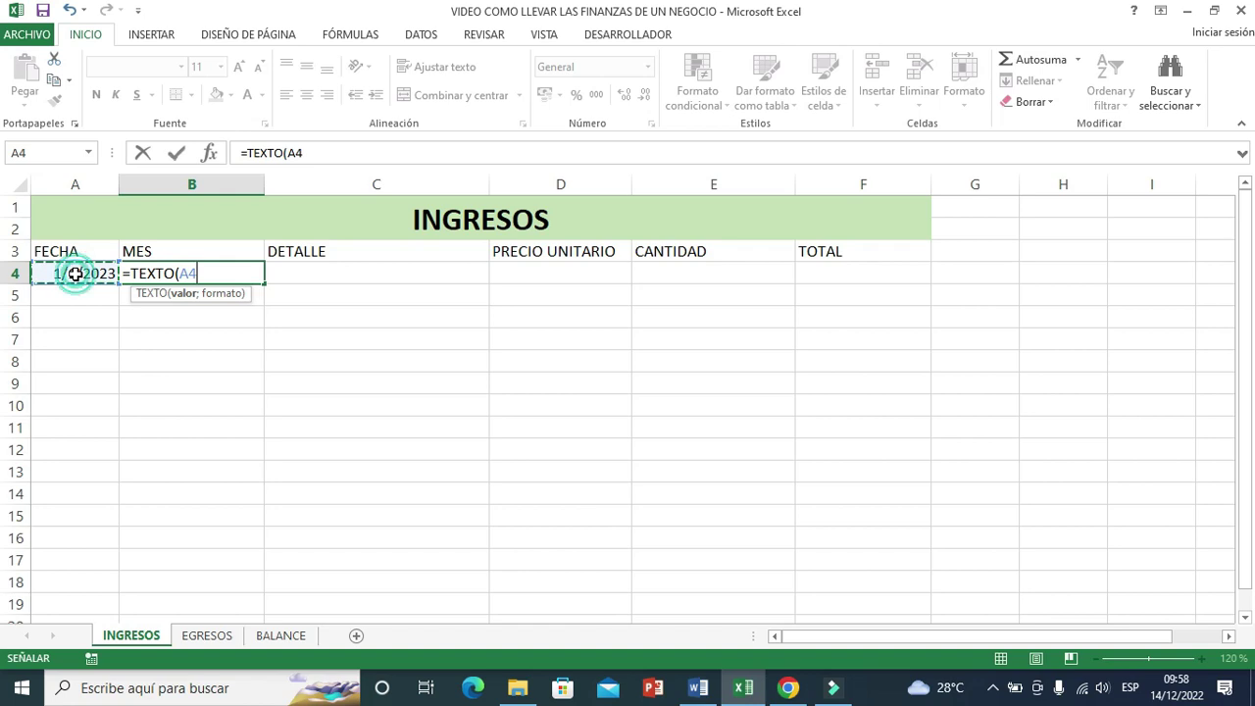
{"action": "type", "text": ";"}
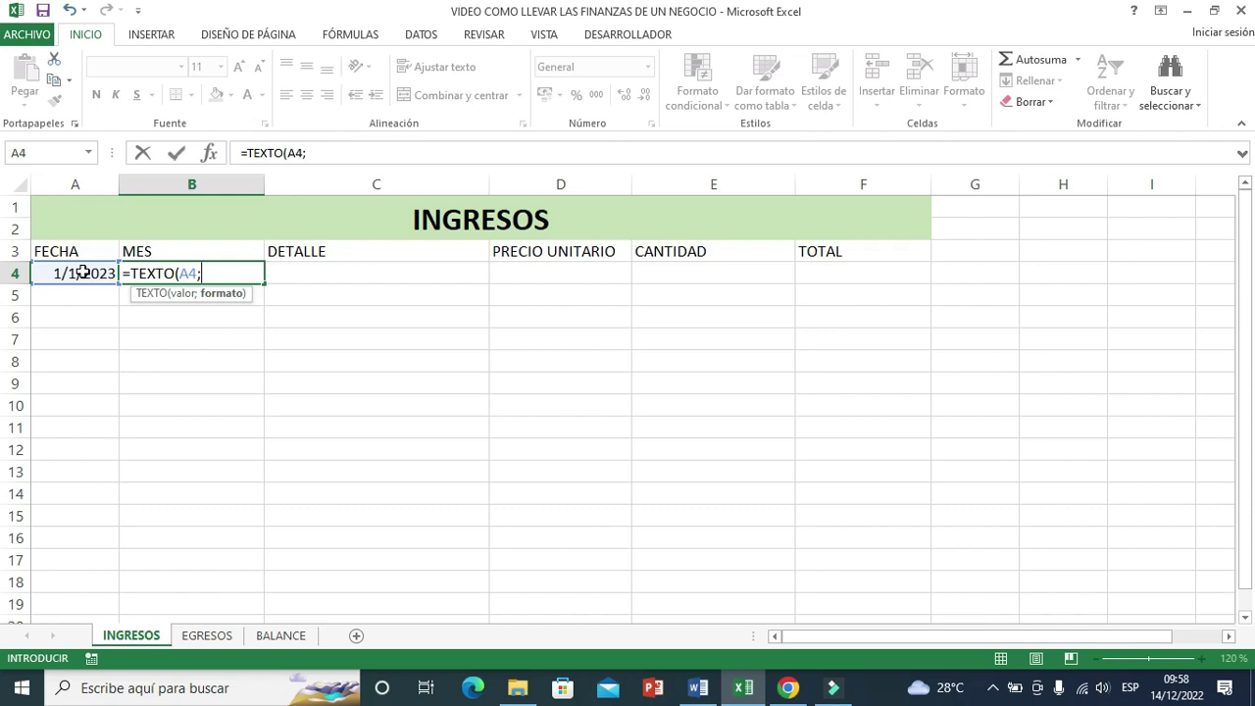
{"action": "type", "text": "mmmm\""}
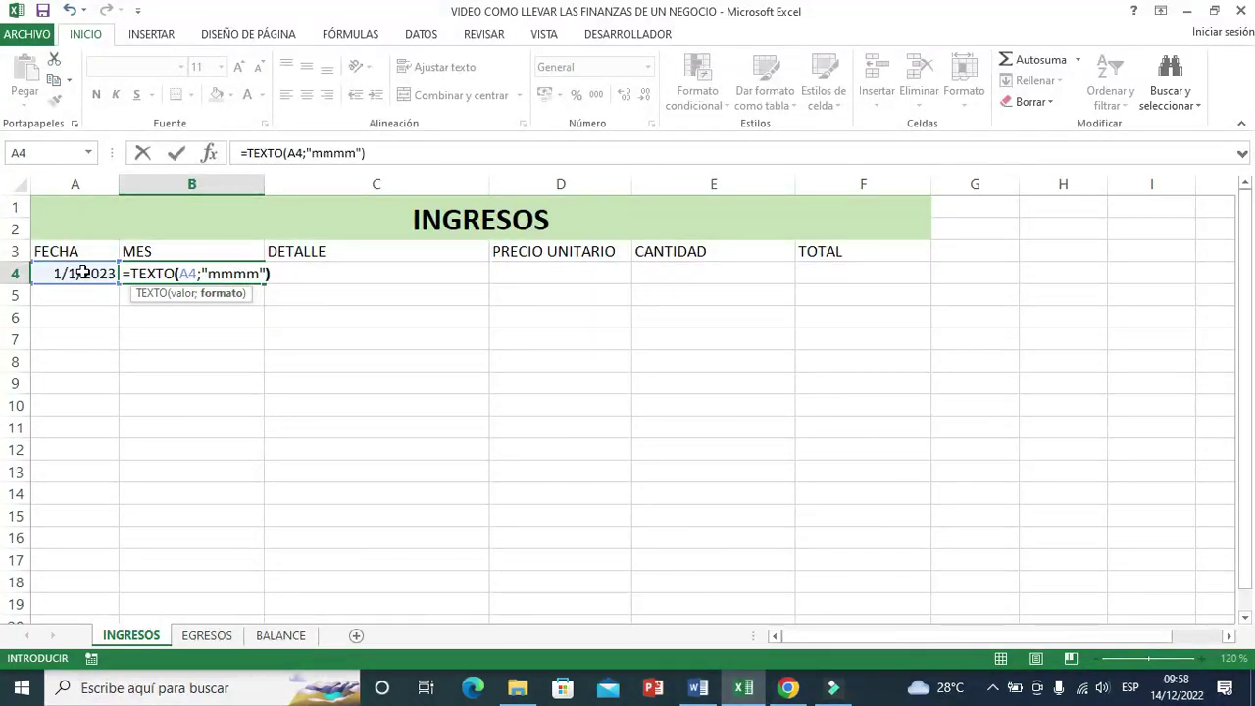
{"action": "key", "text": "Return"}
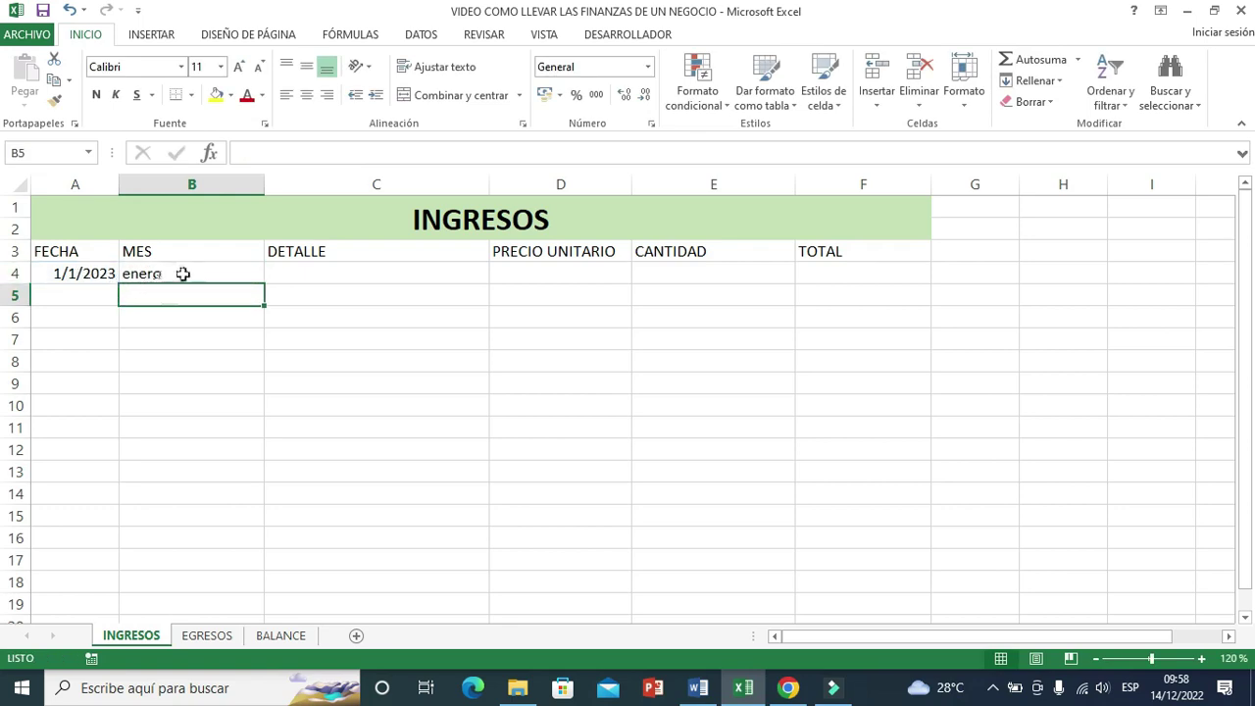
Step: Enter 'SALDOINCIAL EN CAJA' in C4 and unit price 2000 in D4
{"action": "left_click", "coordinate": [320, 272]}
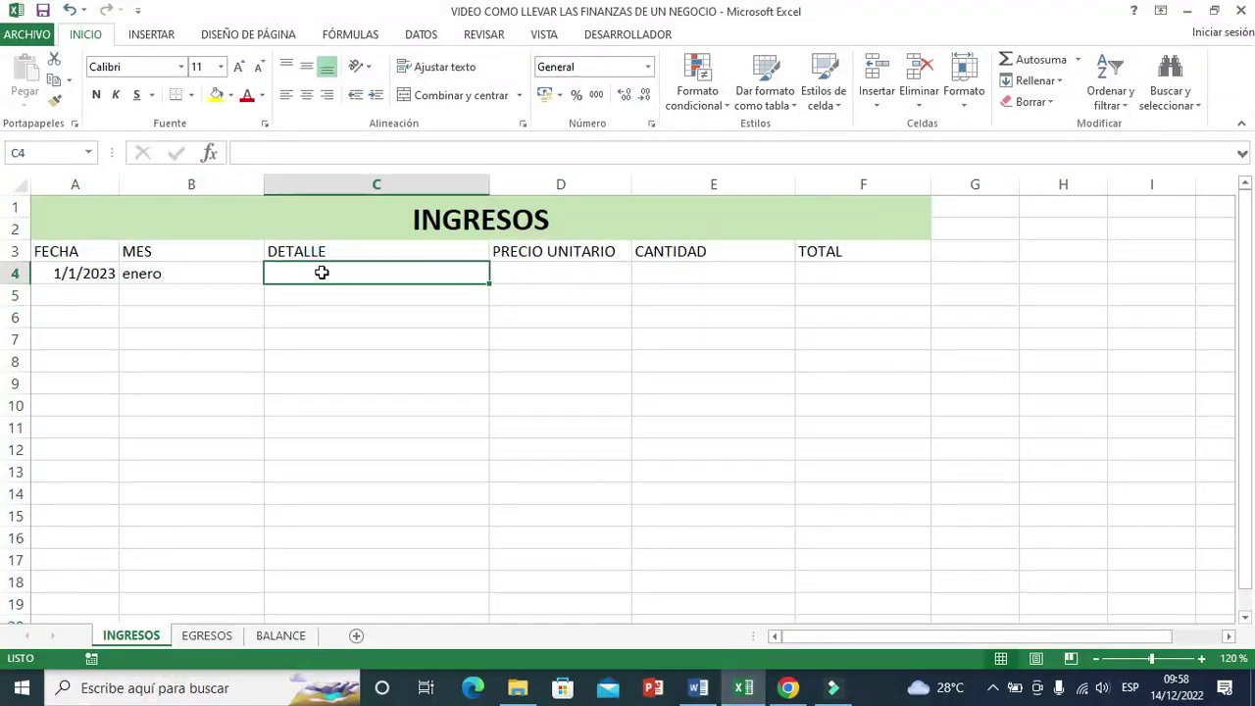
{"action": "type", "text": "SALDOINCIAL "}
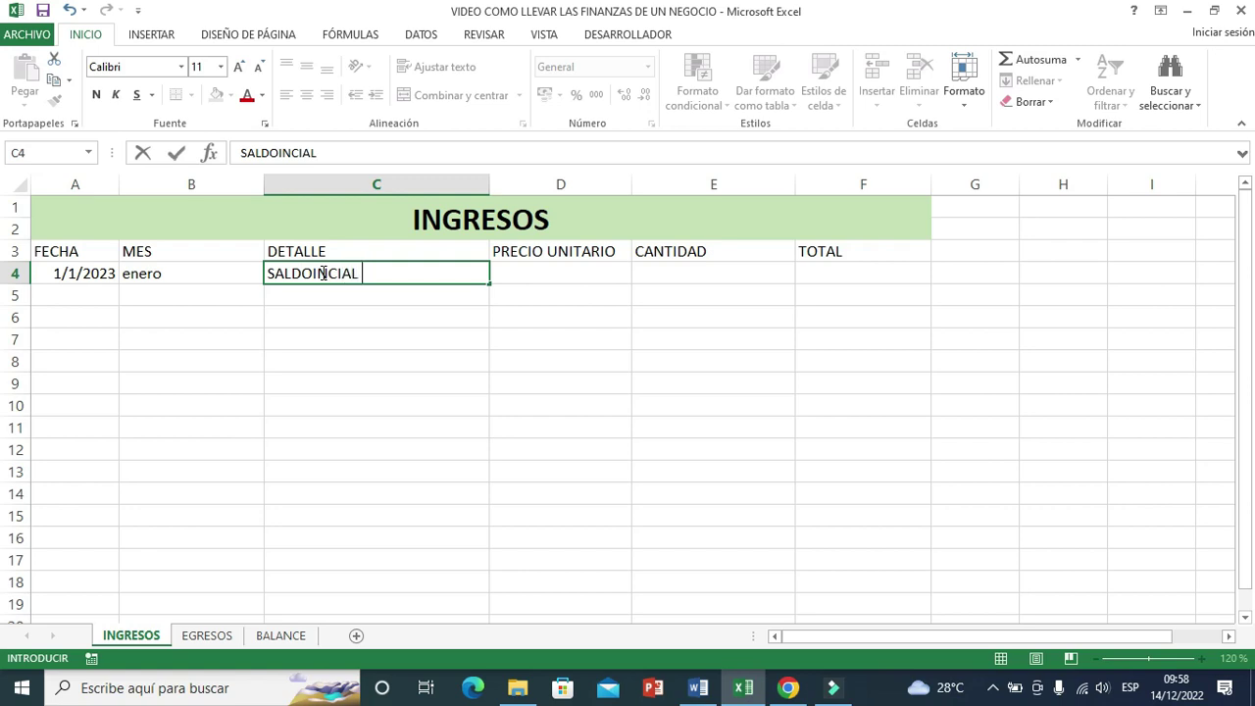
{"action": "type", "text": "EN CAJA"}
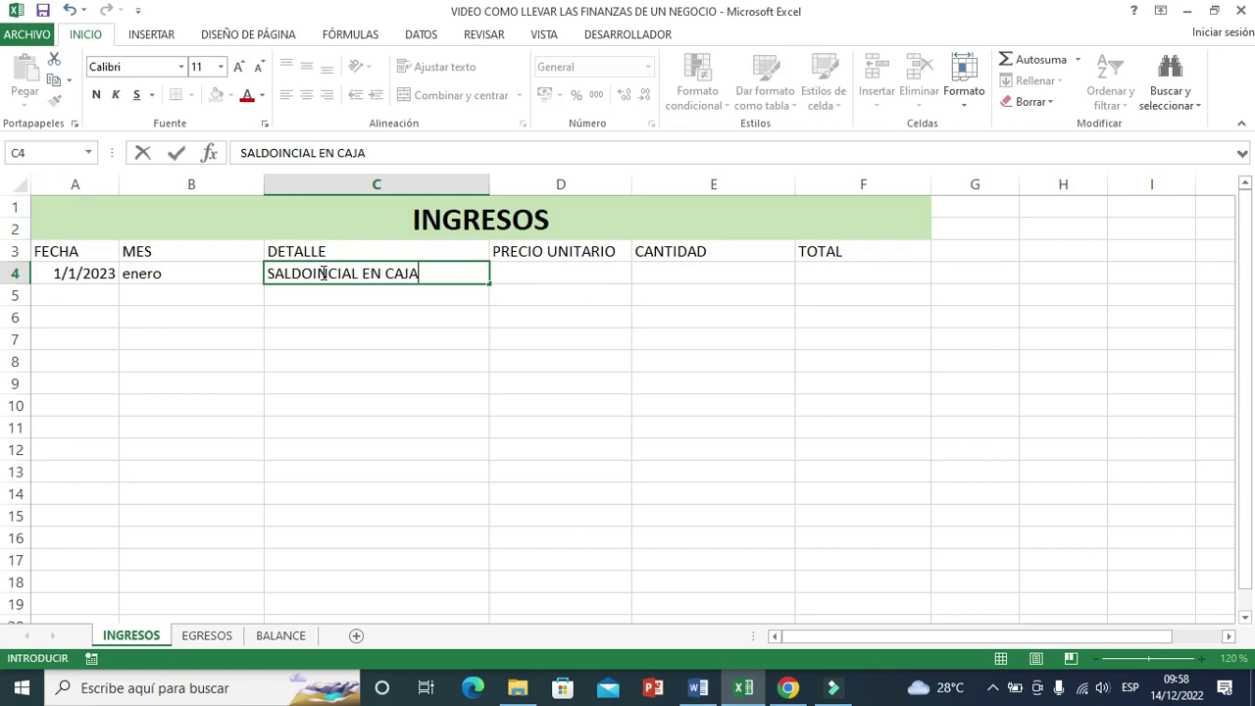
{"action": "key", "text": "Tab"}
{"action": "type", "text": "2000"}
{"action": "key", "text": "Tab"}
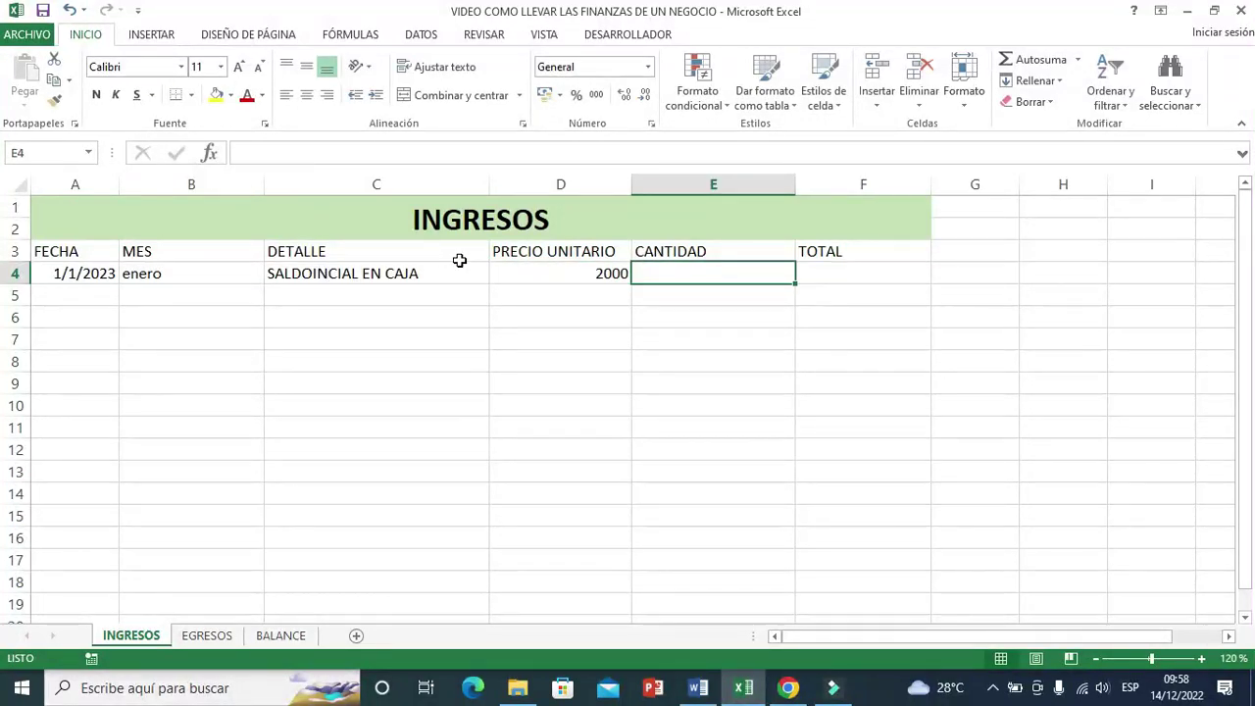
{"action": "left_click", "coordinate": [560, 274]}
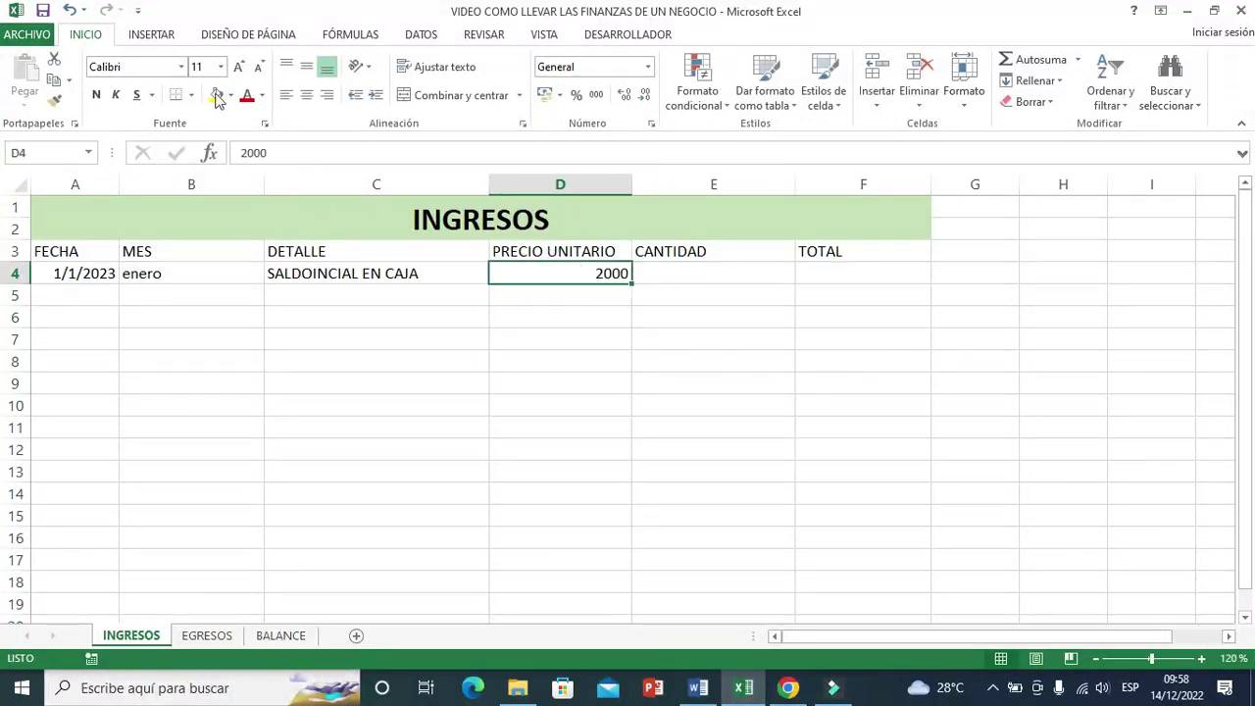
Step: Format D4's price as accounting with no decimals, showing $2,000
{"action": "left_click", "coordinate": [559, 96]}
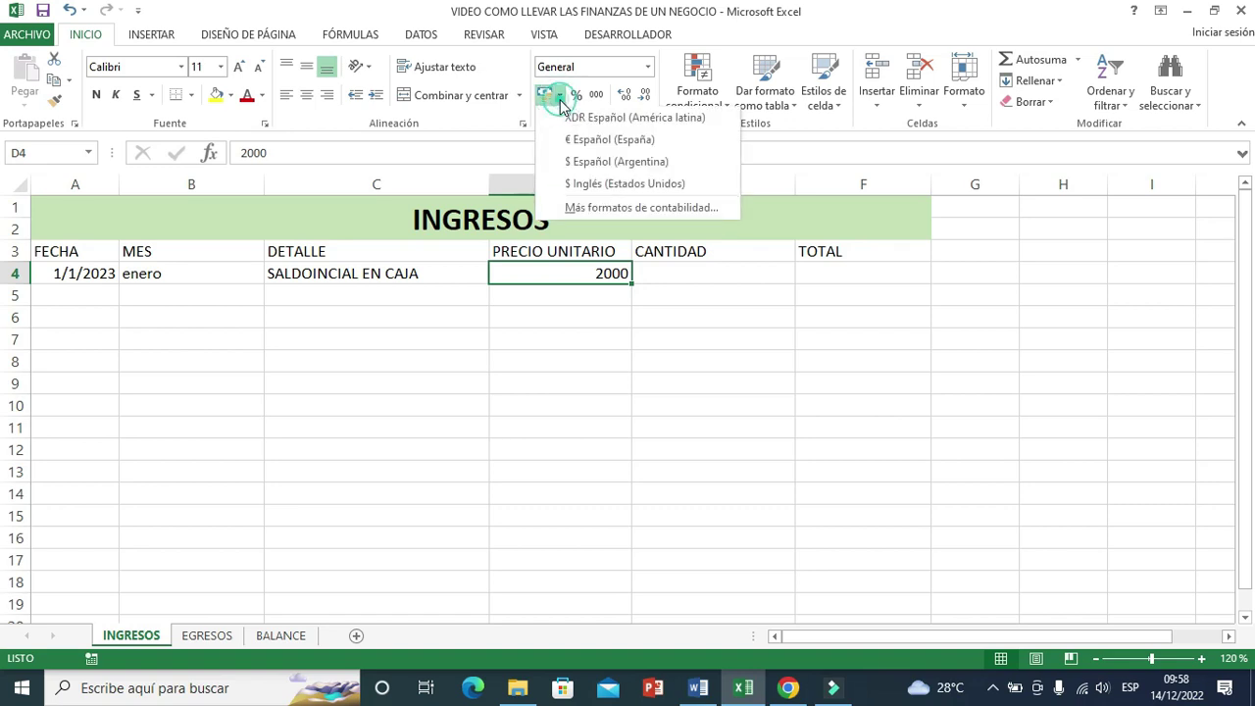
{"action": "left_click", "coordinate": [594, 185]}
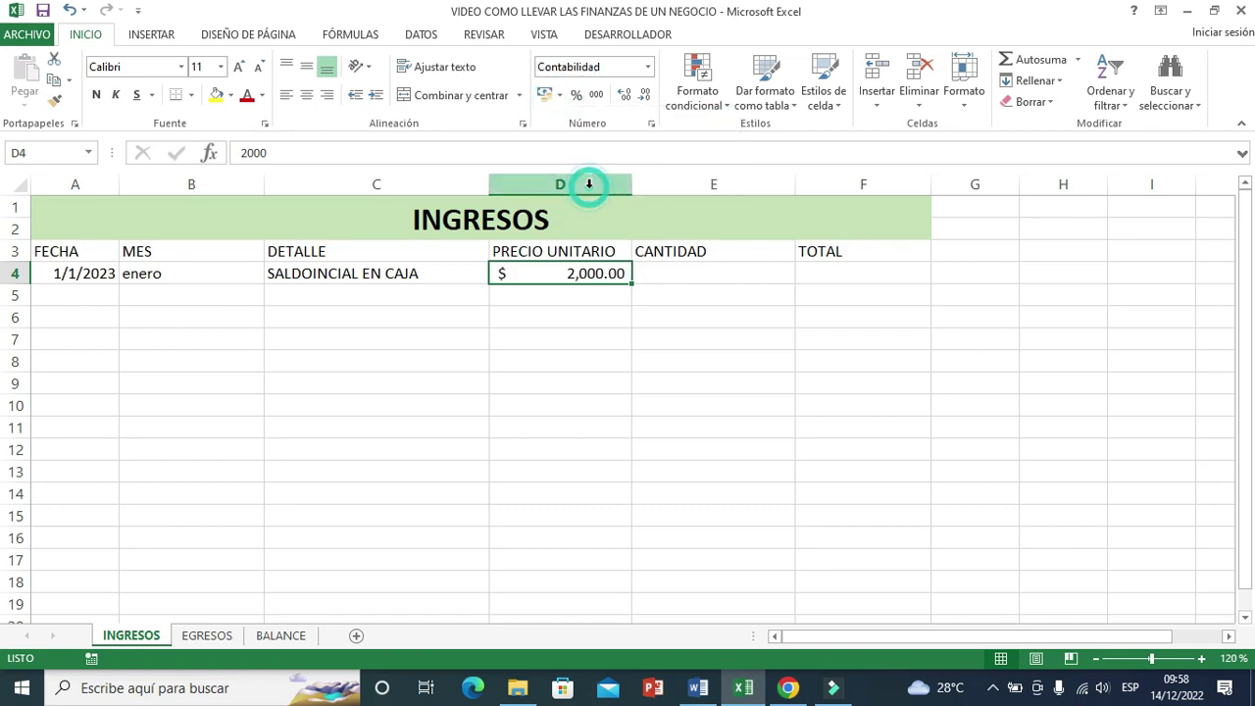
{"action": "left_click", "coordinate": [644, 98]}
{"action": "left_click", "coordinate": [644, 98]}
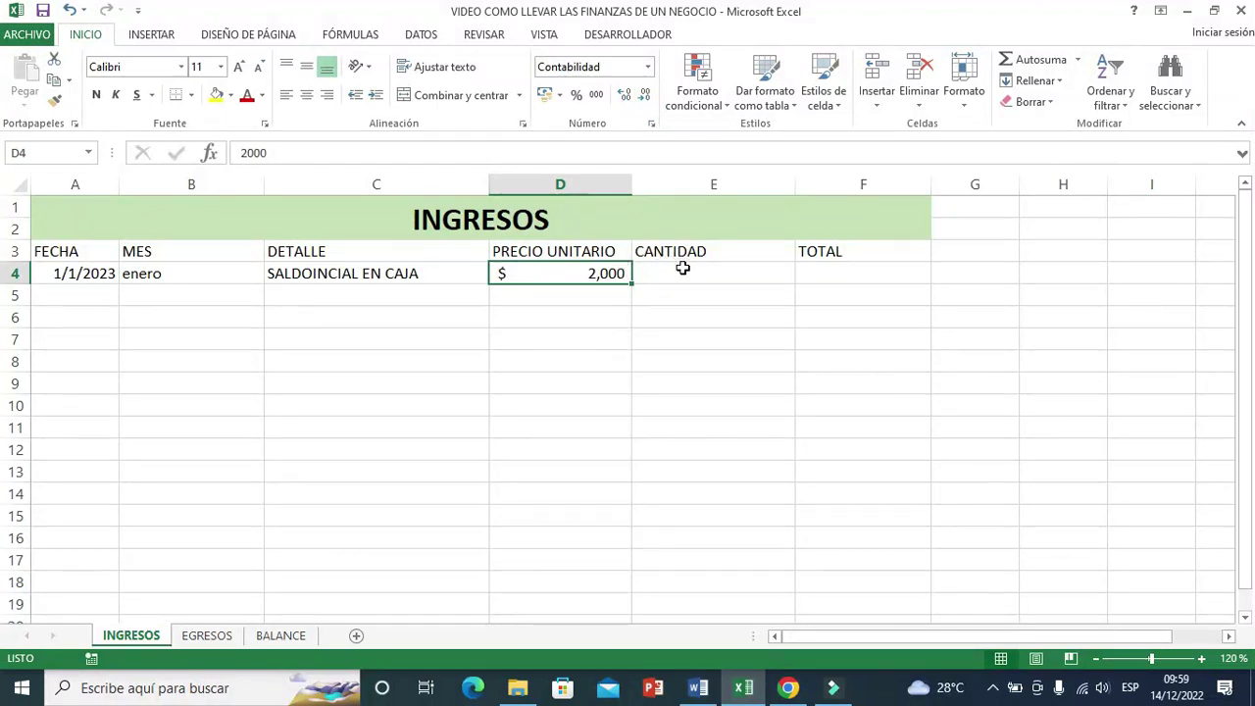
Step: Enter quantity 1 in E4 and the total formula =D4*E4 in F4
{"action": "left_click", "coordinate": [683, 271]}
{"action": "type", "text": "1"}
{"action": "left_click", "coordinate": [840, 269]}
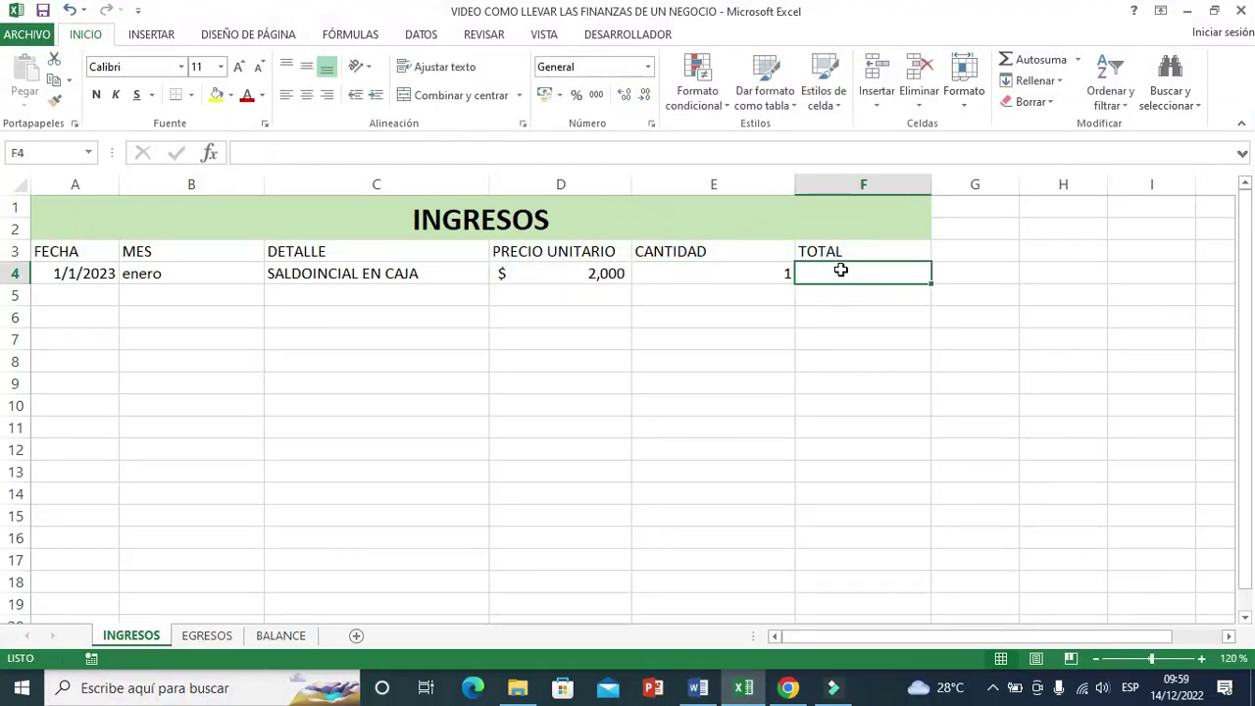
{"action": "type", "text": "="}
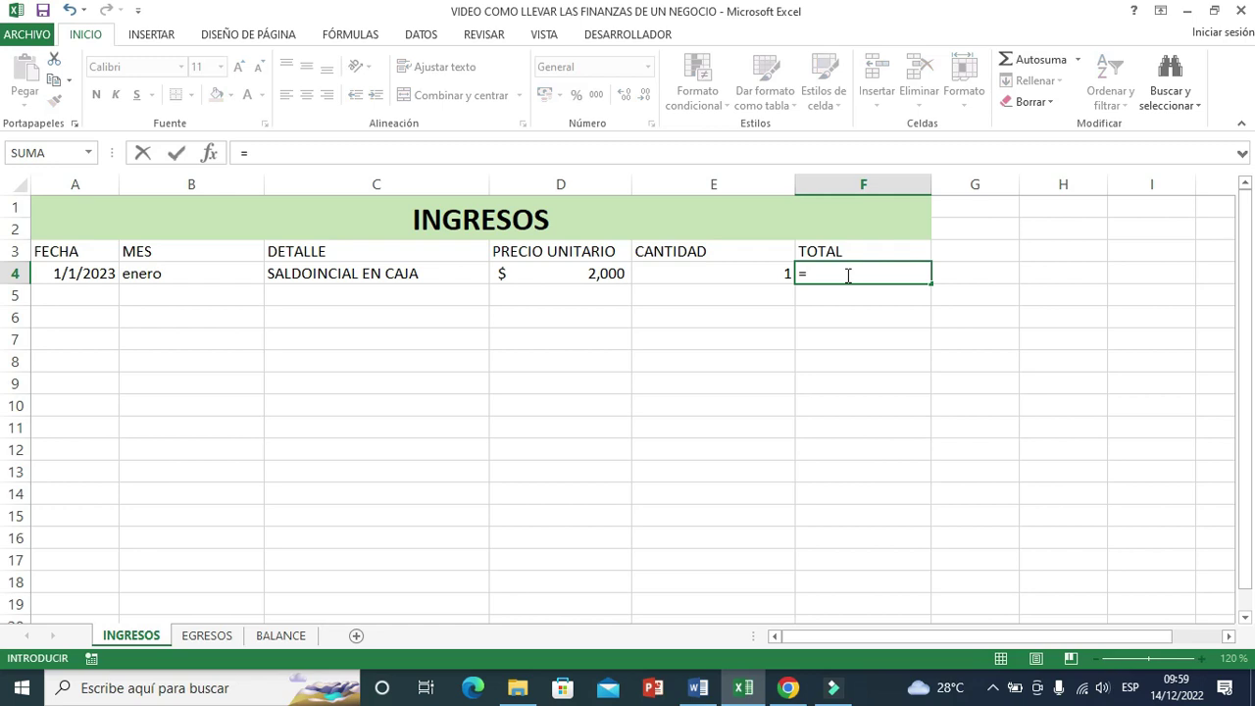
{"action": "left_click", "coordinate": [611, 273]}
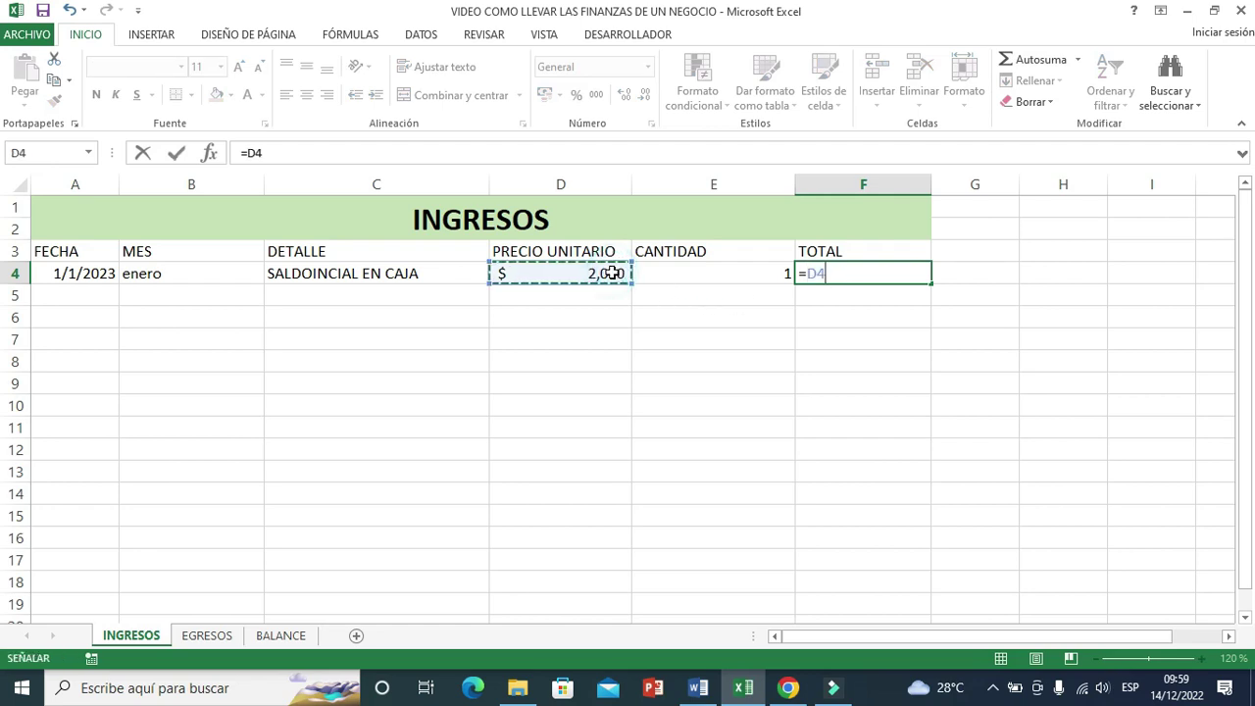
{"action": "type", "text": "*"}
{"action": "left_click", "coordinate": [676, 272]}
{"action": "key", "text": "Return"}
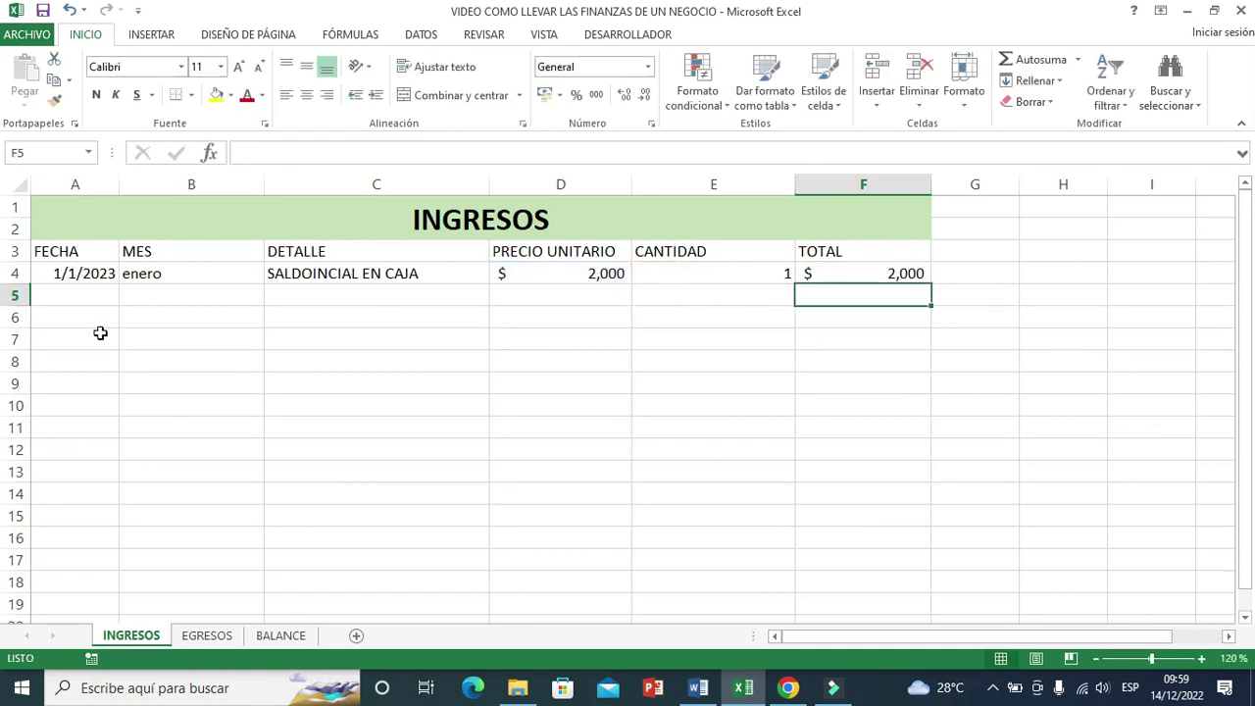
Step: Convert the INGRESOS range A3:F4 into a table with headers
{"action": "left_click_drag", "start_coordinate": [59, 250], "coordinate": [860, 276]}
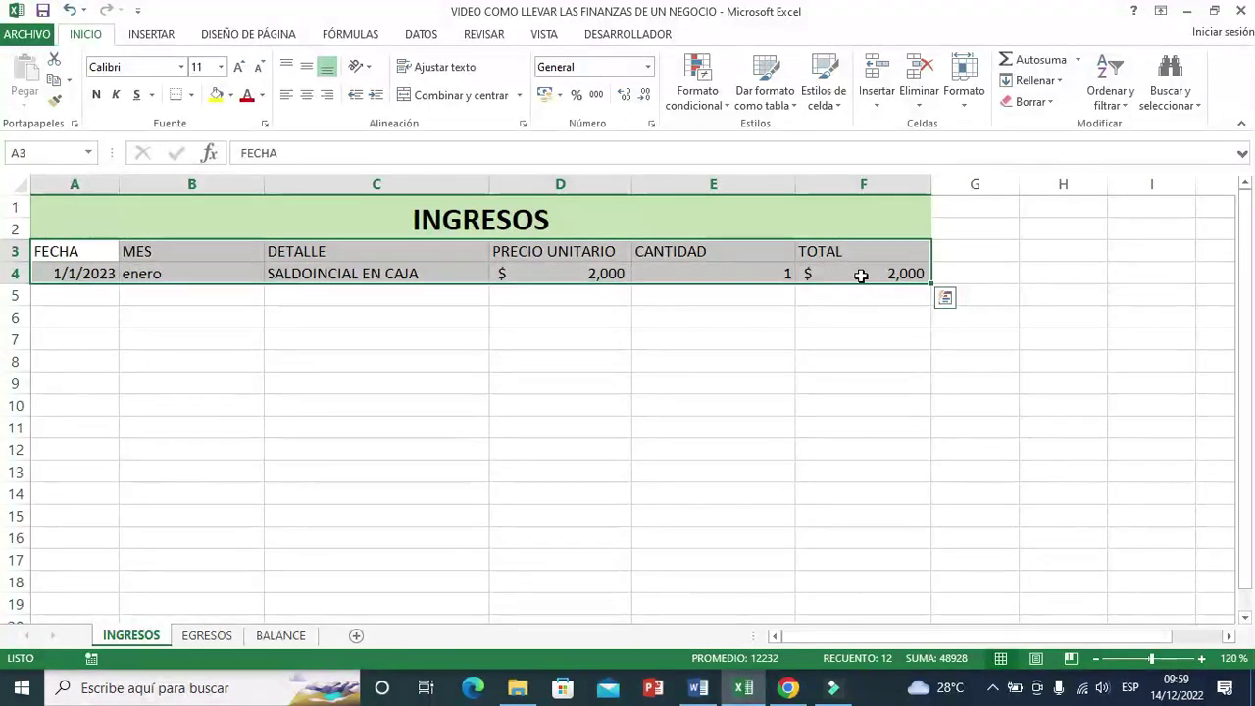
{"action": "left_click", "coordinate": [155, 35]}
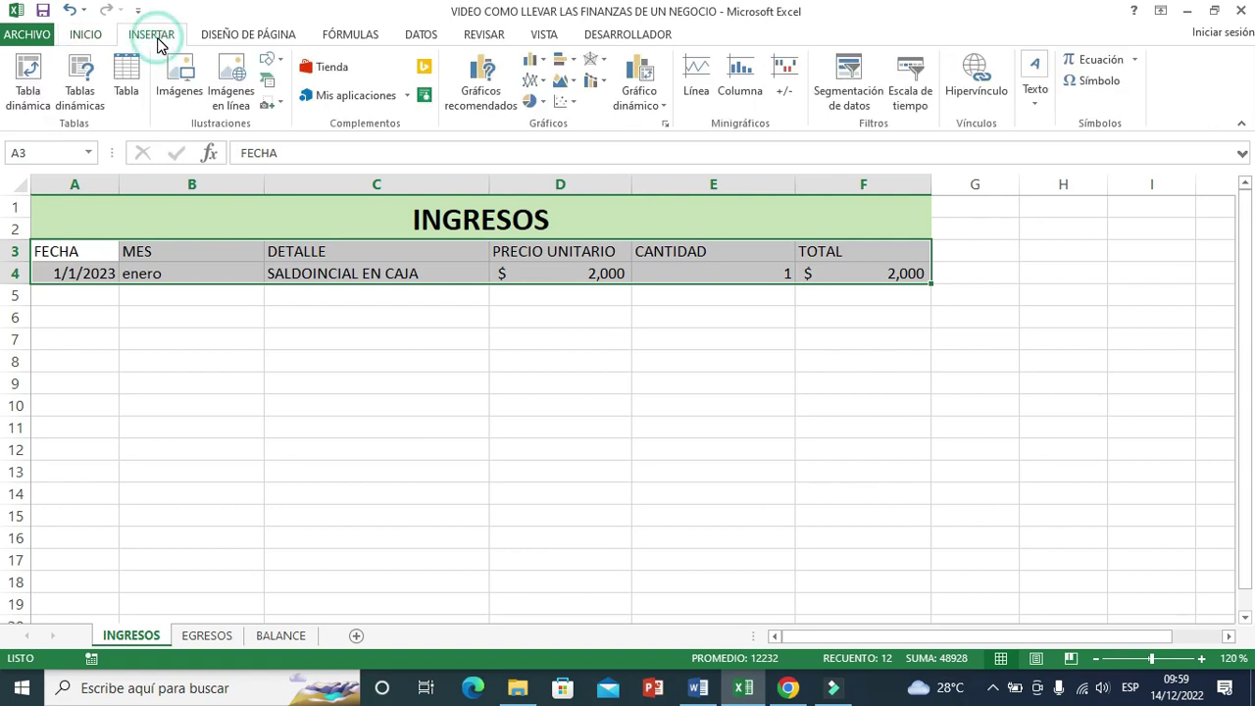
{"action": "left_click", "coordinate": [134, 84]}
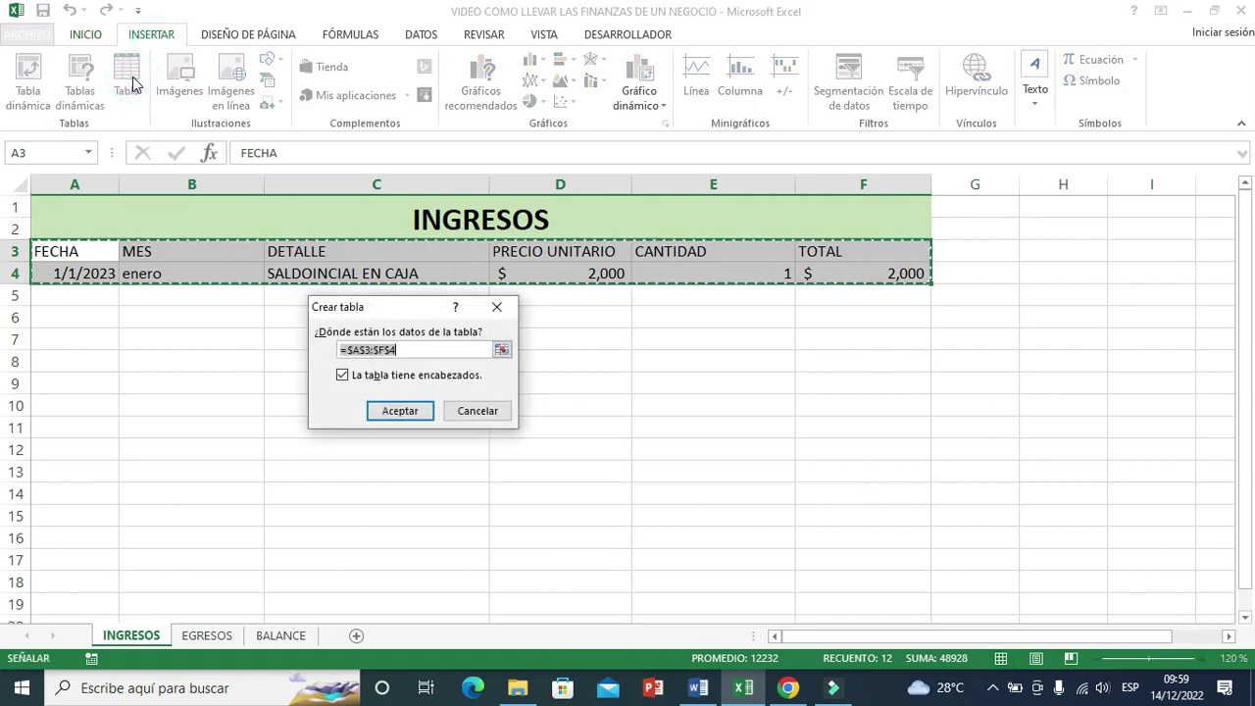
{"action": "left_click", "coordinate": [342, 376]}
{"action": "left_click", "coordinate": [341, 378]}
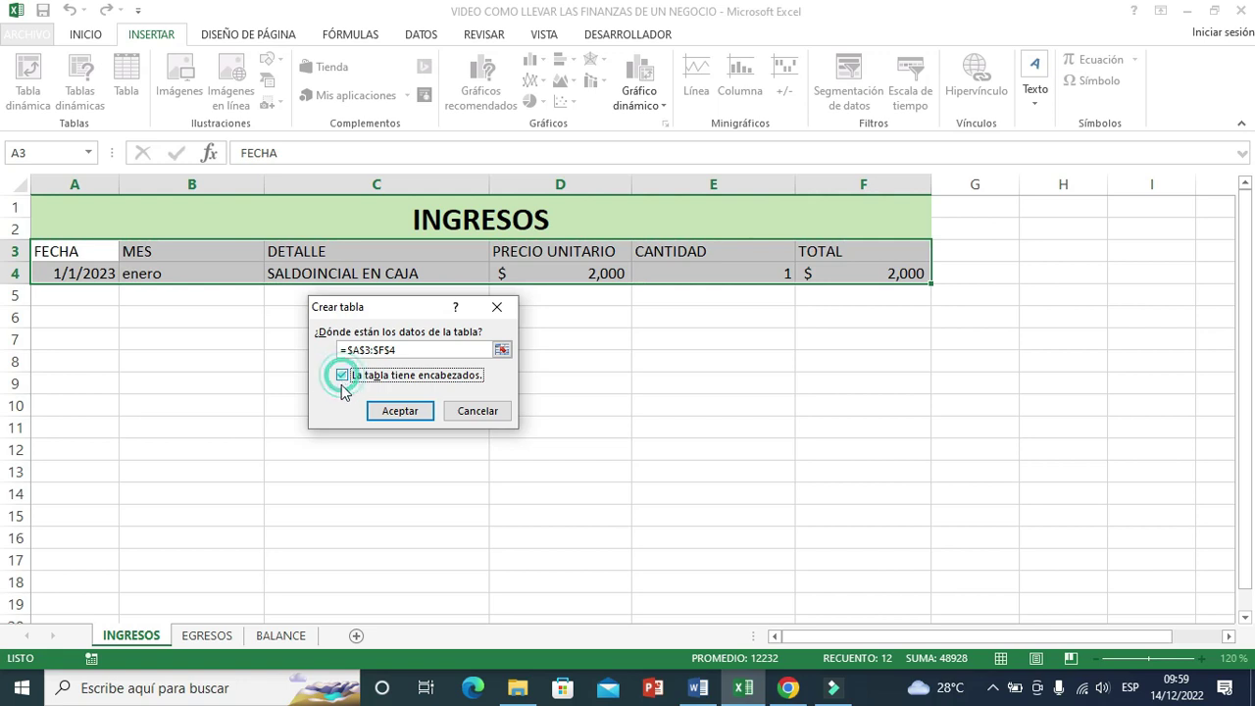
{"action": "left_click", "coordinate": [401, 412]}
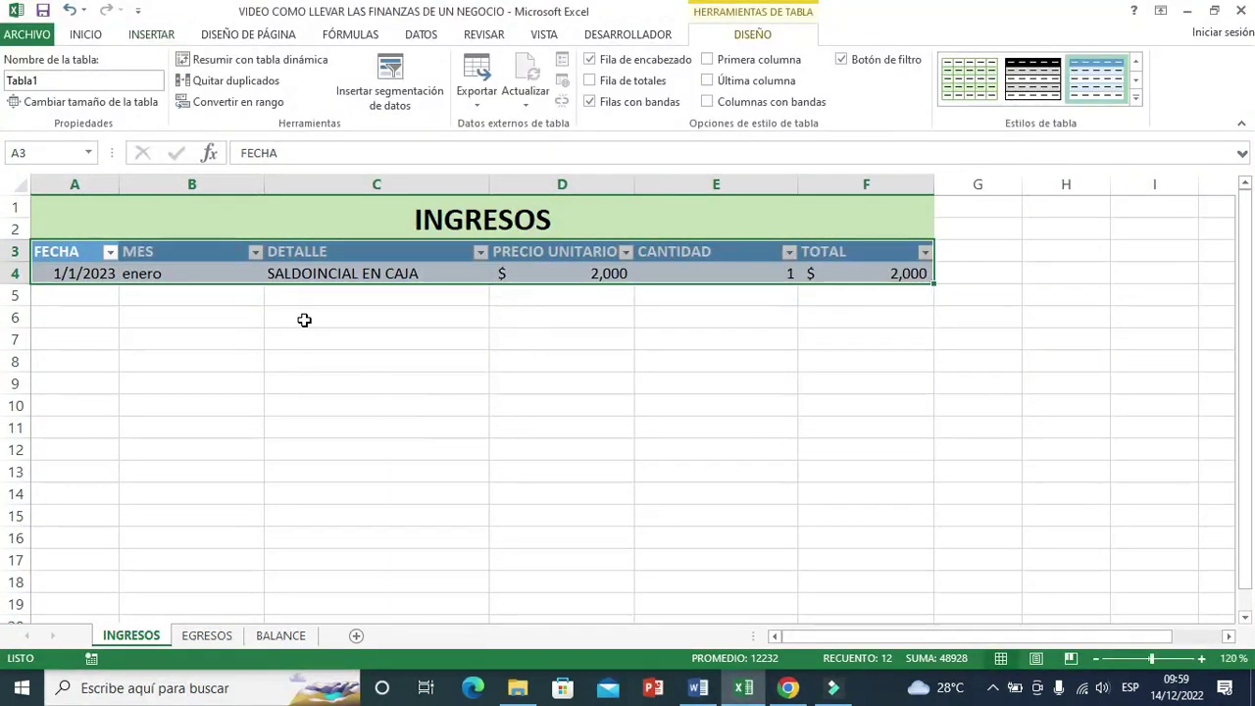
Step: Name the table INGRESO, give it a green medium style, then go to EGRESOS cell A4
{"action": "left_click", "coordinate": [60, 81]}
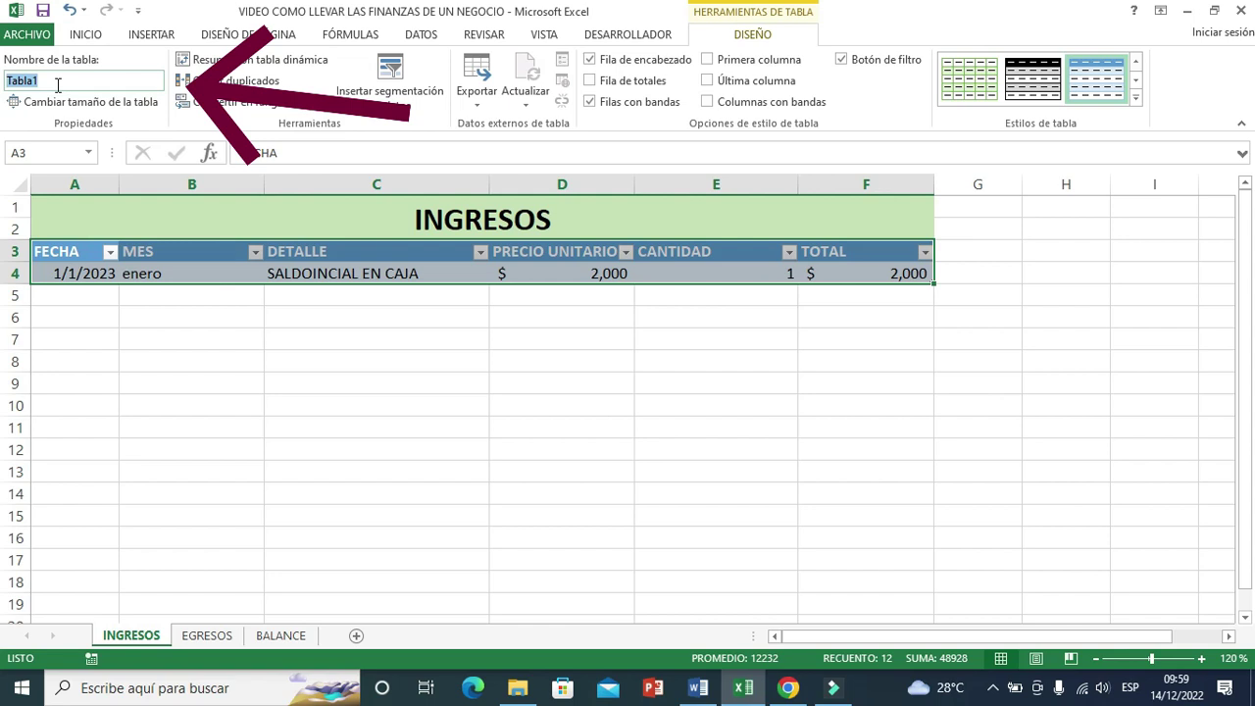
{"action": "type", "text": "INGRESO"}
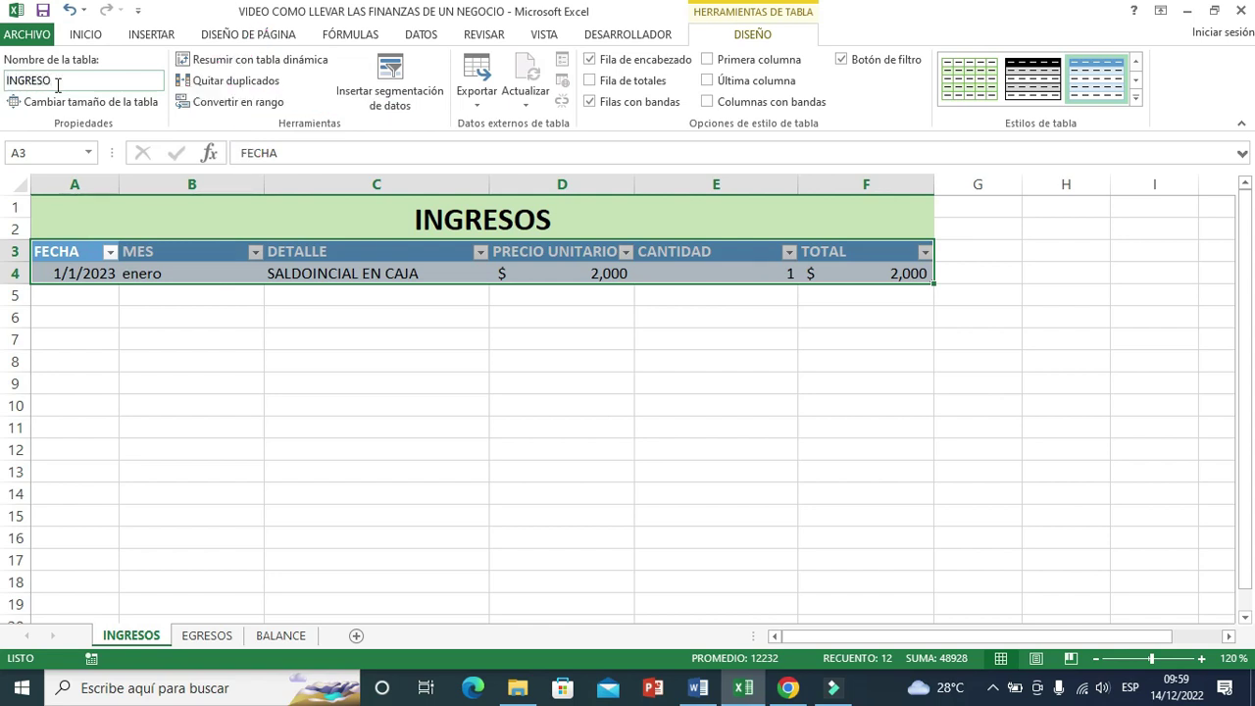
{"action": "left_click", "coordinate": [1135, 97]}
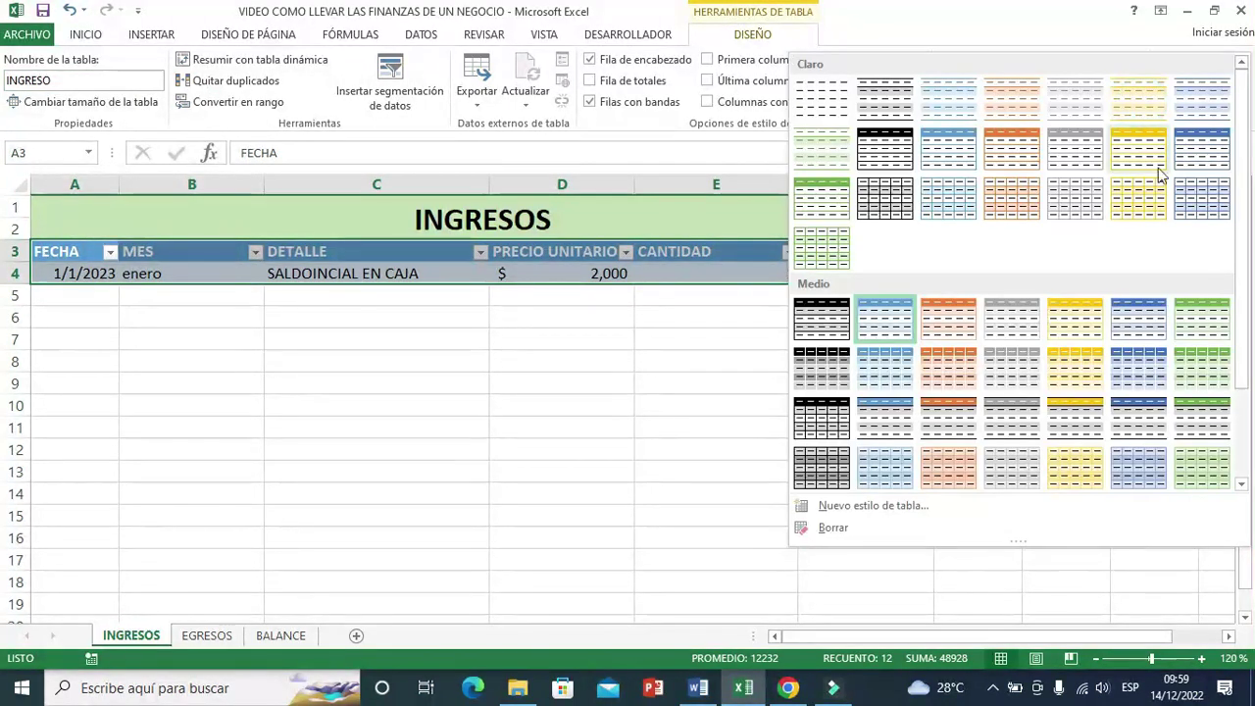
{"action": "left_click", "coordinate": [1214, 370]}
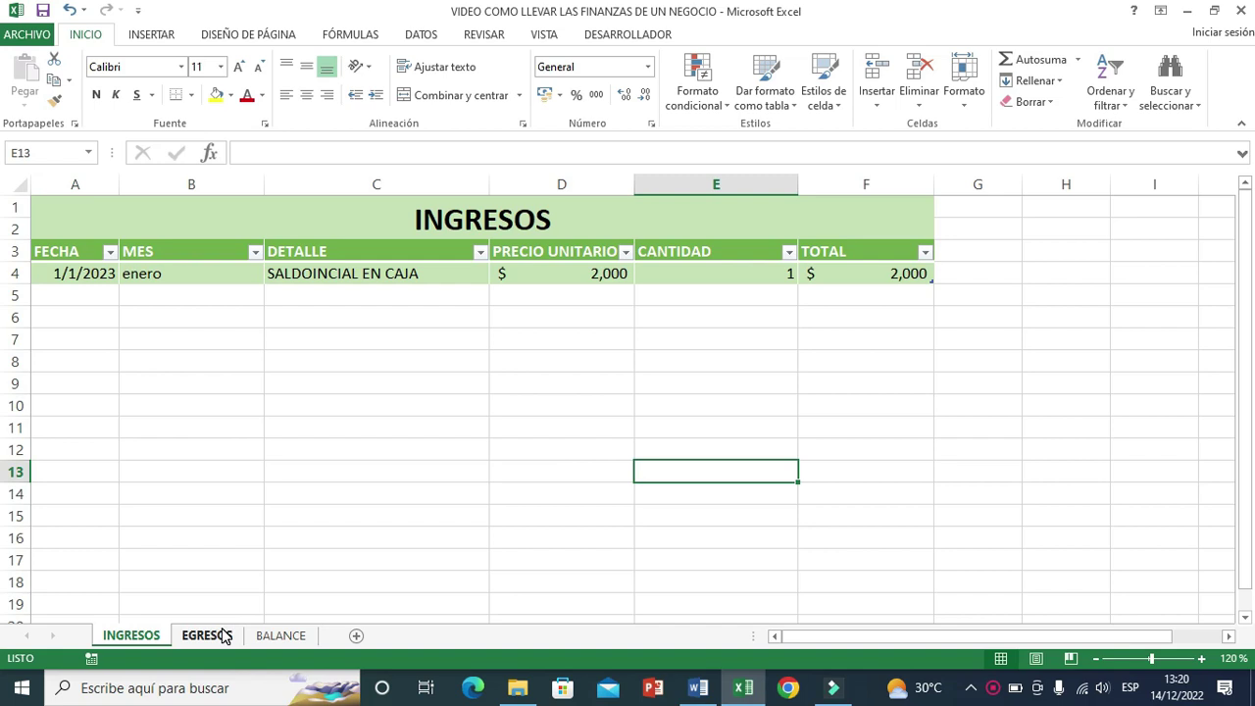
{"action": "left_click", "coordinate": [224, 635]}
{"action": "left_click", "coordinate": [104, 267]}
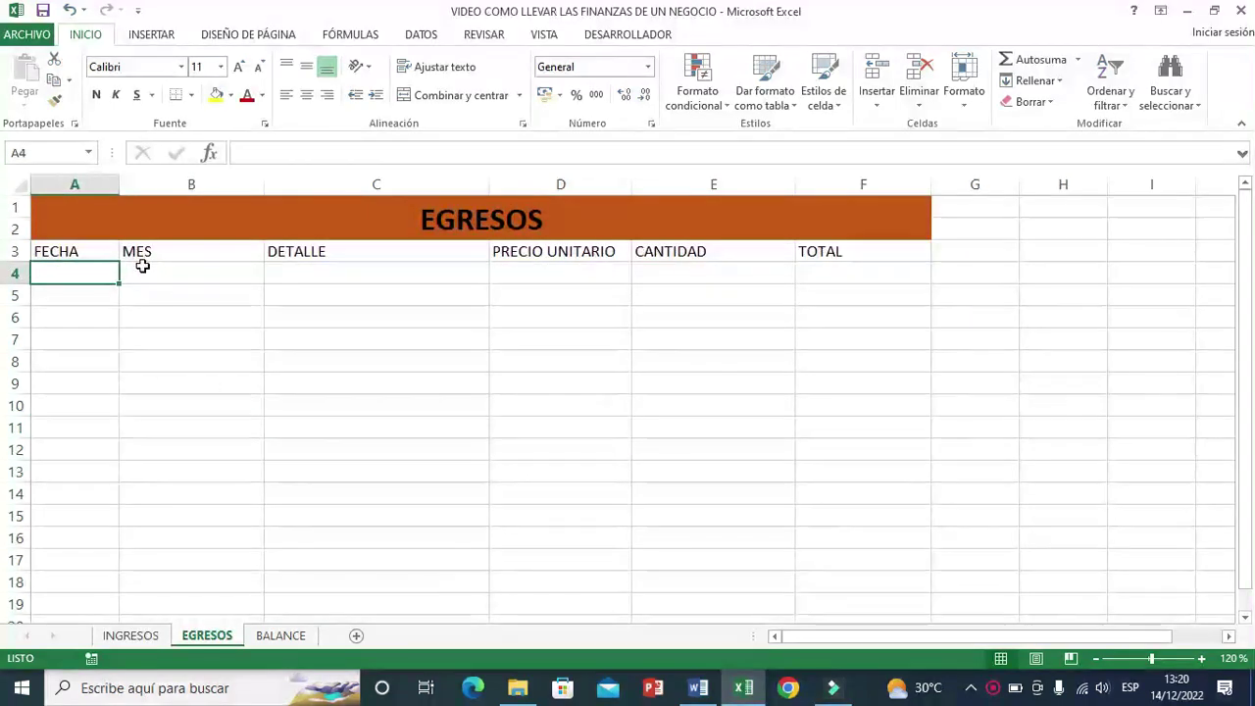
Step: Copy INGRESOS row A4:F4 (1/1/2023 opening balance, $2,000) and paste it into EGRESOS row 4
{"action": "left_click", "coordinate": [130, 635]}
{"action": "left_click_drag", "start_coordinate": [77, 283], "coordinate": [891, 274]}
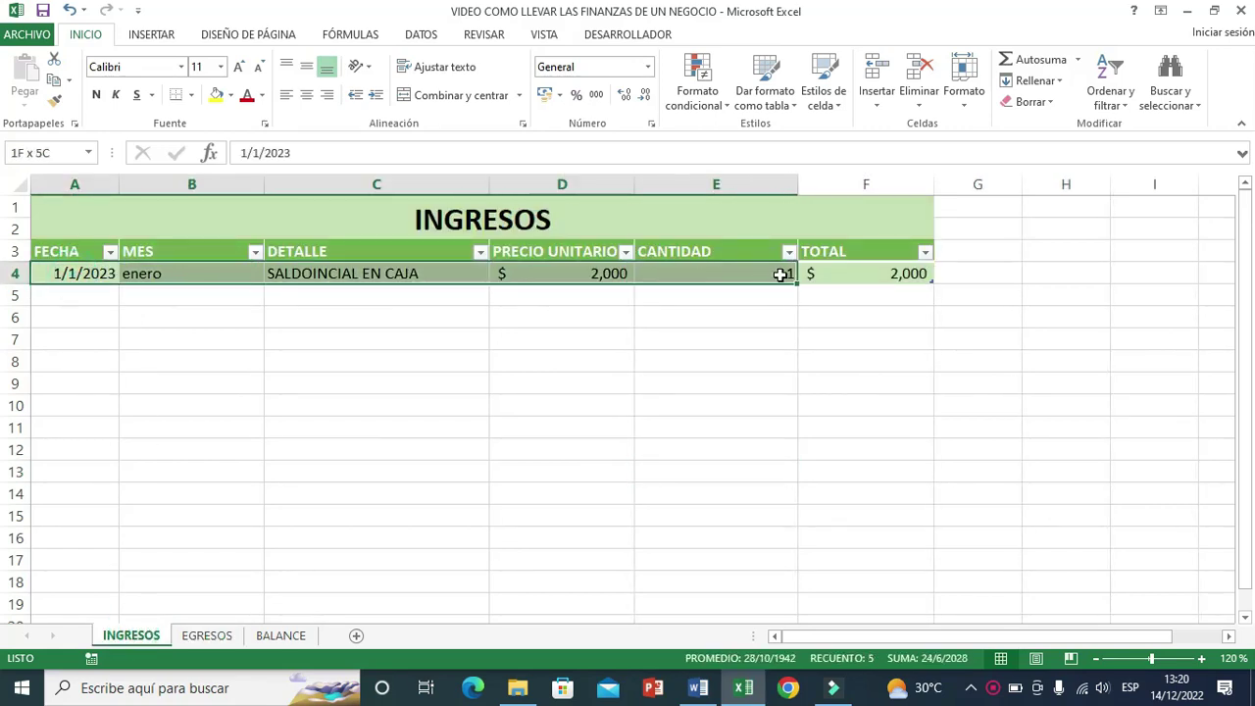
{"action": "right_click", "coordinate": [461, 271]}
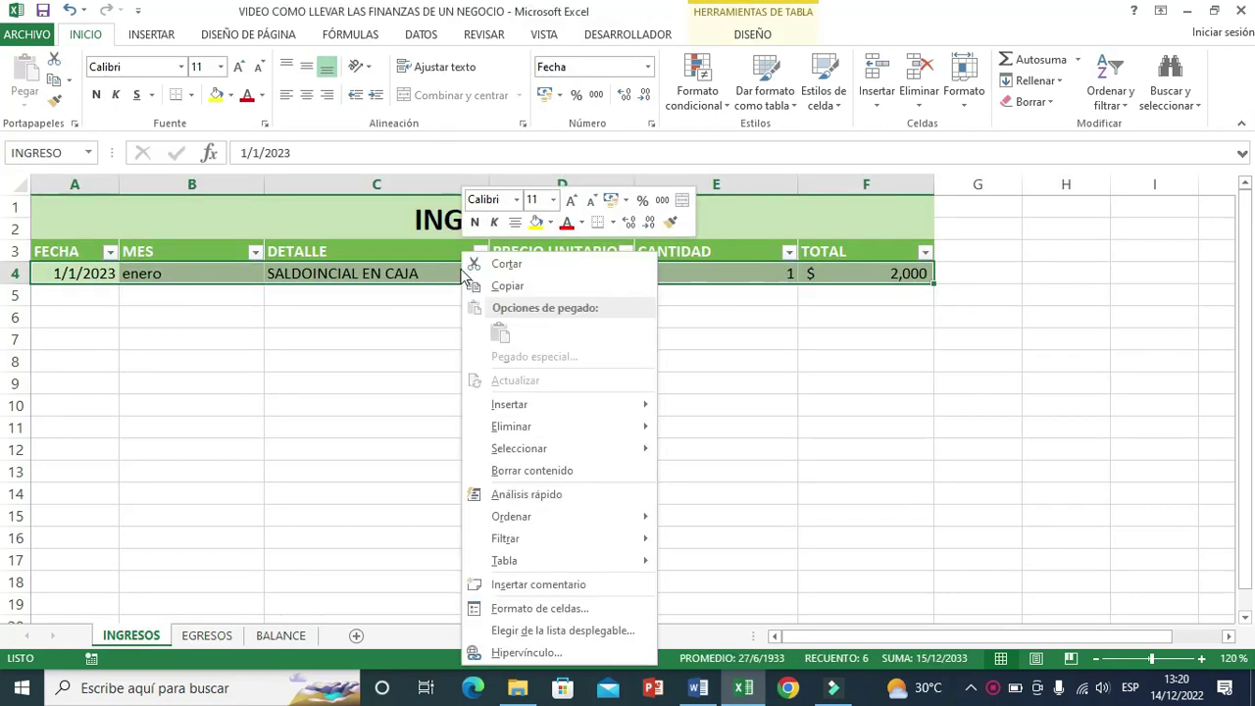
{"action": "left_click", "coordinate": [507, 285]}
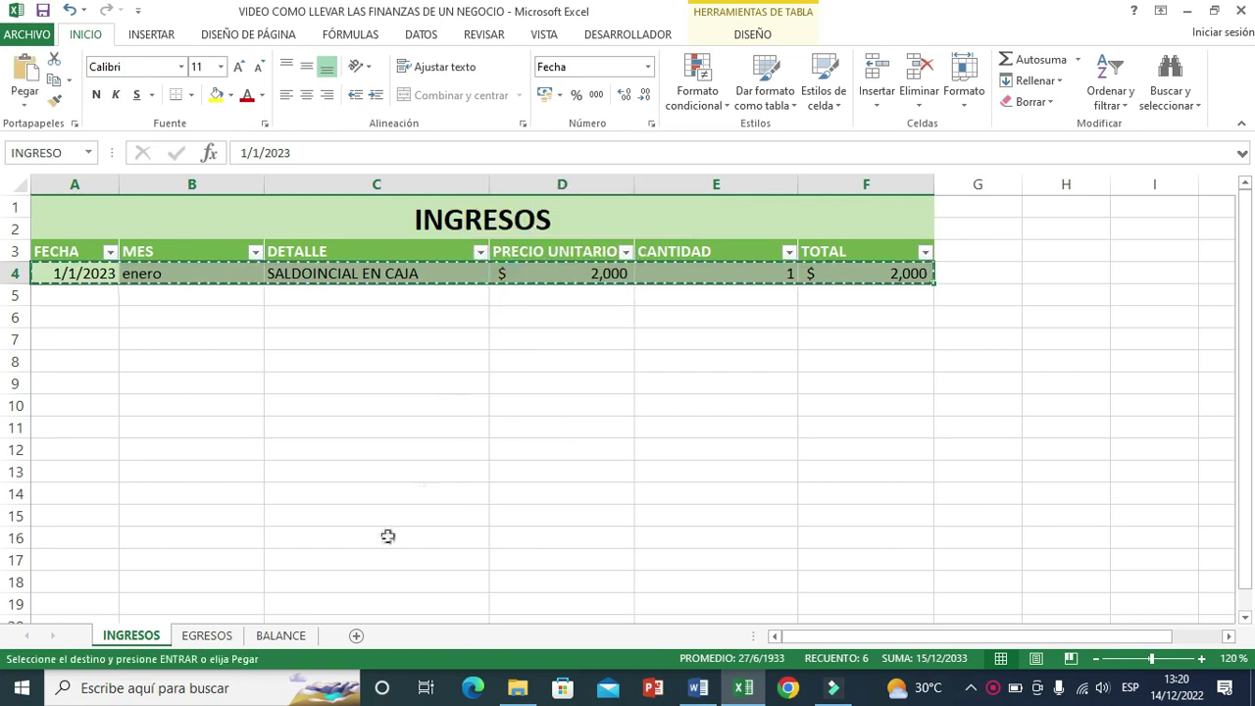
{"action": "left_click", "coordinate": [207, 637]}
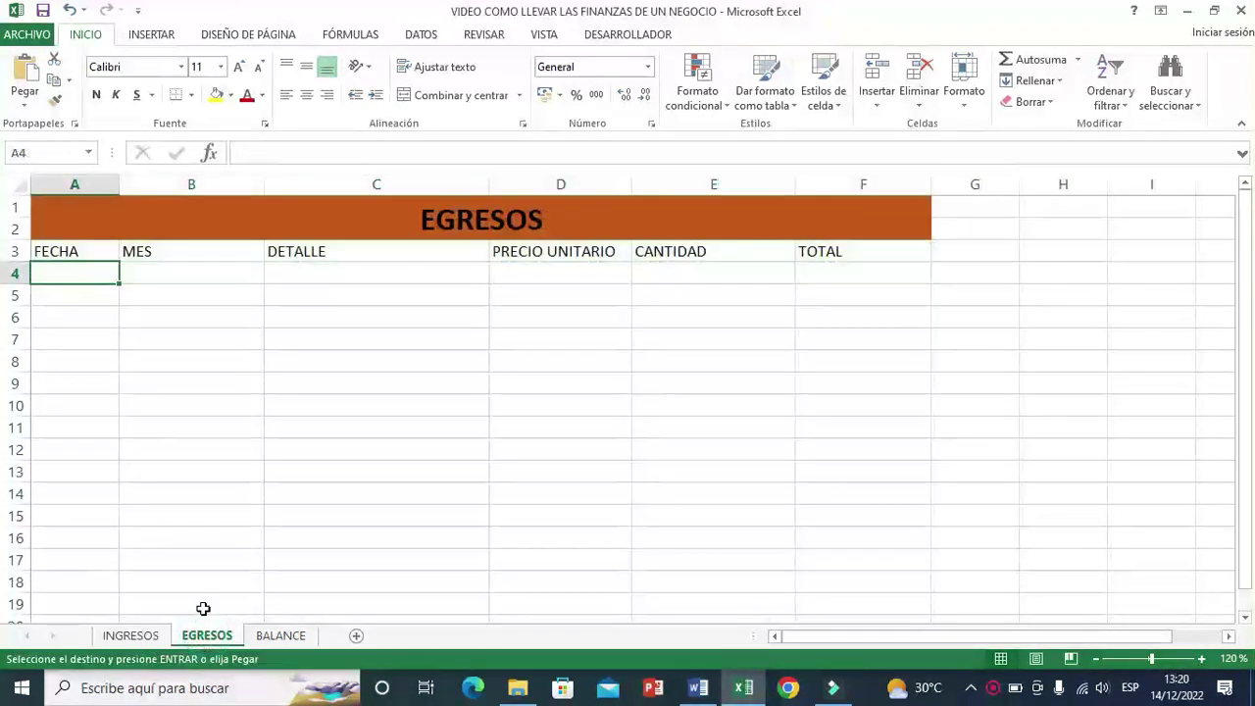
{"action": "left_click", "coordinate": [73, 273]}
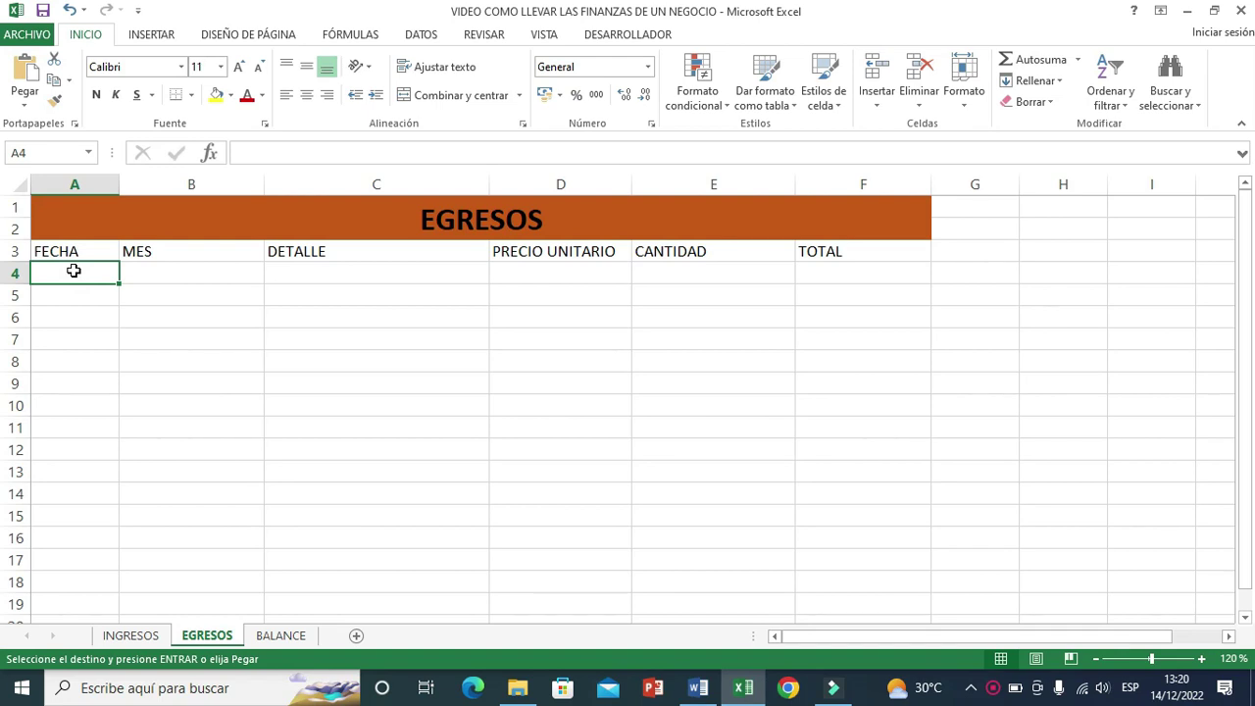
{"action": "right_click", "coordinate": [73, 271]}
{"action": "left_click", "coordinate": [111, 355]}
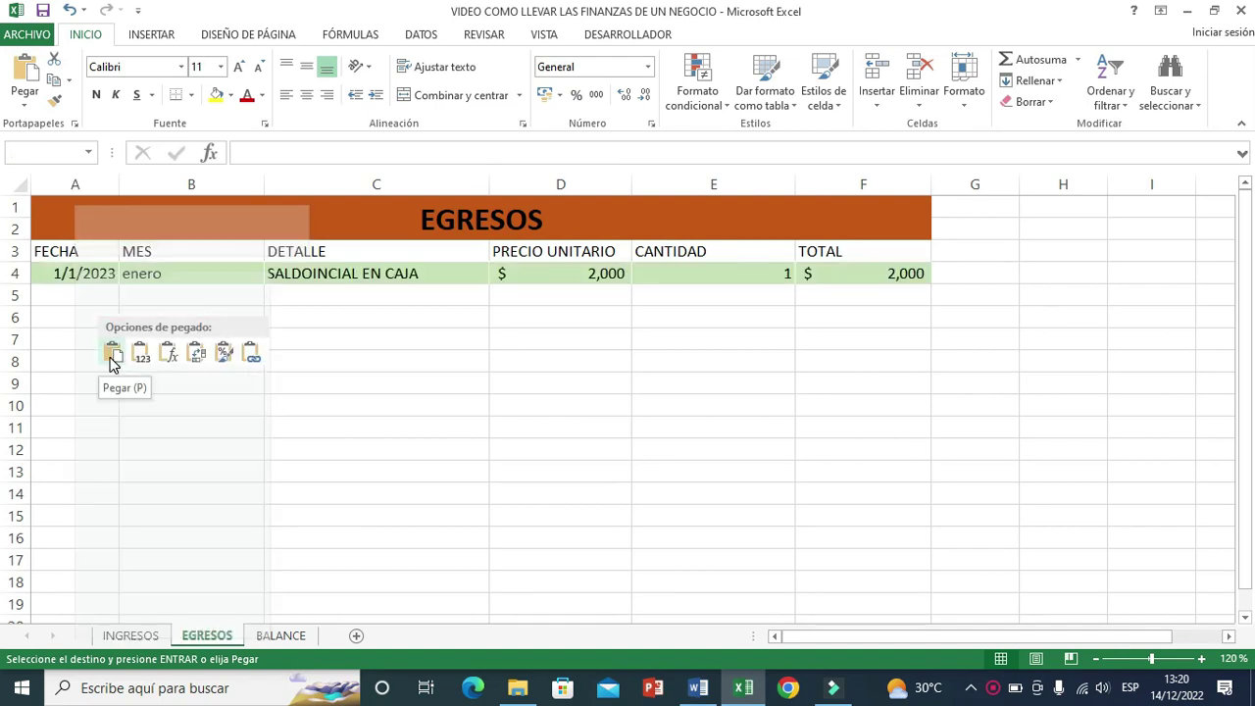
{"action": "left_click", "coordinate": [110, 355]}
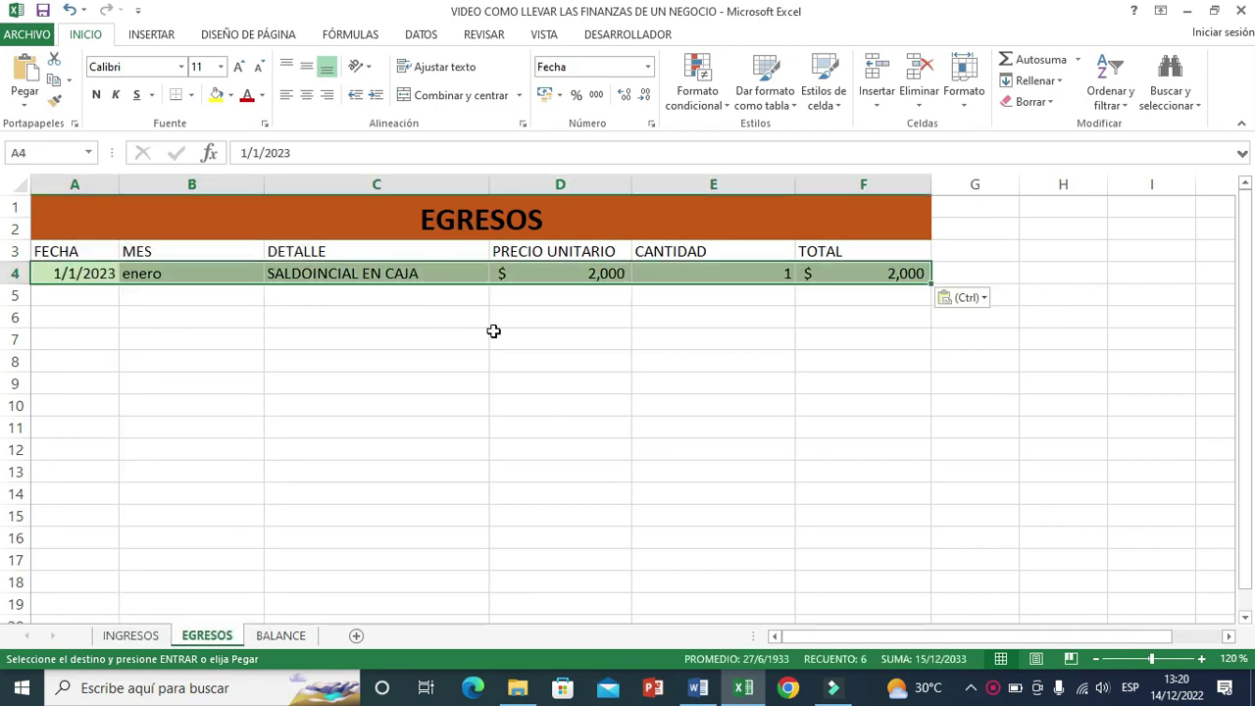
{"action": "left_click", "coordinate": [134, 310]}
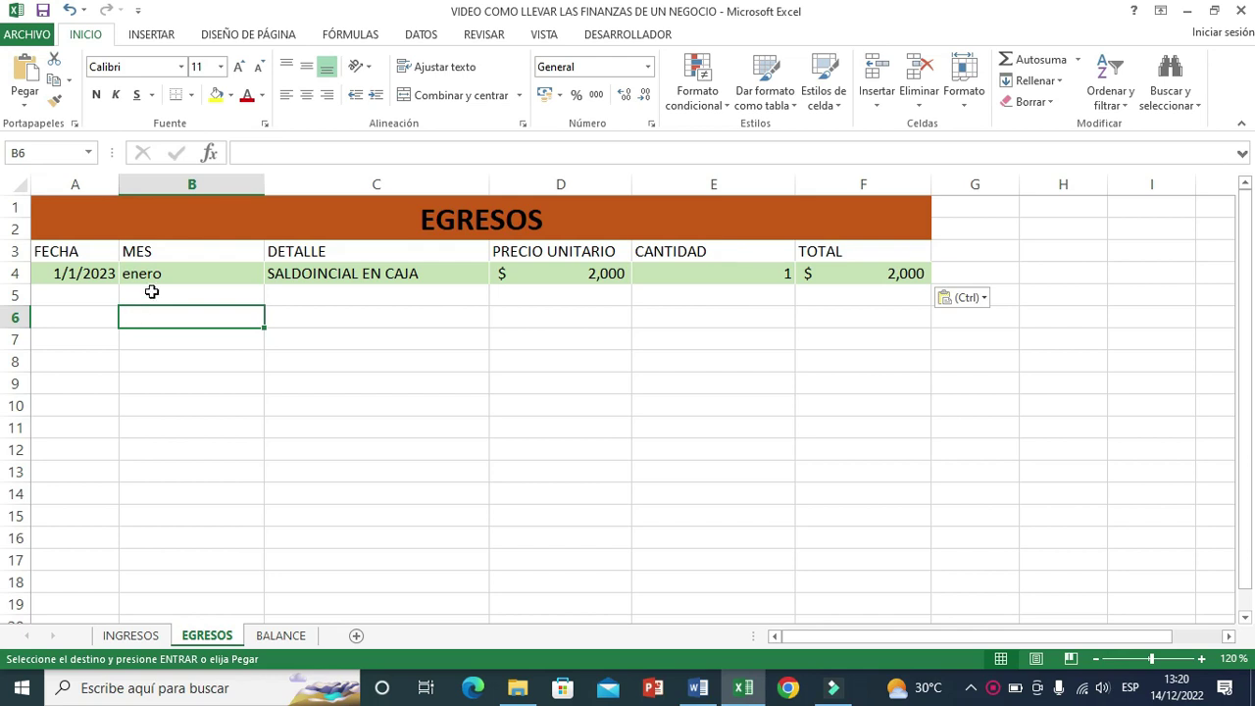
{"action": "left_click", "coordinate": [152, 292]}
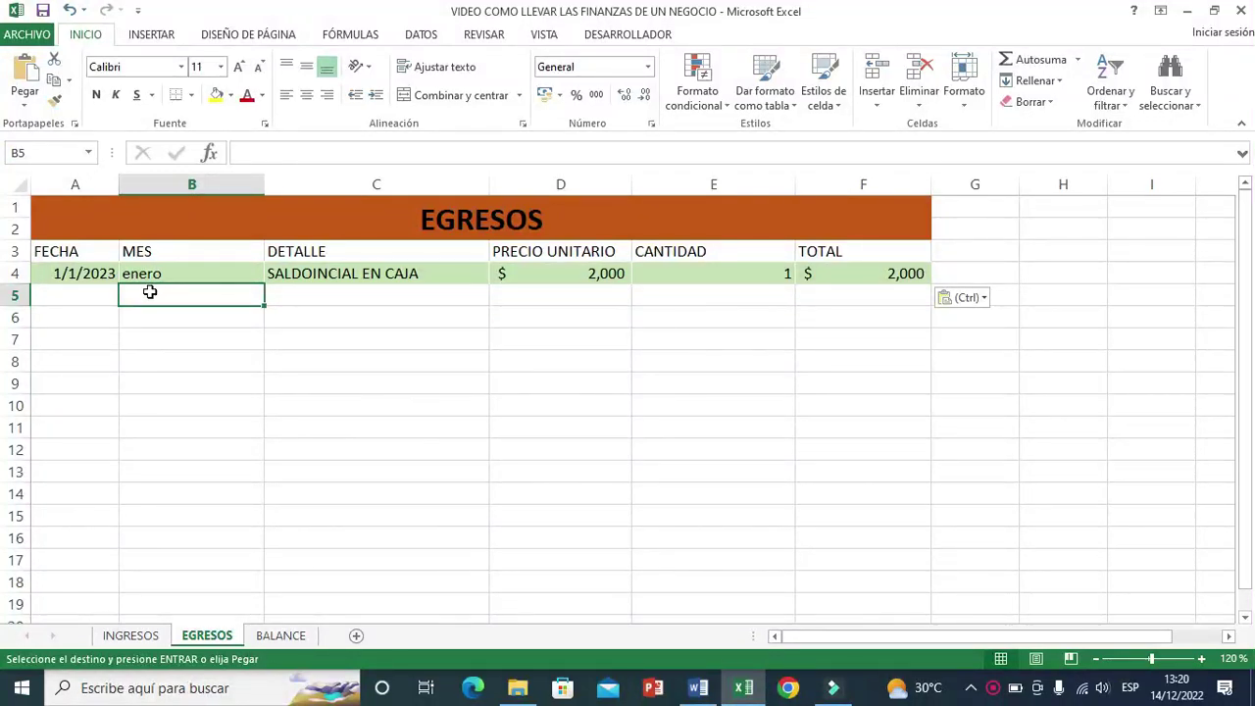
Step: Fill EGRESOS row 4: date 2/1/2023, COMPRA 50 JEANS REF 111, price 50, quantity 20
{"action": "left_click", "coordinate": [59, 274]}
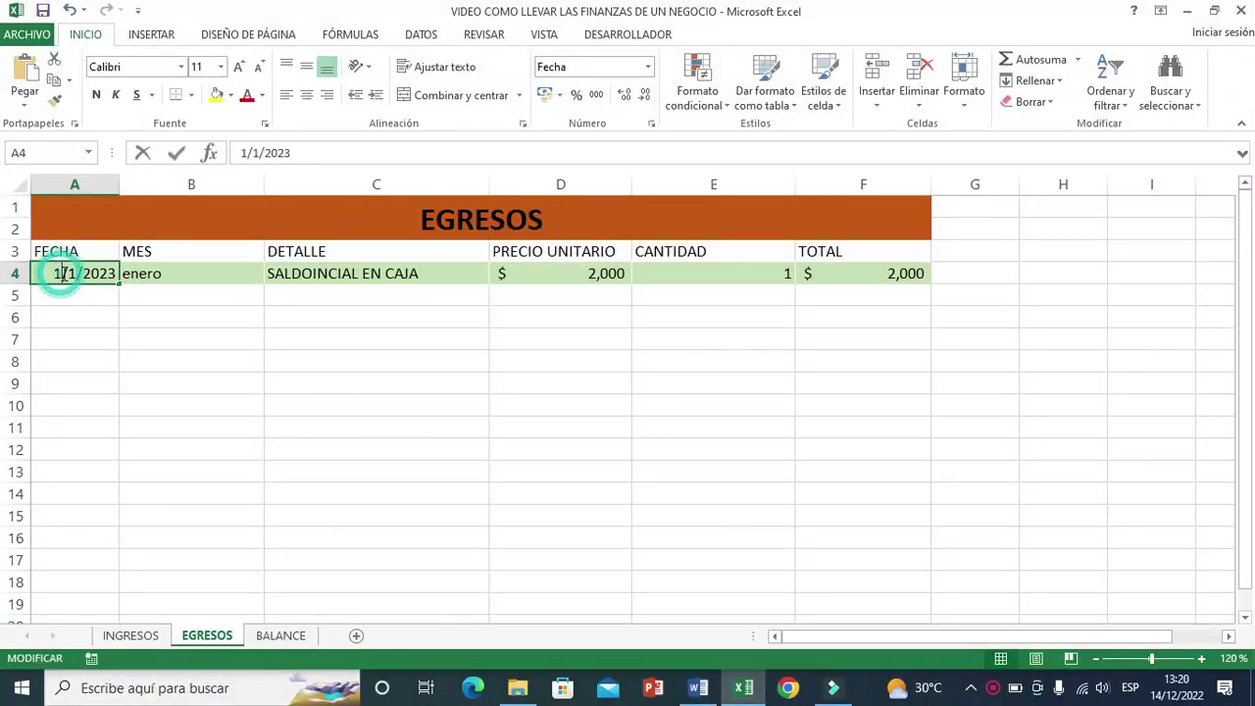
{"action": "double_click", "coordinate": [76, 273]}
{"action": "key", "text": "BackSpace"}
{"action": "type", "text": "2"}
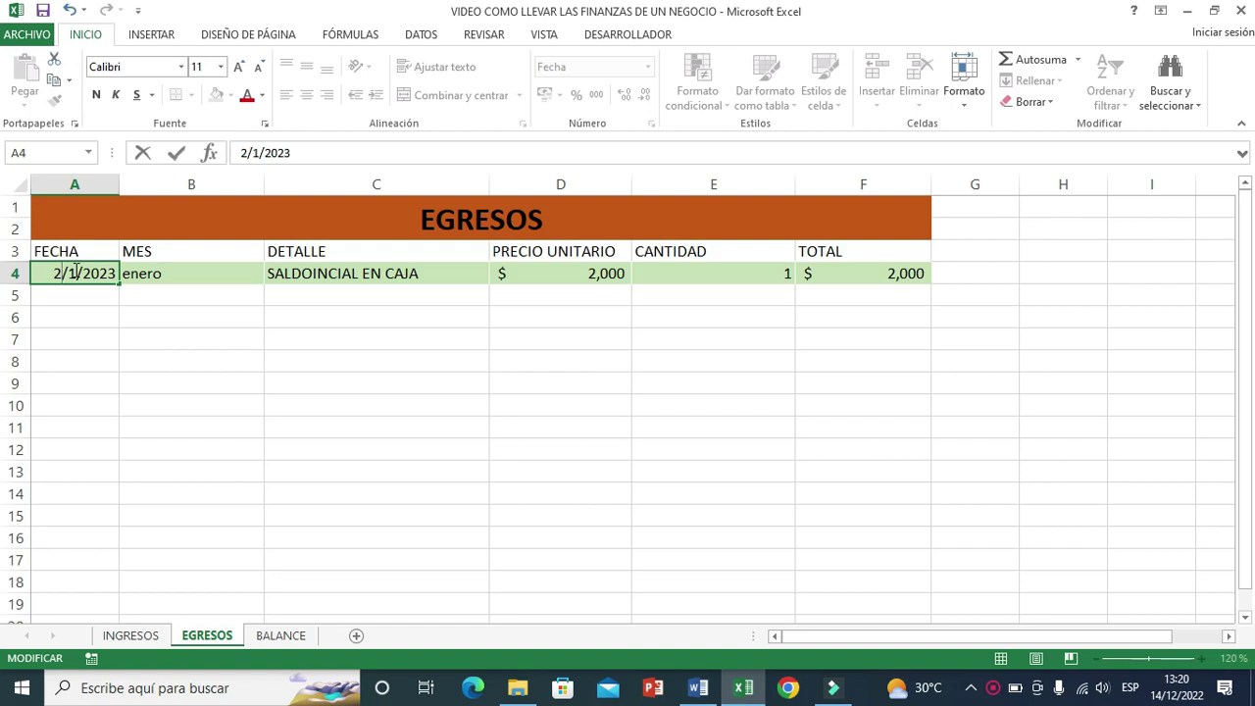
{"action": "left_click", "coordinate": [156, 359]}
{"action": "left_click", "coordinate": [355, 274]}
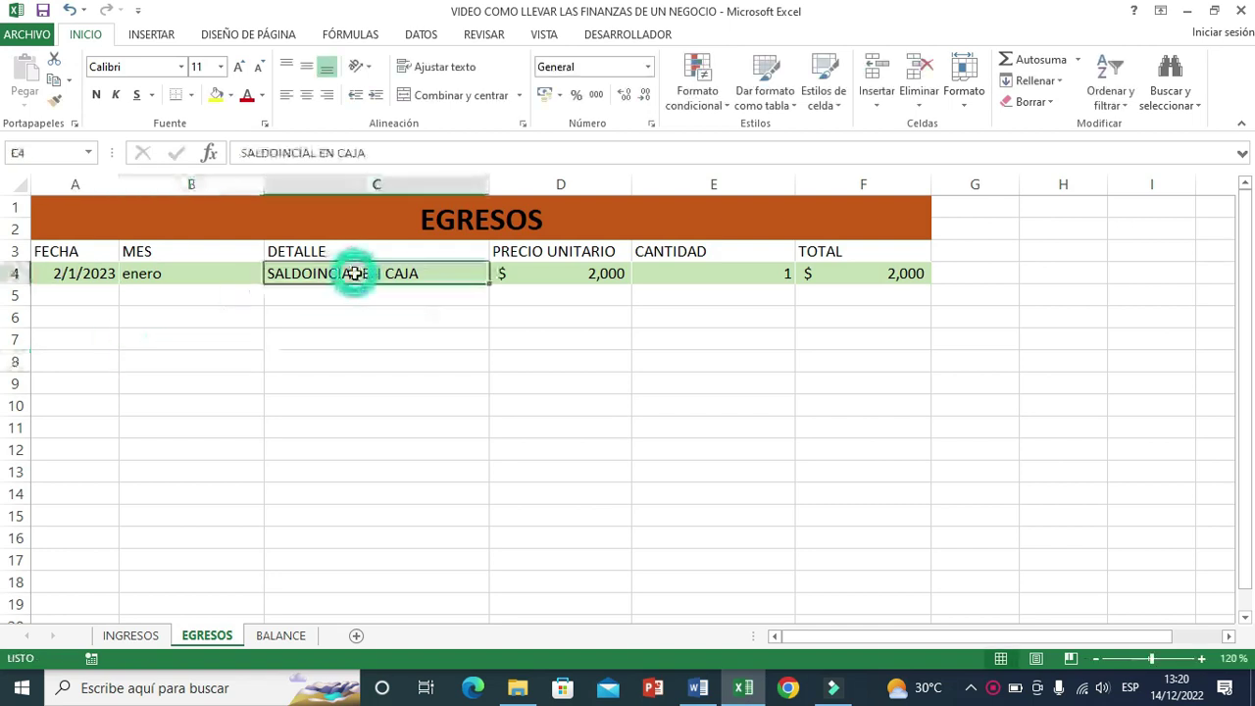
{"action": "type", "text": "COMPRA"}
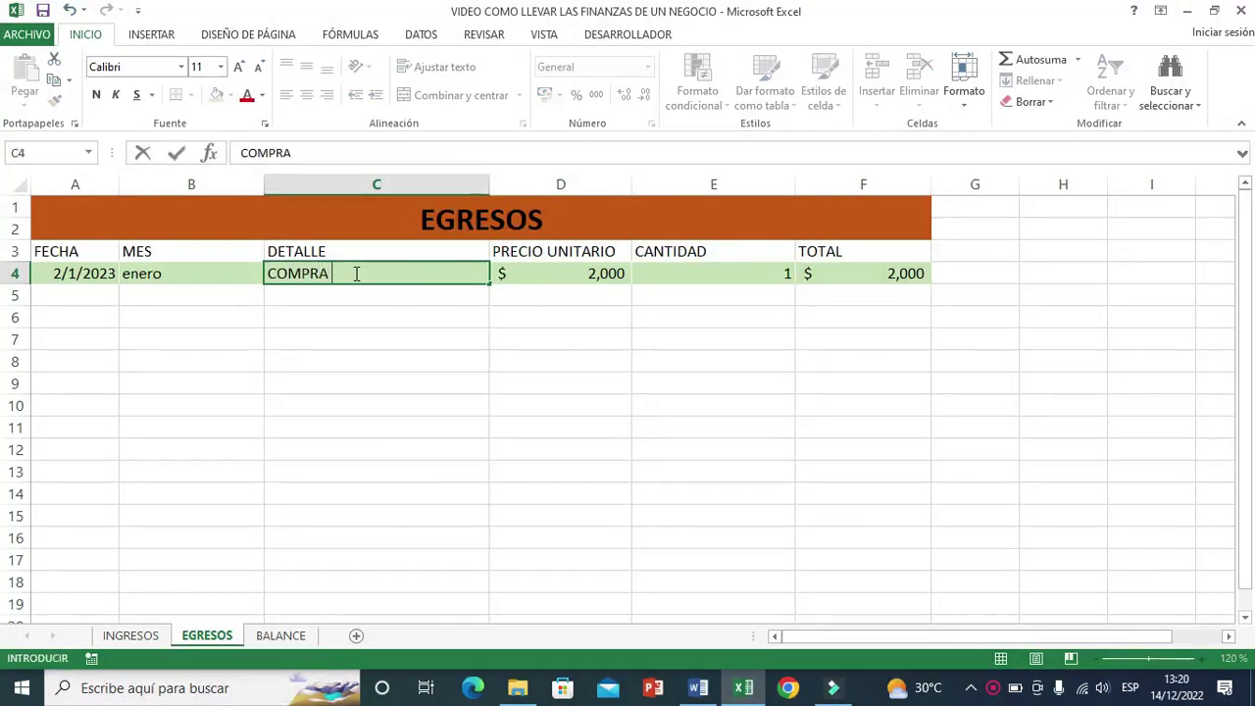
{"action": "type", "text": " 50 JEANS "}
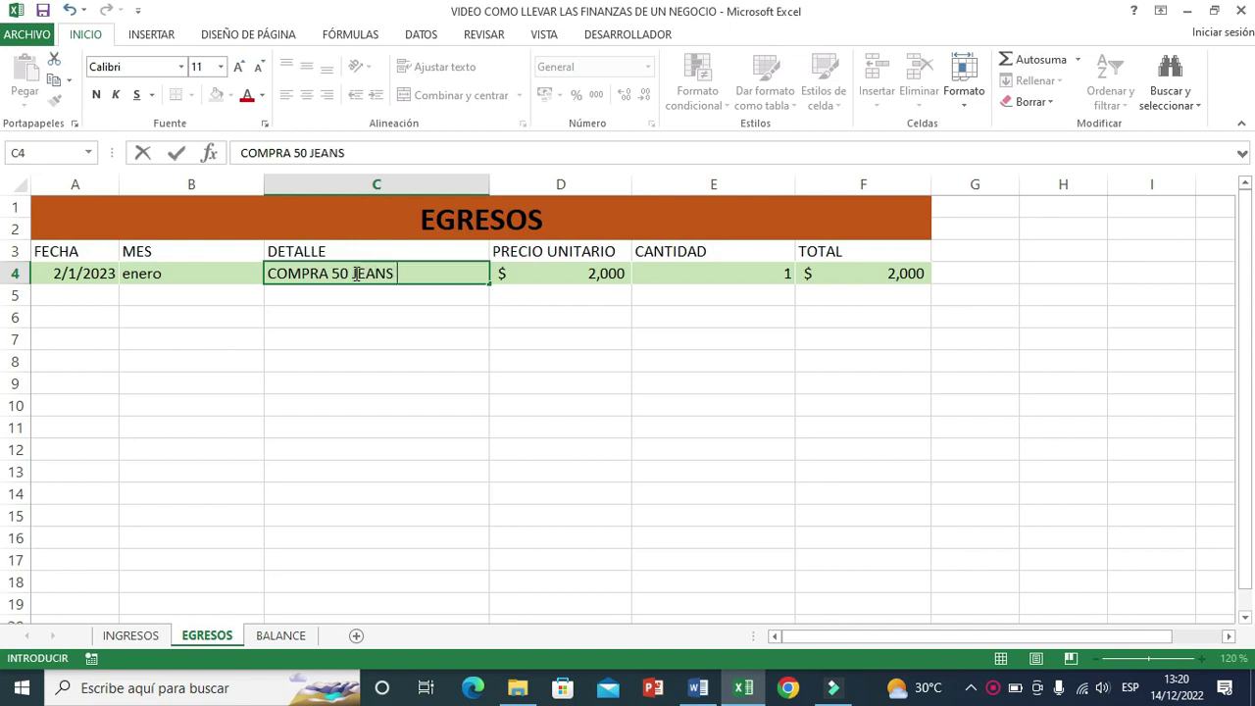
{"action": "type", "text": "REF 111"}
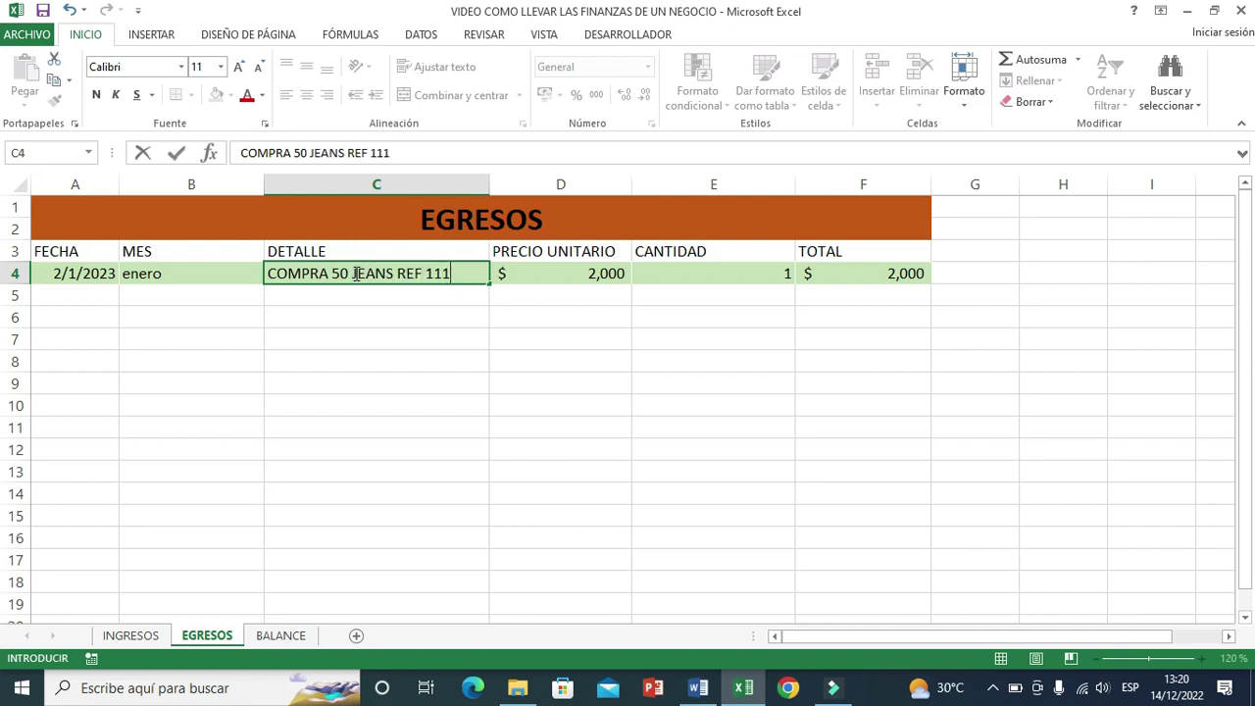
{"action": "left_click", "coordinate": [608, 273]}
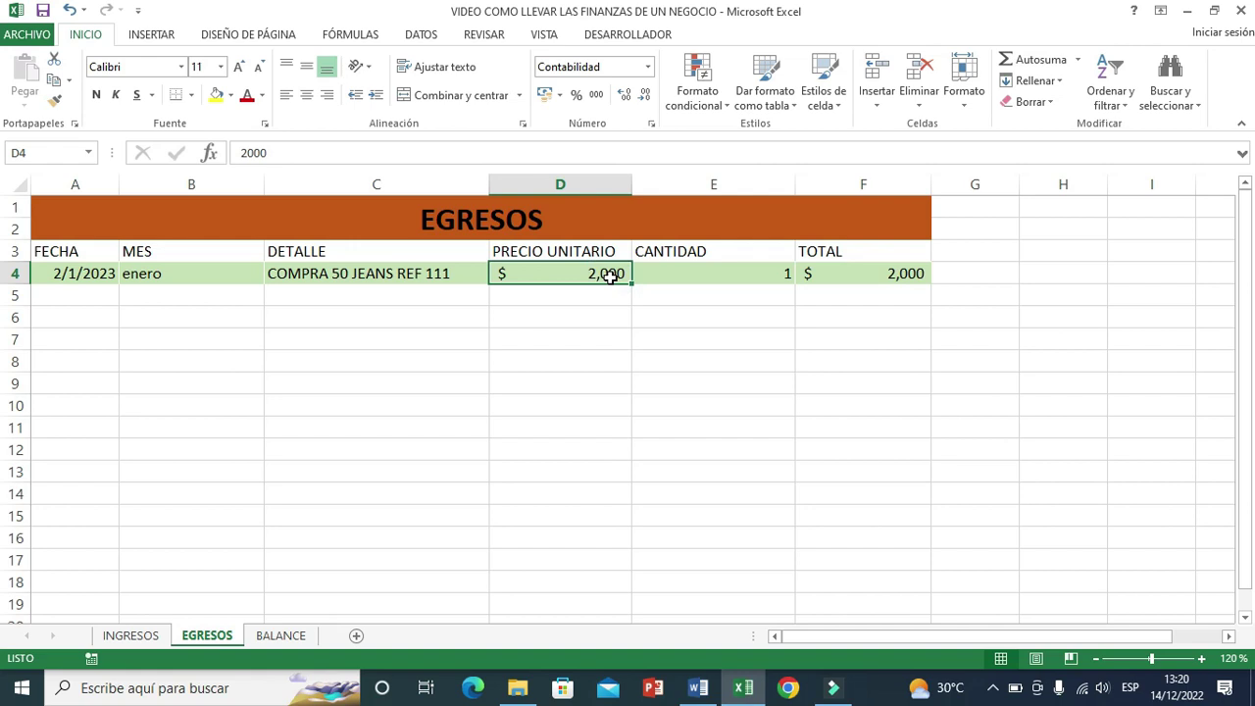
{"action": "type", "text": "50"}
{"action": "key", "text": "Tab"}
{"action": "type", "text": "20"}
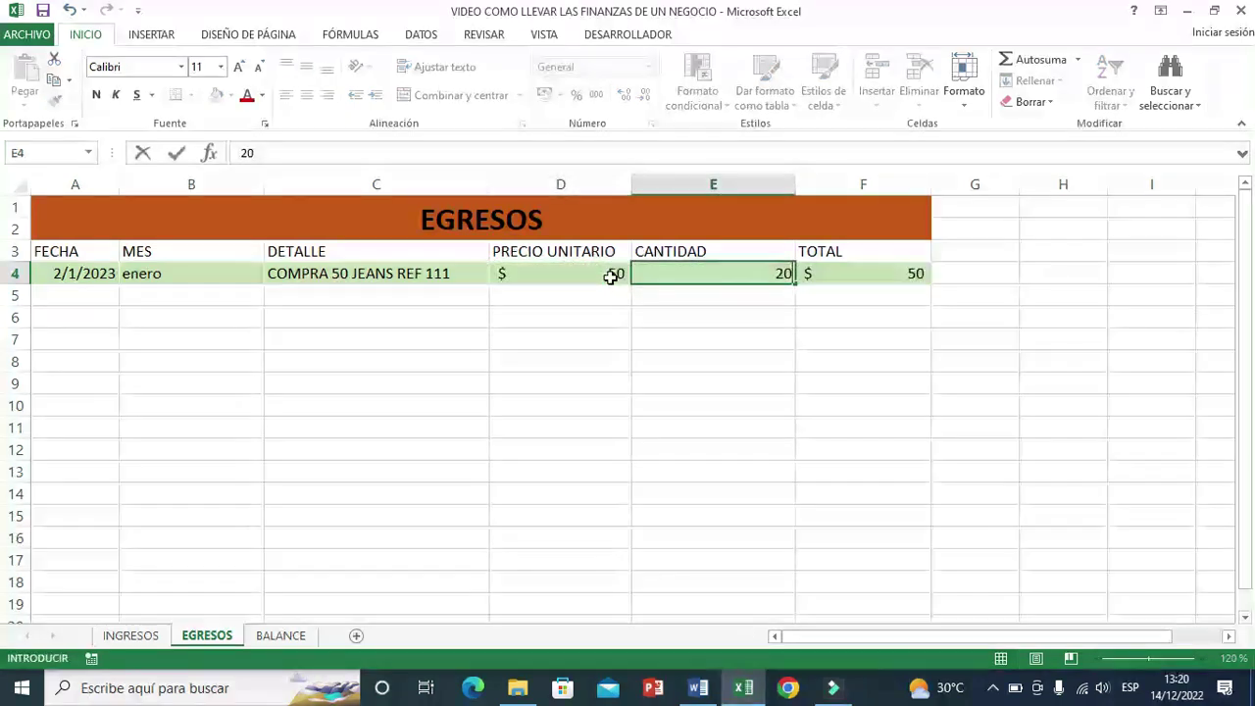
{"action": "left_click", "coordinate": [703, 383]}
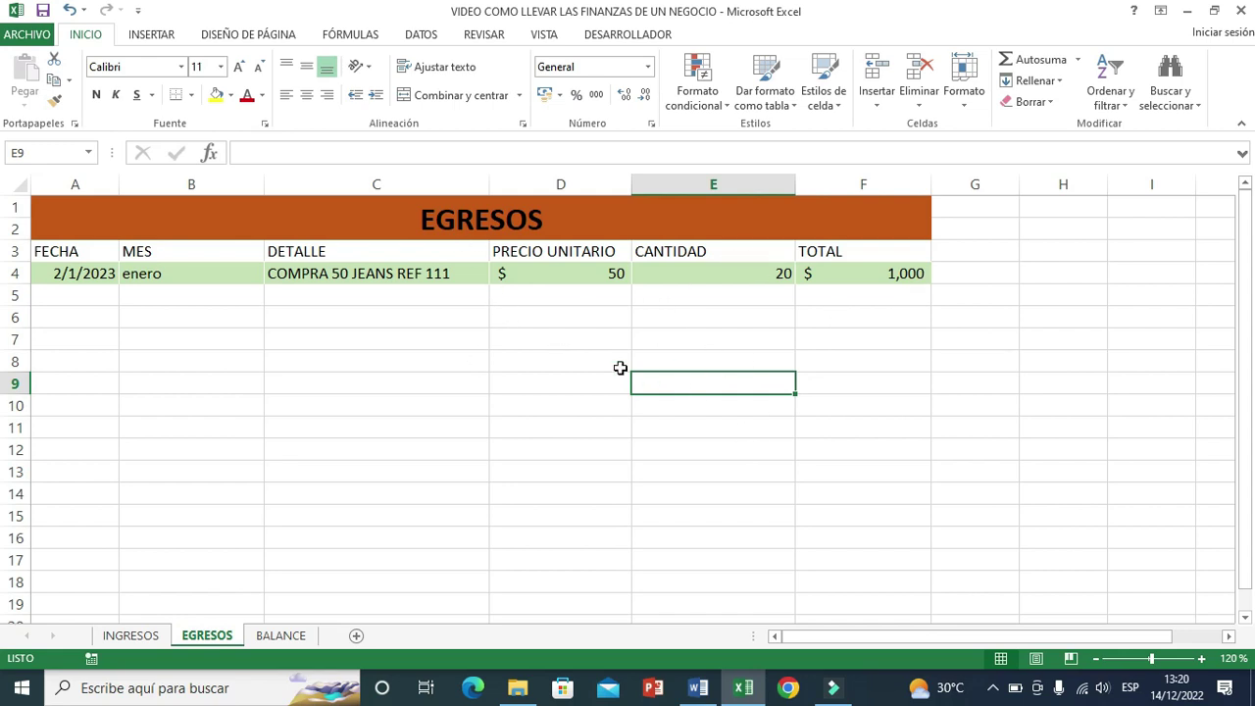
Step: Convert the EGRESOS range A3:F4 into a table with headers
{"action": "left_click_drag", "start_coordinate": [44, 257], "coordinate": [900, 270]}
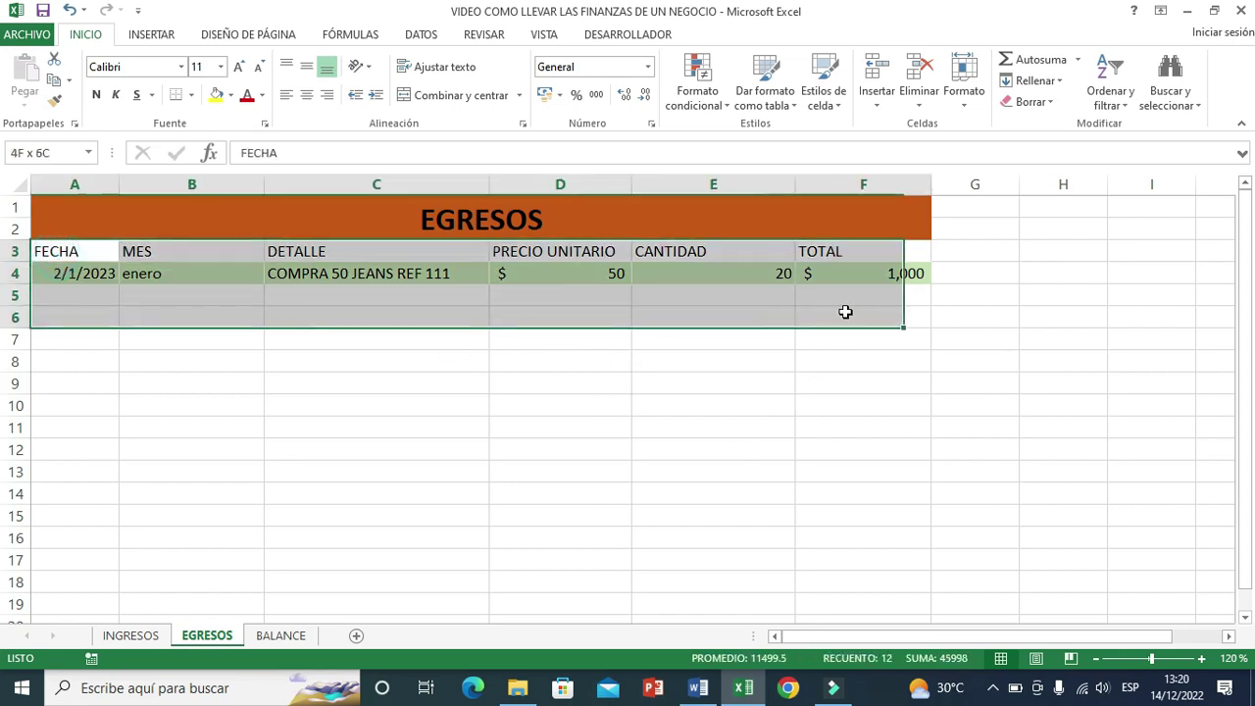
{"action": "left_click", "coordinate": [152, 34]}
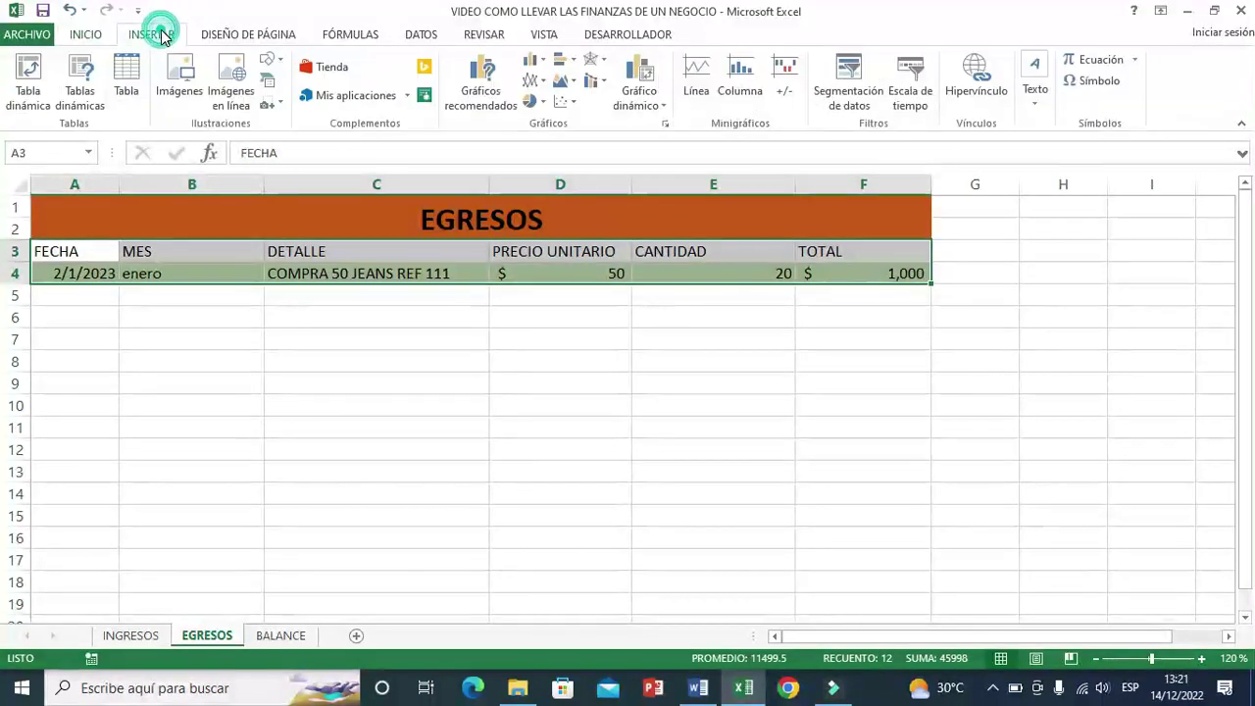
{"action": "left_click", "coordinate": [132, 74]}
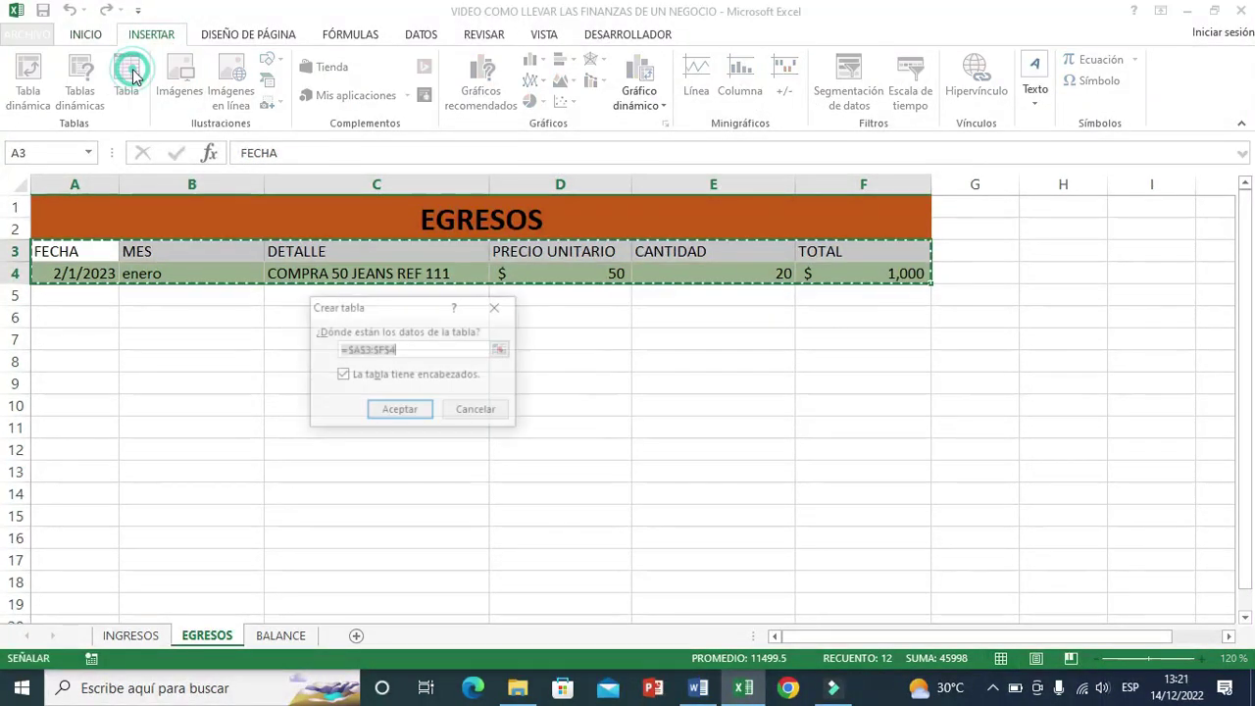
{"action": "left_click", "coordinate": [343, 375]}
{"action": "left_click", "coordinate": [399, 411]}
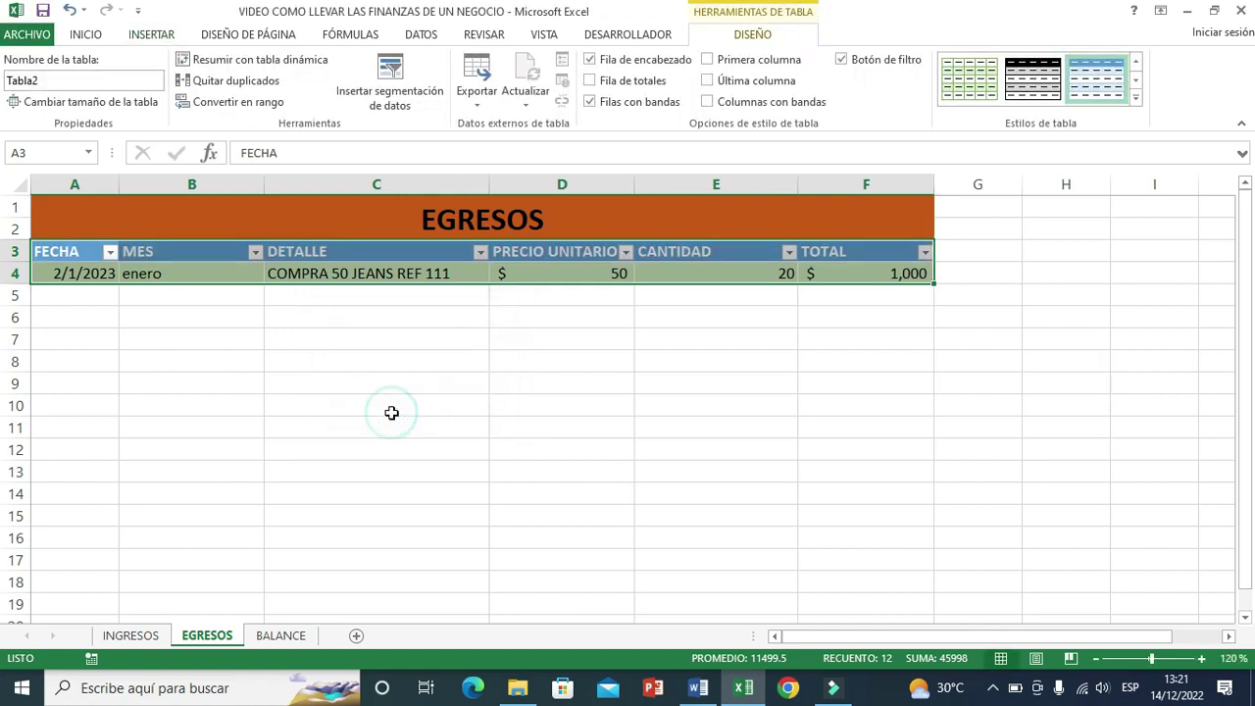
Step: Name the table EGRESOS and apply the orange Estilo de tabla medio 3
{"action": "left_click", "coordinate": [99, 82]}
{"action": "type", "text": "EG"}
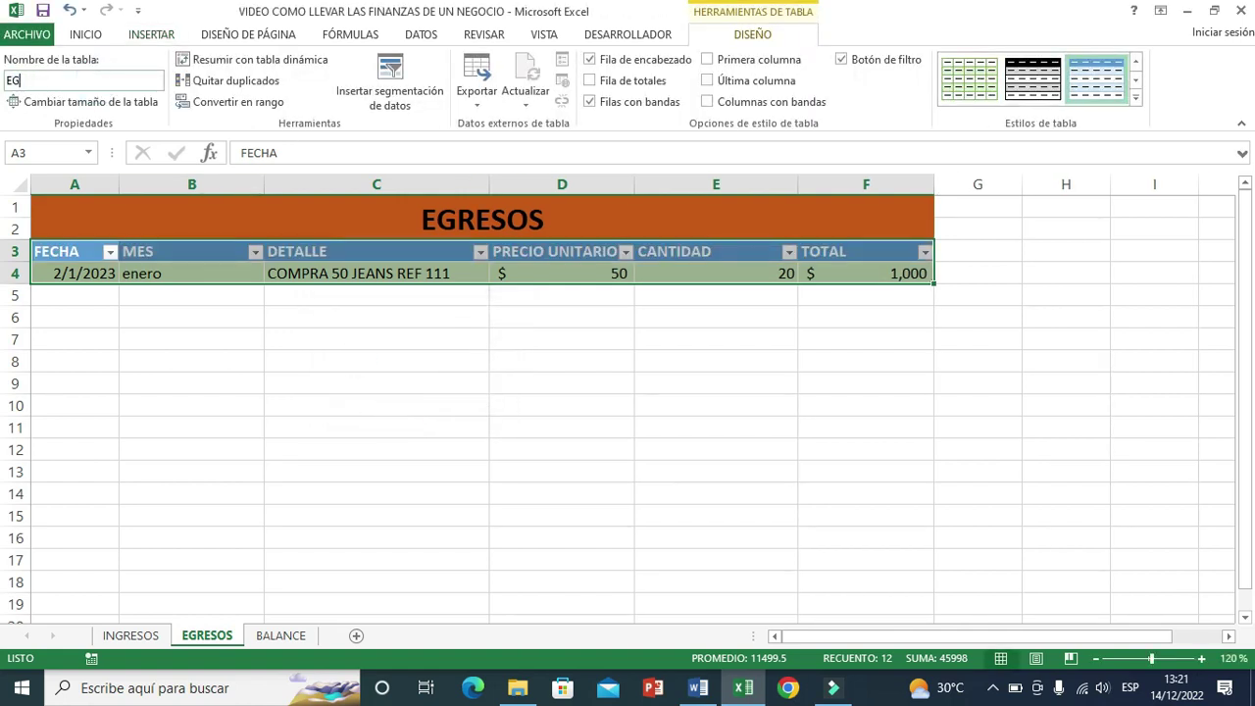
{"action": "left_click", "coordinate": [1136, 96]}
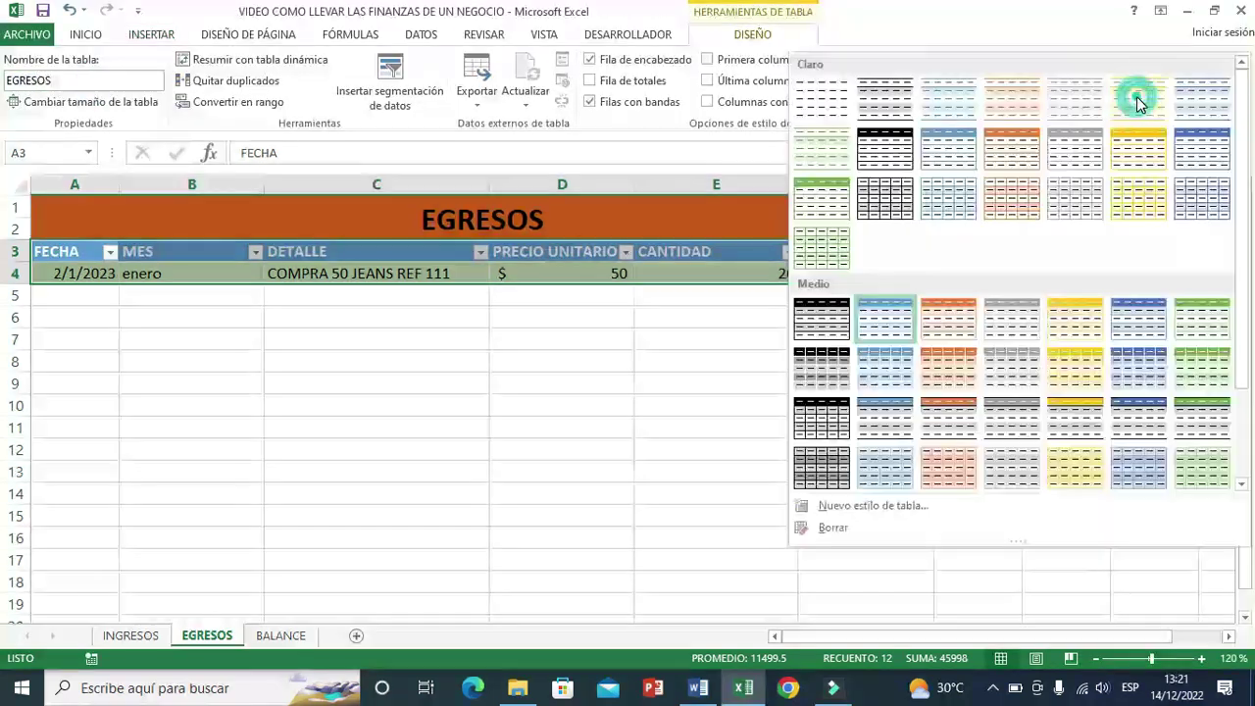
{"action": "left_click", "coordinate": [951, 334]}
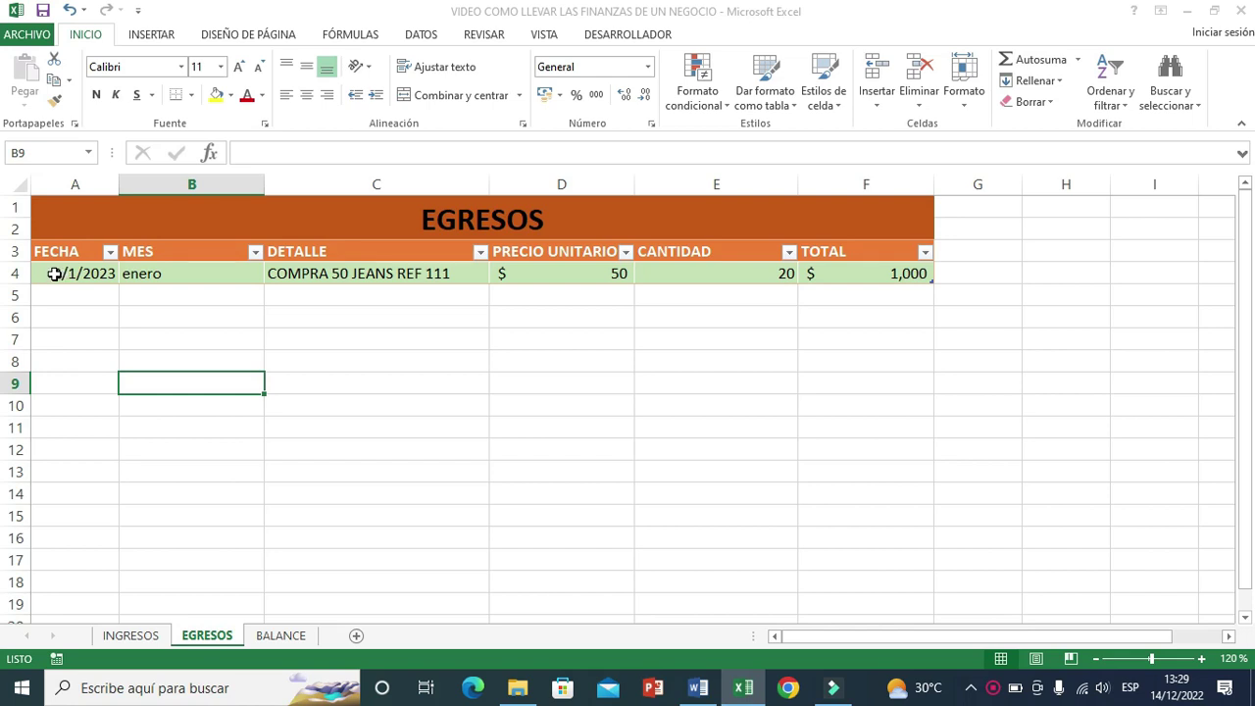
Step: Set data row A4:F4 to Sin relleno to remove the old green fill
{"action": "left_click_drag", "start_coordinate": [53, 274], "coordinate": [886, 268]}
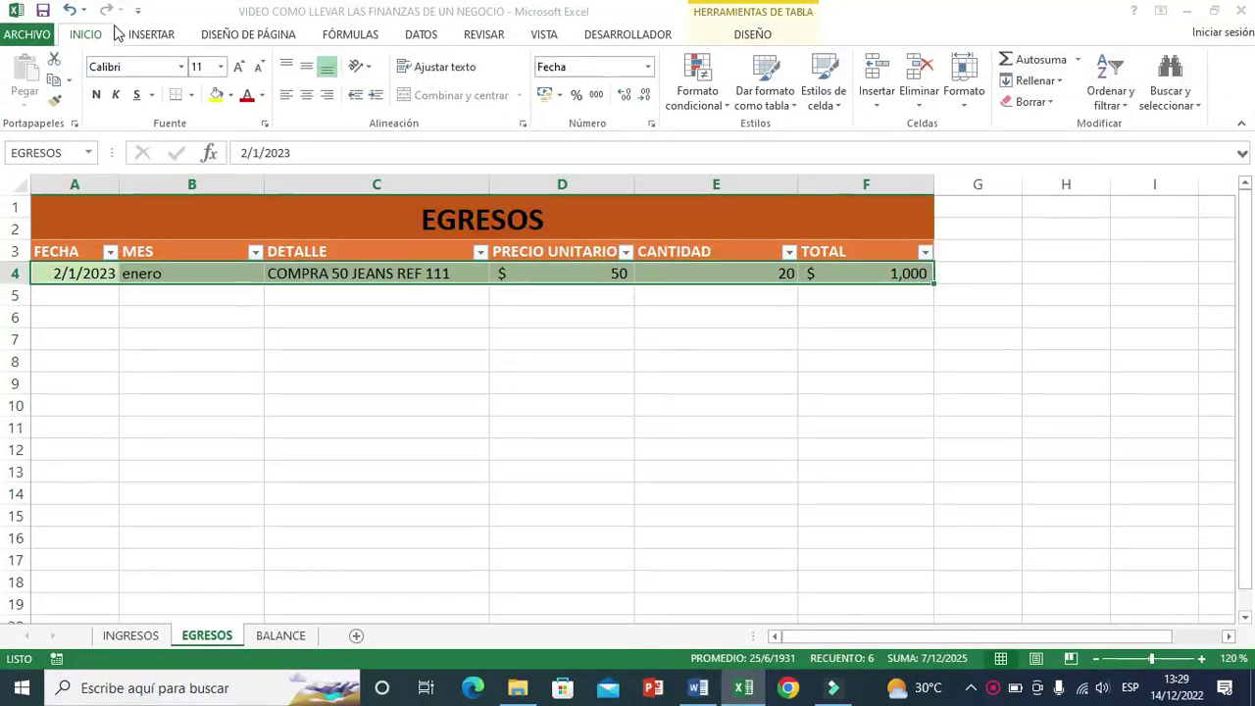
{"action": "left_click", "coordinate": [230, 95]}
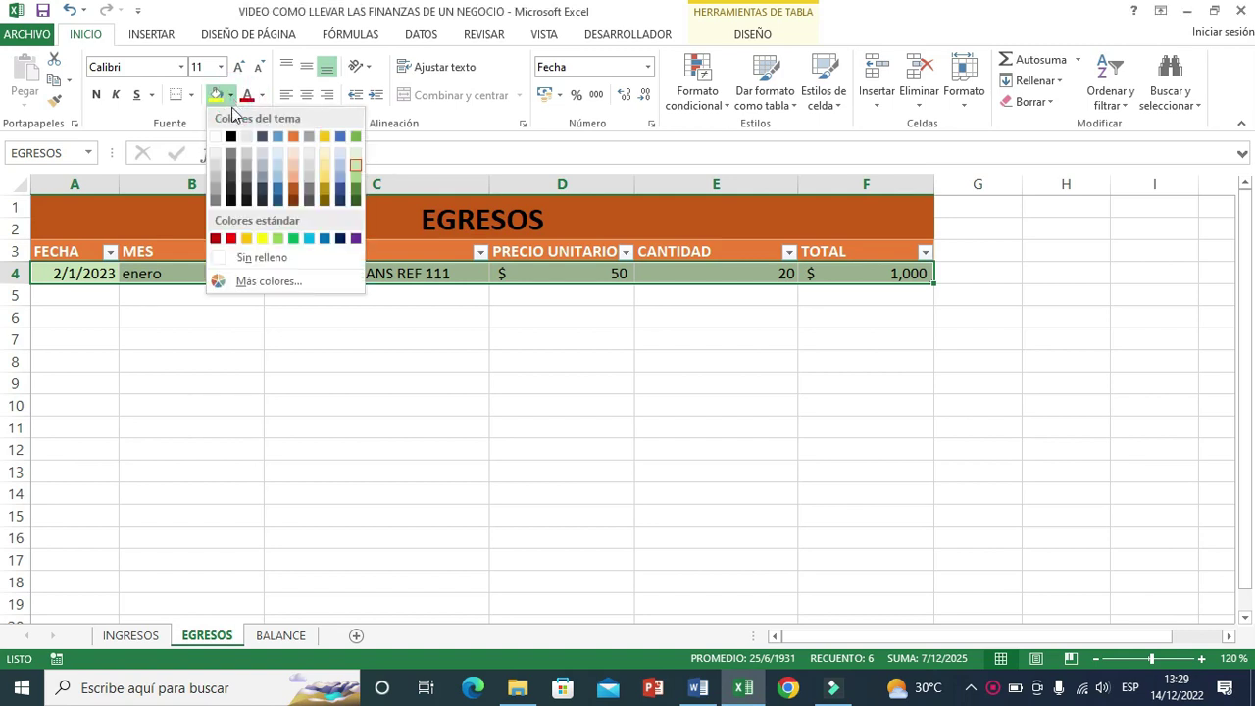
{"action": "left_click", "coordinate": [221, 260]}
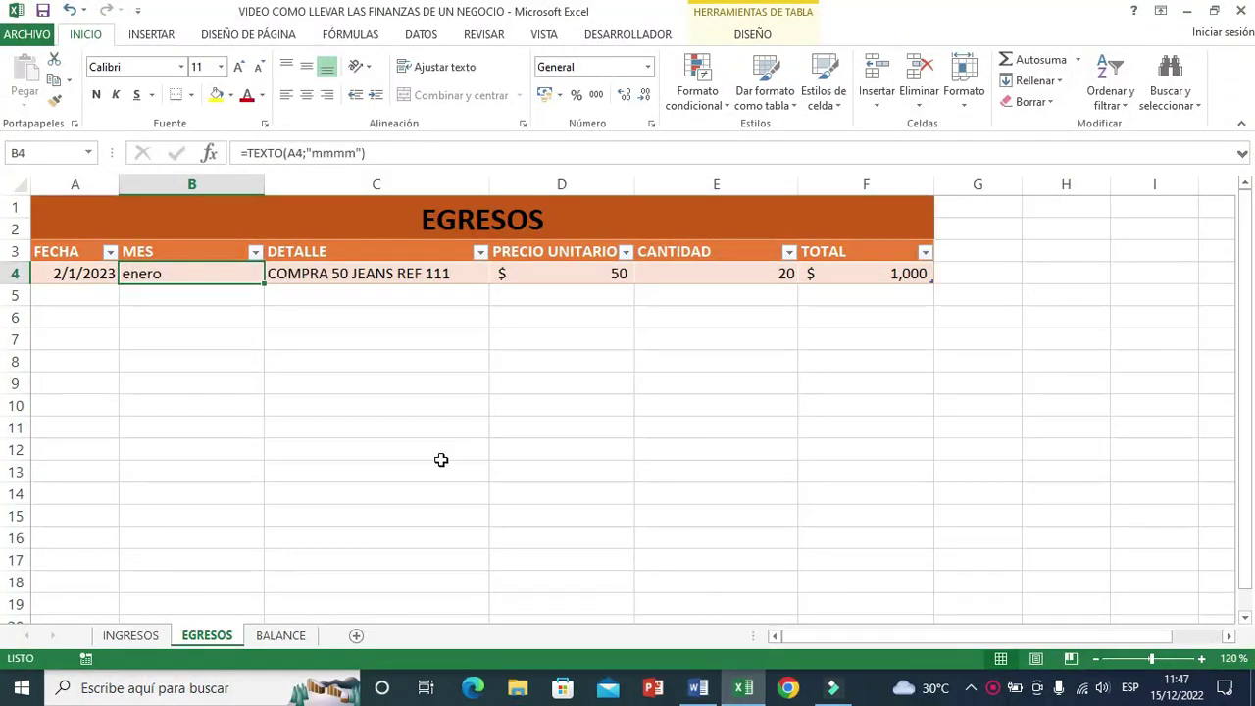
Step: Inspect the BALANCE summary row A4:D4 and cell B4, then return to INGRESOS
{"action": "left_click", "coordinate": [282, 636]}
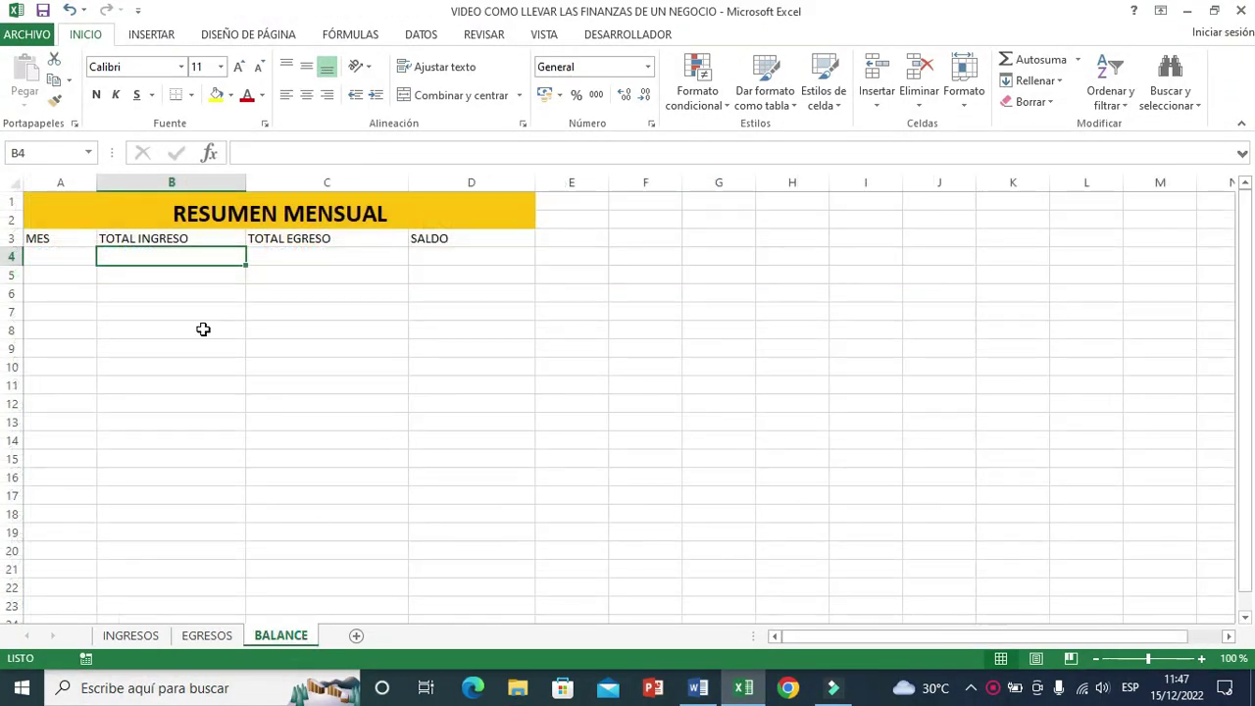
{"action": "left_click_drag", "start_coordinate": [53, 256], "coordinate": [414, 257]}
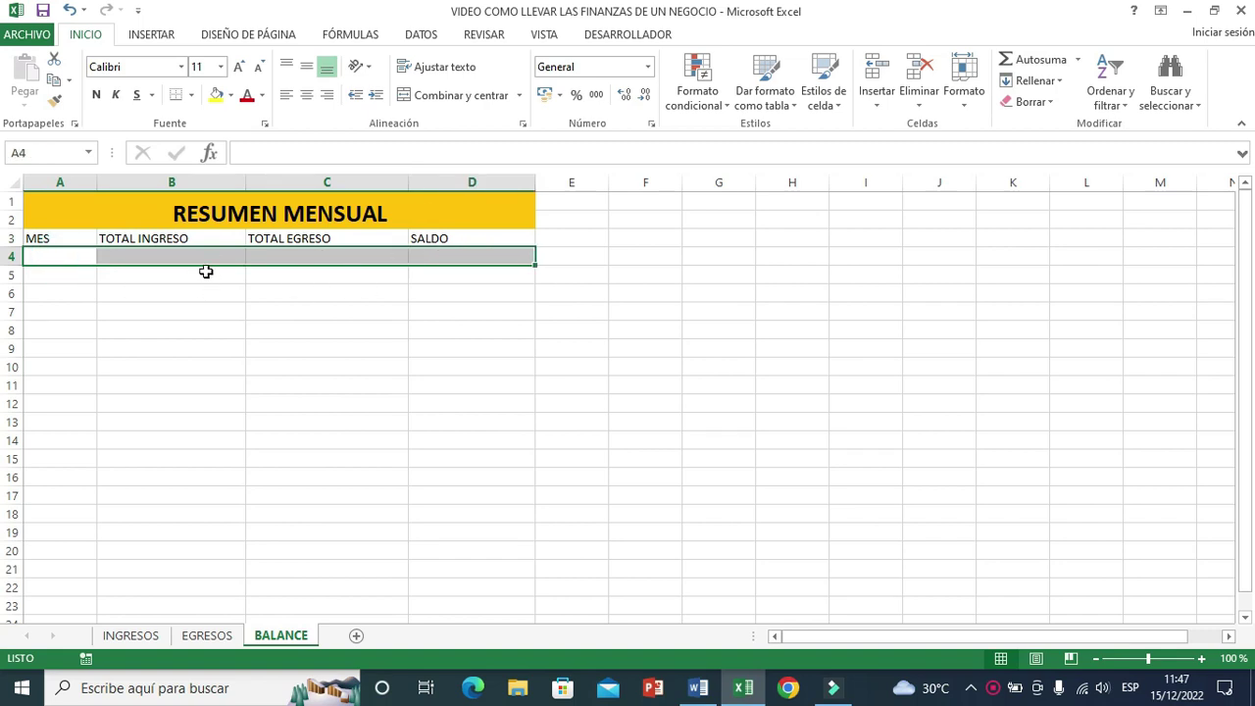
{"action": "left_click", "coordinate": [274, 277]}
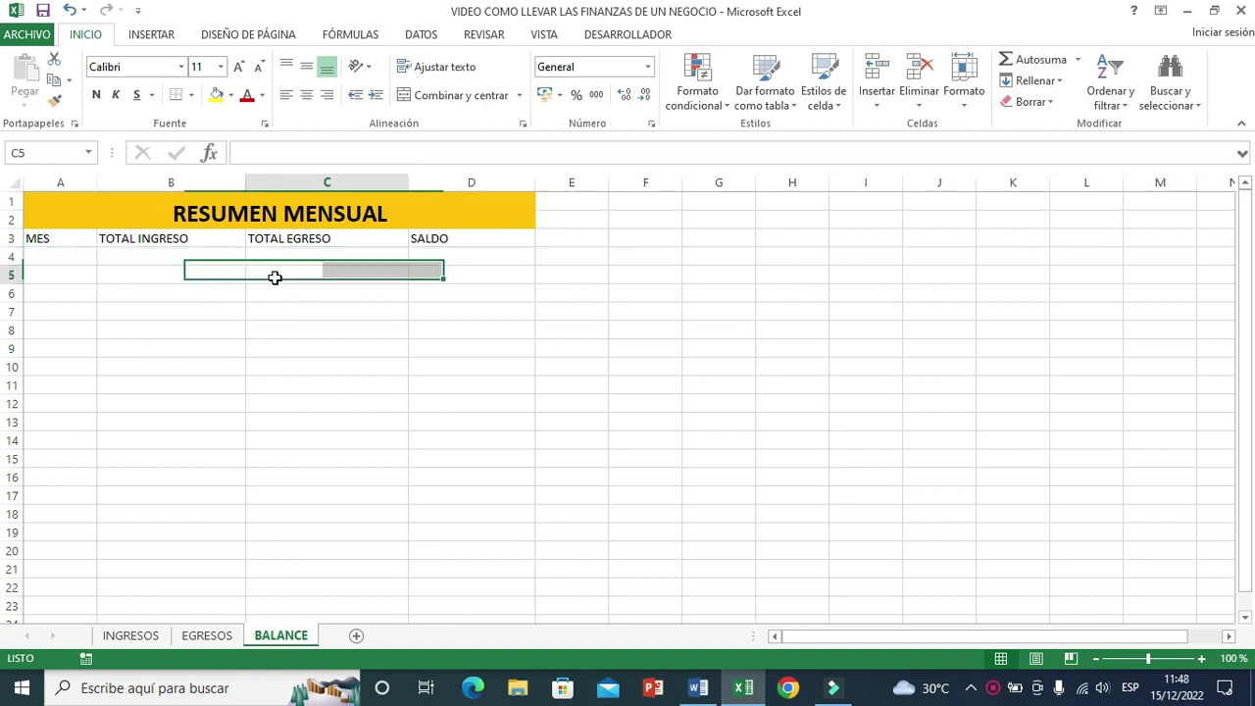
{"action": "left_click", "coordinate": [191, 259]}
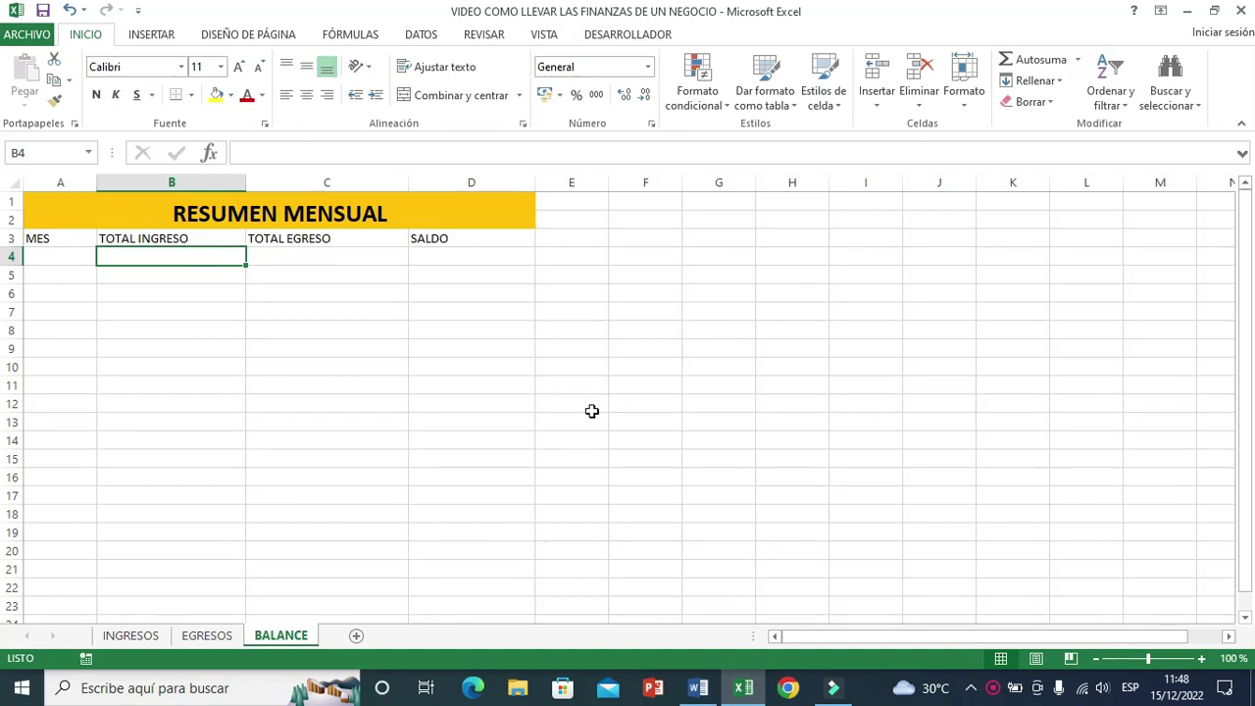
{"action": "left_click", "coordinate": [133, 632]}
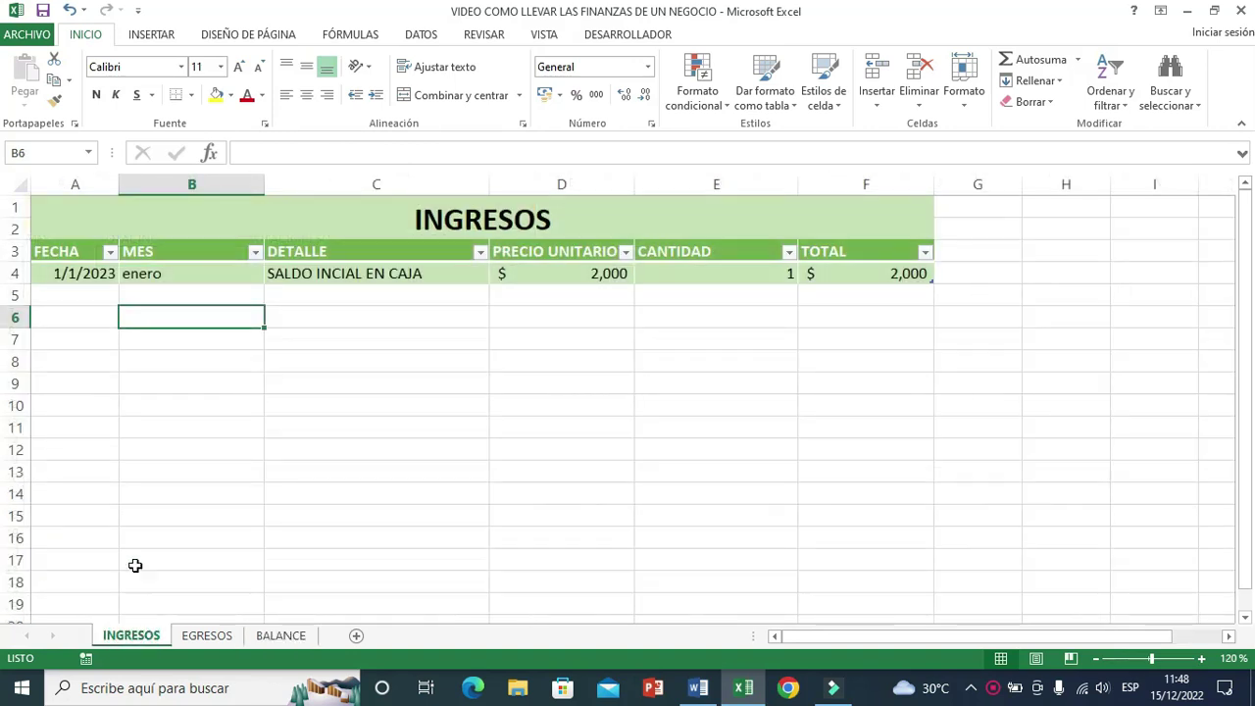
Step: Add INGRESOS row 5 dated 2/1/2023: VENTA DE JEANS REF111, price 40, quantity 3
{"action": "left_click", "coordinate": [99, 276]}
{"action": "left_click_drag", "start_coordinate": [117, 284], "coordinate": [116, 300]}
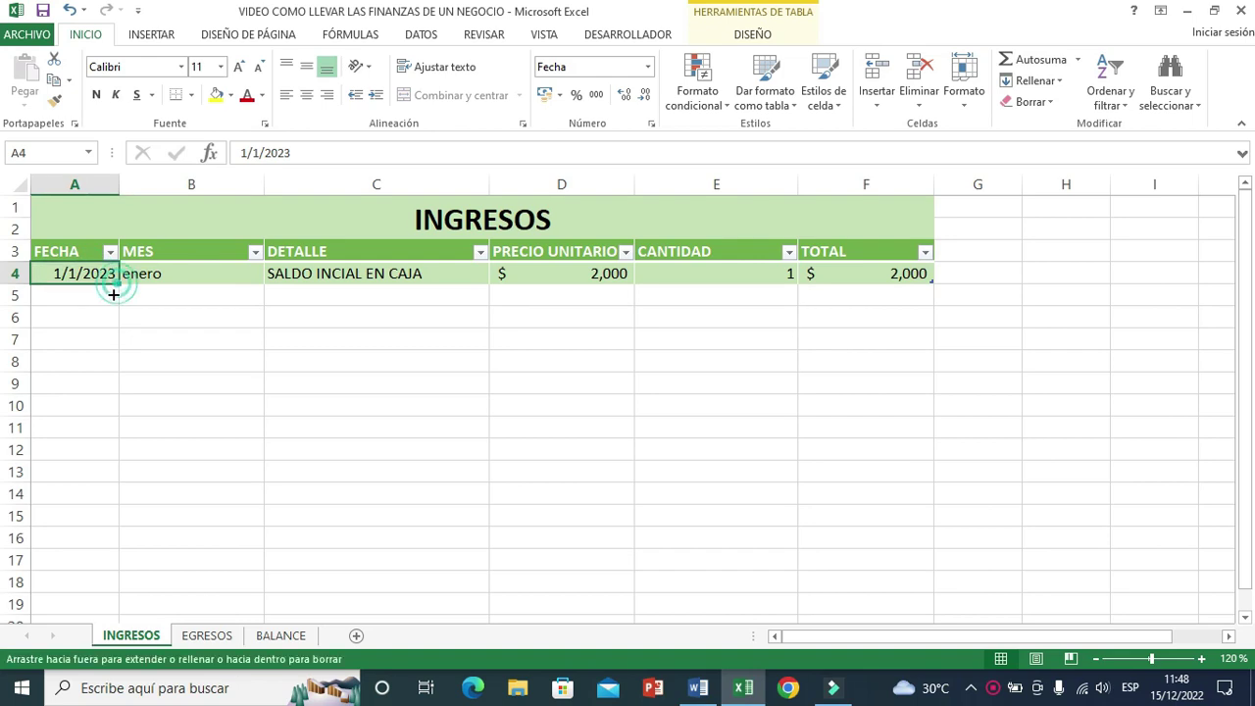
{"action": "left_click", "coordinate": [299, 294]}
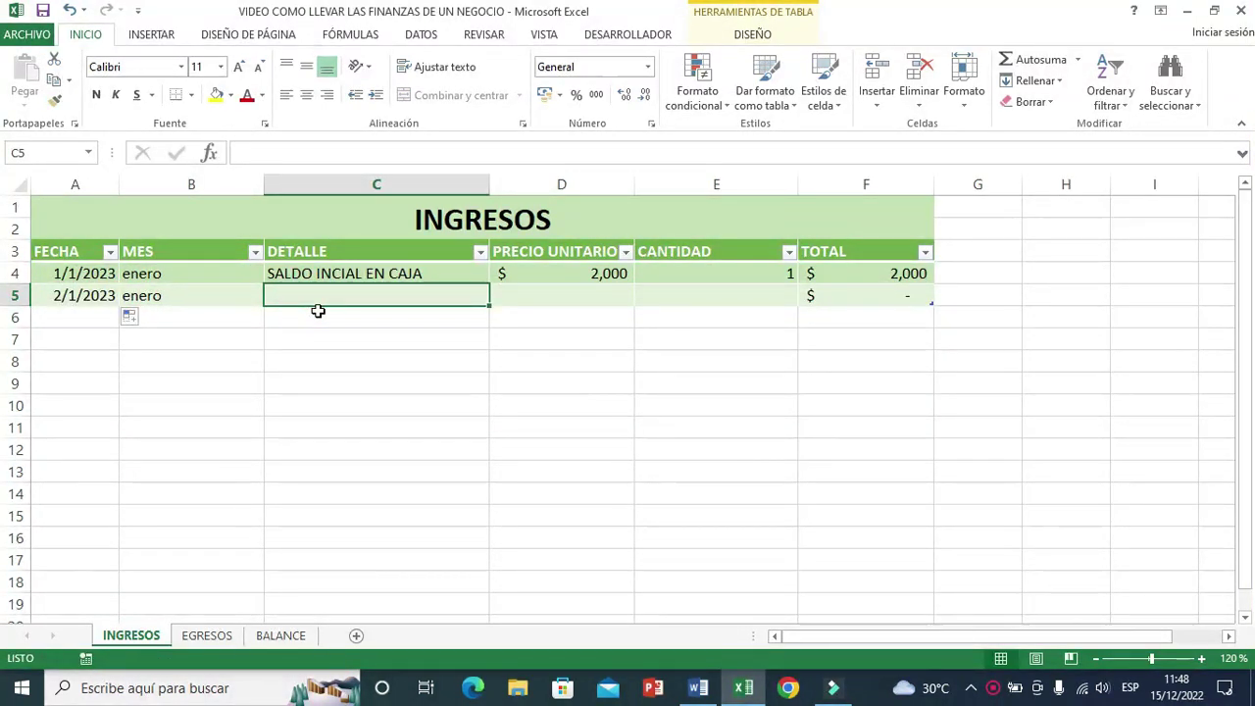
{"action": "type", "text": "VENTA DE JEANS REF111"}
{"action": "left_click", "coordinate": [612, 299]}
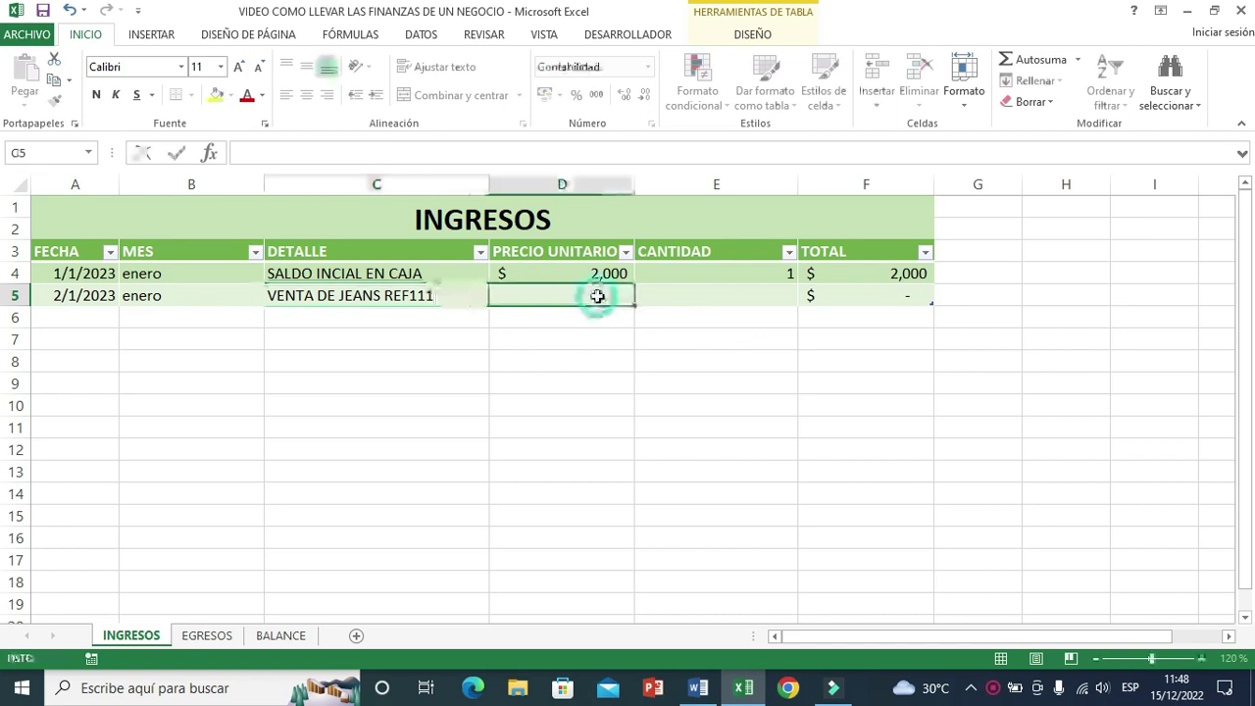
{"action": "type", "text": "40"}
{"action": "key", "text": "Tab"}
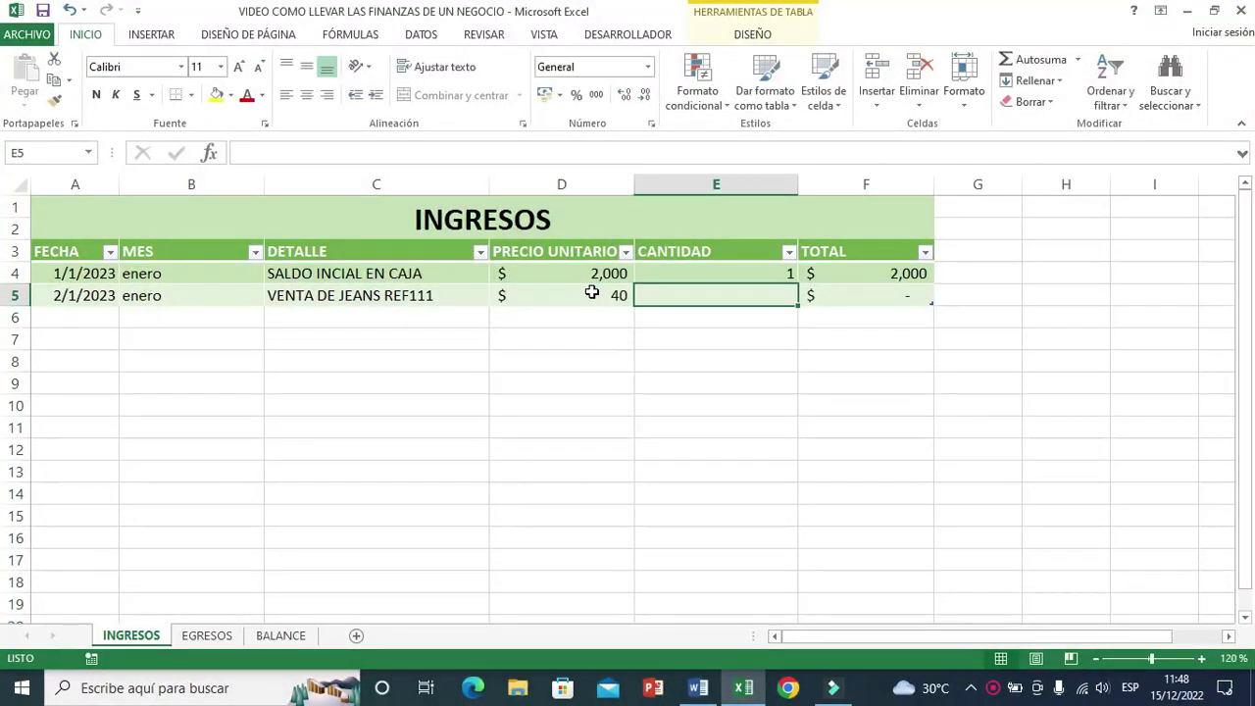
{"action": "type", "text": "3"}
{"action": "key", "text": "Tab"}
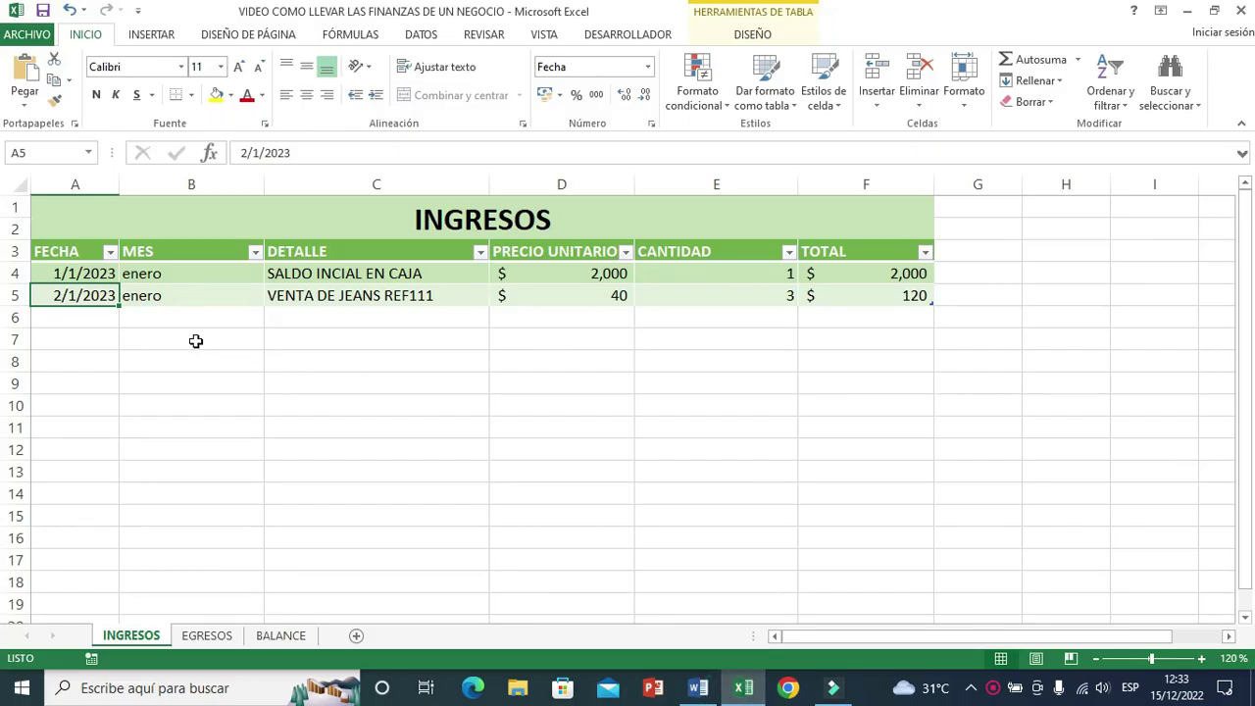
{"action": "left_click", "coordinate": [87, 315]}
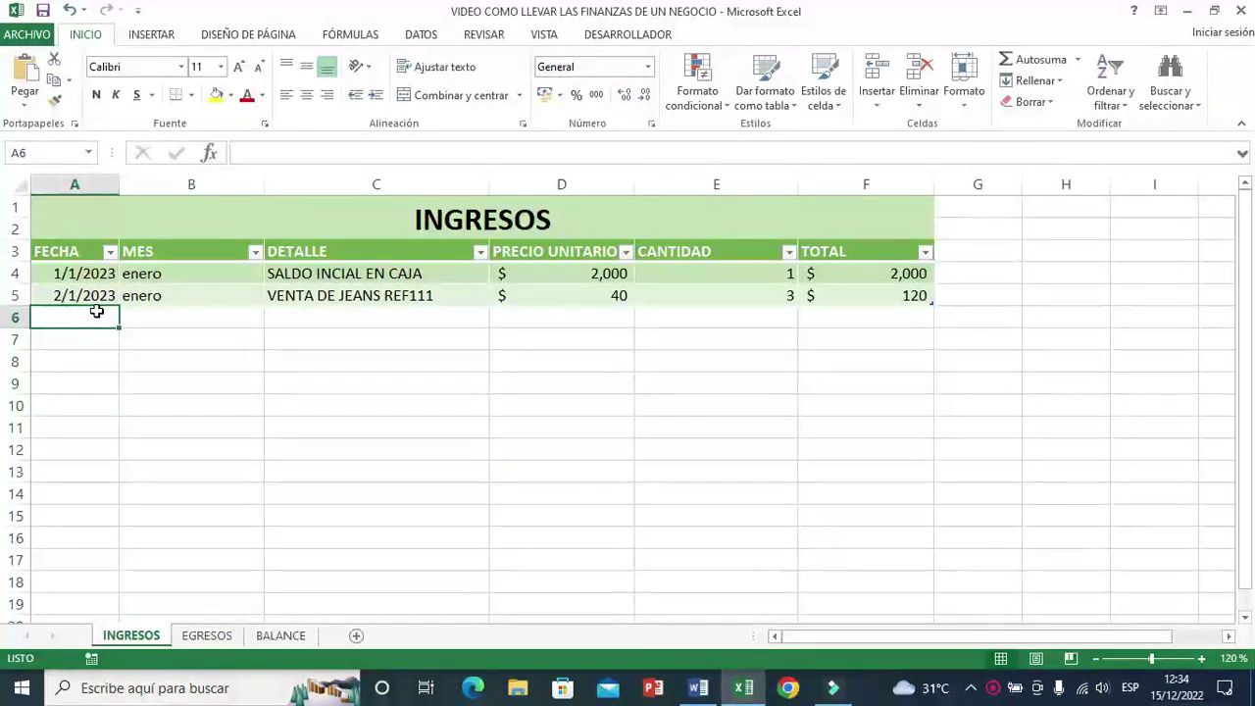
Step: Add the February sale in row 6: VENTA JEANS REF111, price 50, quantity 5
{"action": "type", "text": "1-02-2023"}
{"action": "key", "text": "Tab"}
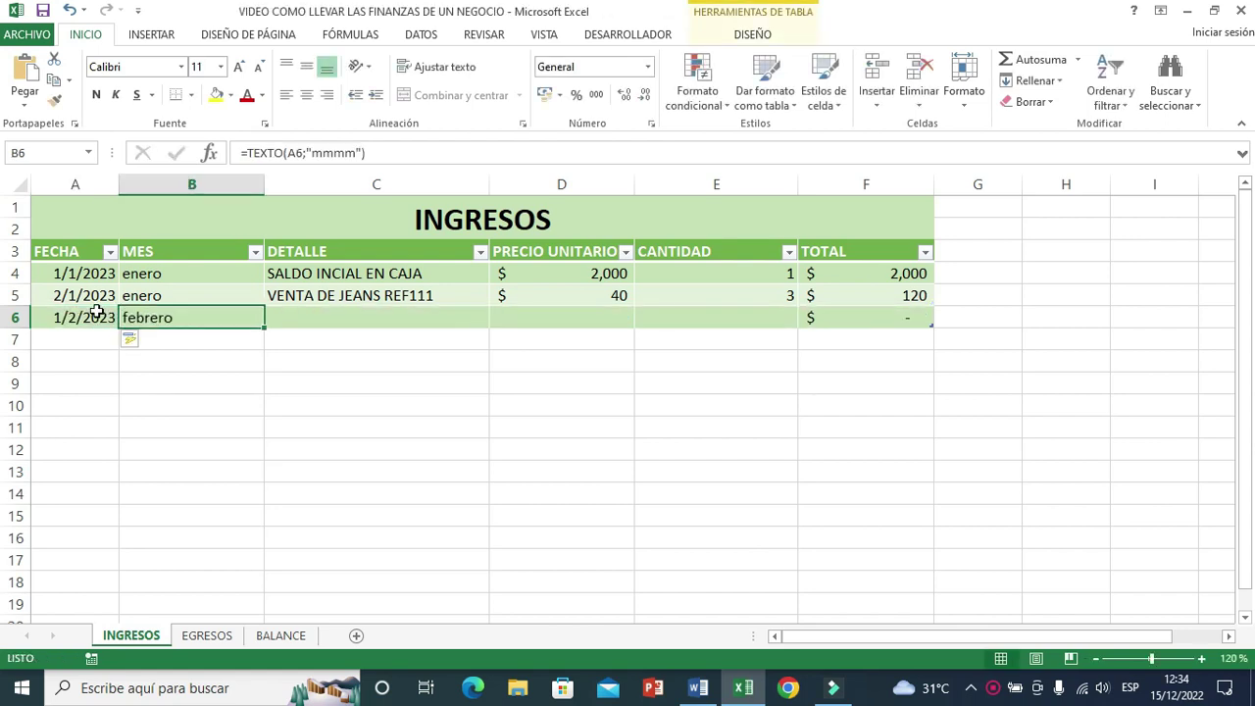
{"action": "key", "text": "Tab"}
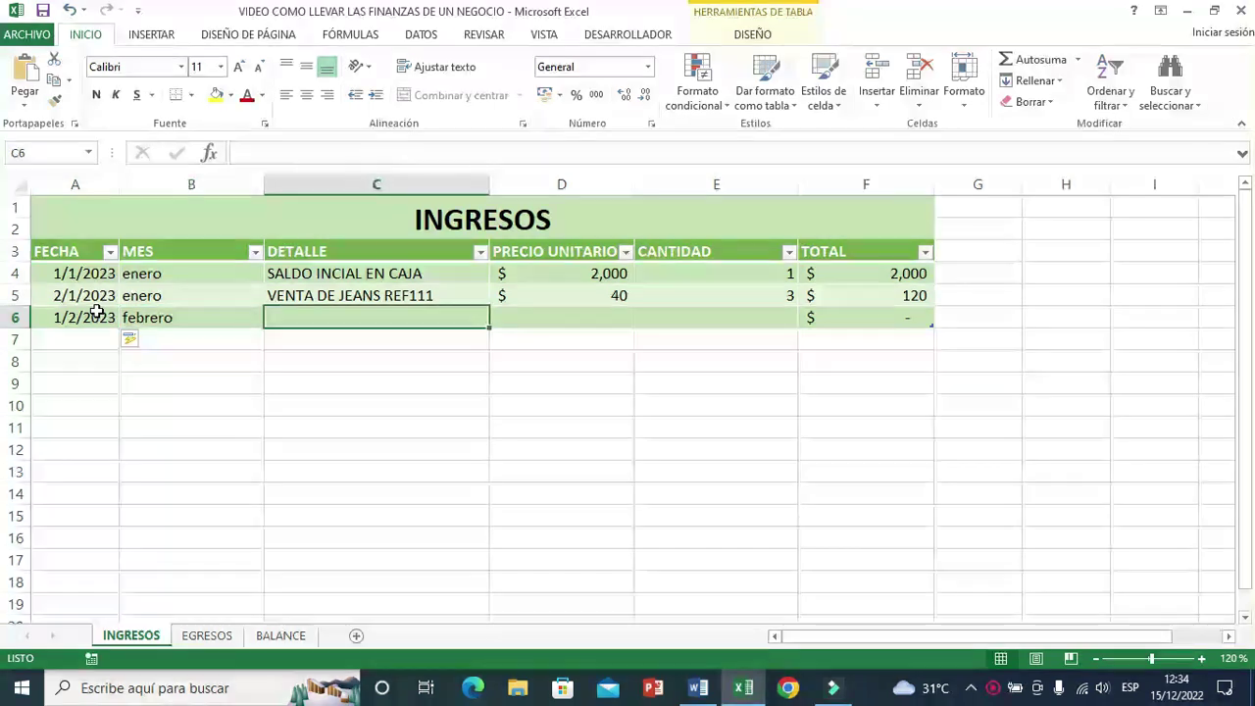
{"action": "type", "text": "VENTA JEANS F"}
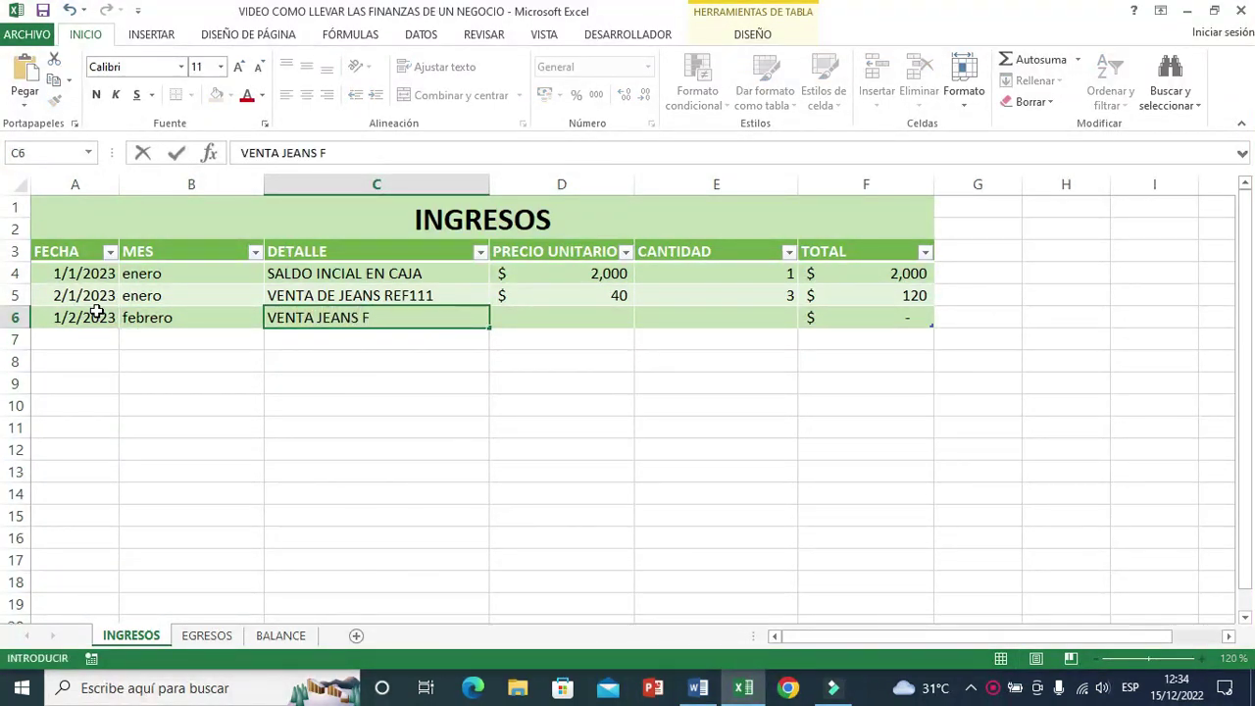
{"action": "key", "text": "BackSpace"}
{"action": "type", "text": "REF111"}
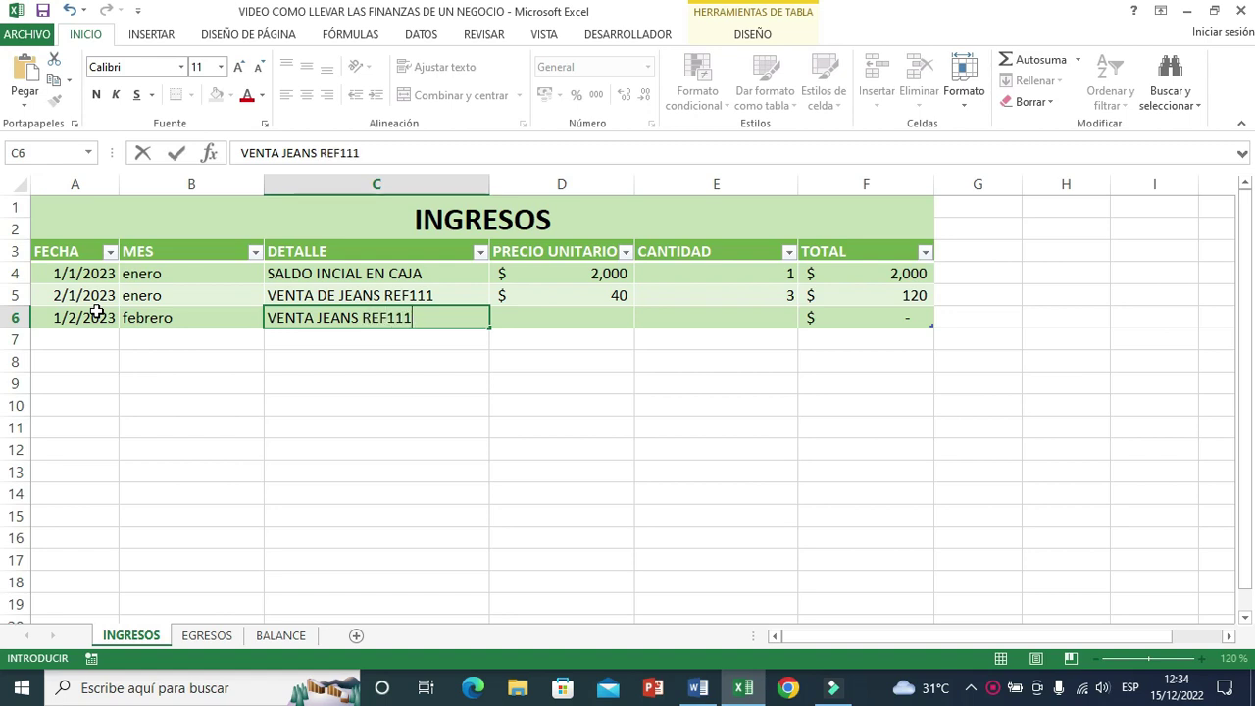
{"action": "key", "text": "Tab"}
{"action": "type", "text": "50"}
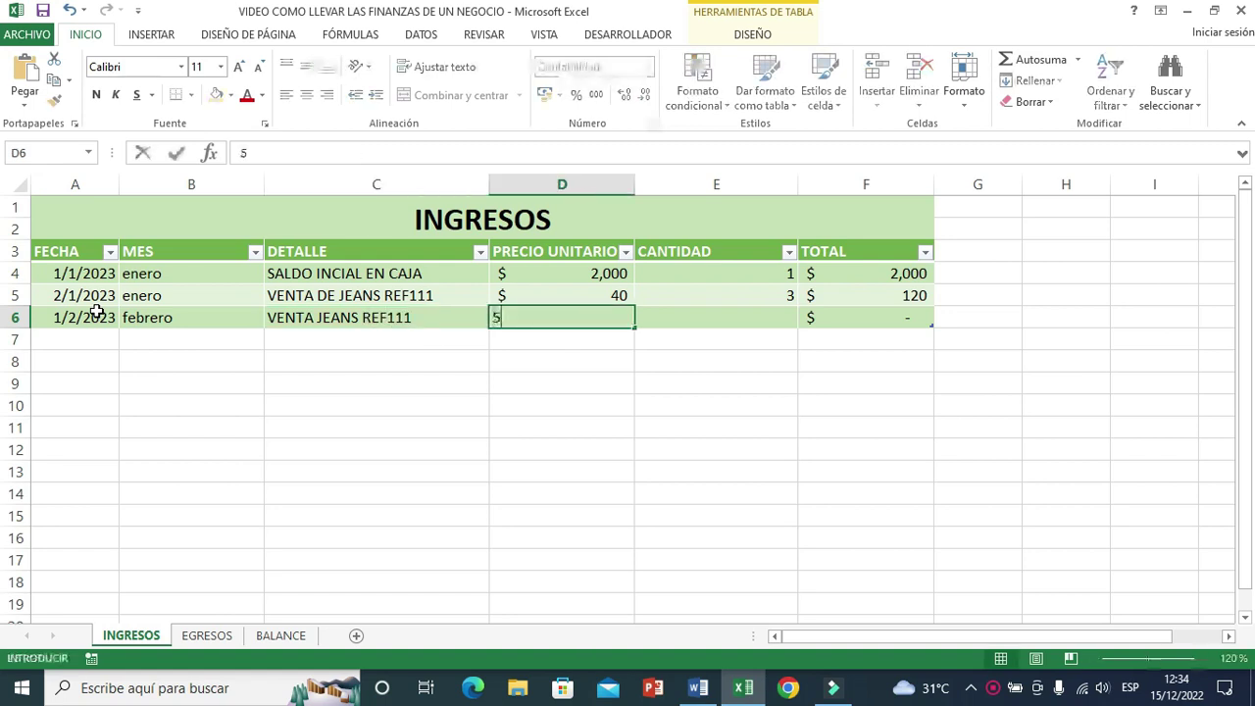
{"action": "key", "text": "Tab"}
{"action": "type", "text": "5"}
{"action": "key", "text": "Tab"}
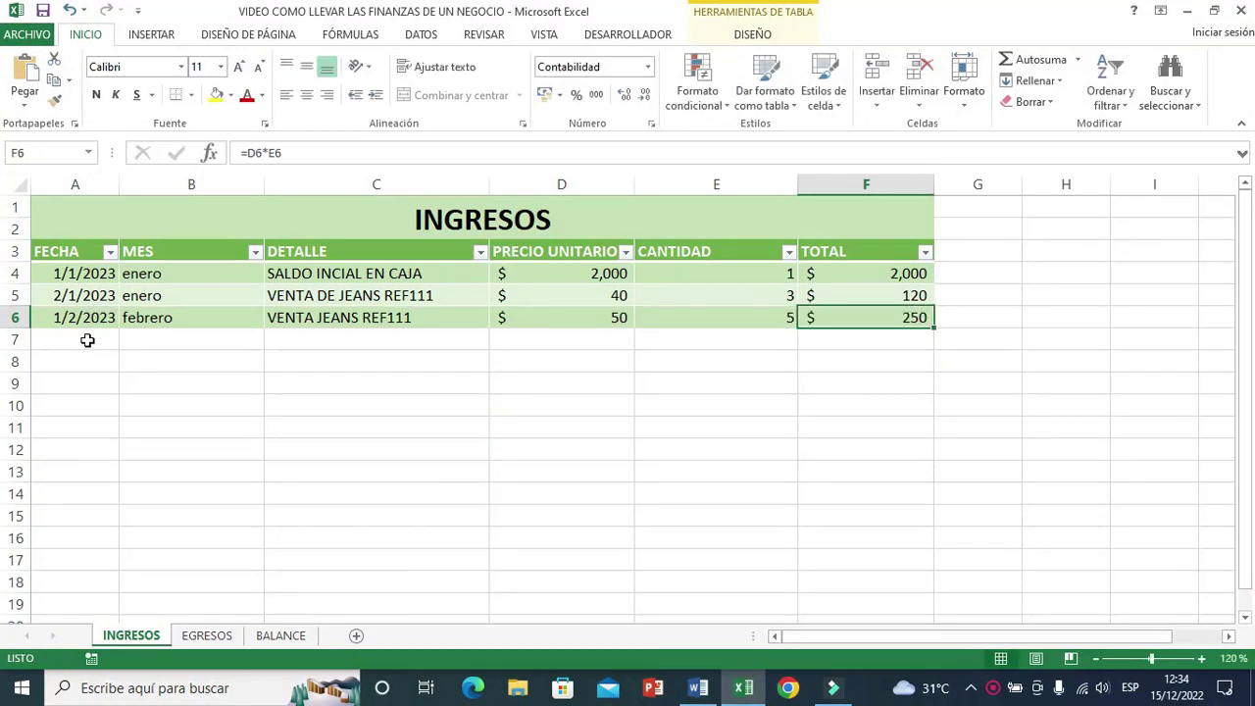
{"action": "left_click", "coordinate": [88, 341]}
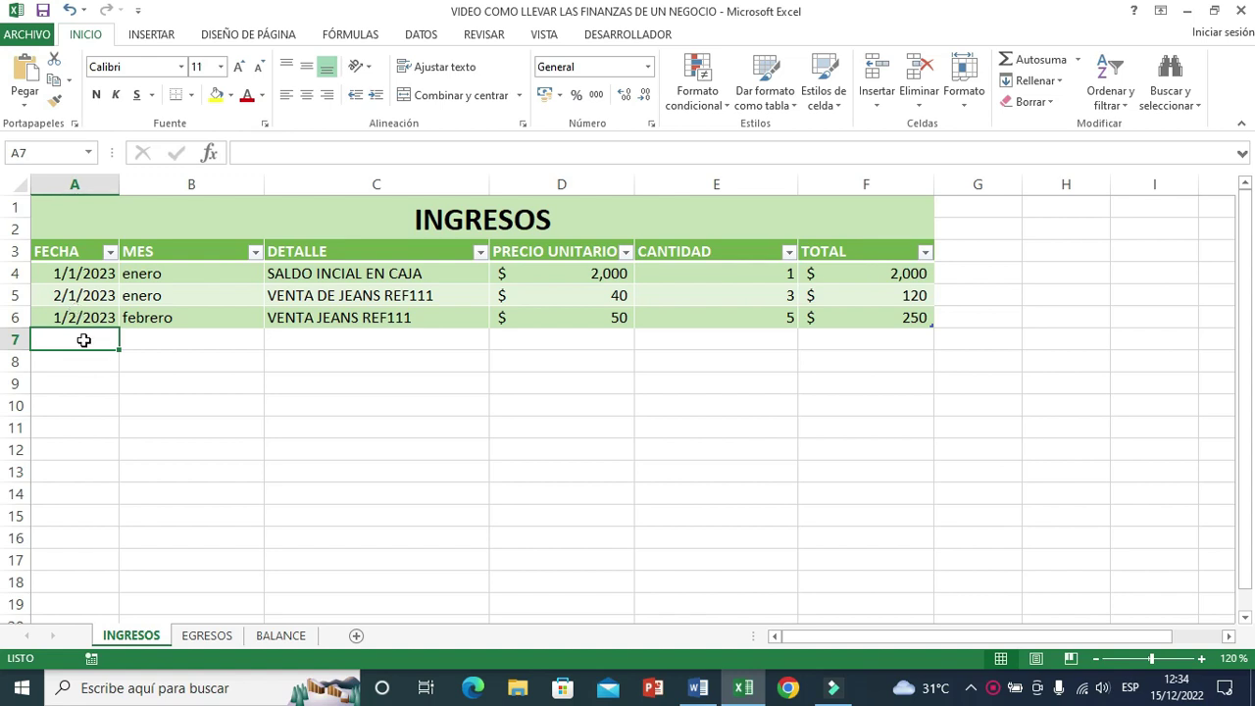
Step: Add the March sale in row 7: 3-03-2023, VENTA DE JEANS REF111, price 45, quantity 2
{"action": "type", "text": "3-03-2023"}
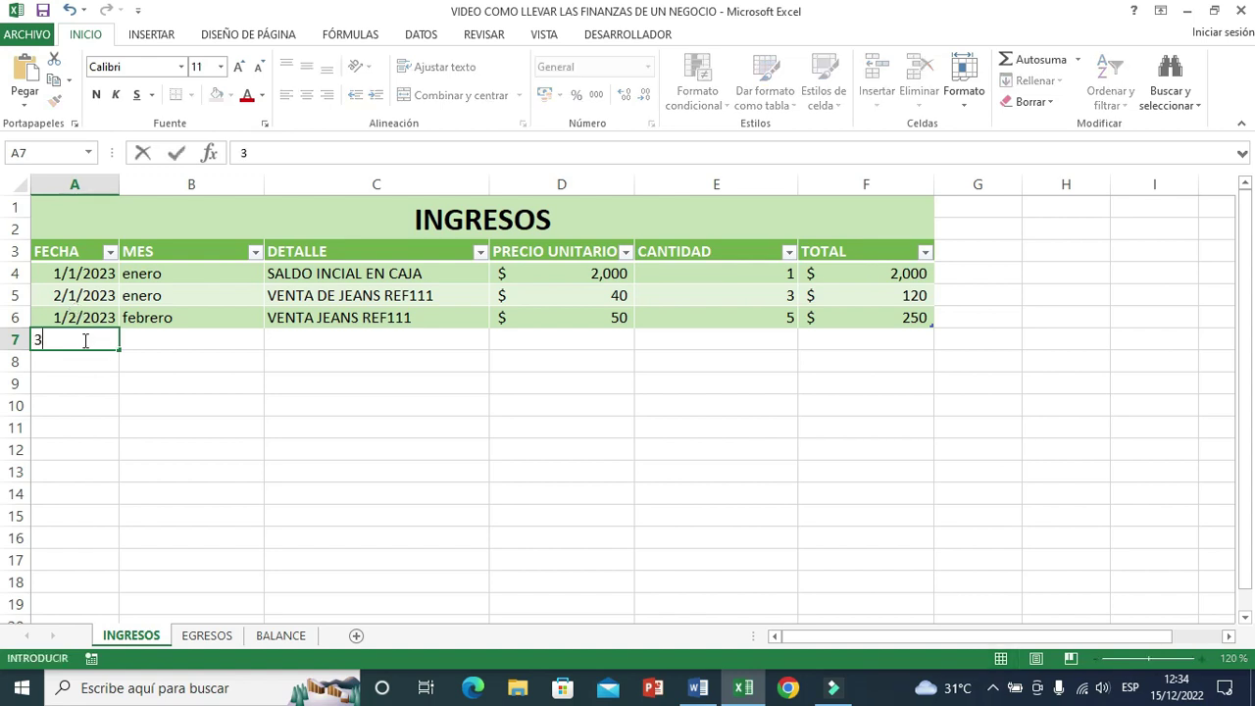
{"action": "key", "text": "Tab"}
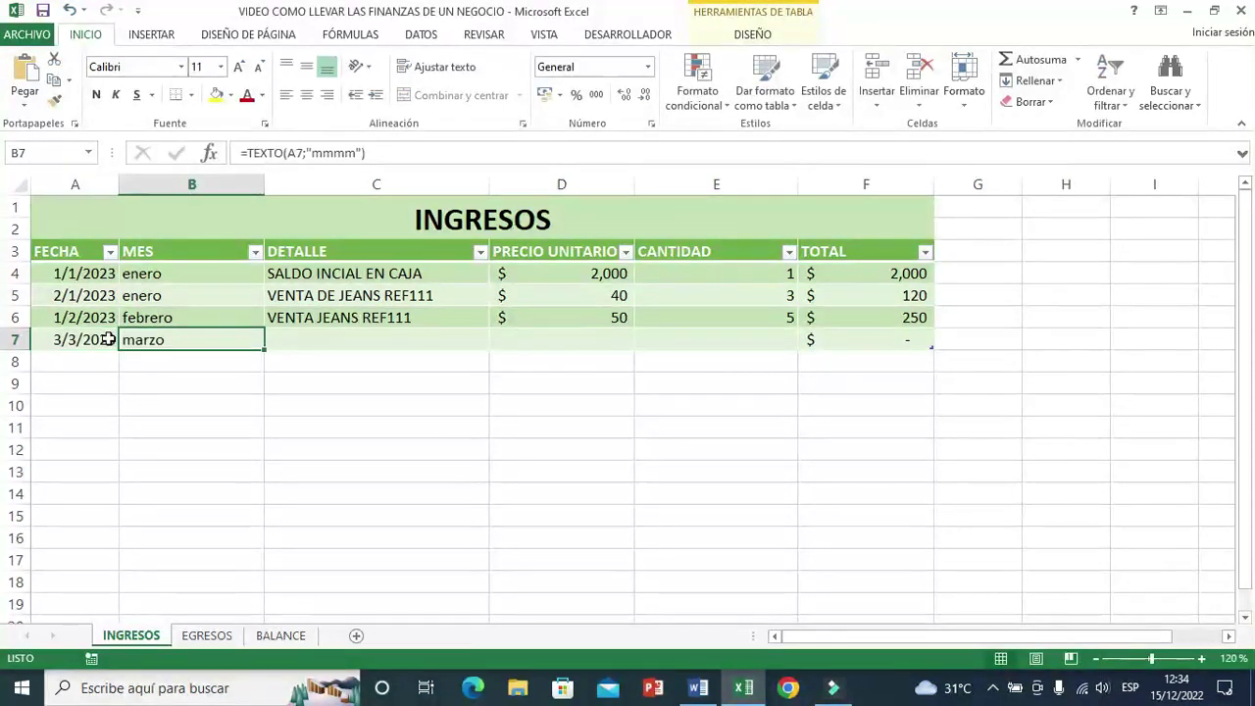
{"action": "key", "text": "Tab"}
{"action": "type", "text": "VENTA"}
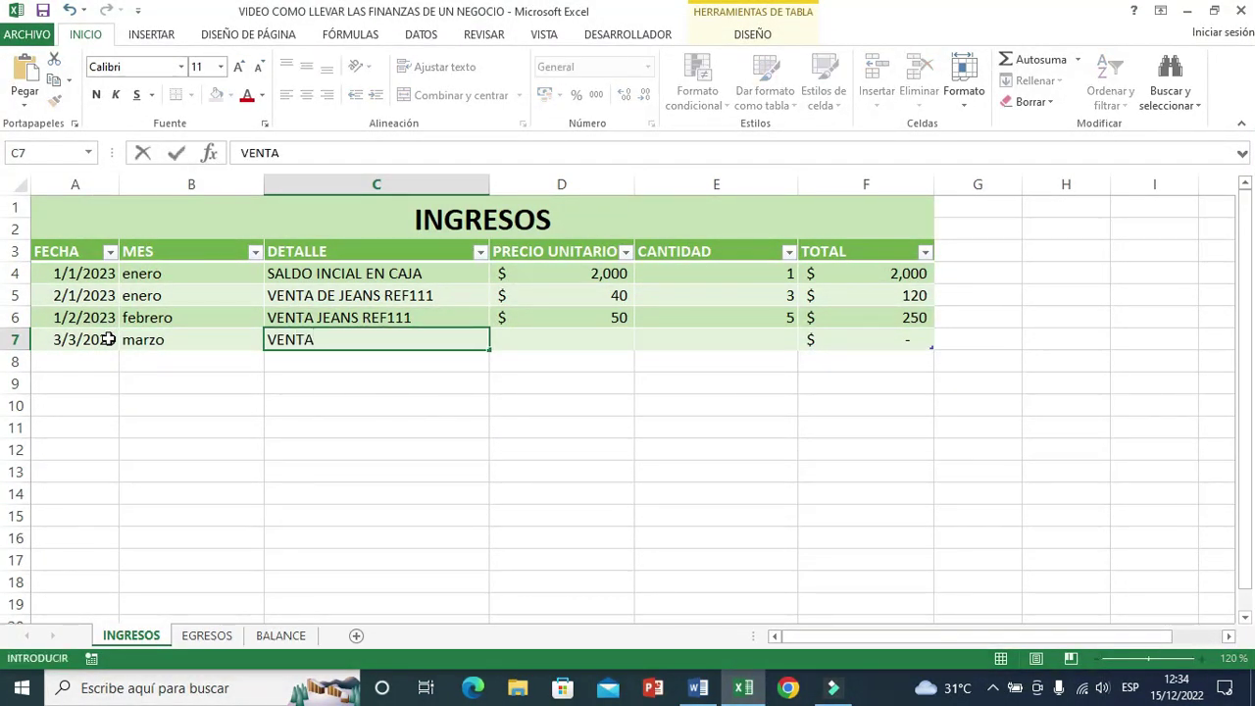
{"action": "type", "text": " DE JEANS"}
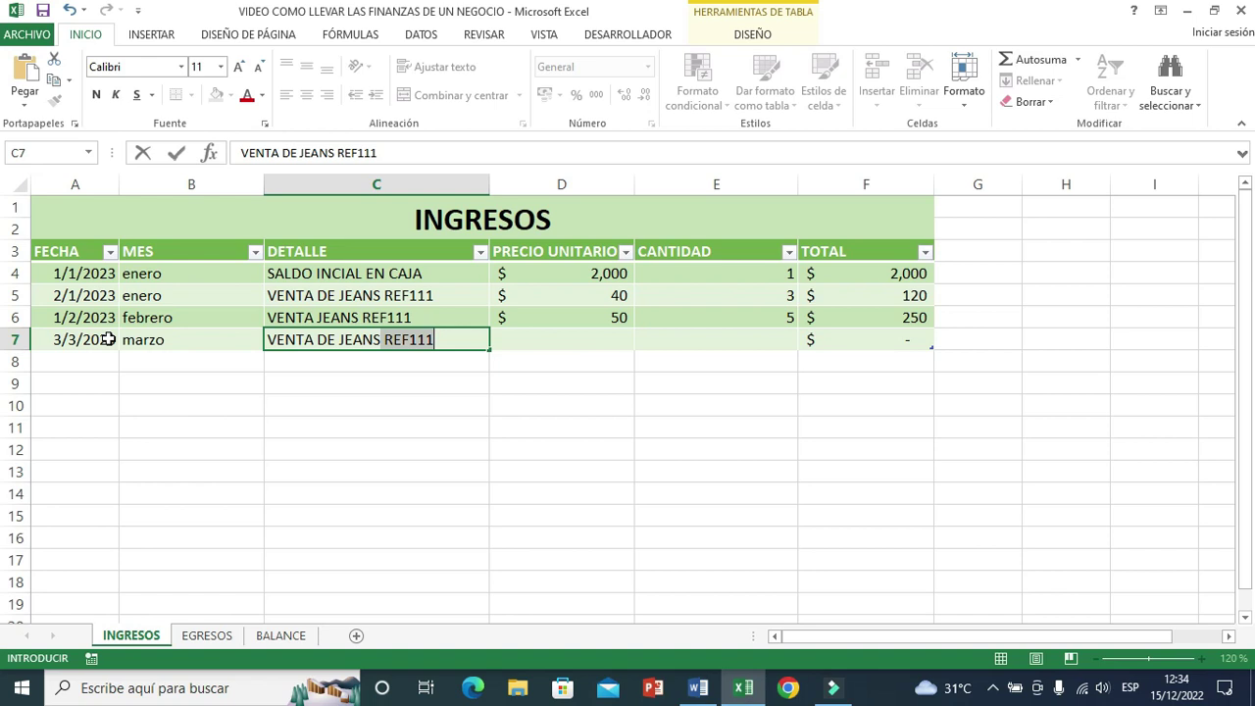
{"action": "key", "text": "Tab"}
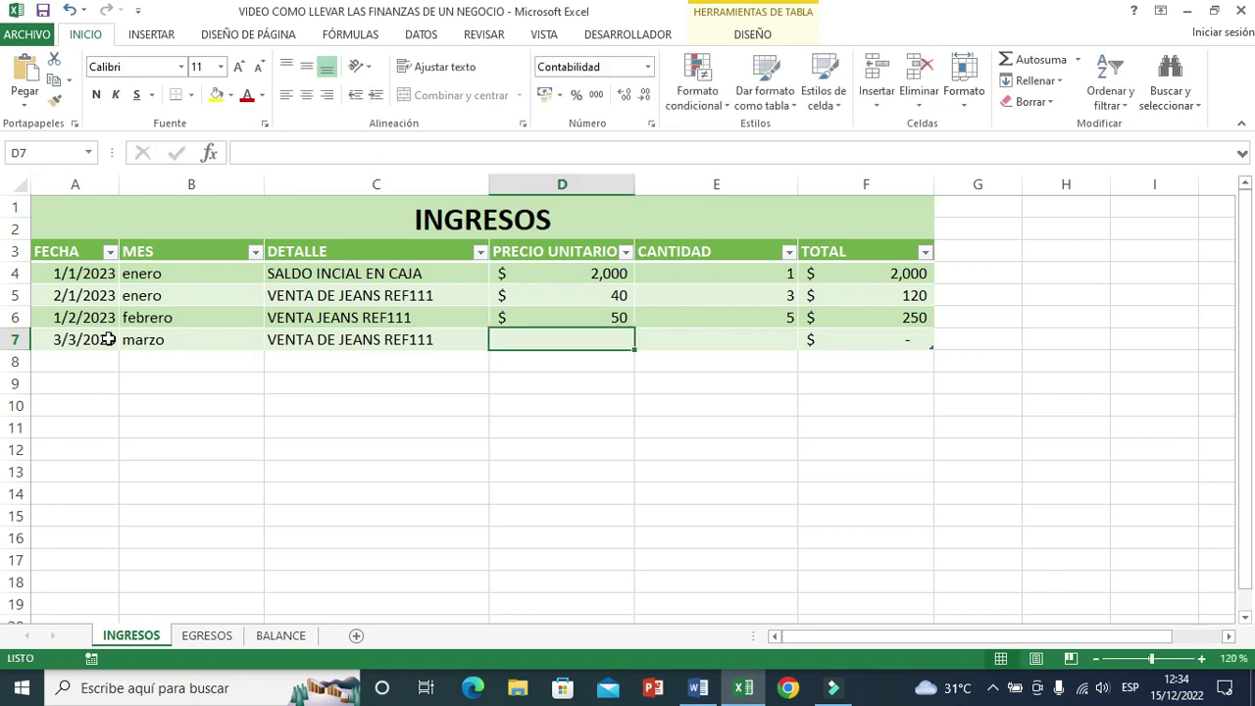
{"action": "type", "text": "45"}
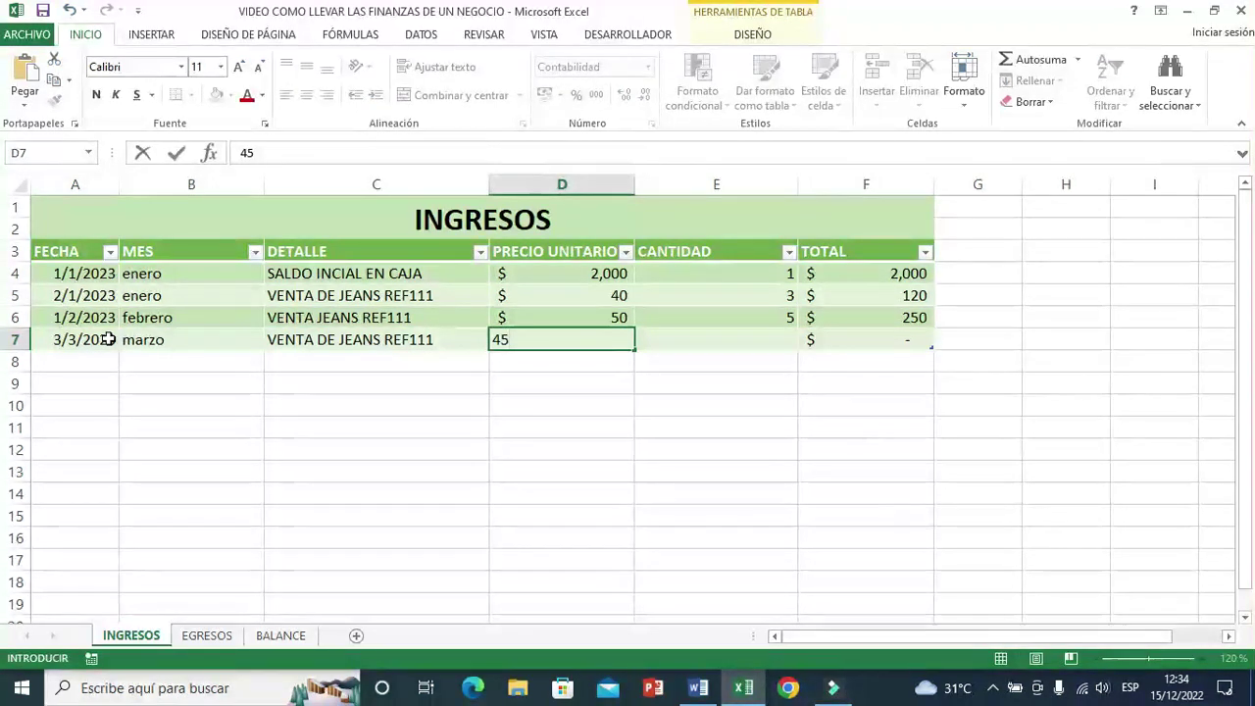
{"action": "key", "text": "Tab"}
{"action": "type", "text": "2"}
{"action": "key", "text": "Tab"}
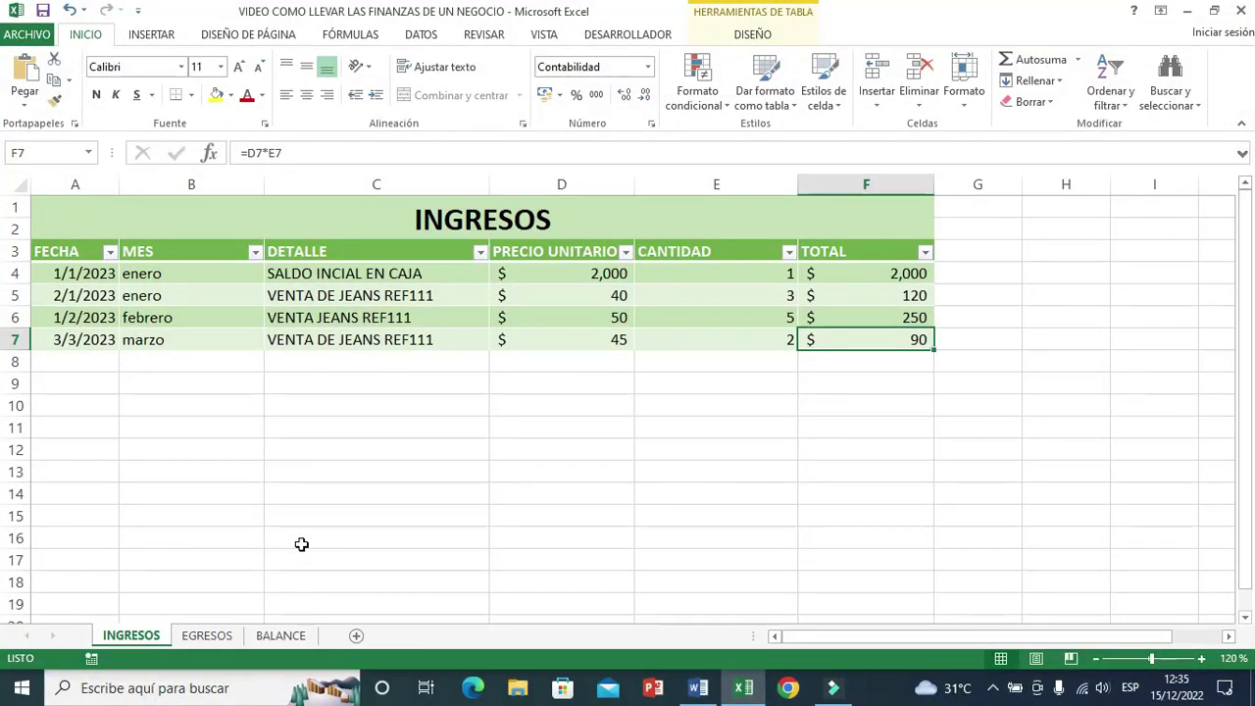
{"action": "left_click", "coordinate": [284, 636]}
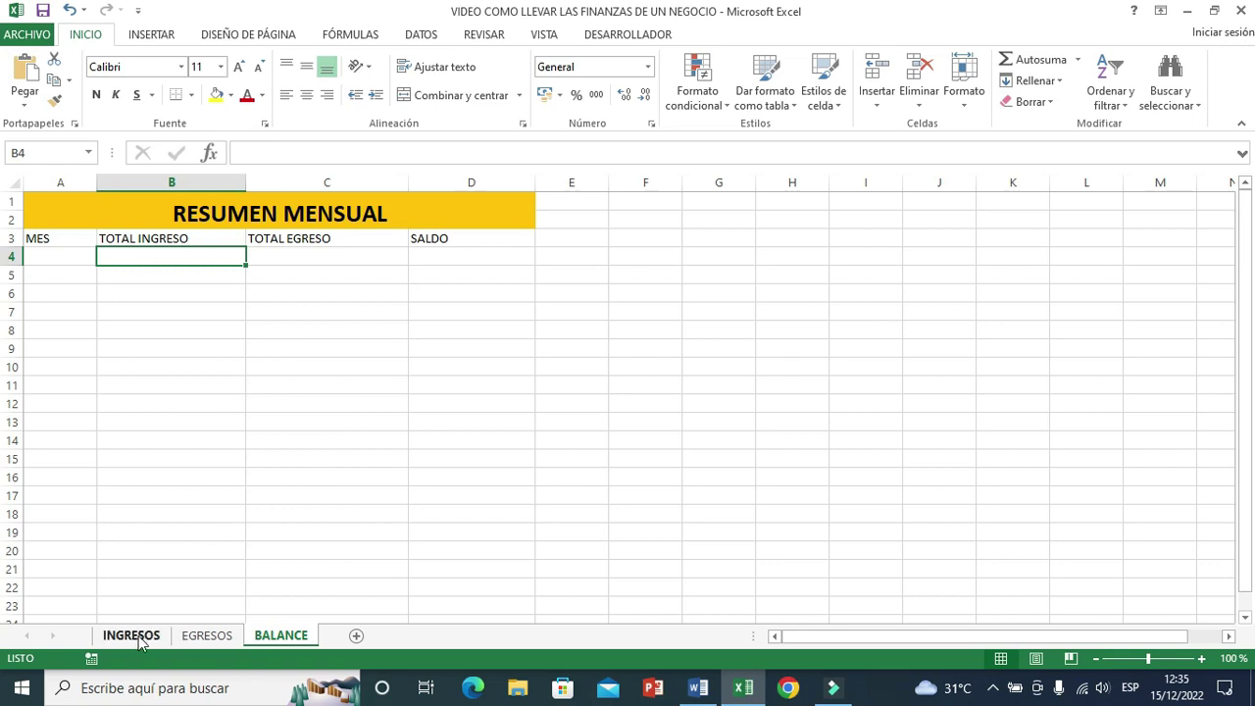
Step: Return briefly to INGRESOS, then display the EGRESOS sheet with its $1,000 purchase
{"action": "left_click", "coordinate": [131, 638]}
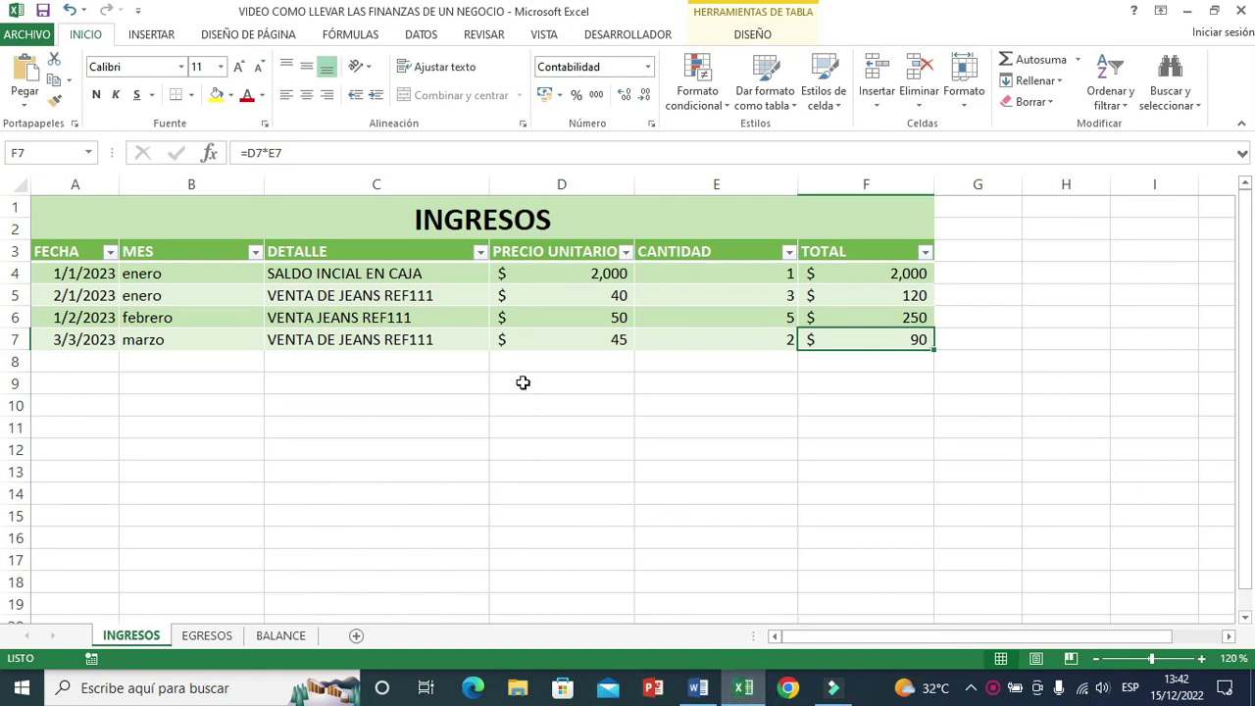
{"action": "left_click", "coordinate": [492, 390]}
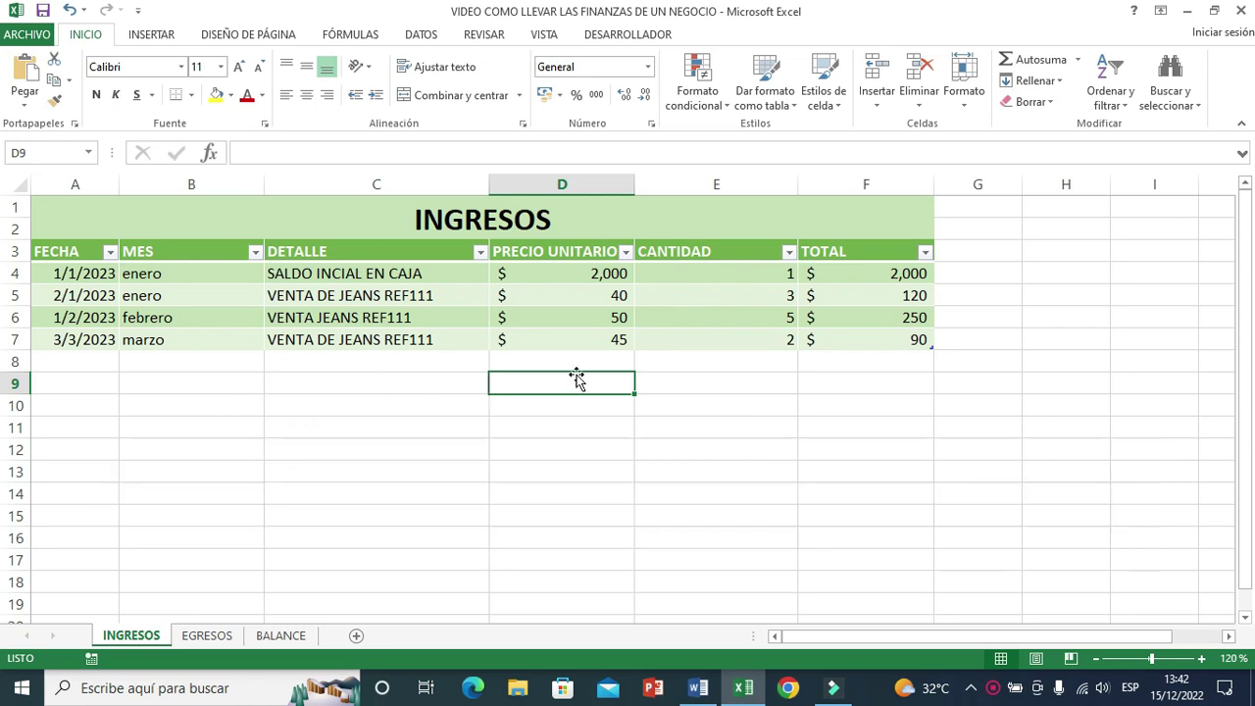
{"action": "left_click", "coordinate": [206, 636]}
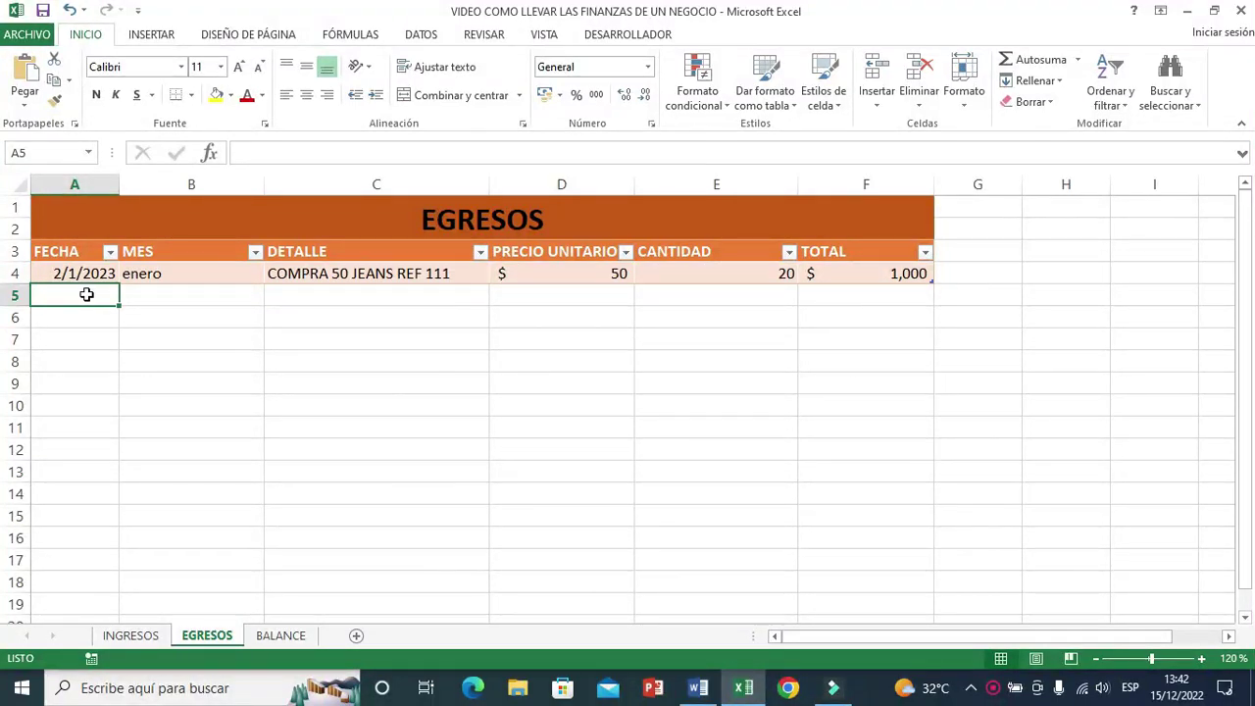
Step: Enter EGRESOS row 5: 3-02-2023, PAGO INTERNET TELEF, price 30, quantity 2
{"action": "type", "text": "3-0"}
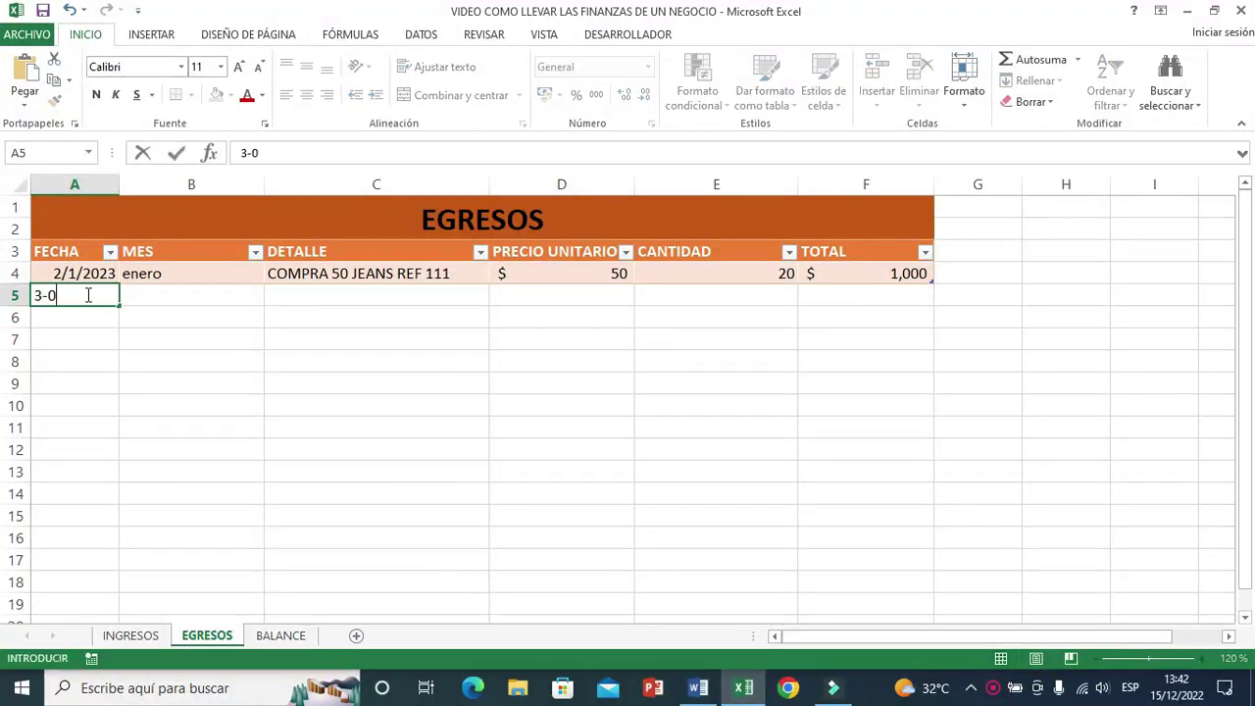
{"action": "type", "text": "2-2023"}
{"action": "key", "text": "Tab"}
{"action": "key", "text": "Tab"}
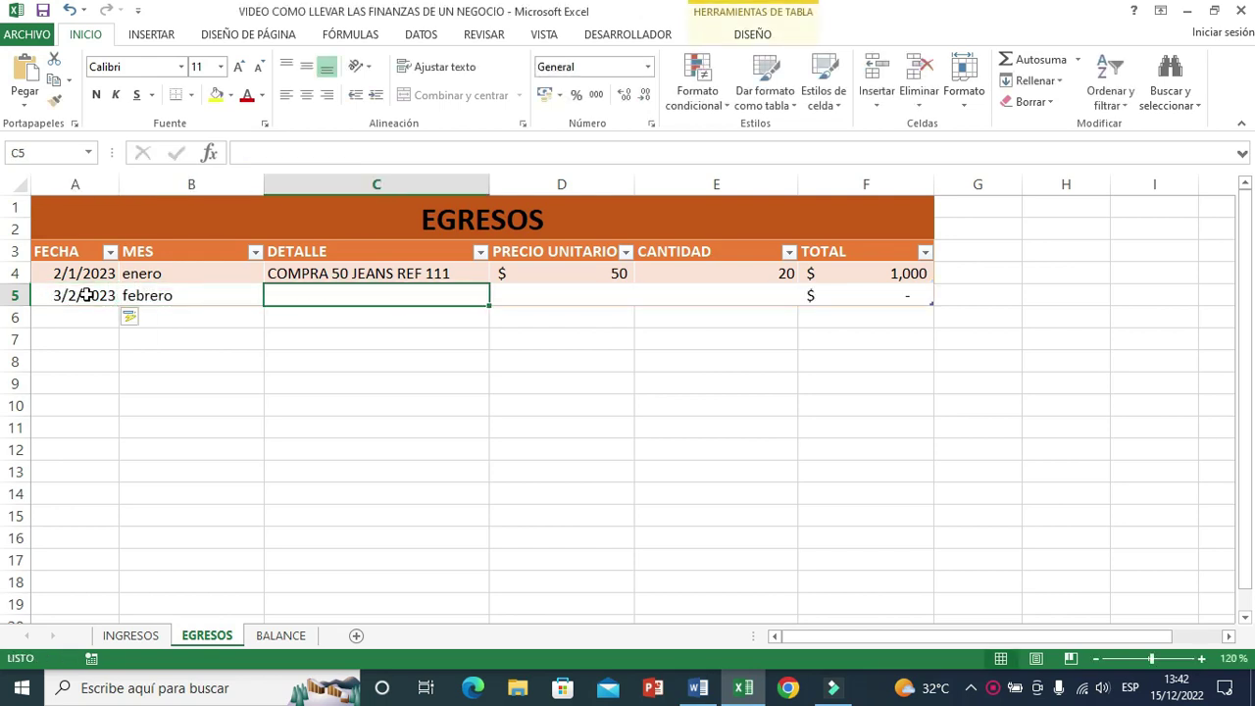
{"action": "type", "text": "PAGO INTE"}
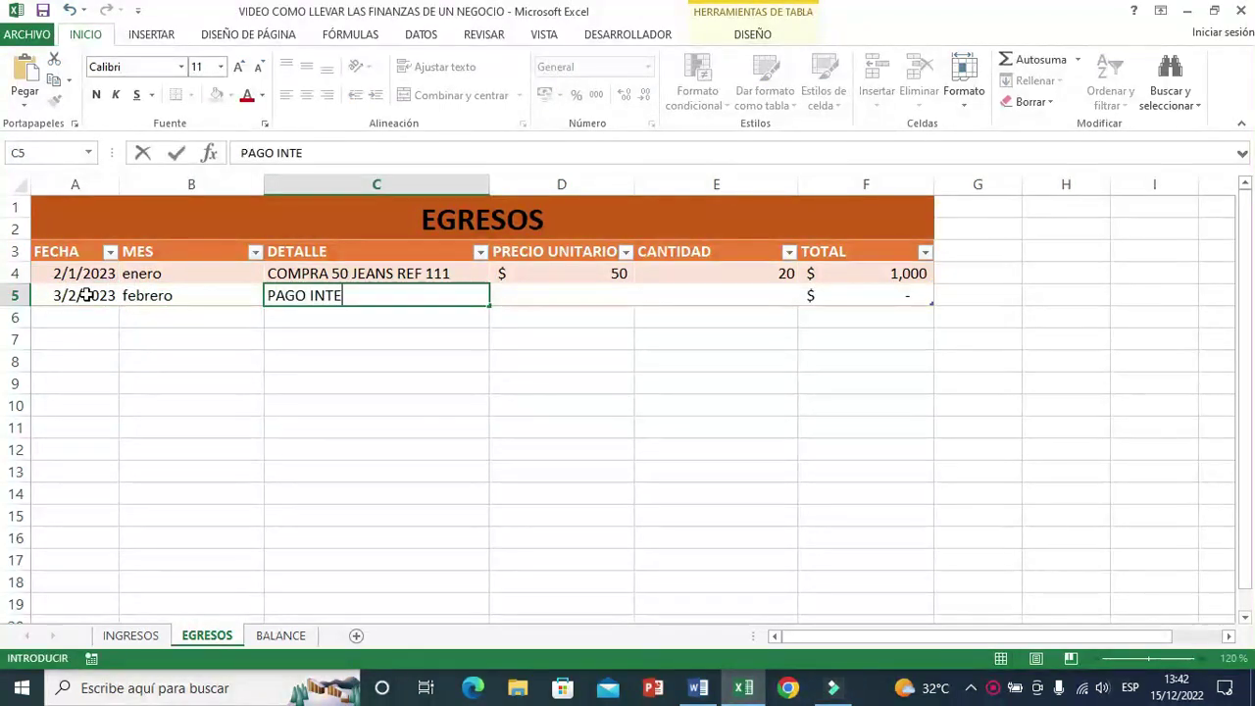
{"action": "type", "text": "RNET TELE"}
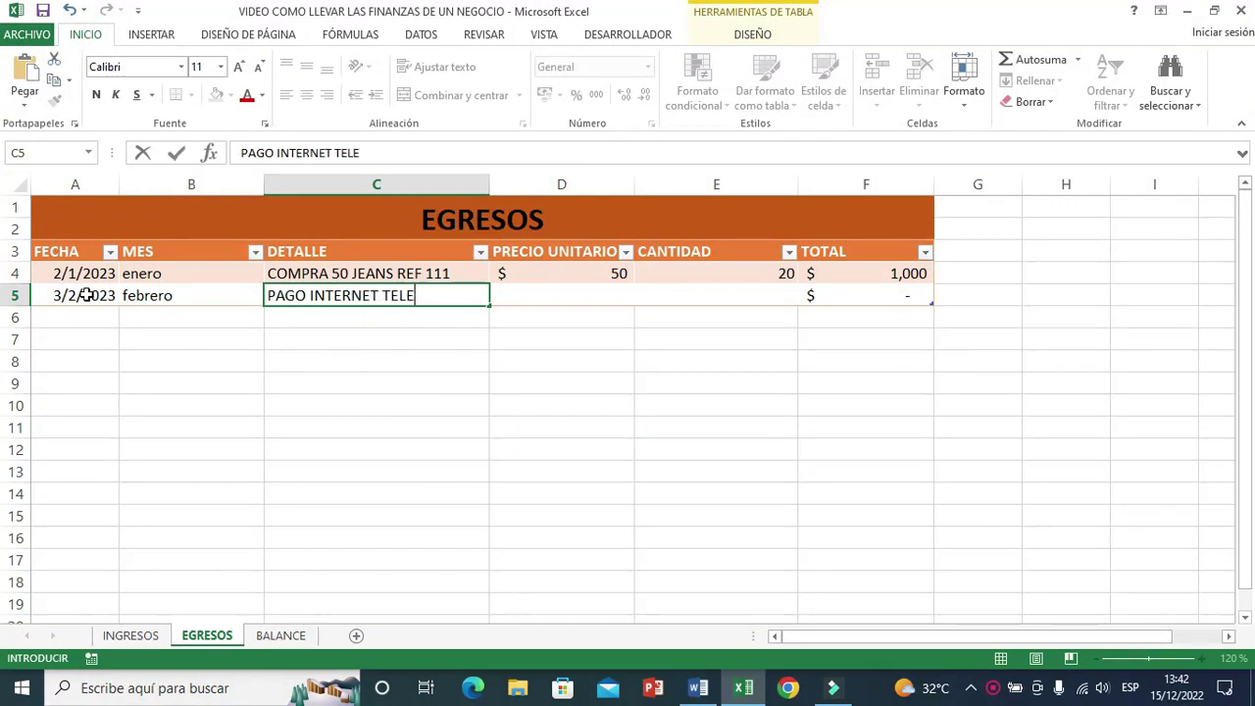
{"action": "key", "text": "Tab"}
{"action": "type", "text": "3"}
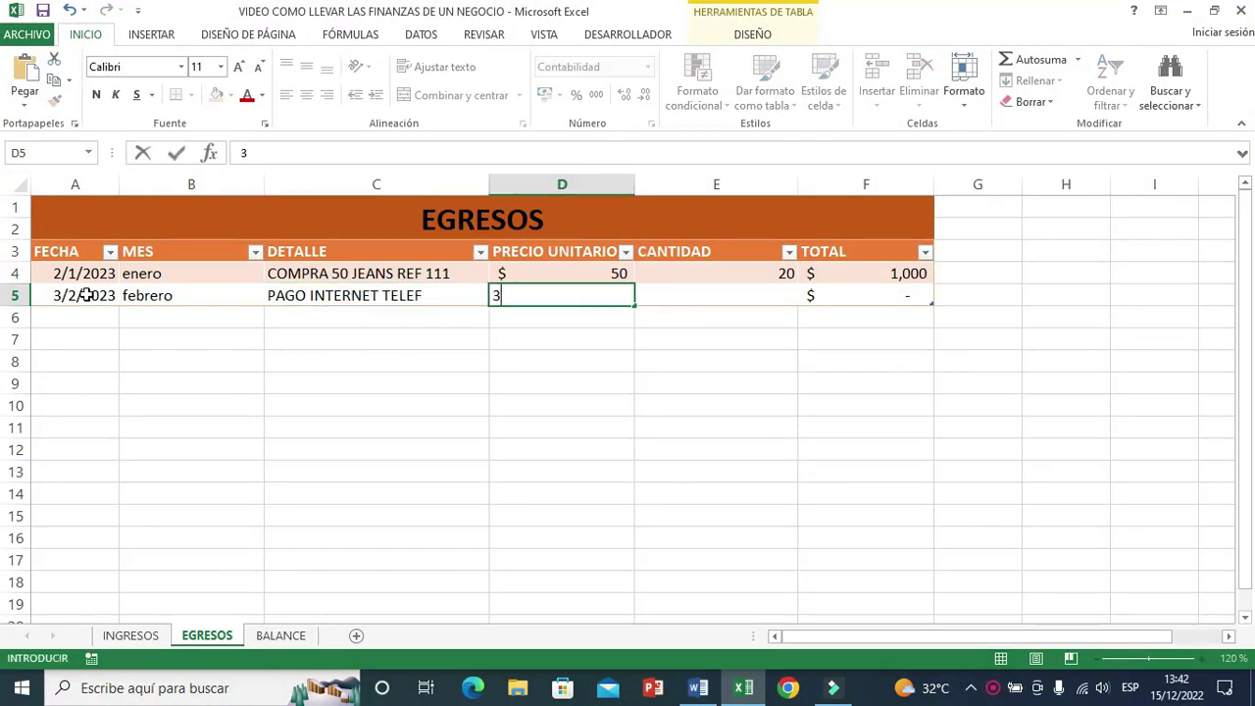
{"action": "type", "text": "0"}
{"action": "key", "text": "Tab"}
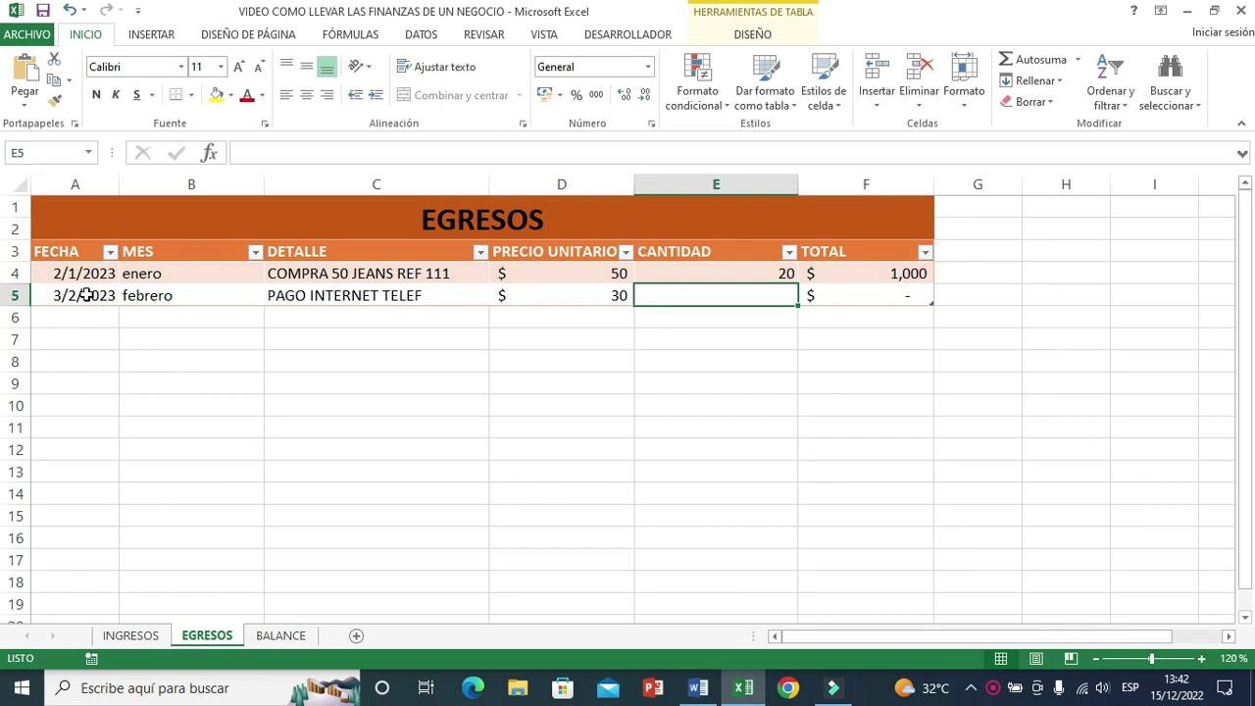
{"action": "type", "text": "2"}
{"action": "key", "text": "Tab"}
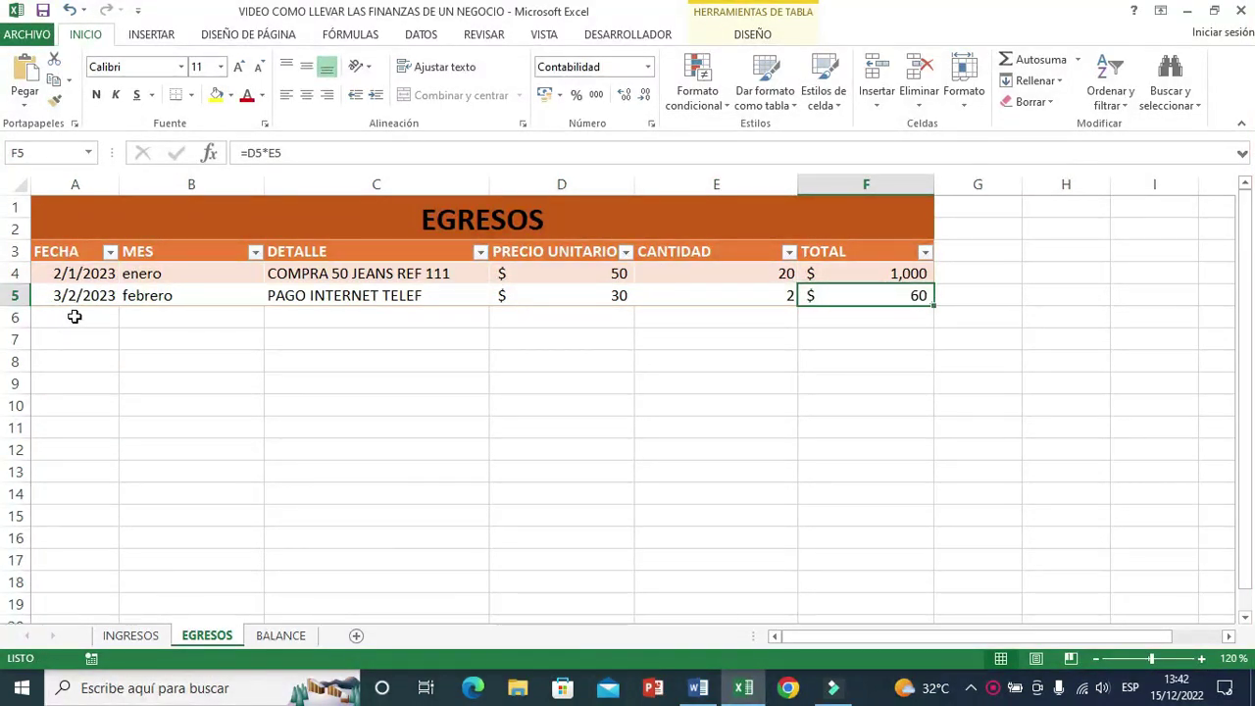
{"action": "left_click", "coordinate": [75, 316]}
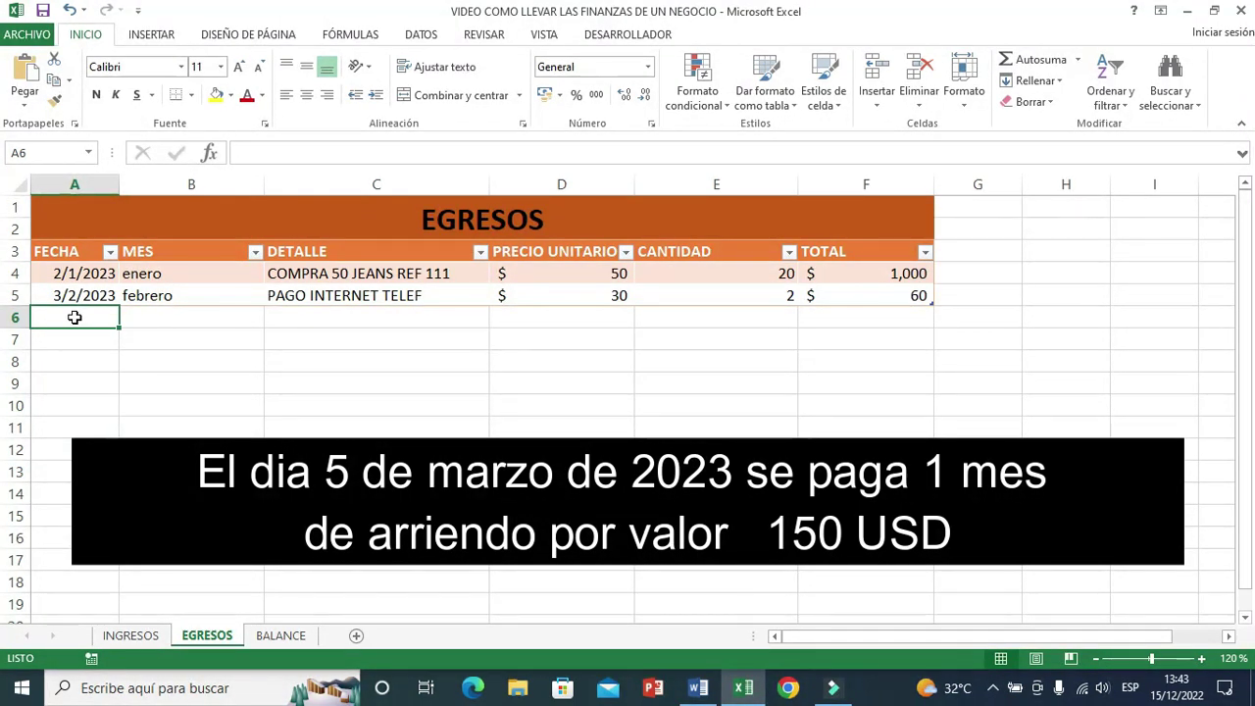
Step: Add the 5/3/2023 PAGO ARRIENDO expense of 150 × 1 in EGRESOS row 6, then go to BALANCE
{"action": "type", "text": "5-03-2023"}
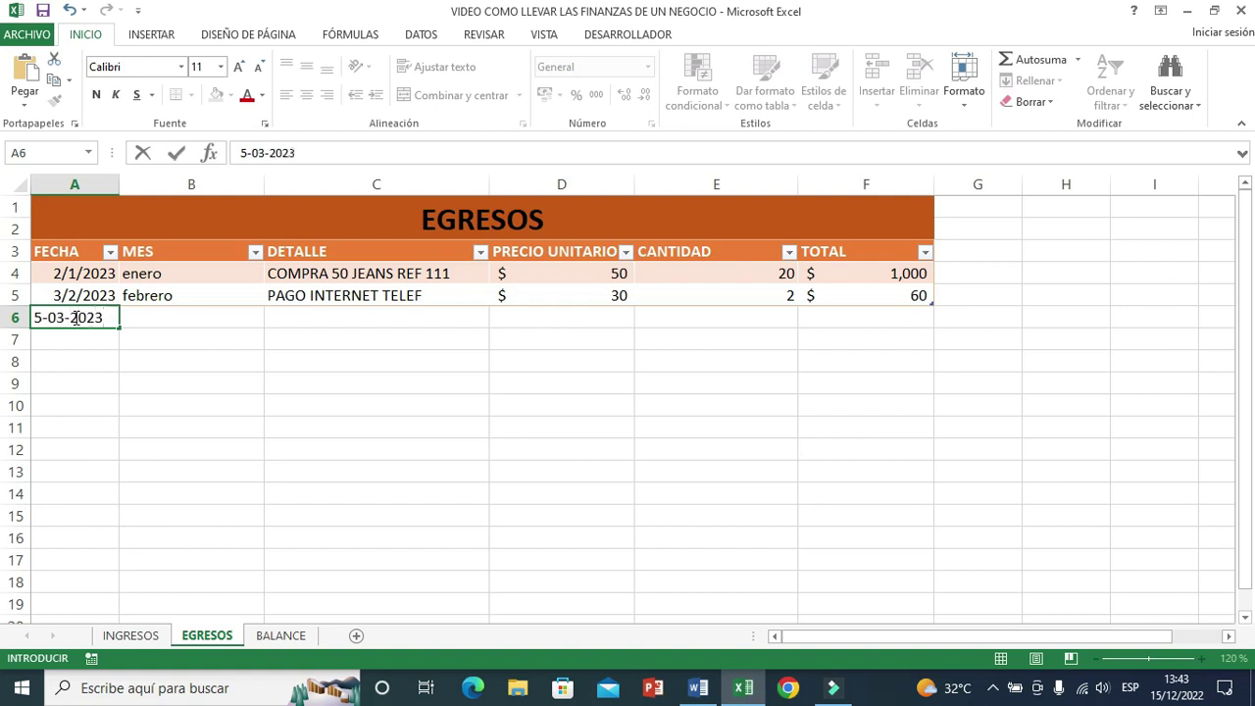
{"action": "key", "text": "Return"}
{"action": "left_click", "coordinate": [318, 323]}
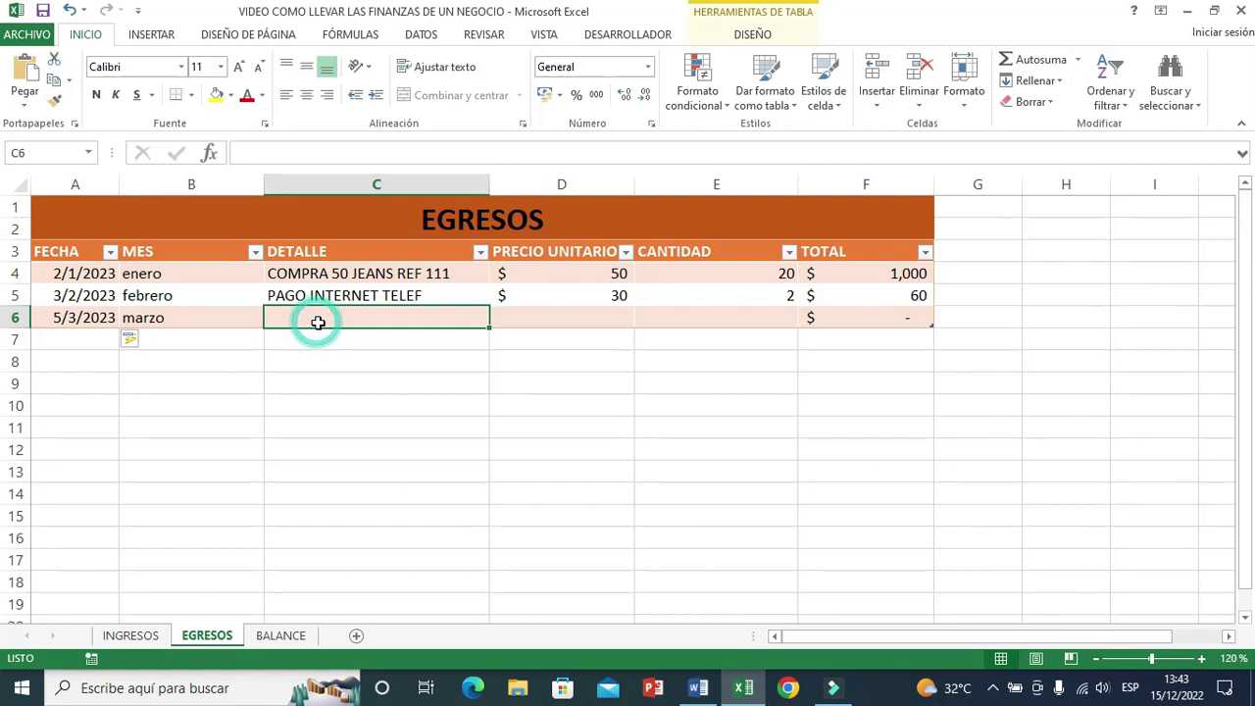
{"action": "type", "text": "PAGO ARRIENDO"}
{"action": "key", "text": "Tab"}
{"action": "type", "text": "1"}
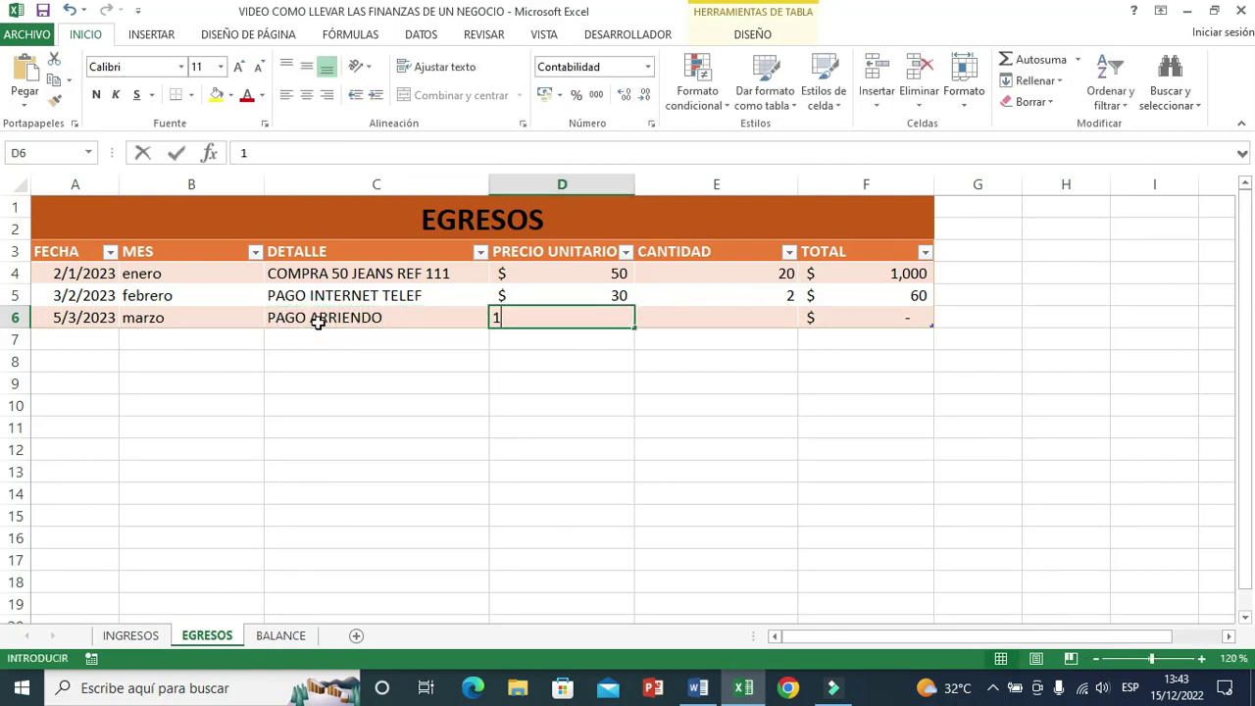
{"action": "type", "text": "5"}
{"action": "key", "text": "Tab"}
{"action": "type", "text": "1"}
{"action": "key", "text": "Tab"}
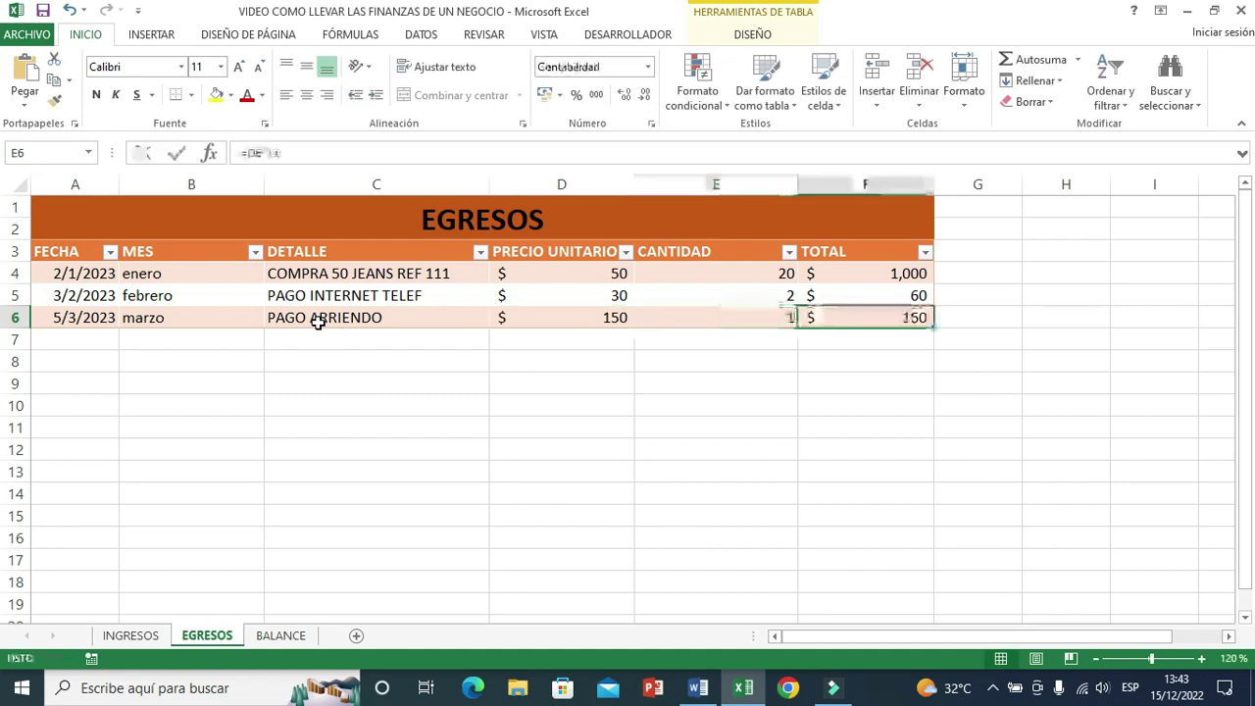
{"action": "left_click", "coordinate": [206, 359]}
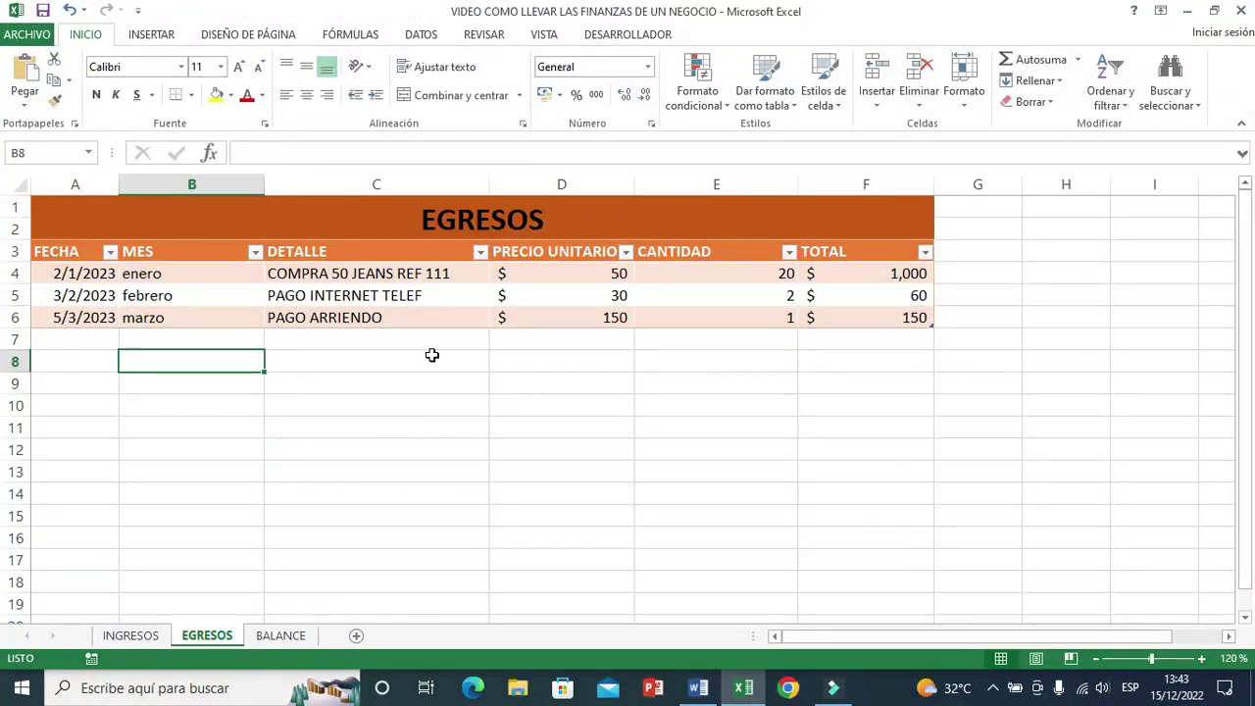
{"action": "left_click", "coordinate": [281, 637]}
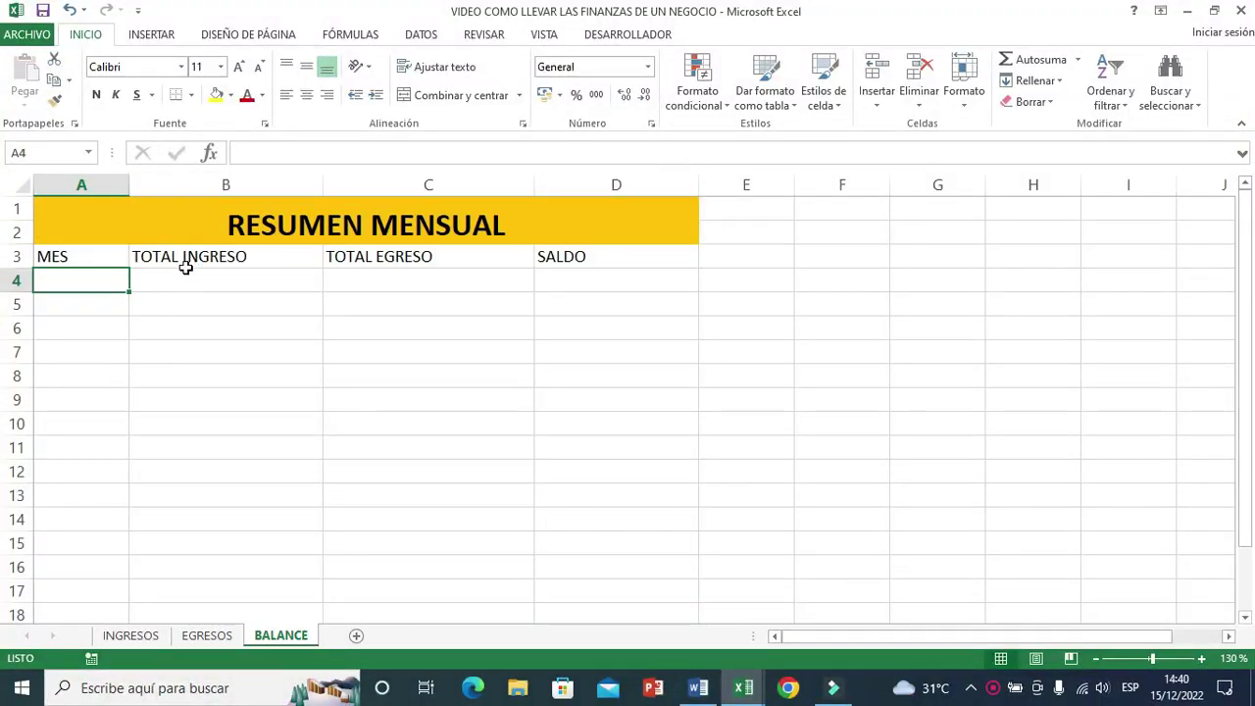
Step: Enter =SUMAR.SI(INGRESO[MES];BALANCE!A4;INGRESO[TOTAL]) in B4 to total income for A4's month
{"action": "left_click", "coordinate": [78, 323]}
{"action": "left_click", "coordinate": [166, 280]}
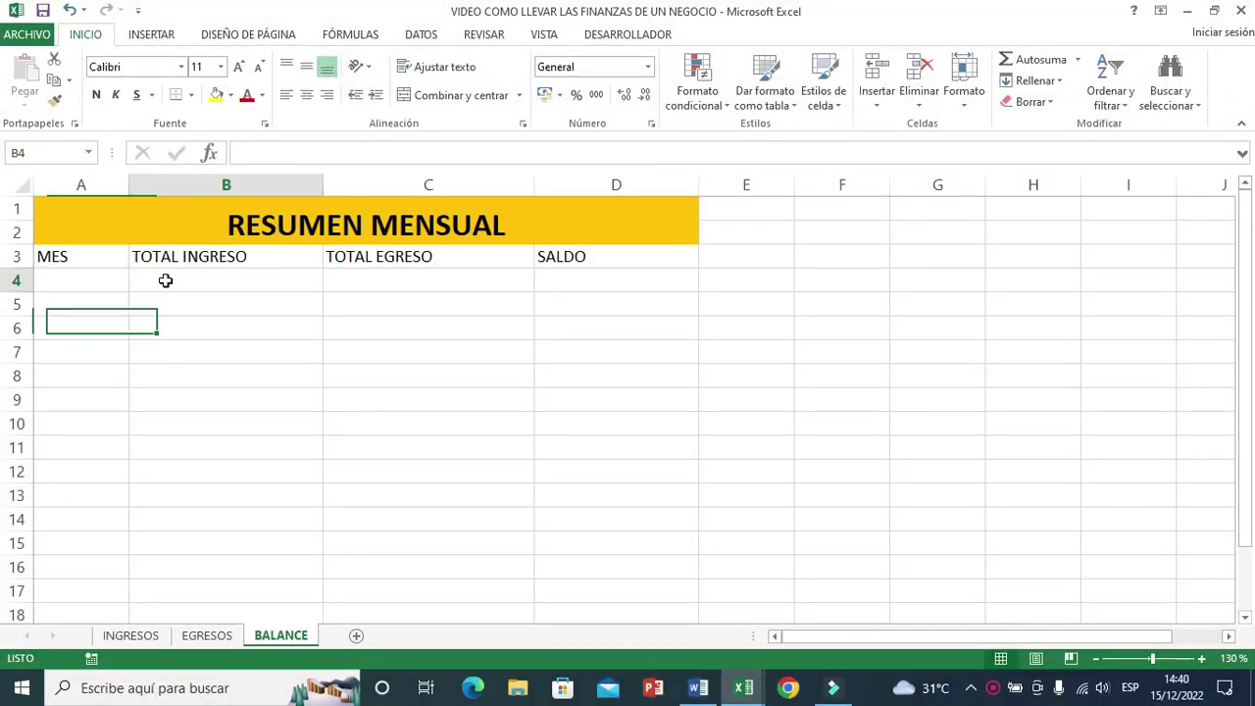
{"action": "type", "text": "=s"}
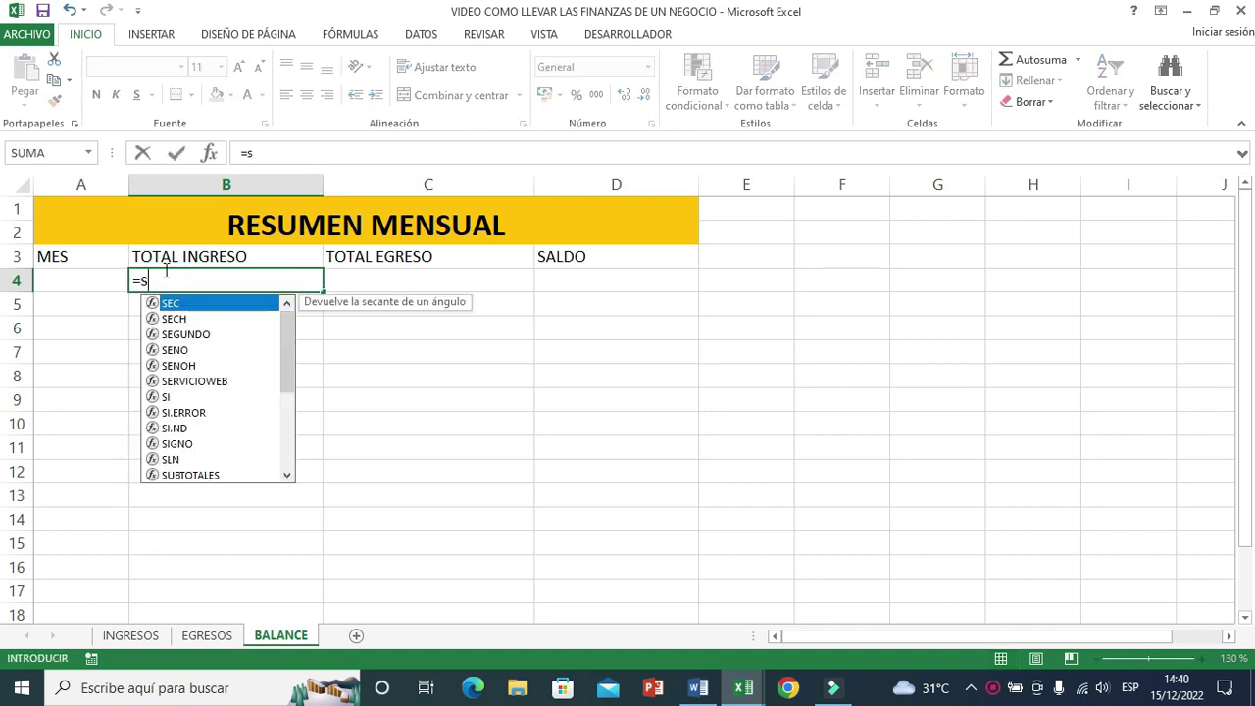
{"action": "type", "text": "uma"}
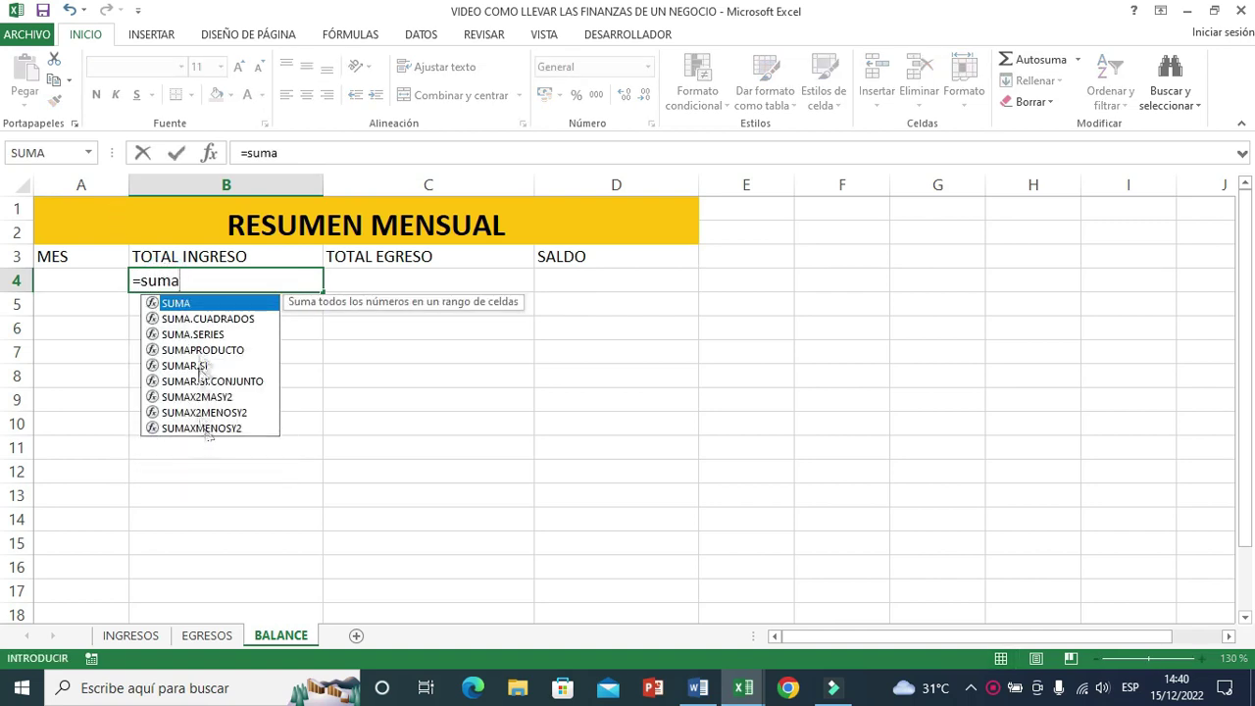
{"action": "double_click", "coordinate": [185, 365]}
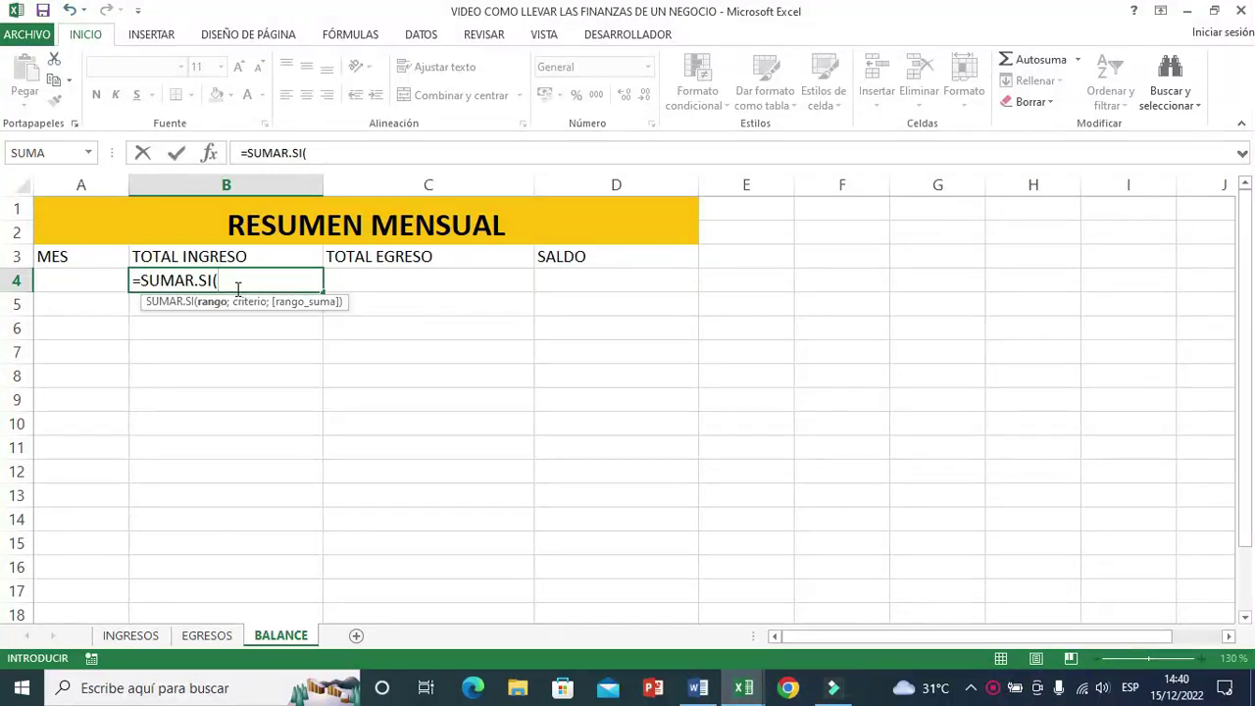
{"action": "left_click", "coordinate": [136, 636]}
{"action": "left_click_drag", "start_coordinate": [165, 274], "coordinate": [167, 335]}
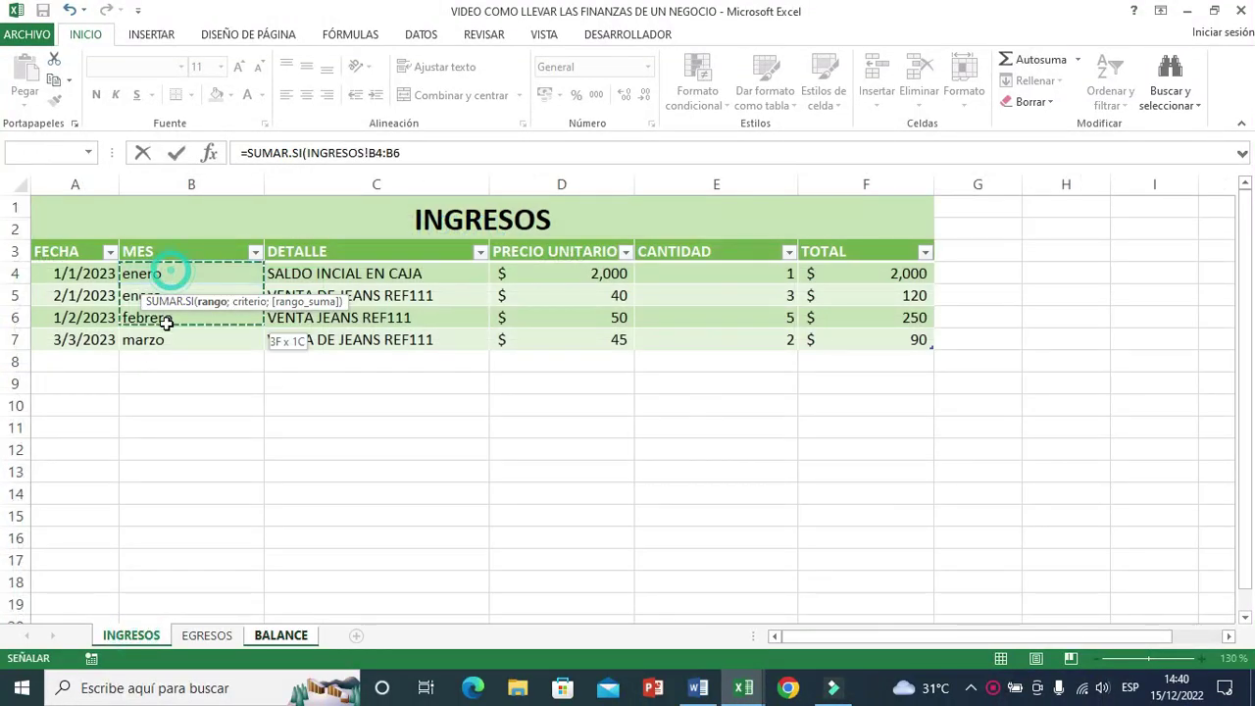
{"action": "type", "text": ";"}
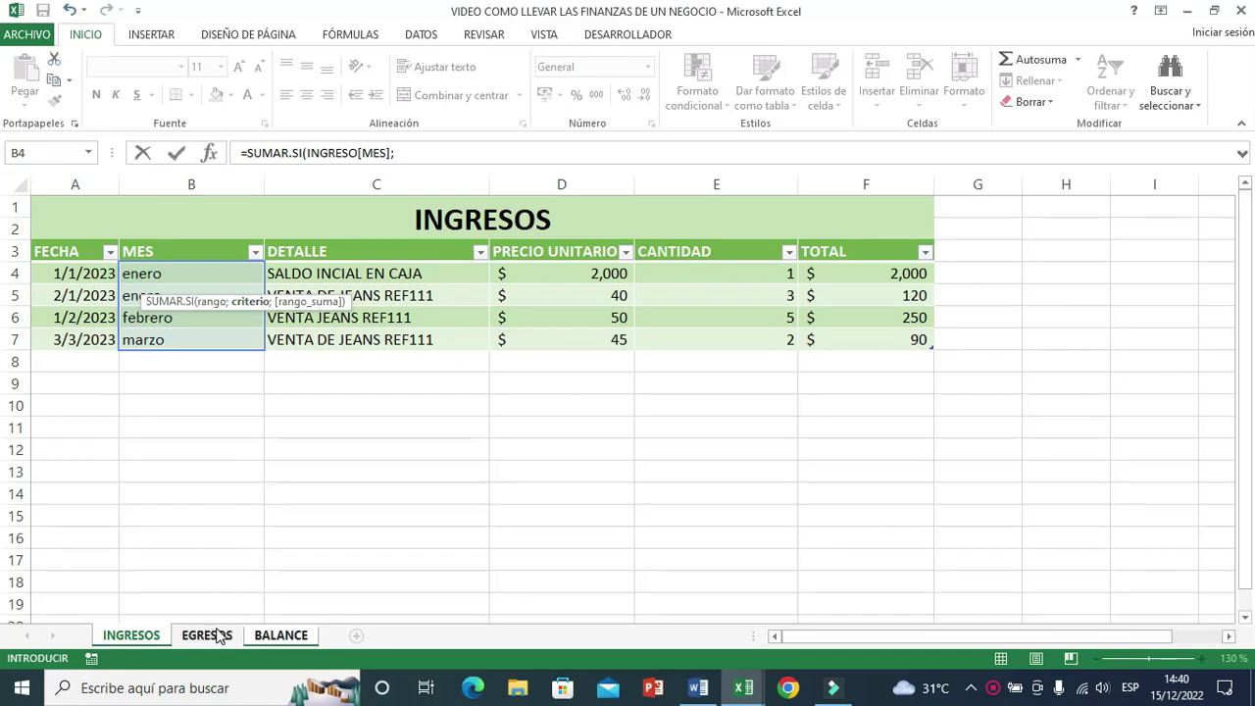
{"action": "left_click", "coordinate": [281, 635]}
{"action": "left_click", "coordinate": [76, 279]}
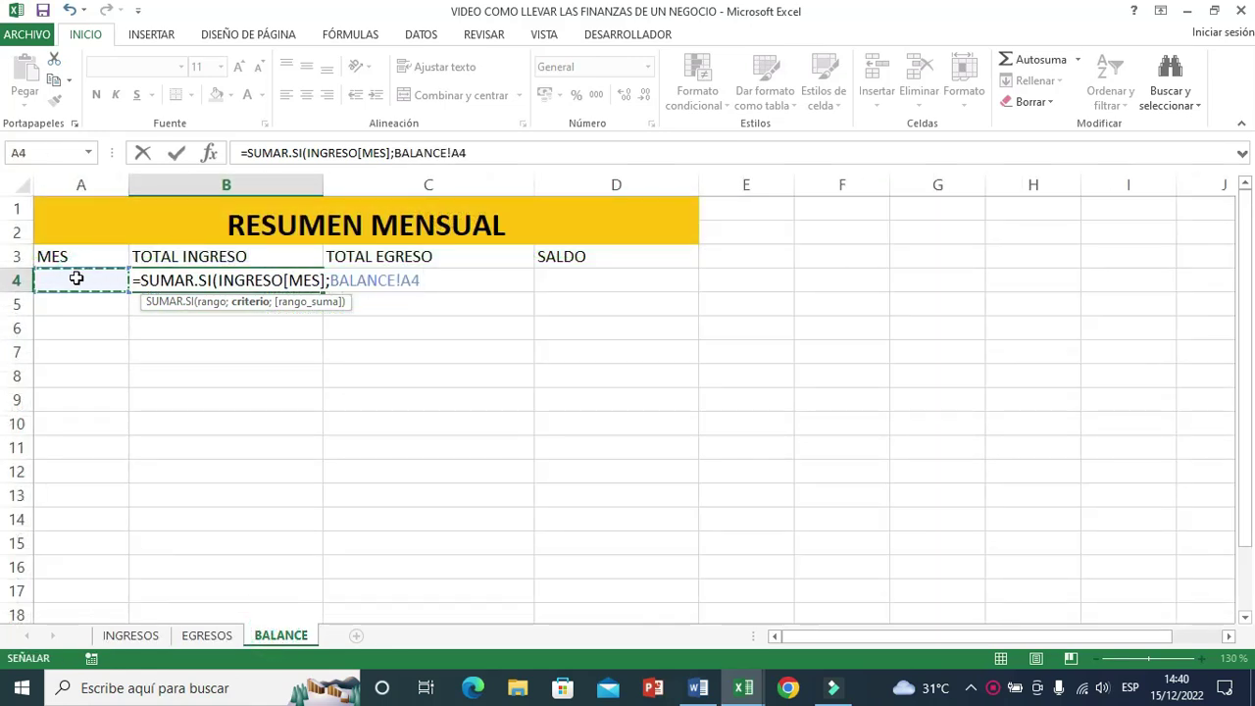
{"action": "type", "text": ";"}
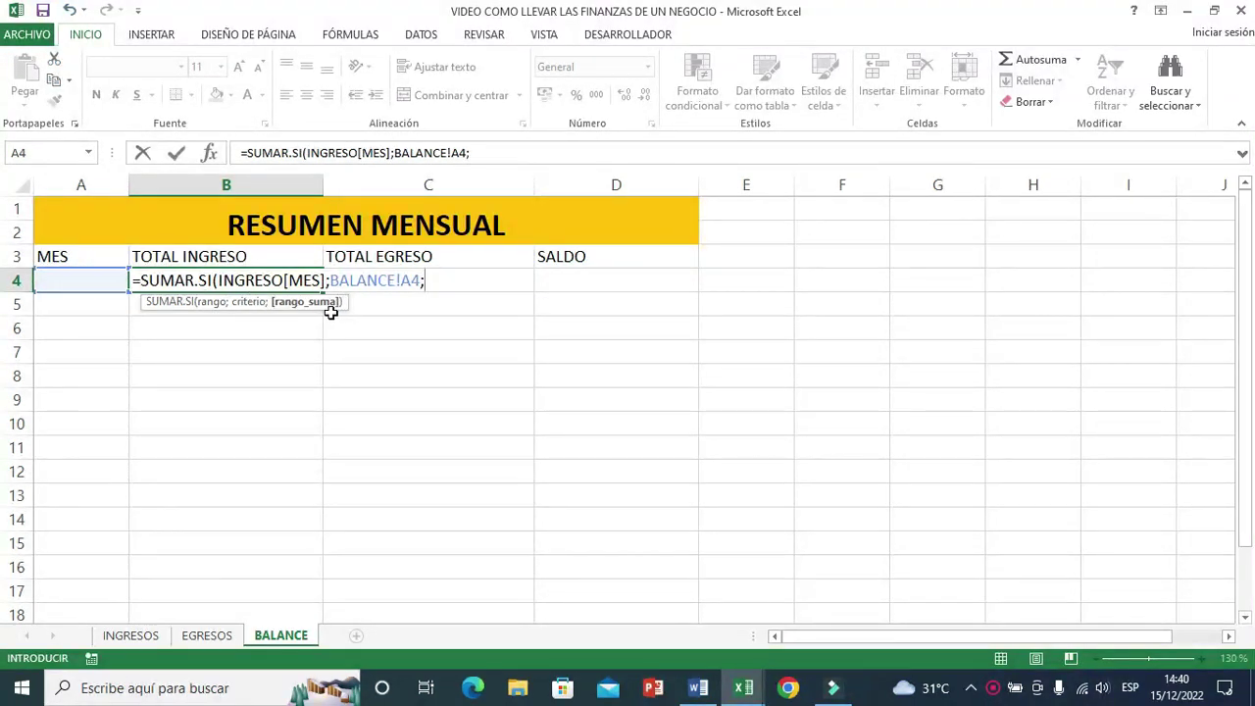
{"action": "left_click", "coordinate": [142, 635]}
{"action": "left_click_drag", "start_coordinate": [853, 274], "coordinate": [861, 340]}
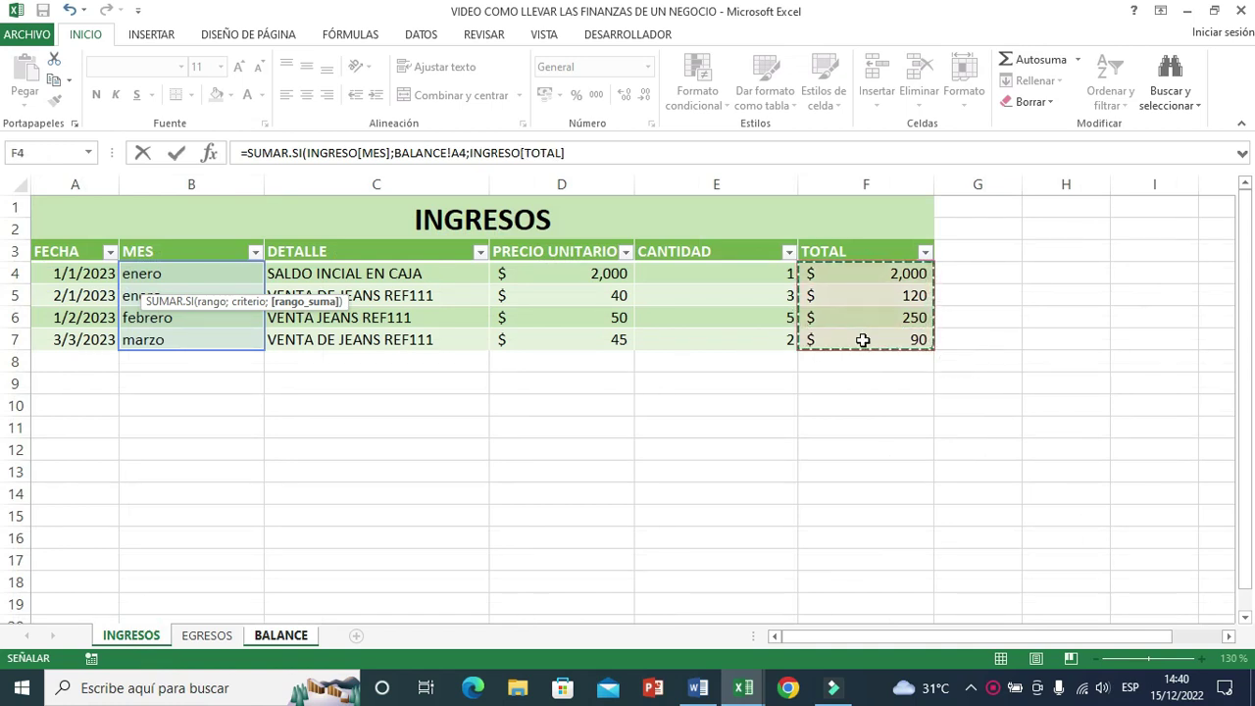
{"action": "key", "text": "Return"}
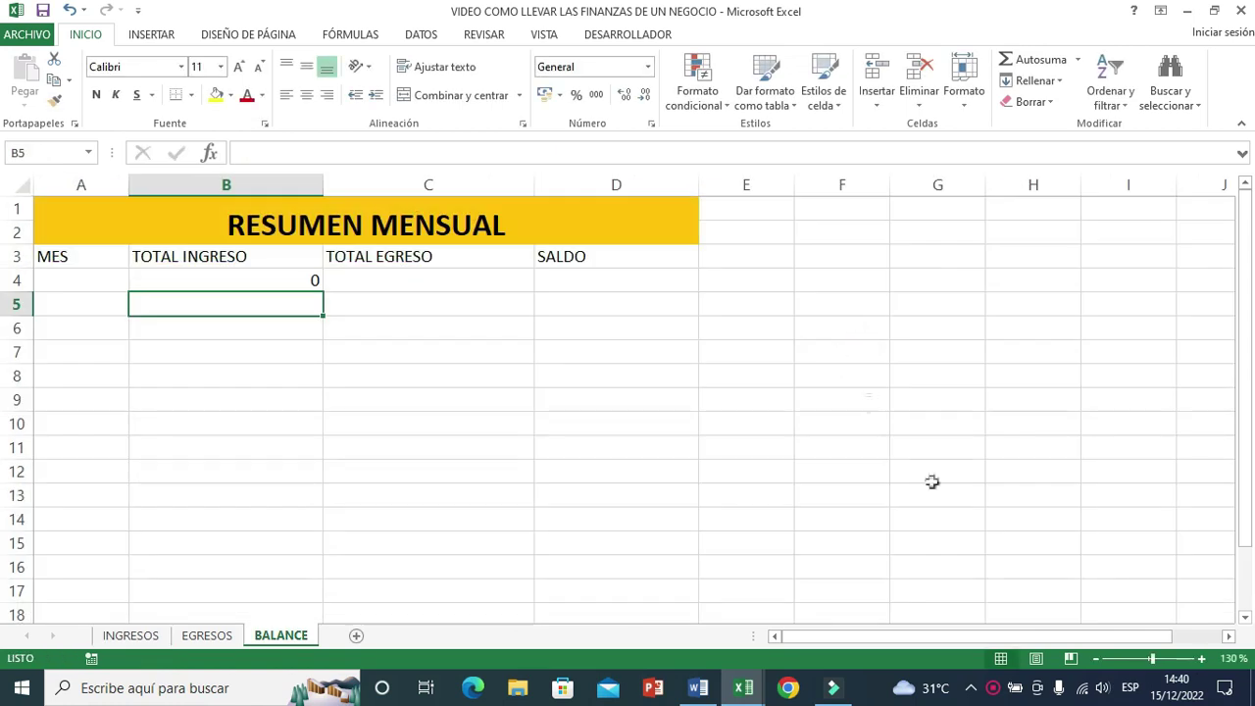
Step: Enter enero as the first month in A4 of the summary
{"action": "left_click", "coordinate": [263, 282]}
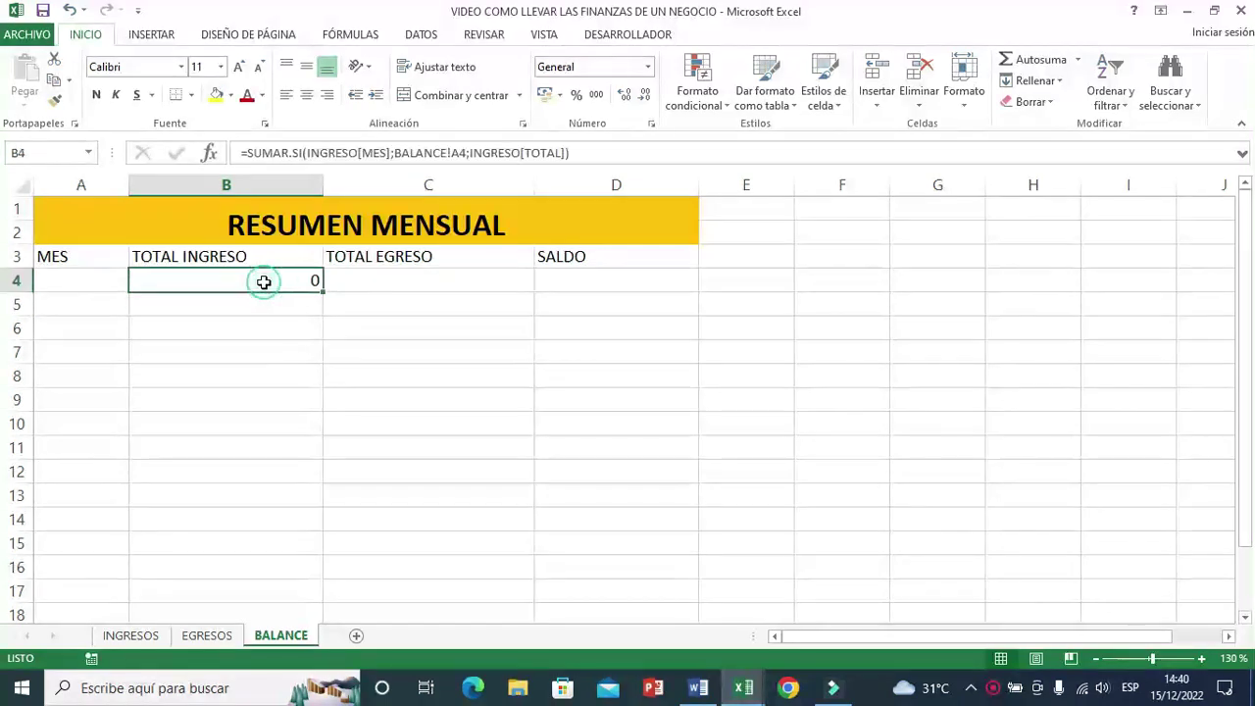
{"action": "left_click", "coordinate": [92, 275]}
{"action": "type", "text": "m"}
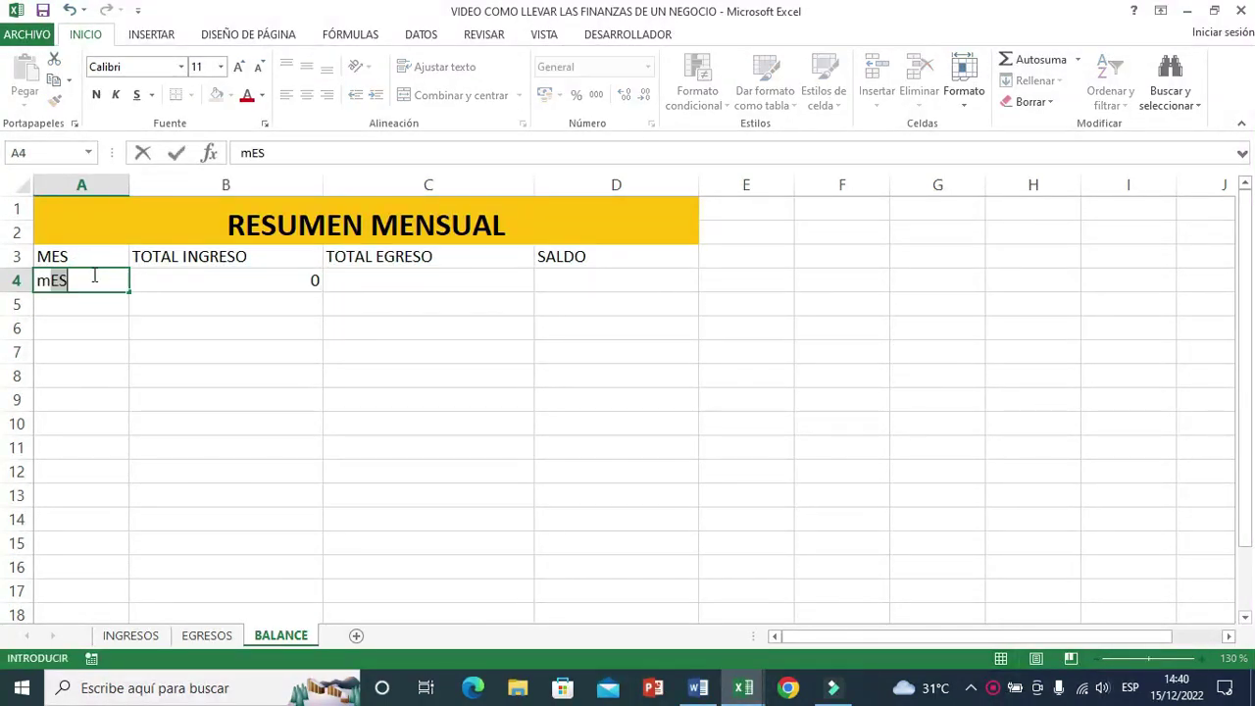
{"action": "key", "text": "BackSpace"}
{"action": "key", "text": "BackSpace"}
{"action": "type", "text": "enero"}
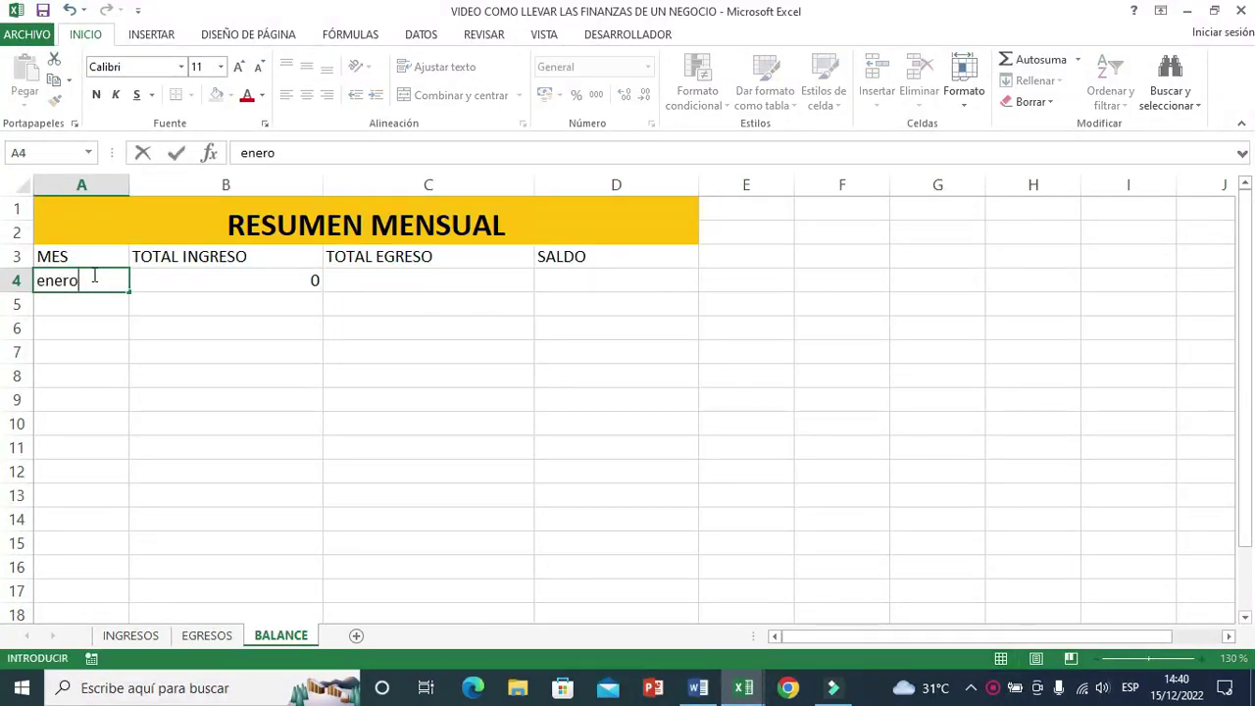
{"action": "key", "text": "Return"}
Step: Verify B4's 2,120 income total against enero's two totals on the INGRESOS sheet
{"action": "left_click", "coordinate": [188, 279]}
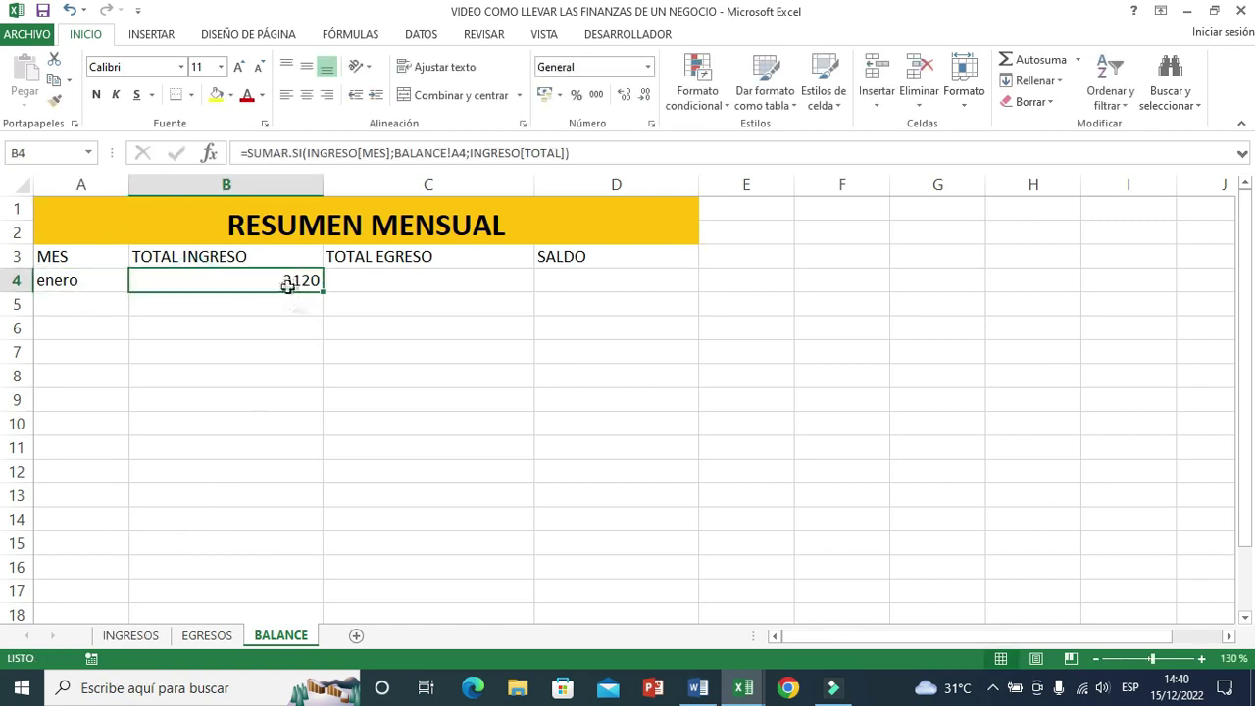
{"action": "left_click", "coordinate": [131, 636]}
{"action": "left_click", "coordinate": [230, 516]}
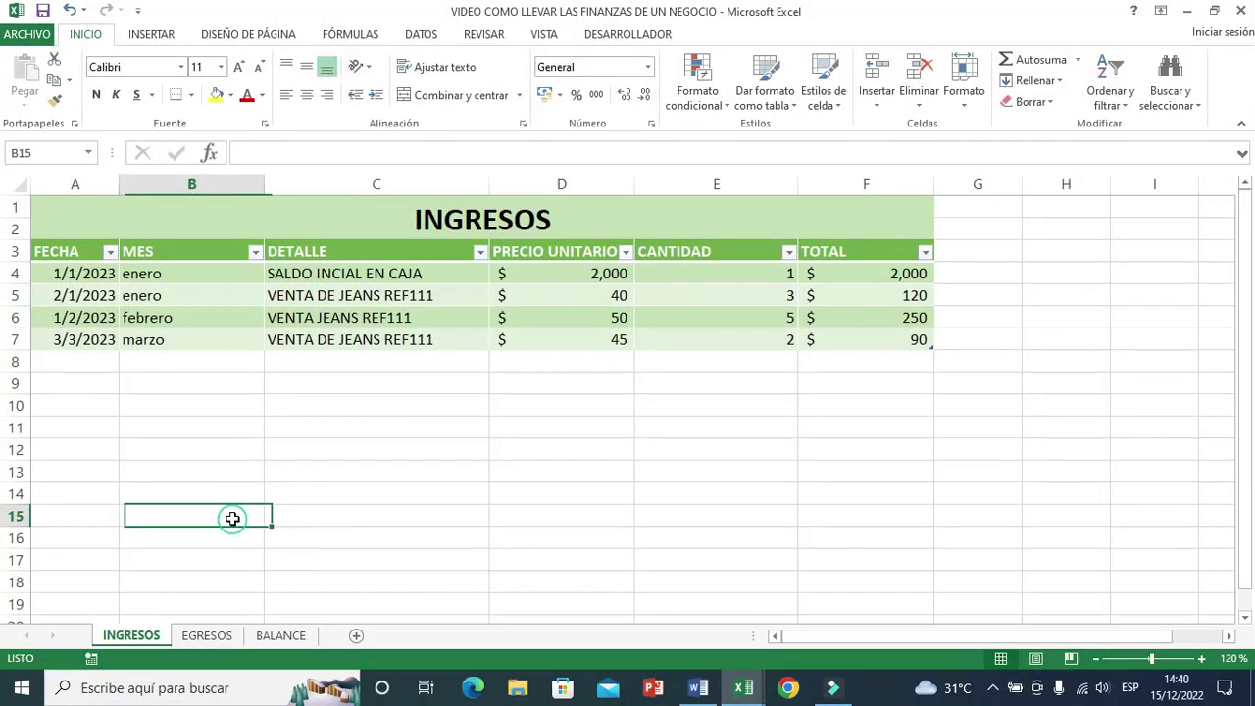
{"action": "left_click_drag", "start_coordinate": [911, 274], "coordinate": [913, 291]}
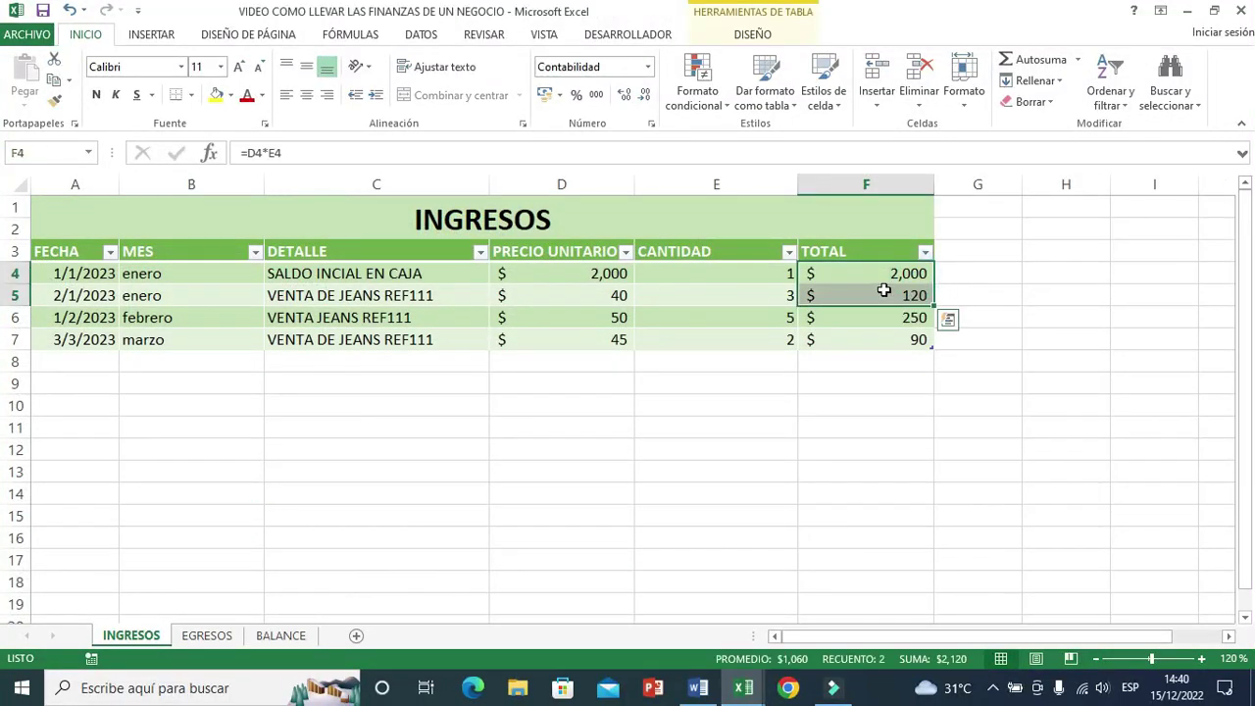
{"action": "left_click", "coordinate": [274, 556]}
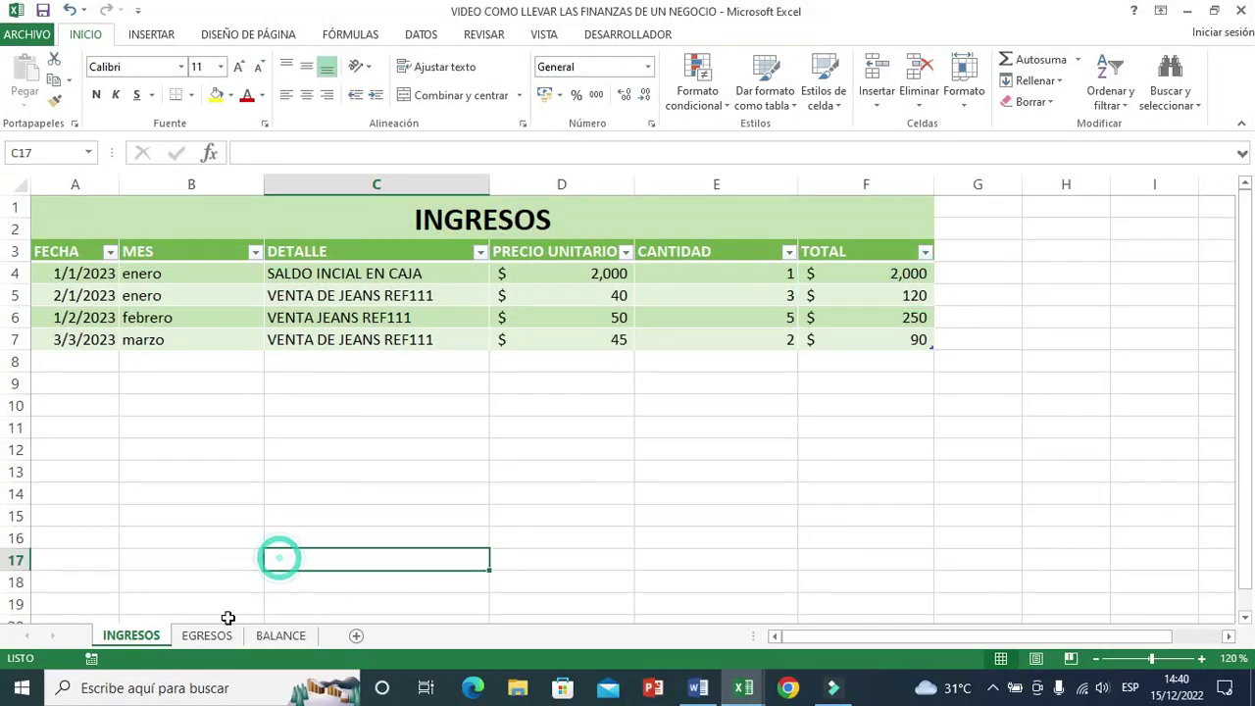
{"action": "left_click", "coordinate": [272, 637]}
Step: Format the summary rows A4:D5 as US dollar accounting with no decimals
{"action": "left_click_drag", "start_coordinate": [92, 283], "coordinate": [600, 305]}
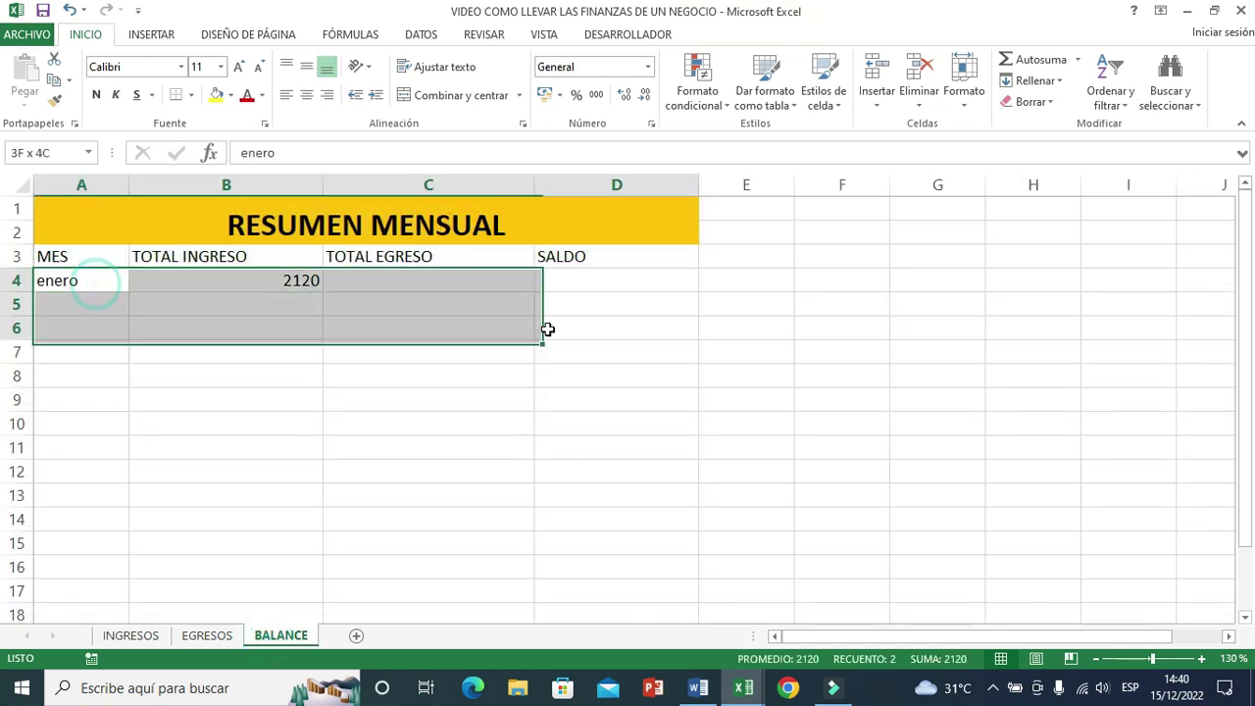
{"action": "left_click", "coordinate": [560, 95]}
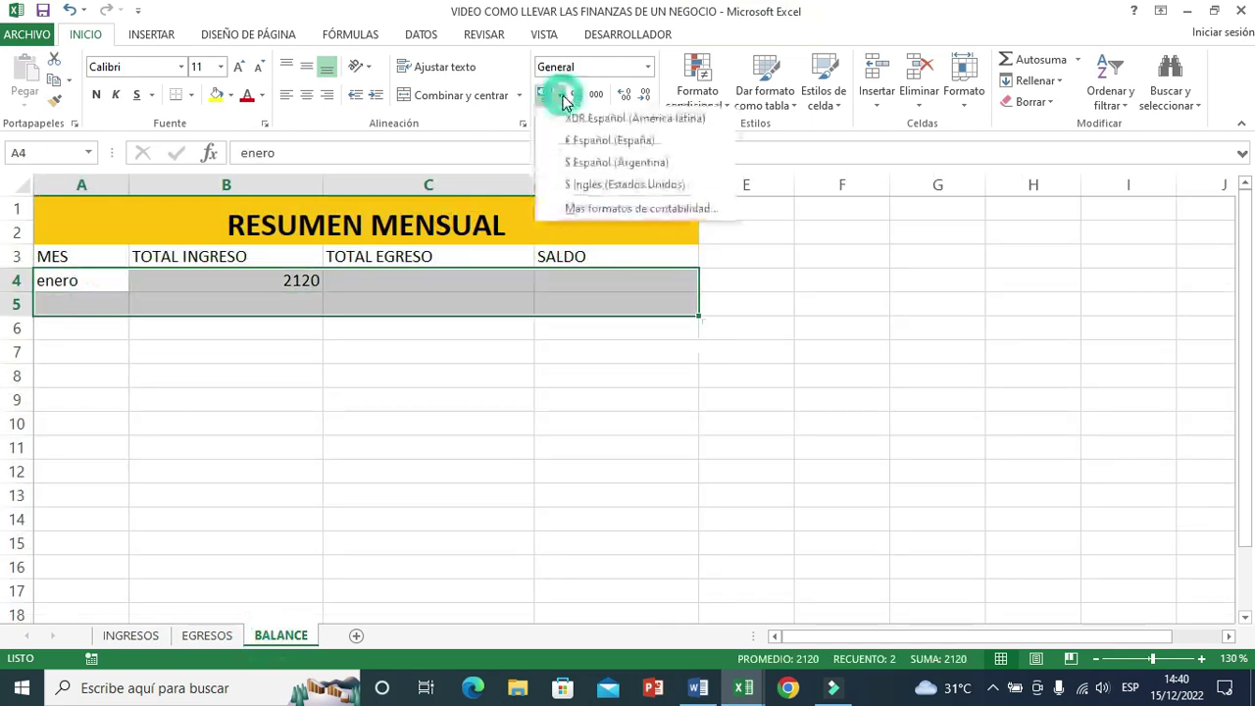
{"action": "left_click", "coordinate": [589, 185]}
{"action": "double_click", "coordinate": [644, 96]}
{"action": "left_click_drag", "start_coordinate": [521, 328], "coordinate": [516, 343]}
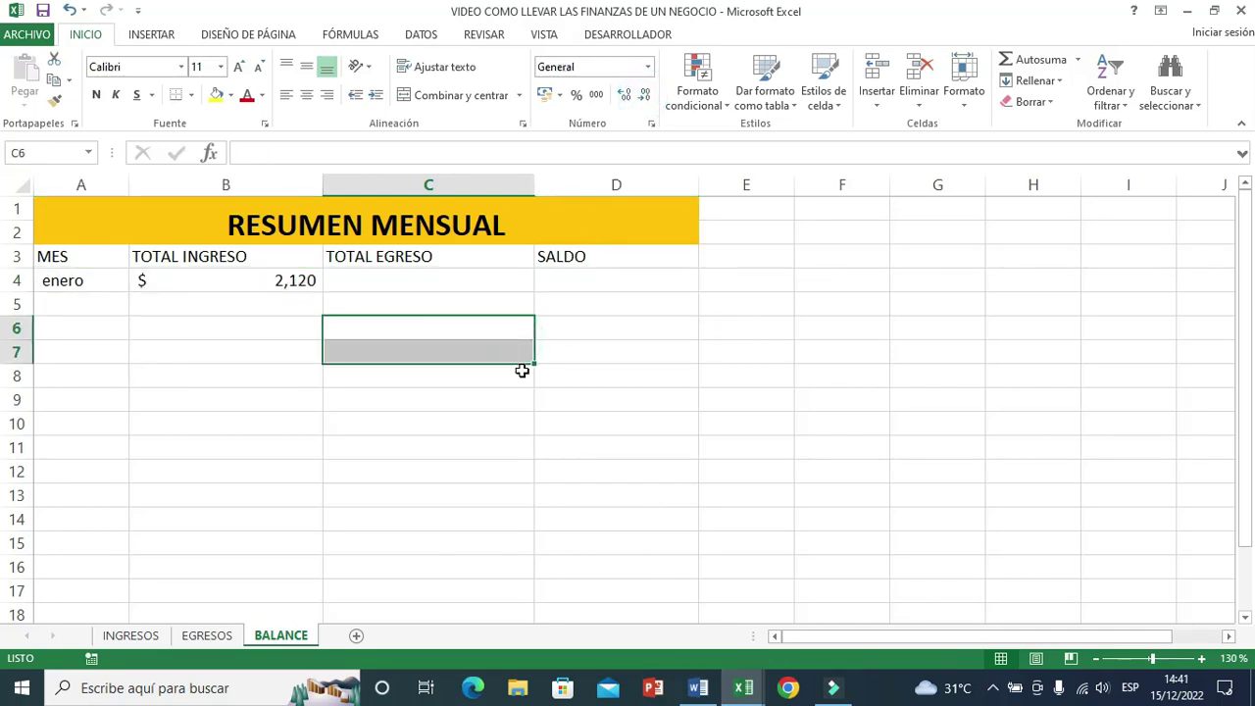
{"action": "left_click", "coordinate": [588, 324]}
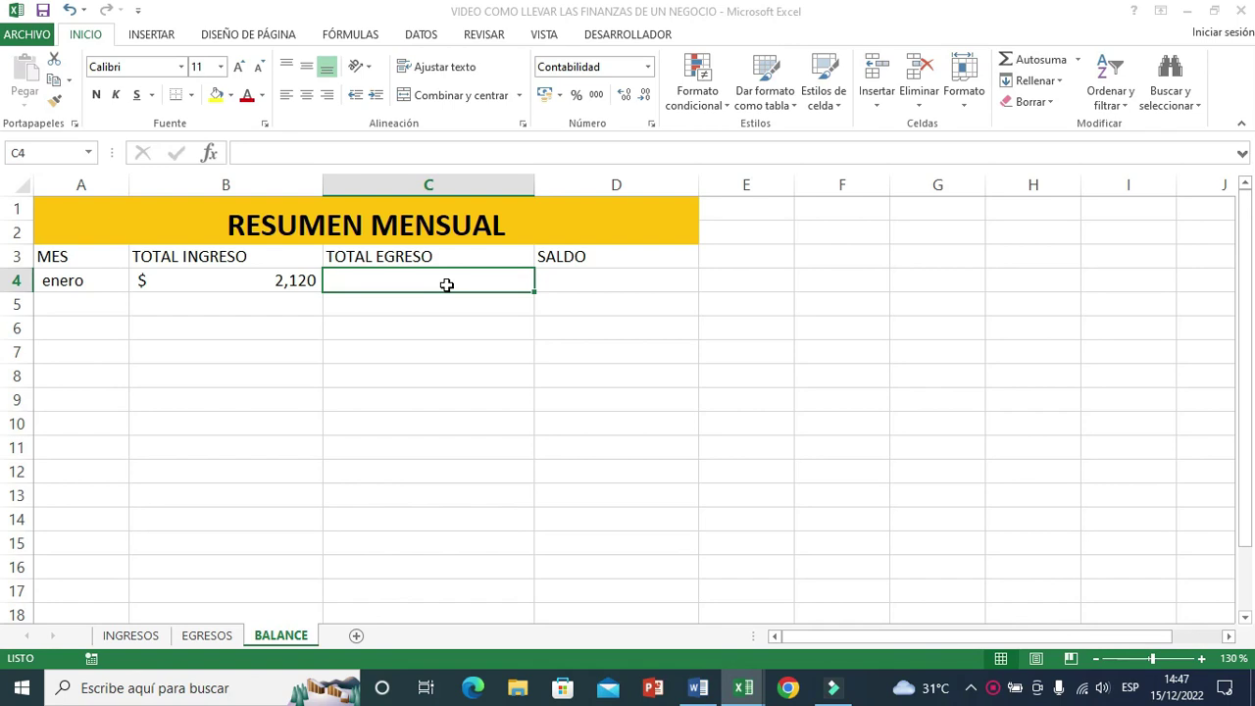
Step: Enter =SUMAR.SI(EGRESOS[MES];BALANCE!A4;EGRESOS[TOTAL]) in C4, giving enero's $1,000 expense total
{"action": "type", "text": "=suma"}
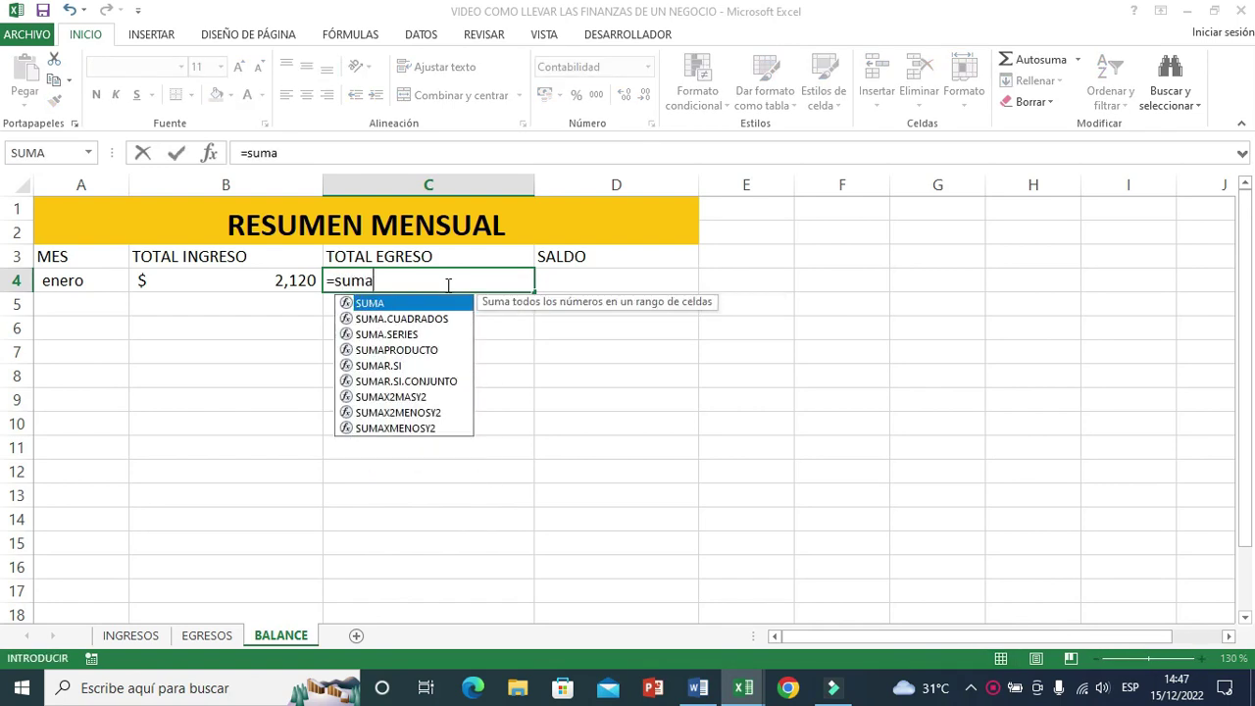
{"action": "type", "text": "r"}
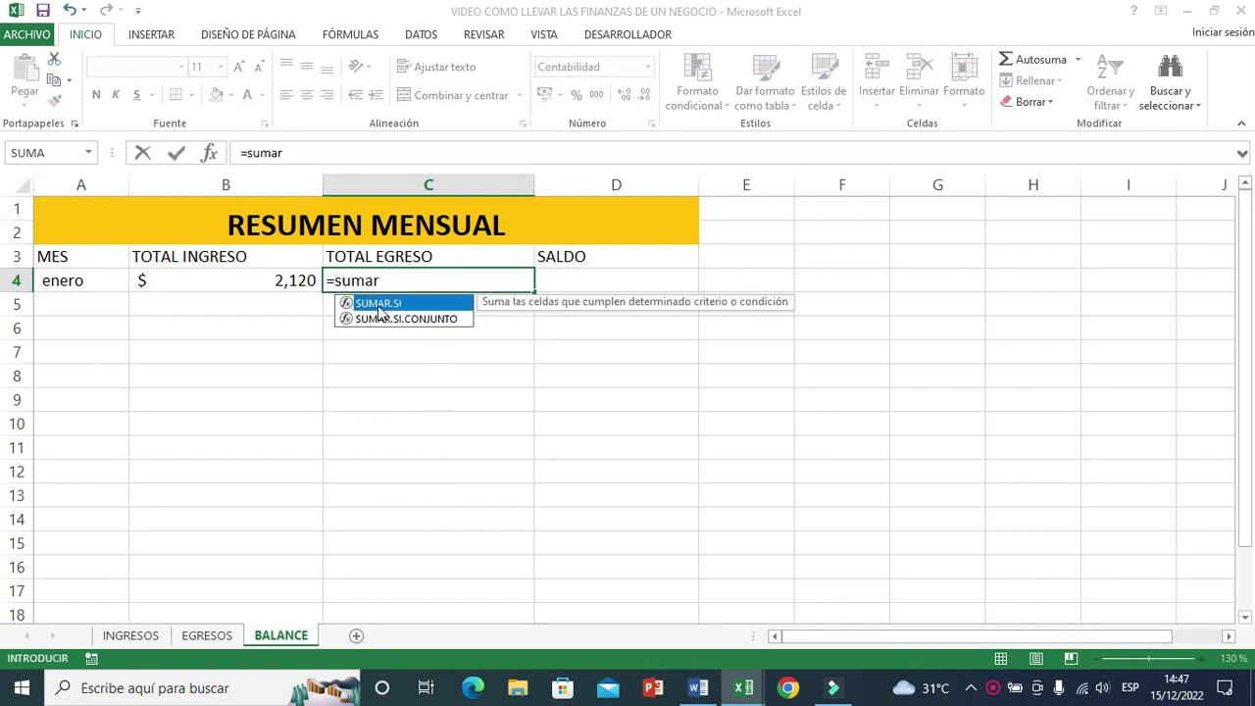
{"action": "double_click", "coordinate": [379, 311]}
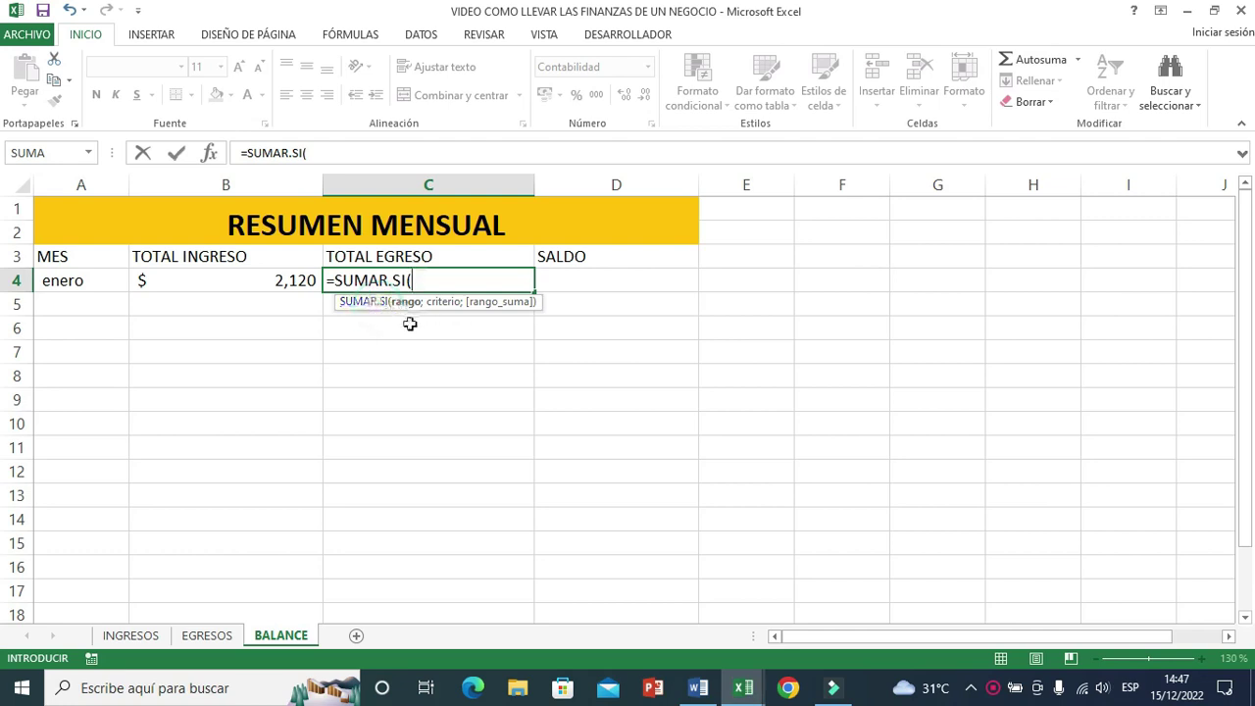
{"action": "left_click", "coordinate": [231, 635]}
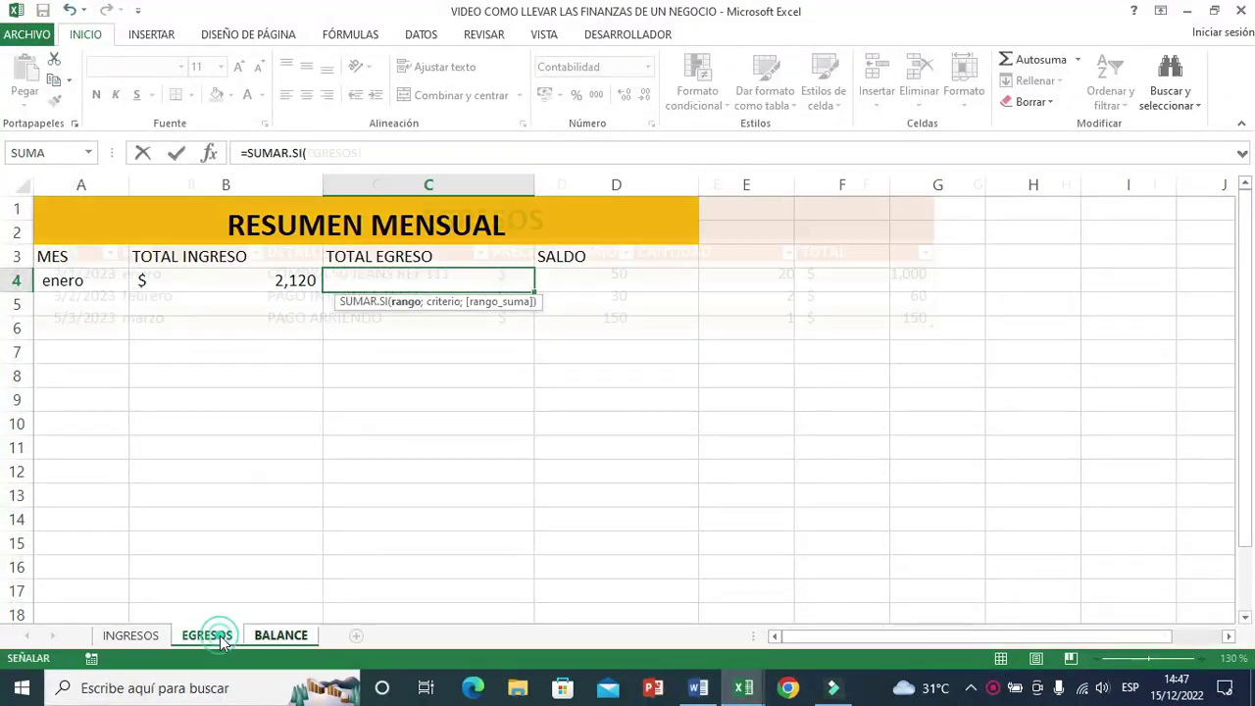
{"action": "left_click_drag", "start_coordinate": [173, 272], "coordinate": [168, 323]}
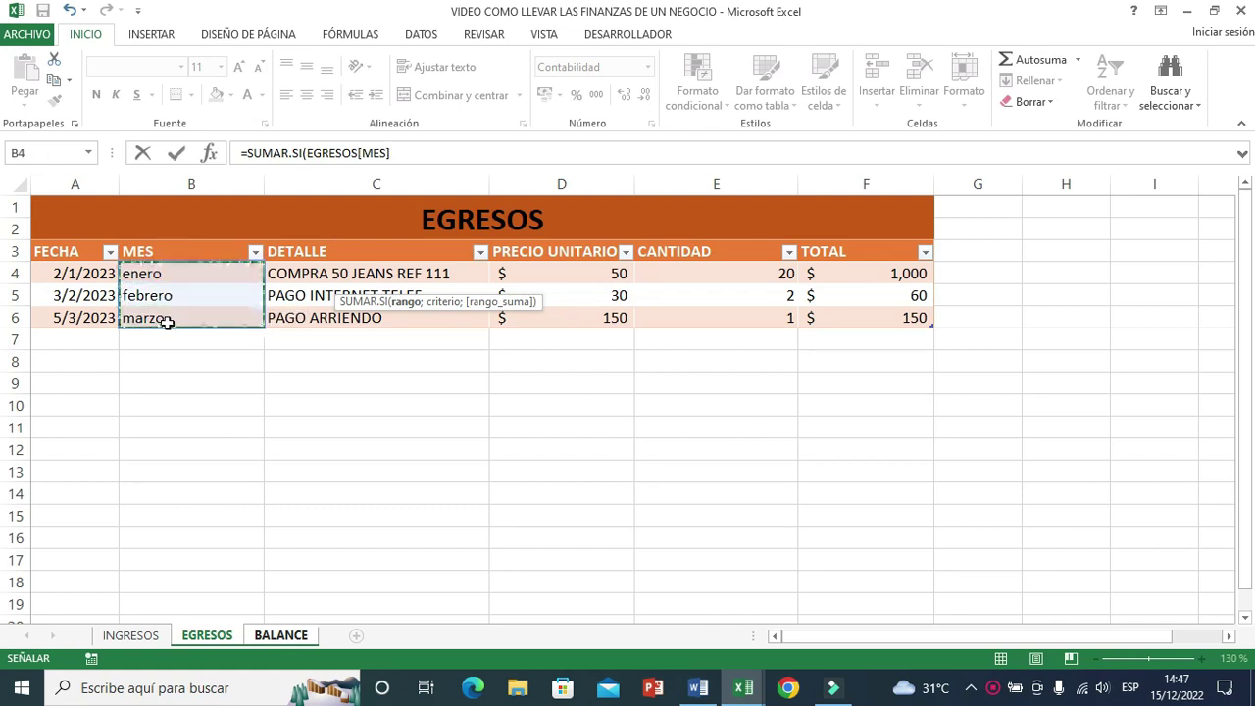
{"action": "type", "text": ";"}
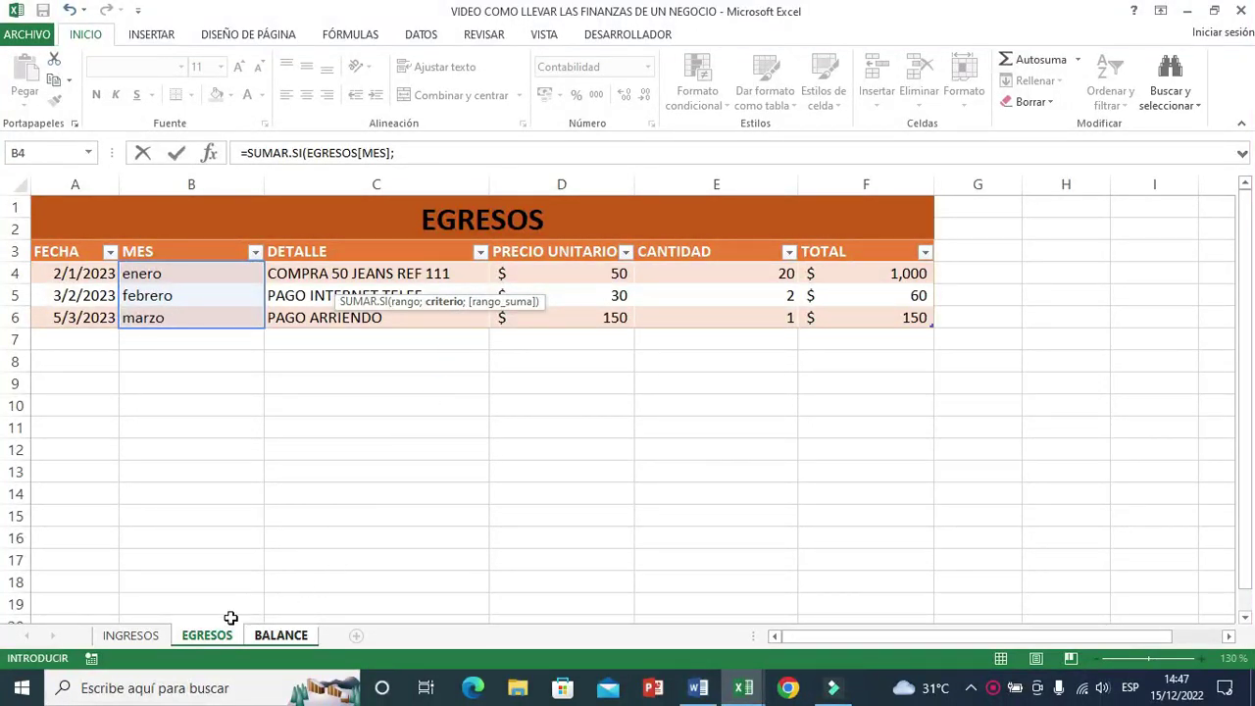
{"action": "left_click", "coordinate": [279, 636]}
{"action": "left_click", "coordinate": [88, 283]}
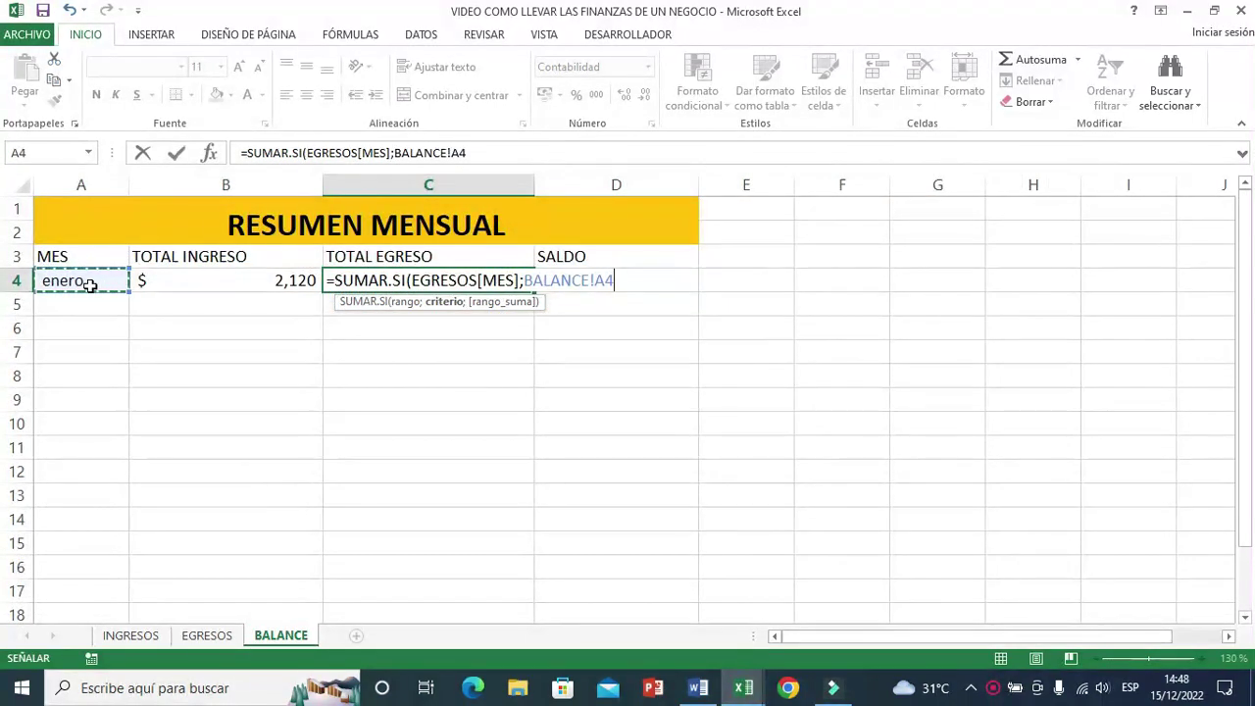
{"action": "type", "text": ";"}
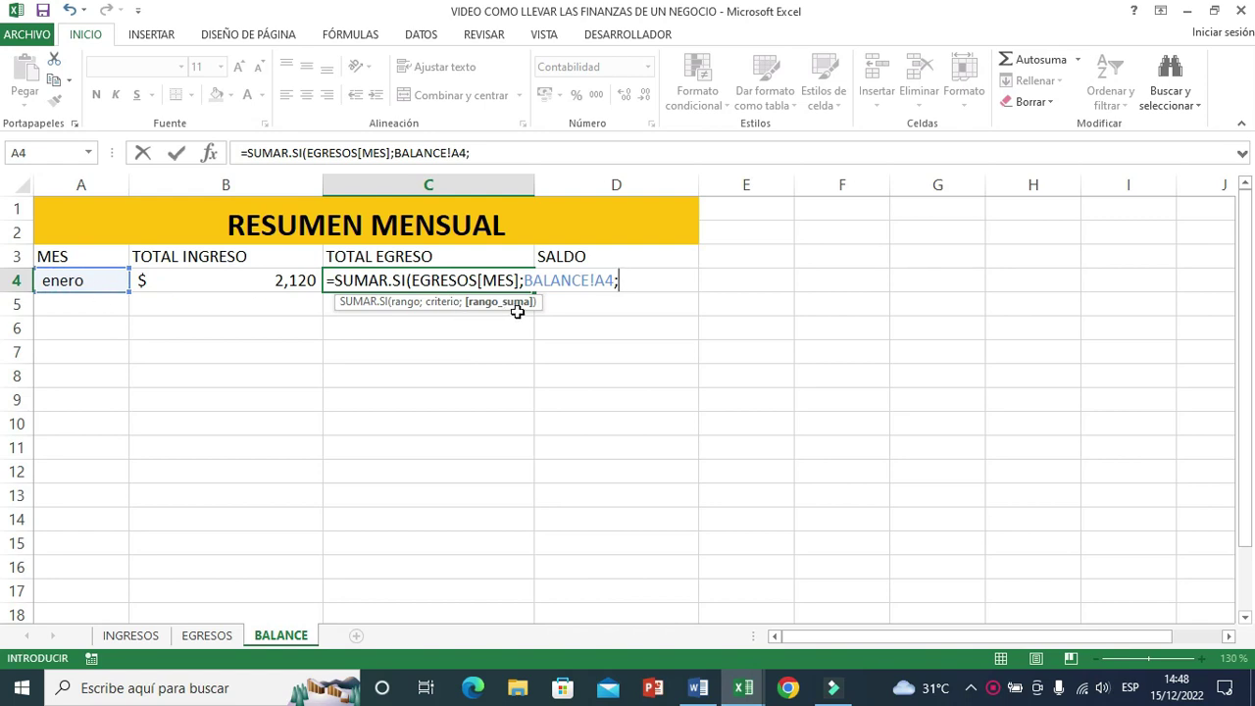
{"action": "left_click", "coordinate": [218, 637]}
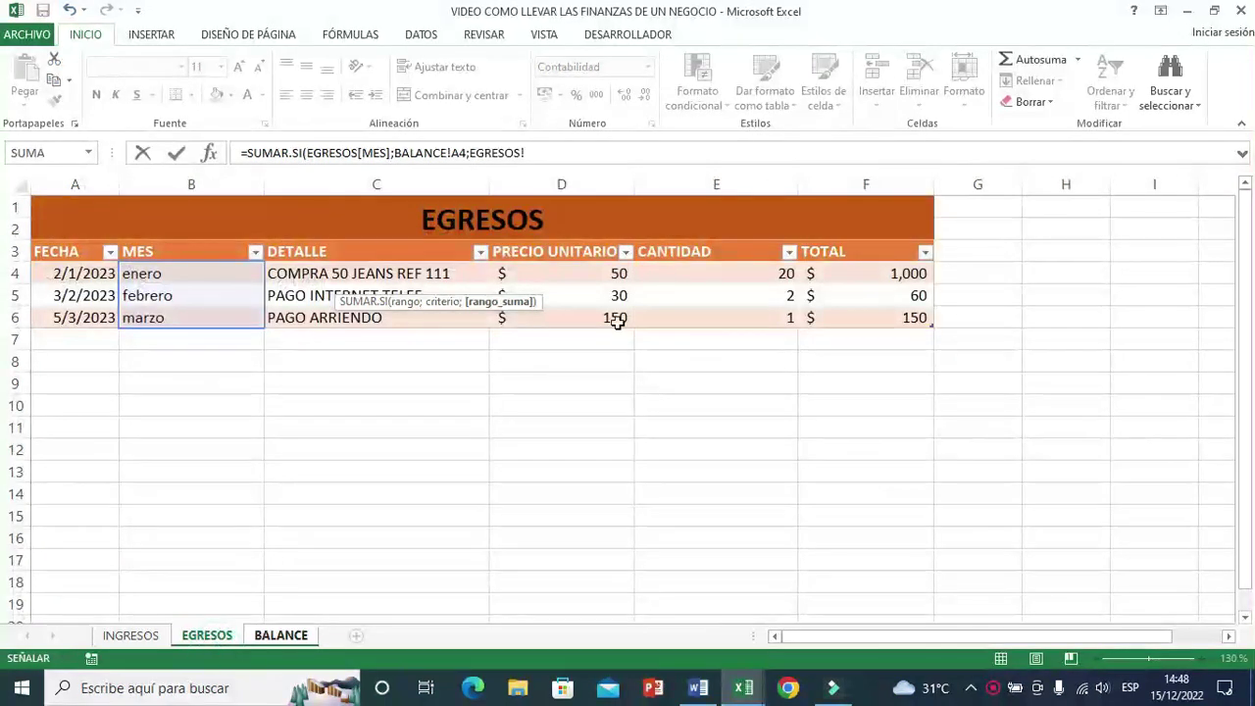
{"action": "left_click_drag", "start_coordinate": [859, 274], "coordinate": [859, 318]}
{"action": "type", "text": ")"}
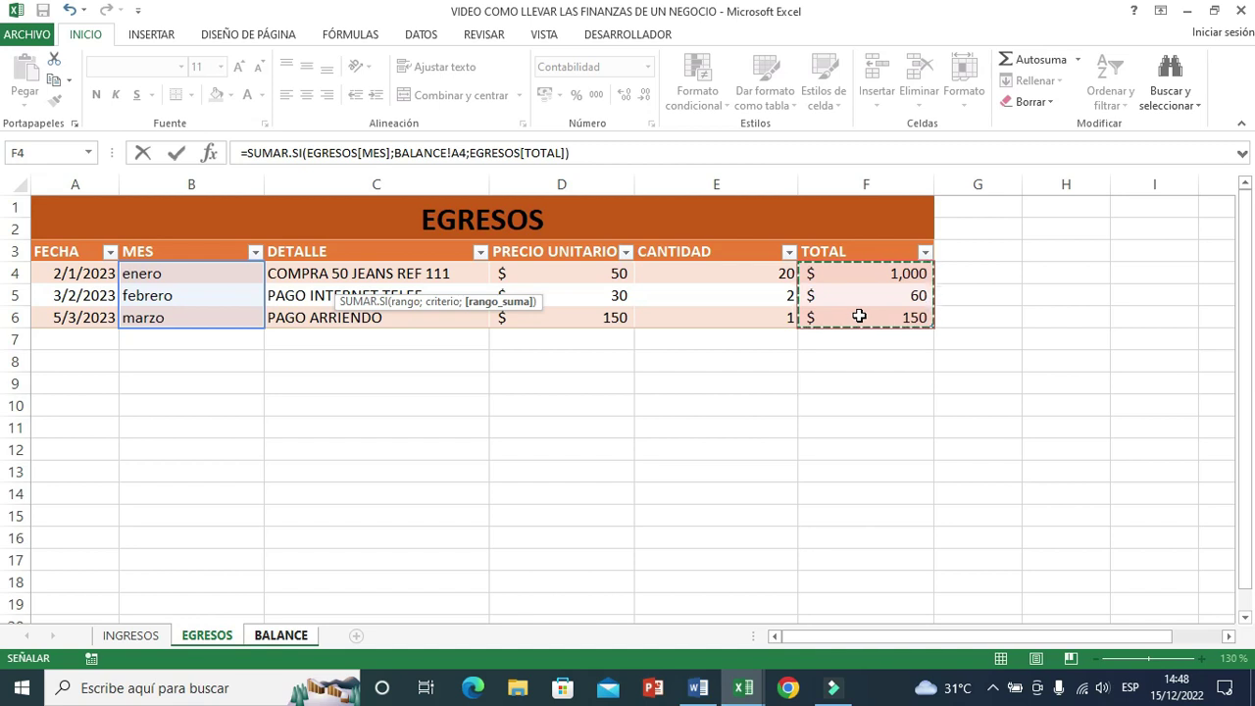
{"action": "key", "text": "Return"}
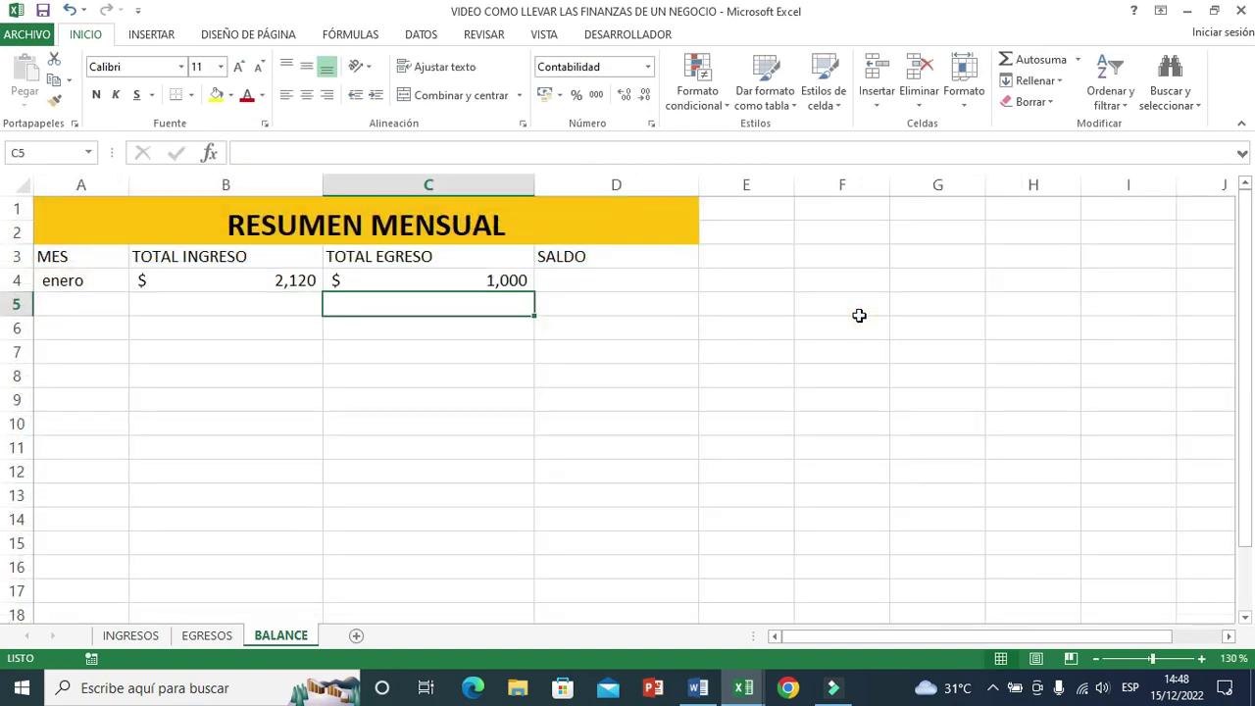
{"action": "left_click", "coordinate": [461, 286]}
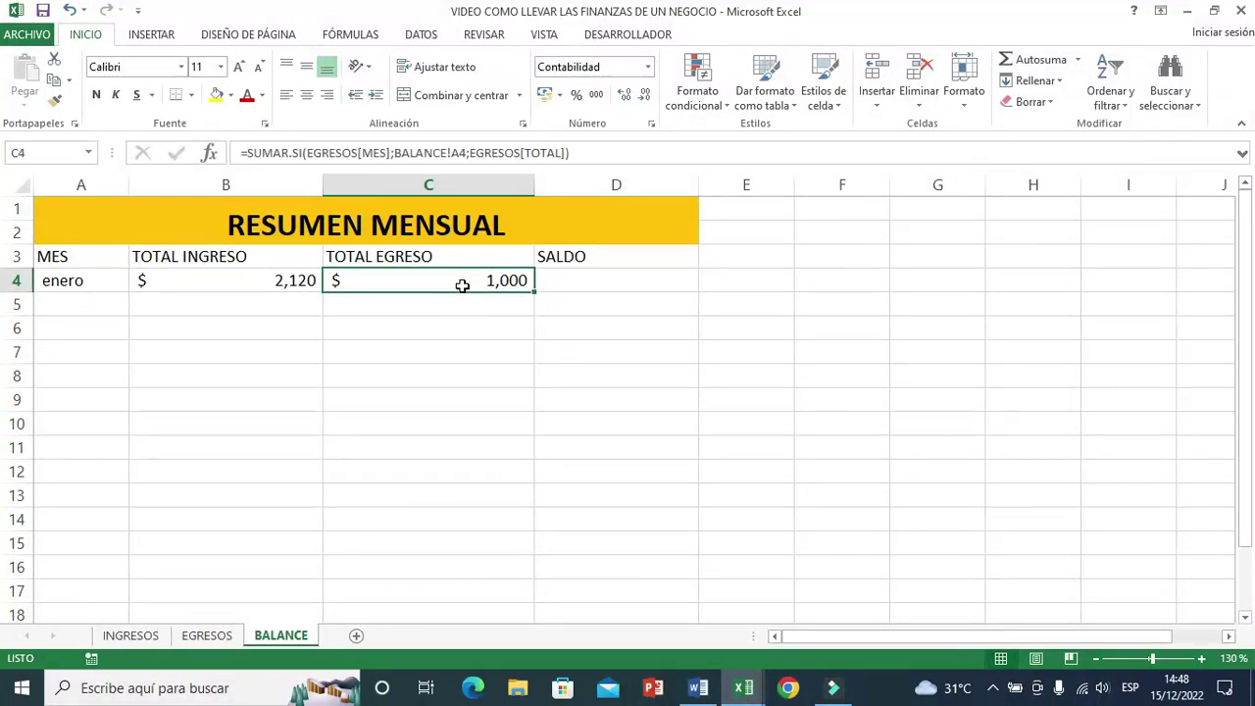
{"action": "left_click", "coordinate": [207, 635]}
Step: Enter =B4-C4 in D4 so enero's SALDO shows $1,120
{"action": "left_click", "coordinate": [386, 498]}
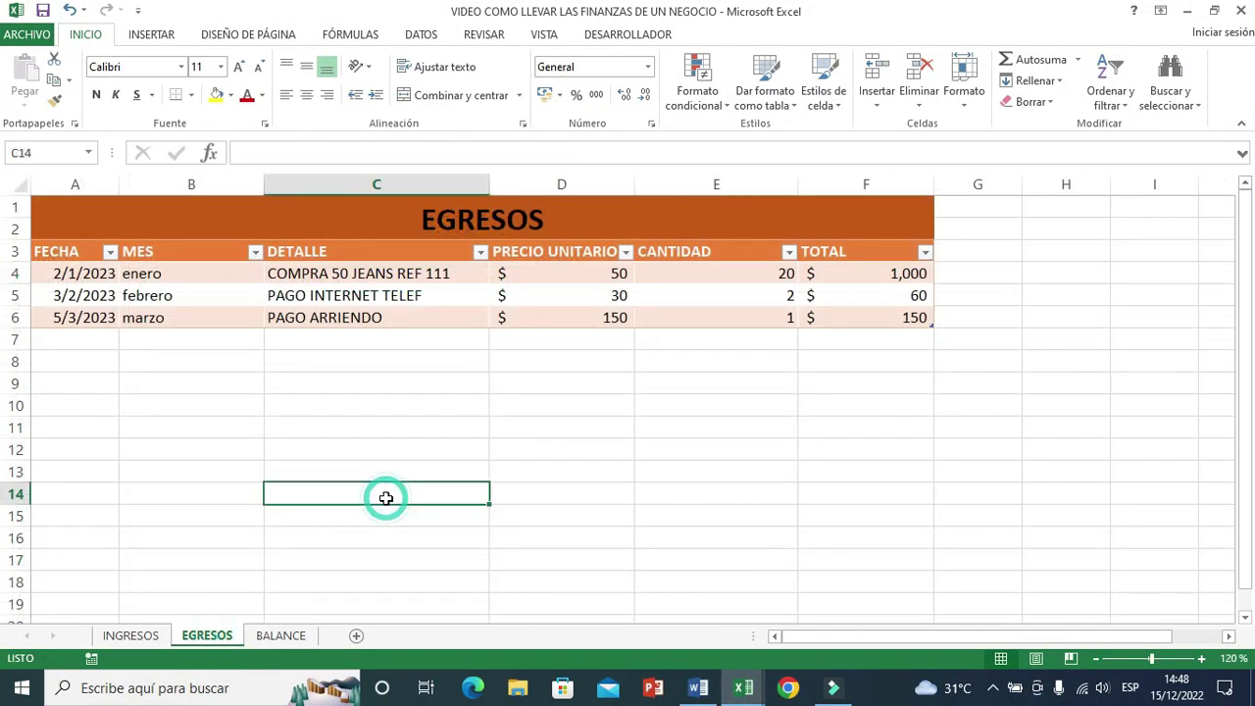
{"action": "left_click", "coordinate": [872, 277]}
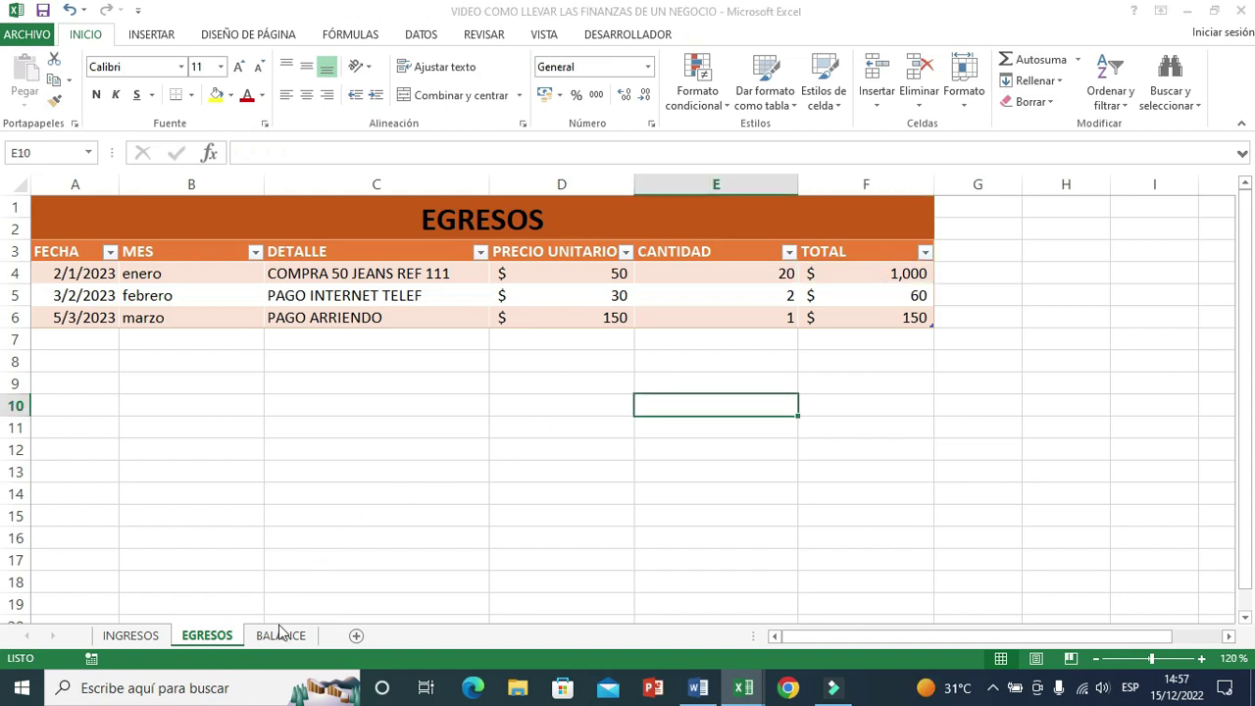
{"action": "left_click", "coordinate": [280, 634]}
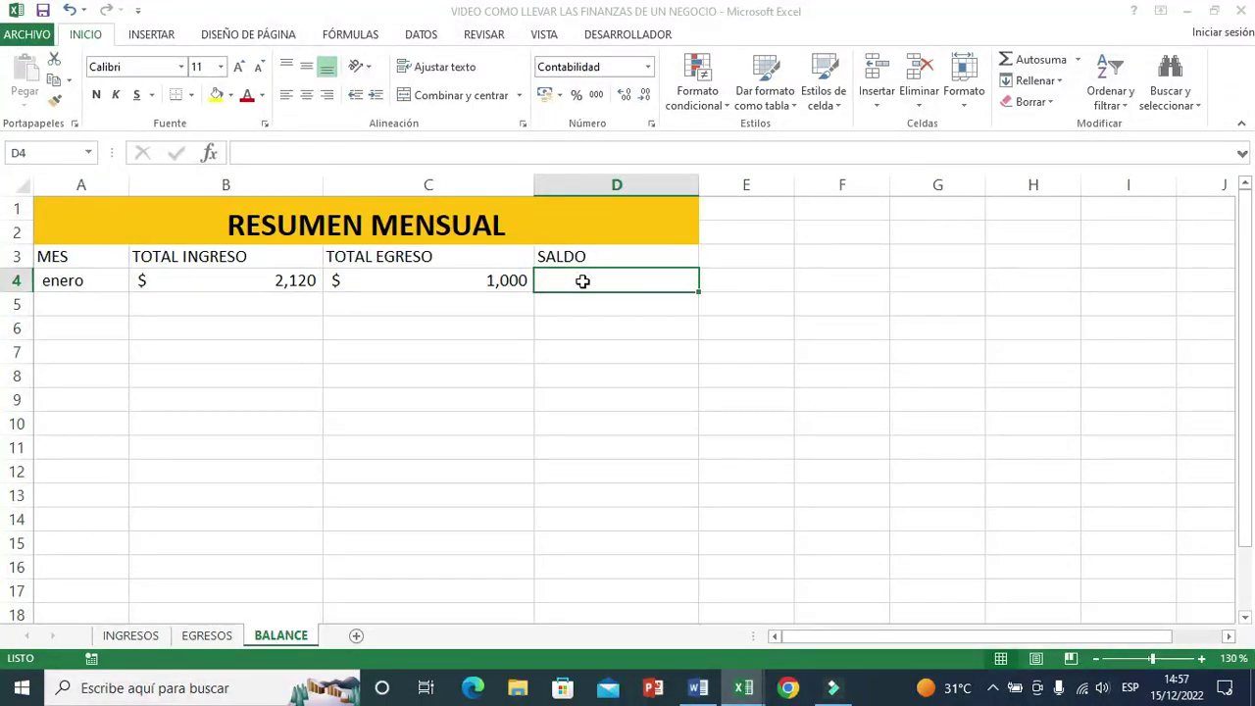
{"action": "type", "text": "="}
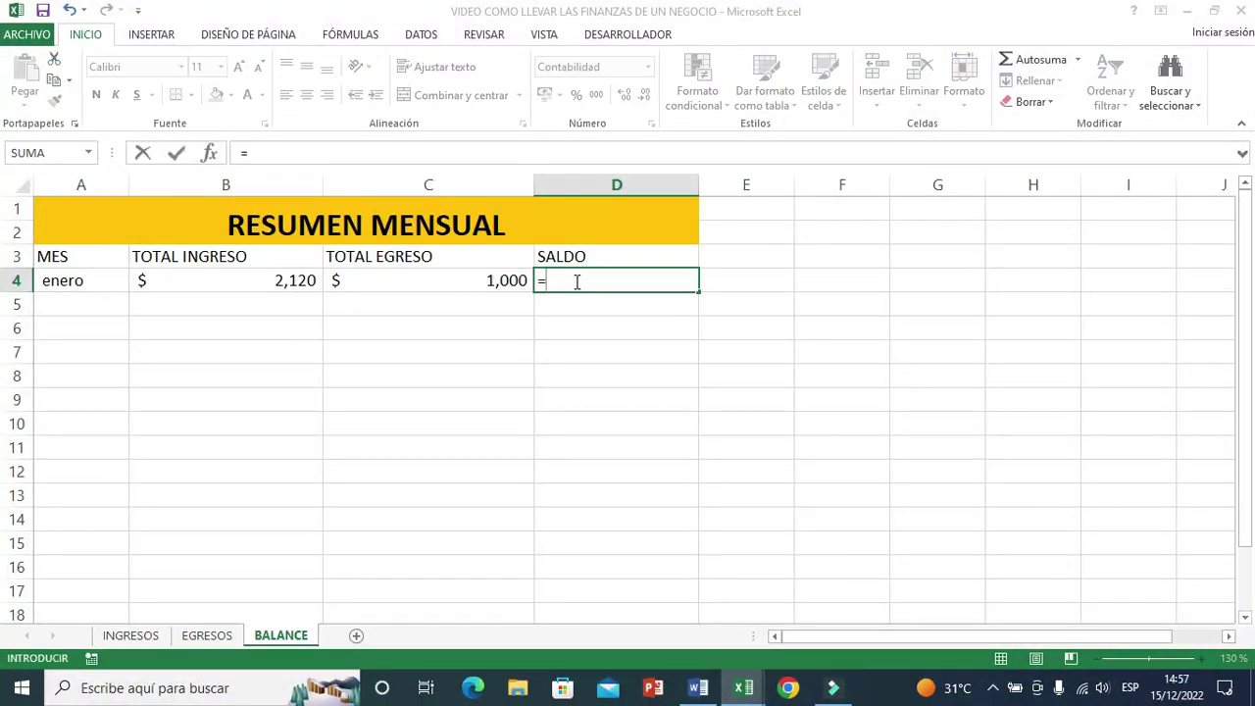
{"action": "left_click", "coordinate": [285, 282]}
{"action": "type", "text": "-"}
{"action": "left_click", "coordinate": [421, 283]}
{"action": "key", "text": "Return"}
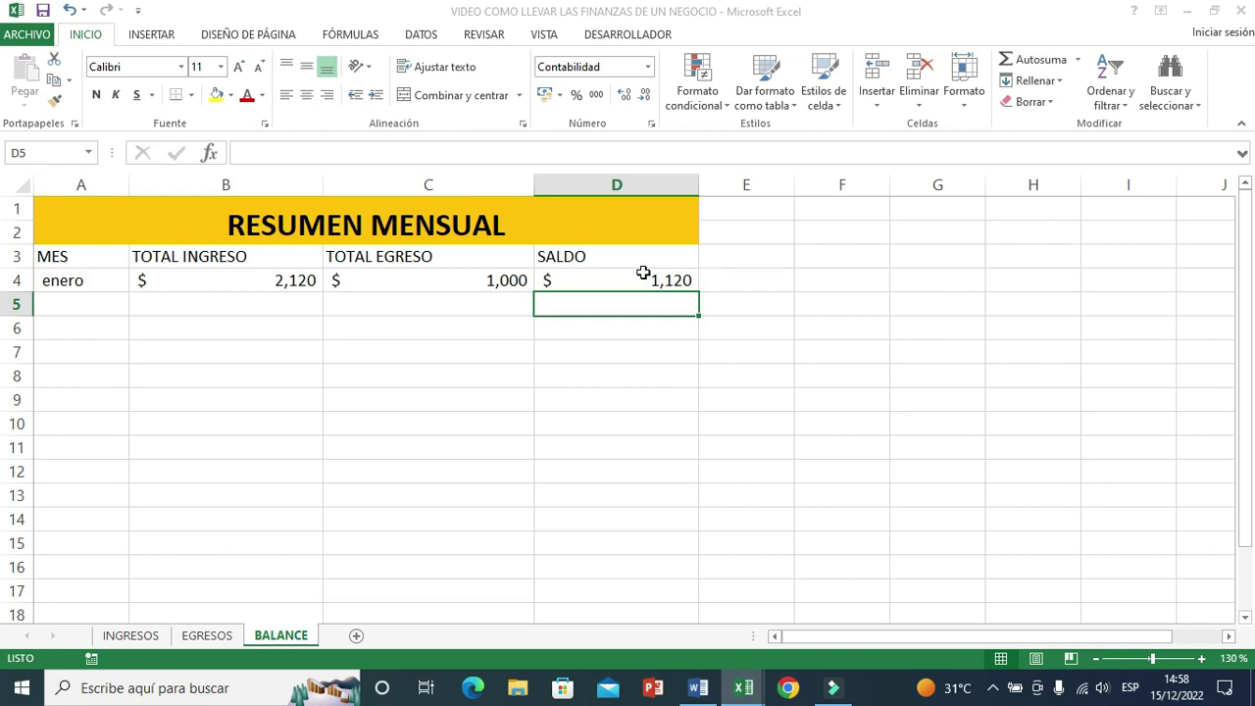
Step: Replace D4's =B4-C4 formula with its pasted plain value 1120
{"action": "left_click", "coordinate": [586, 280]}
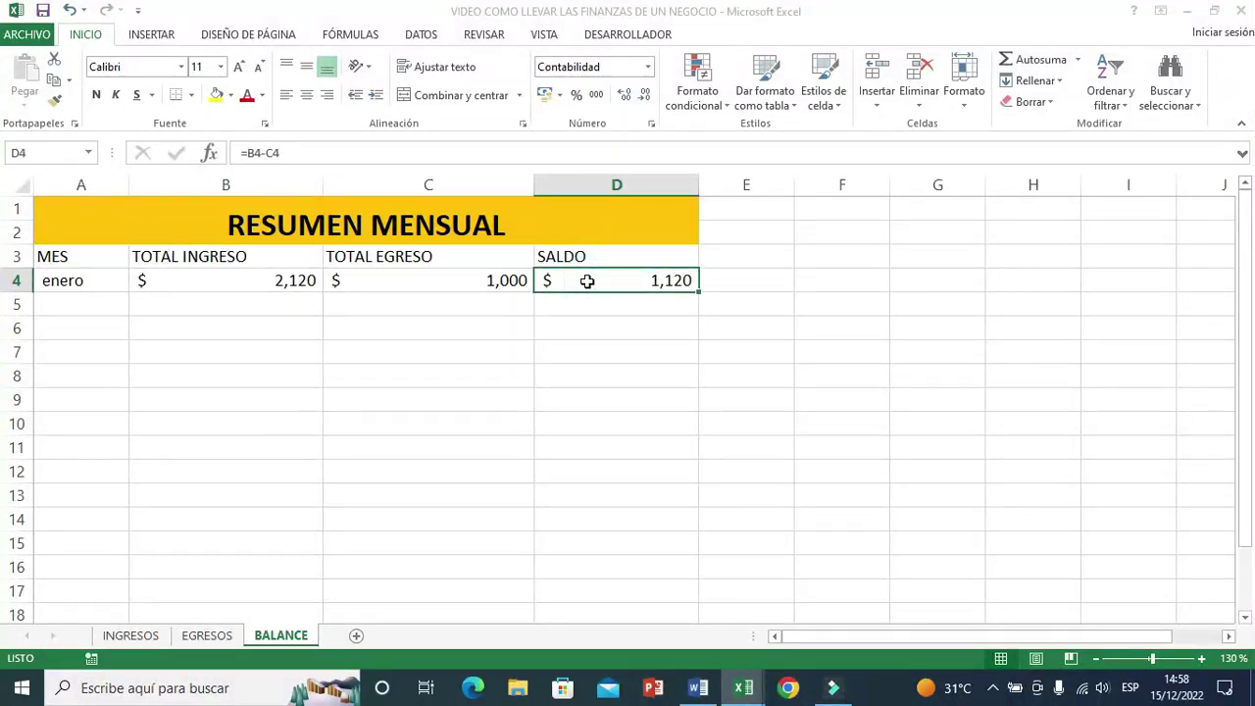
{"action": "right_click", "coordinate": [588, 283]}
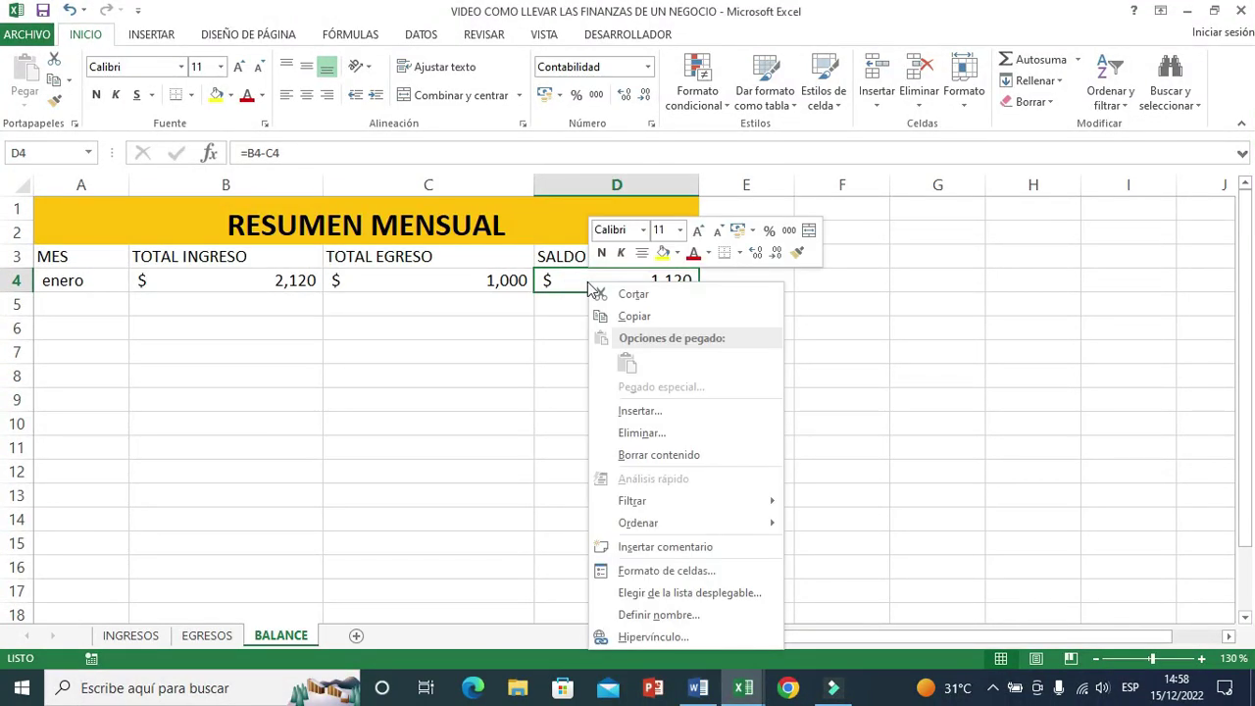
{"action": "left_click", "coordinate": [632, 318]}
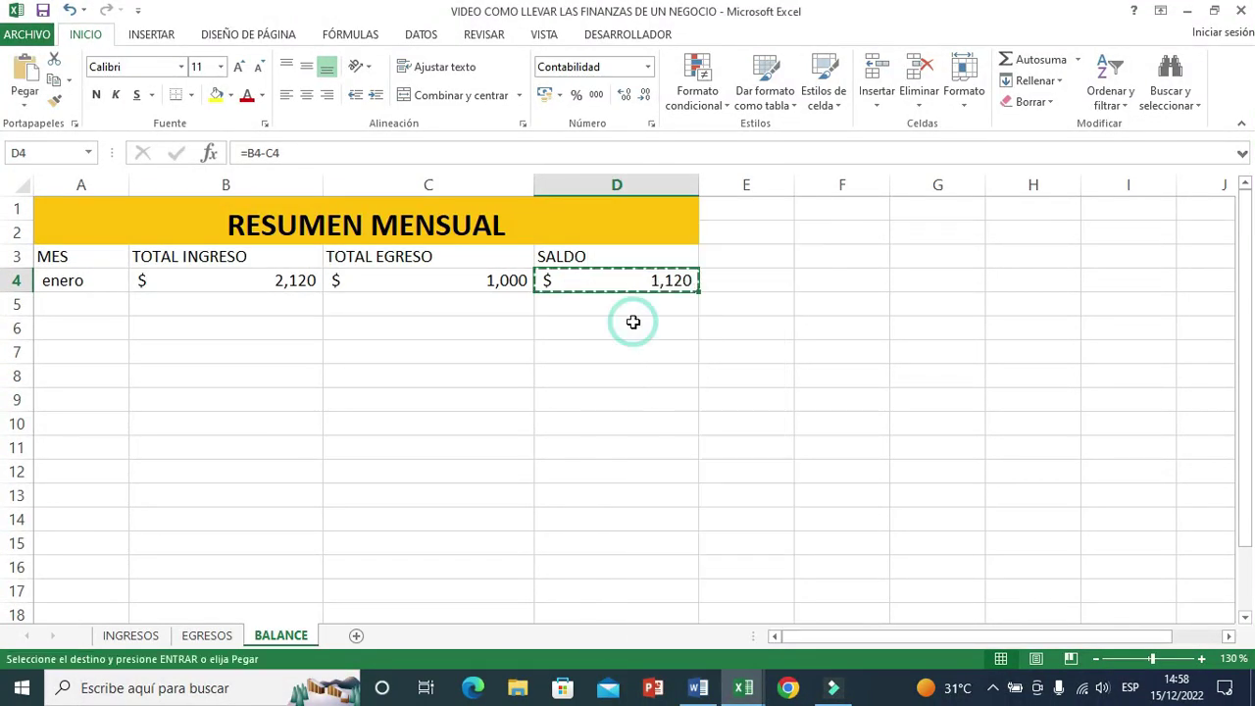
{"action": "right_click", "coordinate": [574, 281]}
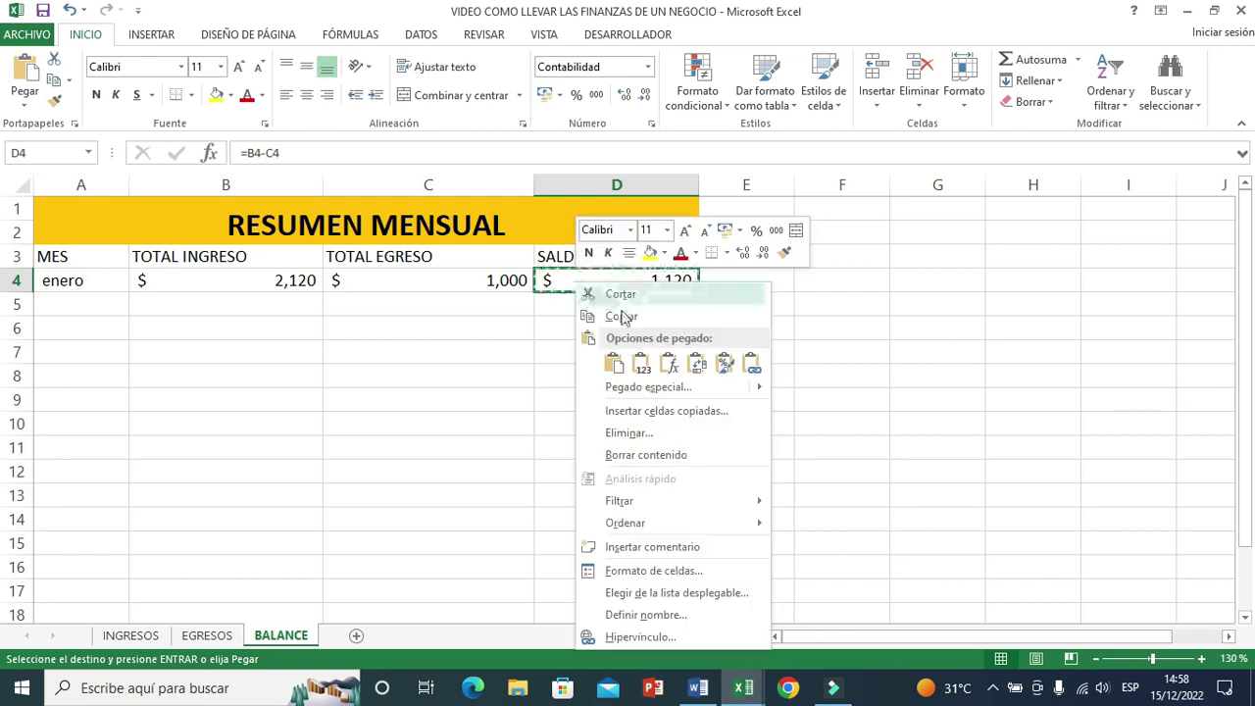
{"action": "left_click", "coordinate": [639, 367]}
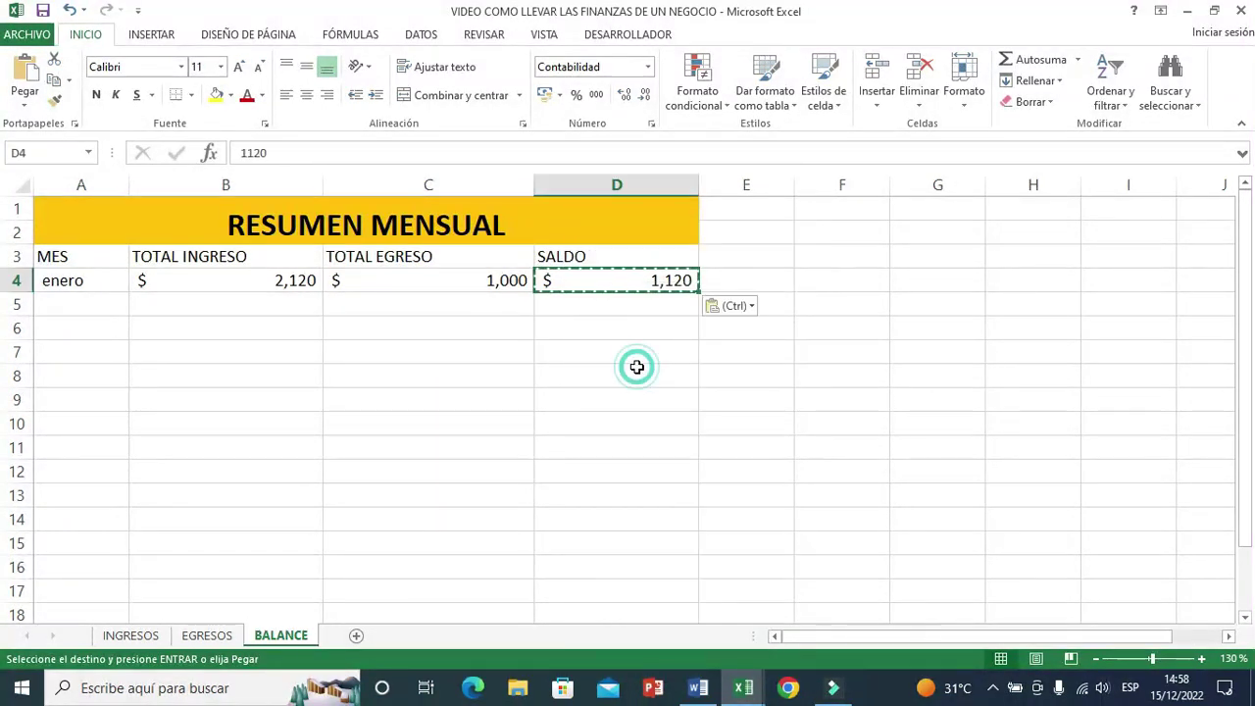
{"action": "left_click", "coordinate": [773, 252]}
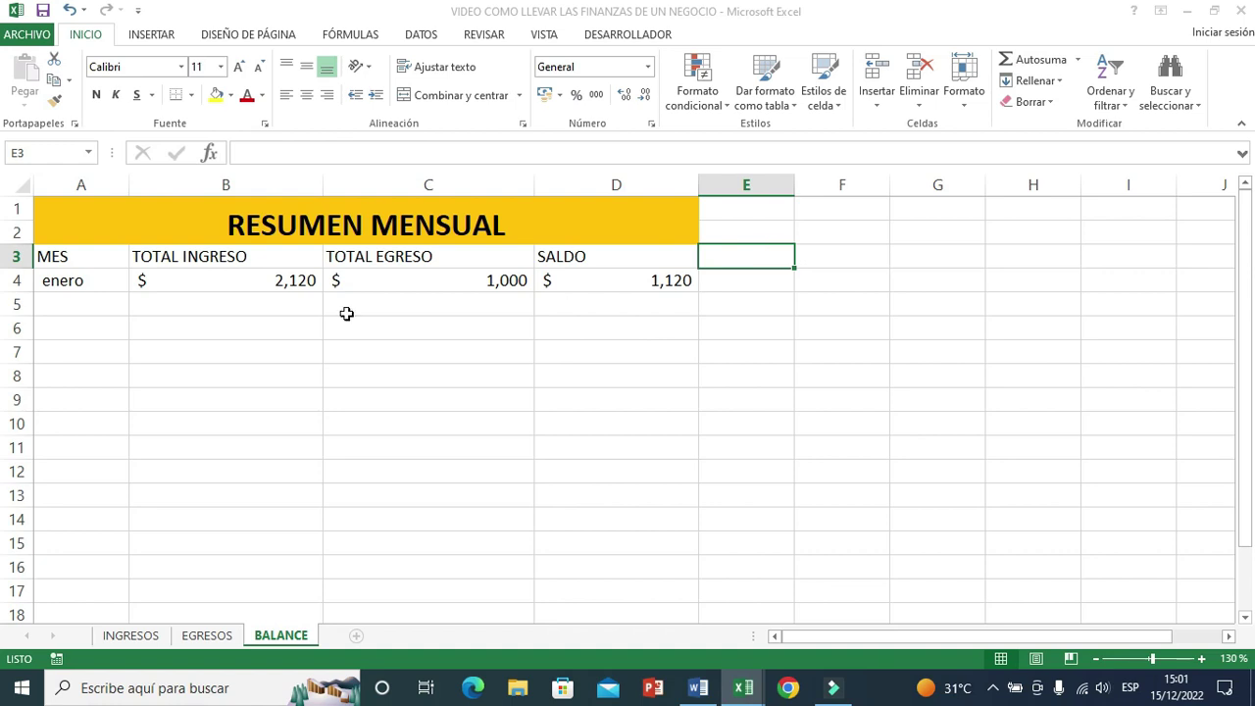
Step: Enter febrero in A5 and fill the income and expense formulas down, giving 250 and 60
{"action": "left_click", "coordinate": [98, 305]}
{"action": "type", "text": "febrero"}
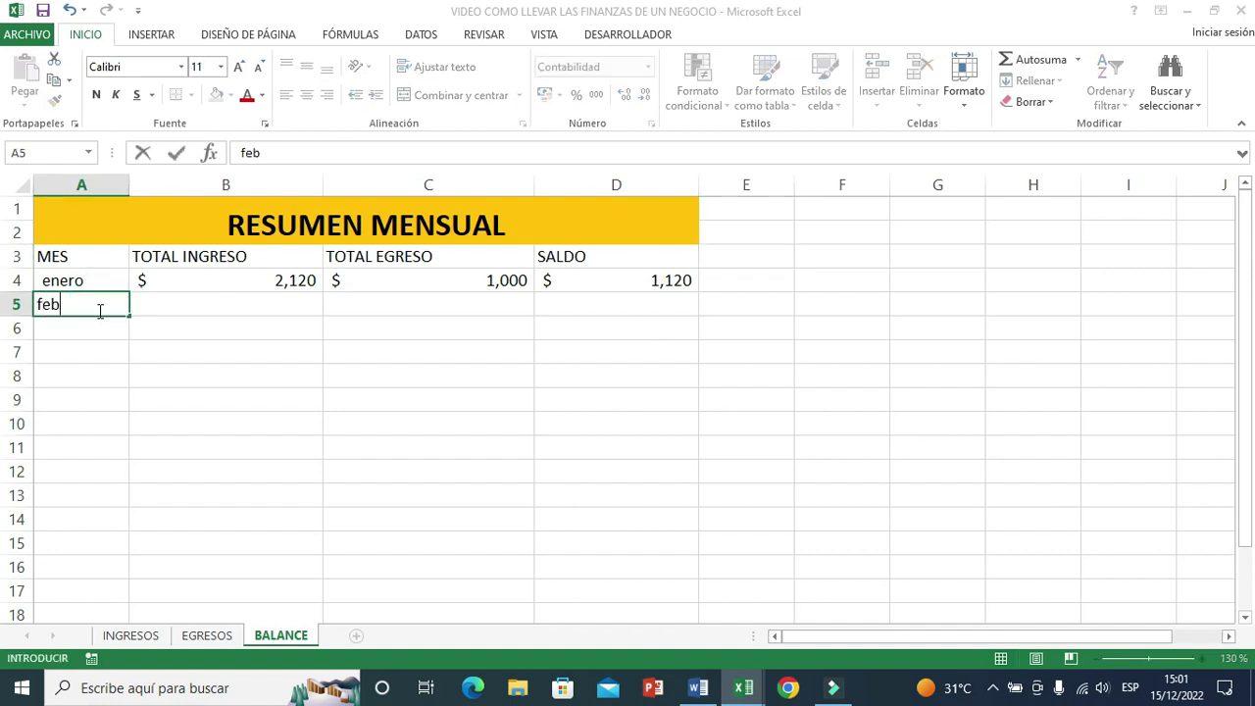
{"action": "left_click", "coordinate": [207, 353]}
{"action": "left_click", "coordinate": [222, 280]}
{"action": "left_click_drag", "start_coordinate": [323, 291], "coordinate": [319, 315]}
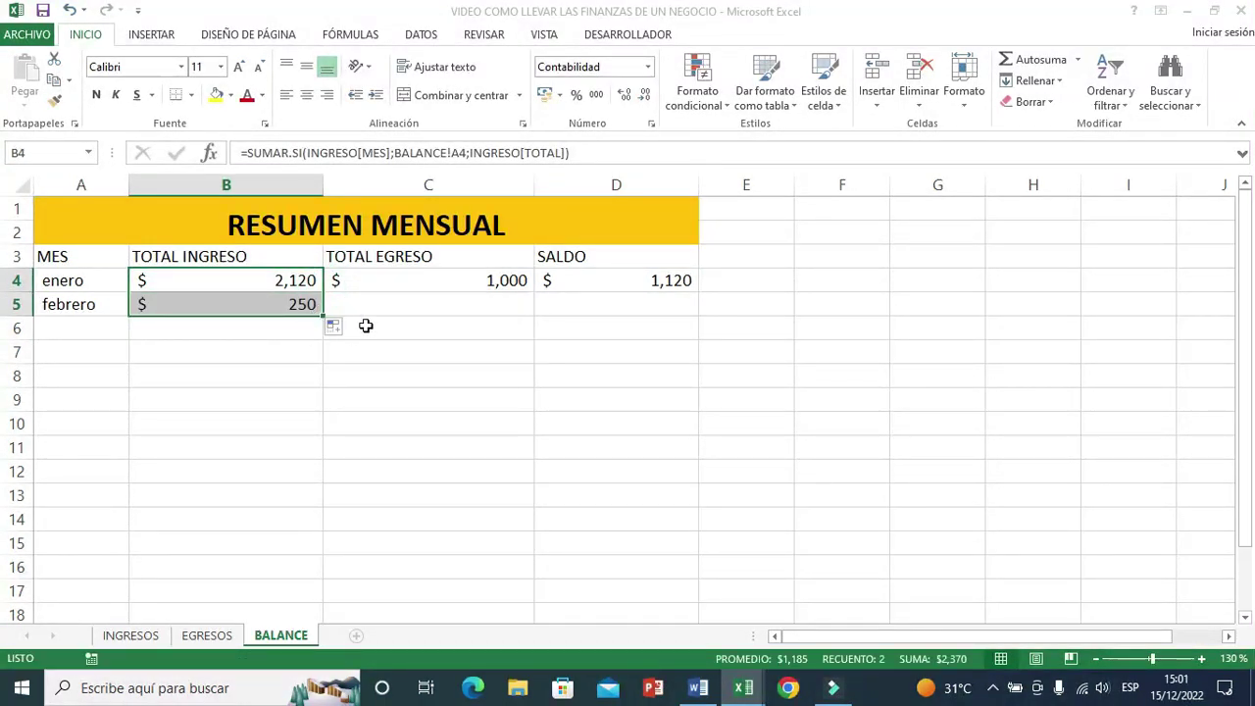
{"action": "left_click", "coordinate": [409, 303]}
{"action": "left_click", "coordinate": [417, 281]}
{"action": "left_click_drag", "start_coordinate": [535, 291], "coordinate": [533, 315]}
Step: Give febrero's SALDO the running formula =D4+B5-C5, showing $1,310
{"action": "left_click", "coordinate": [584, 303]}
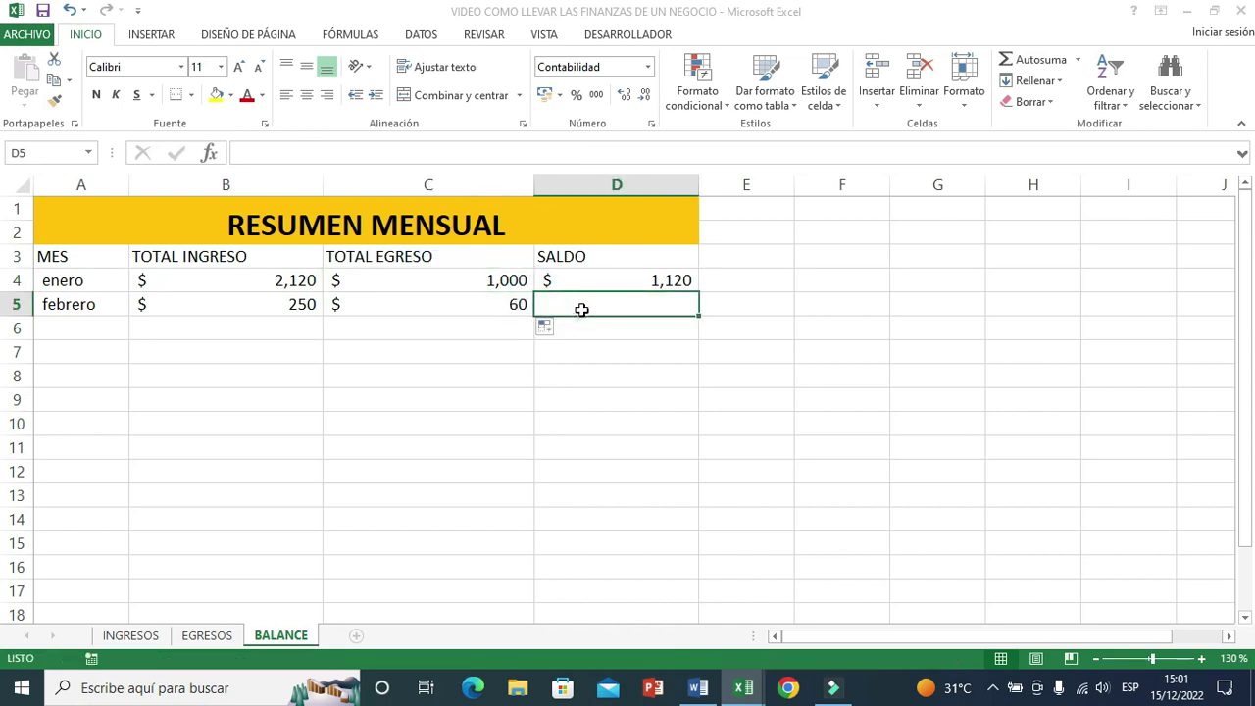
{"action": "type", "text": "="}
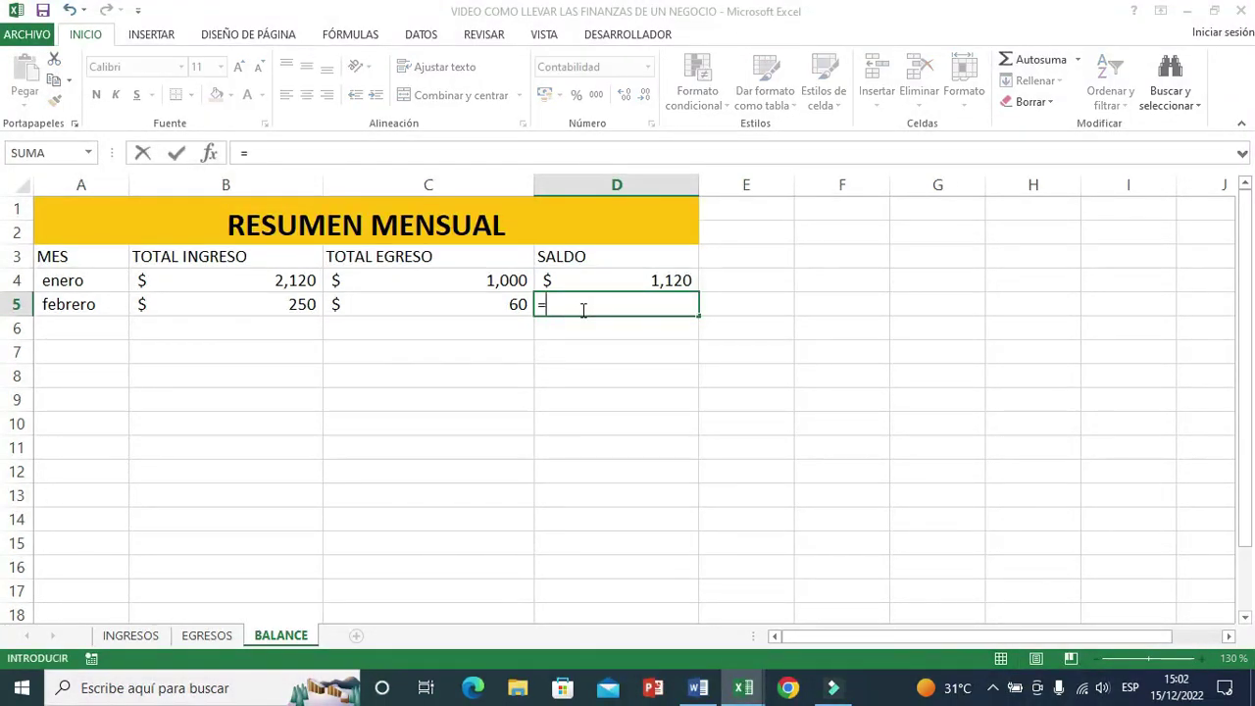
{"action": "left_click", "coordinate": [576, 280]}
{"action": "type", "text": "+"}
{"action": "left_click", "coordinate": [272, 304]}
{"action": "key", "text": "F2"}
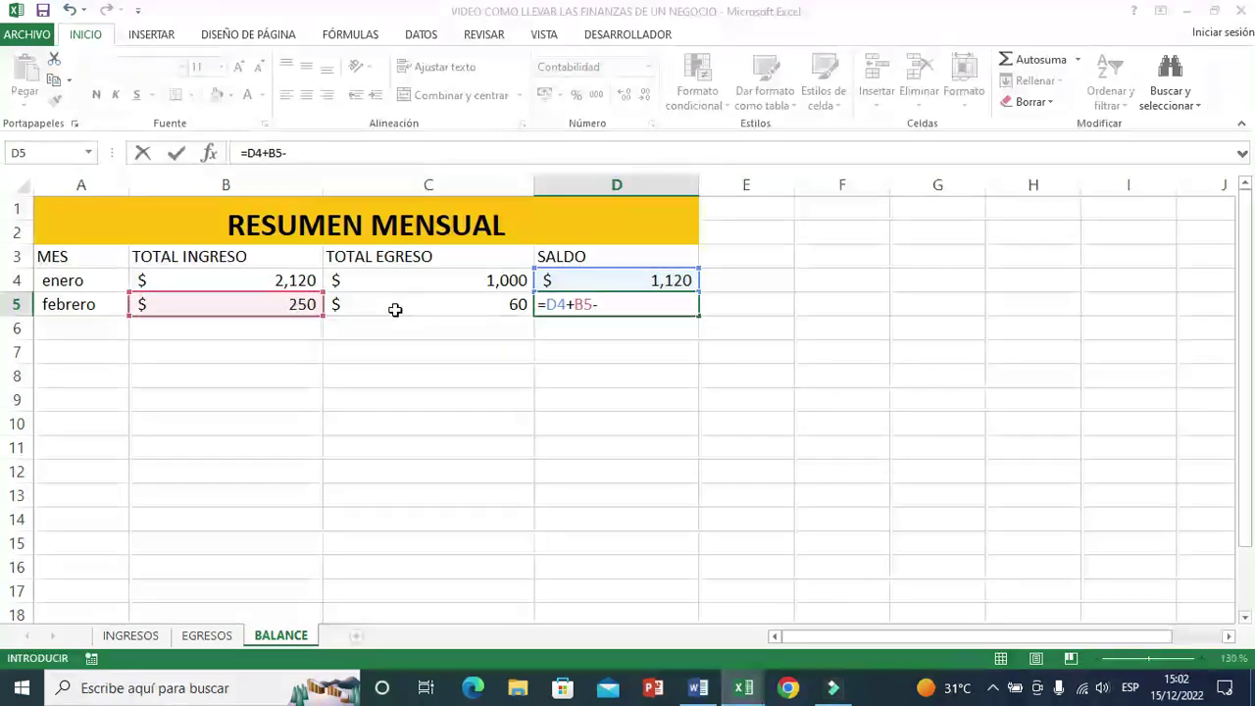
{"action": "left_click", "coordinate": [395, 309]}
{"action": "key", "text": "Return"}
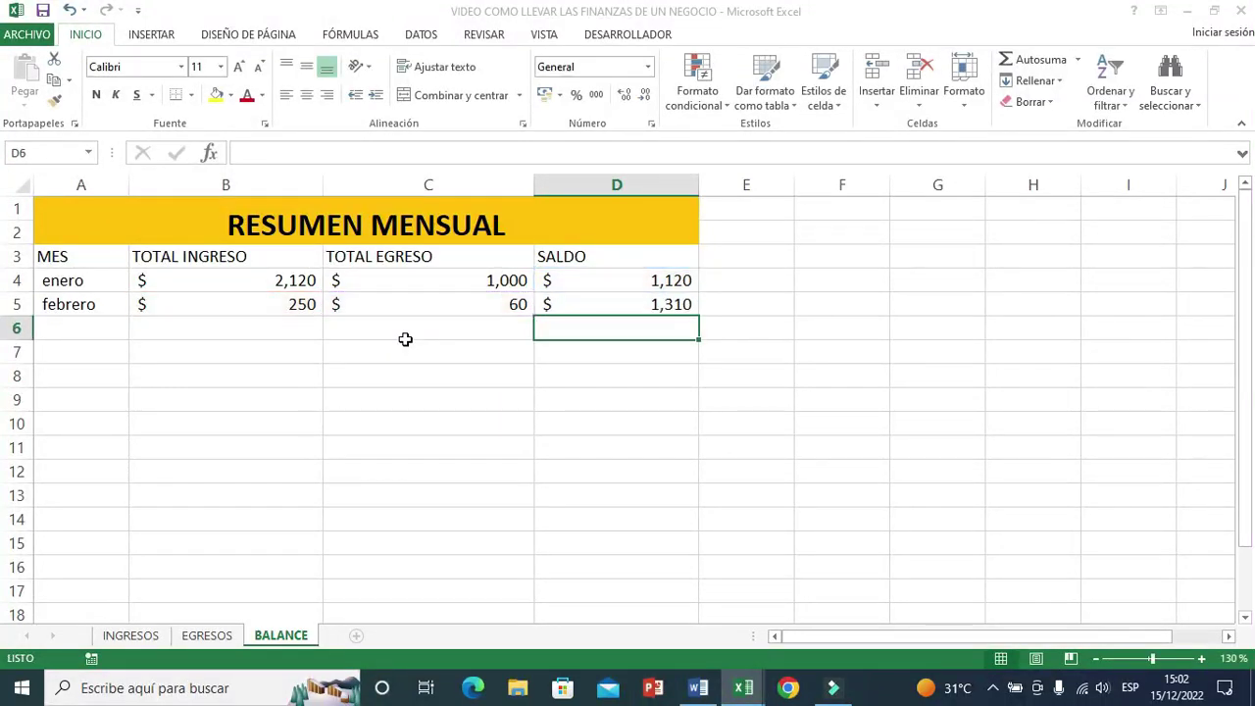
{"action": "left_click", "coordinate": [610, 304]}
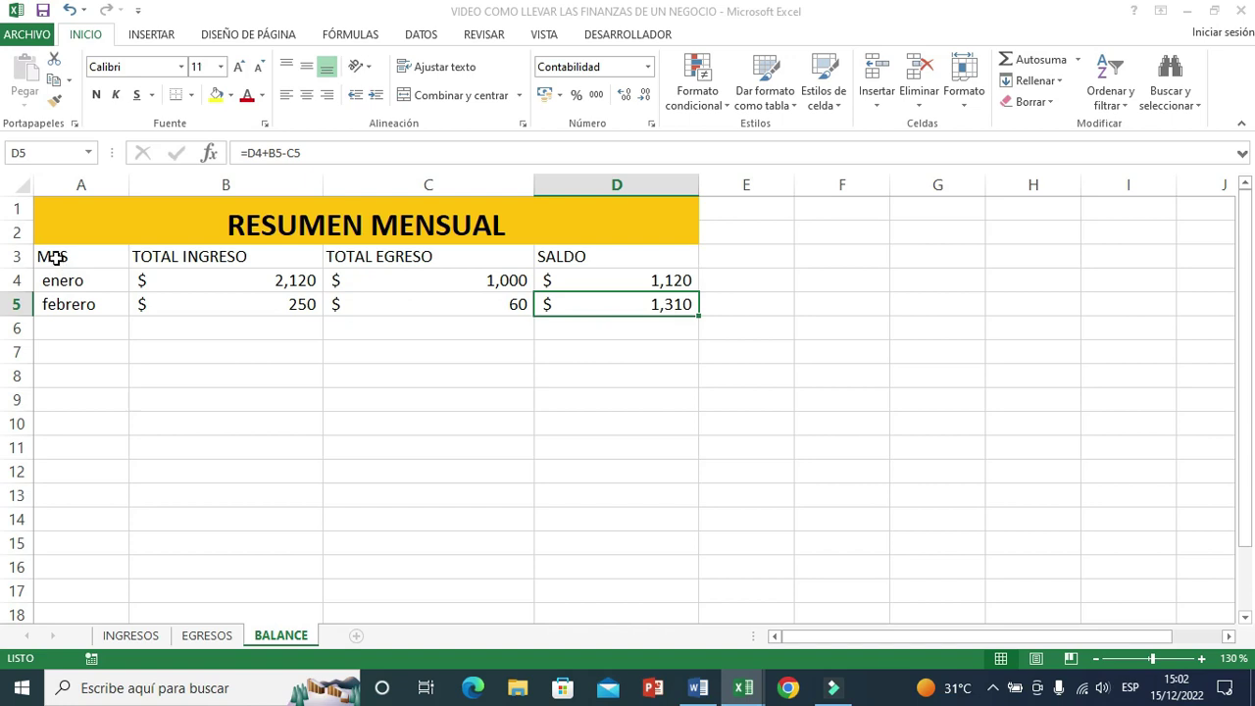
Step: Convert A3:D5 into a table with headers and begin naming it resumen
{"action": "left_click_drag", "start_coordinate": [55, 257], "coordinate": [661, 304]}
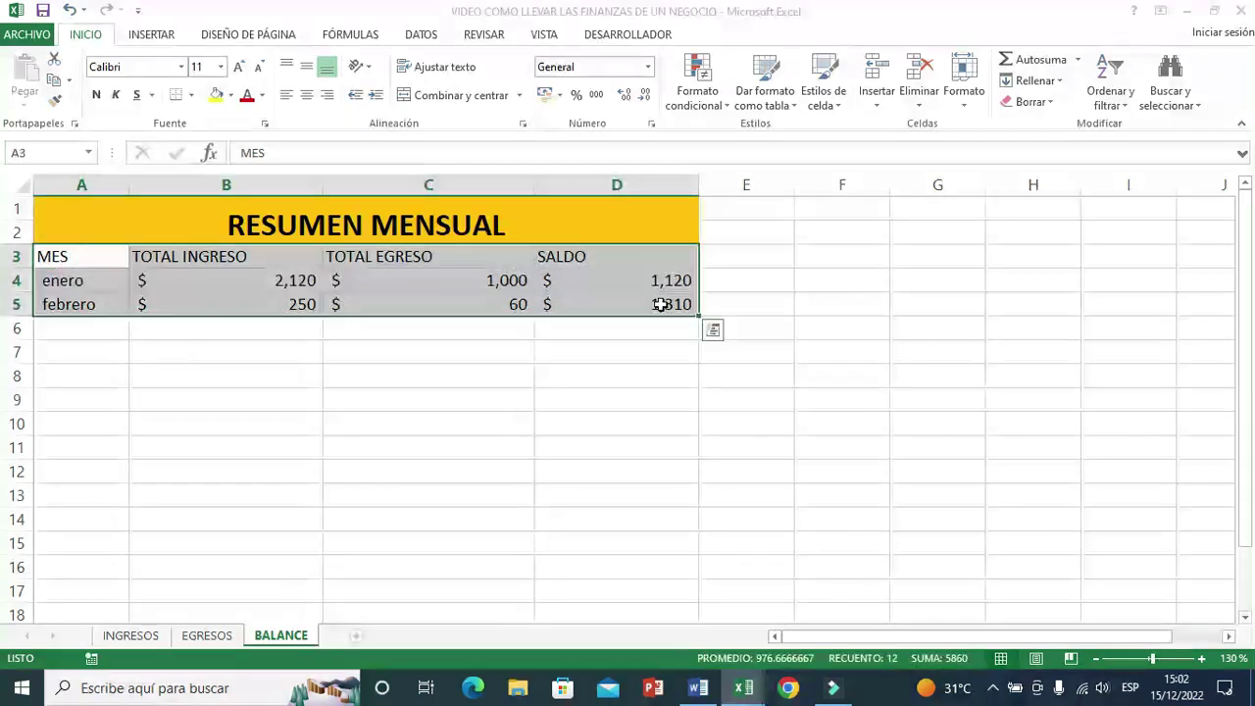
{"action": "left_click", "coordinate": [149, 37]}
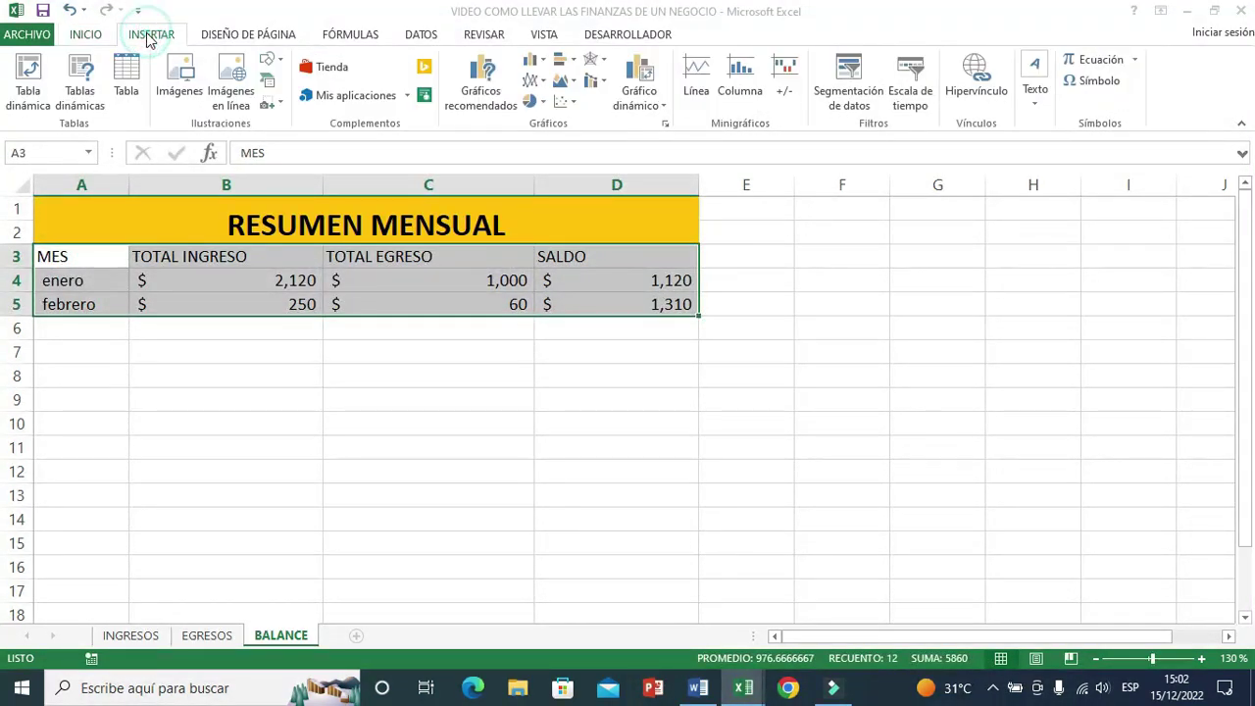
{"action": "left_click", "coordinate": [132, 80]}
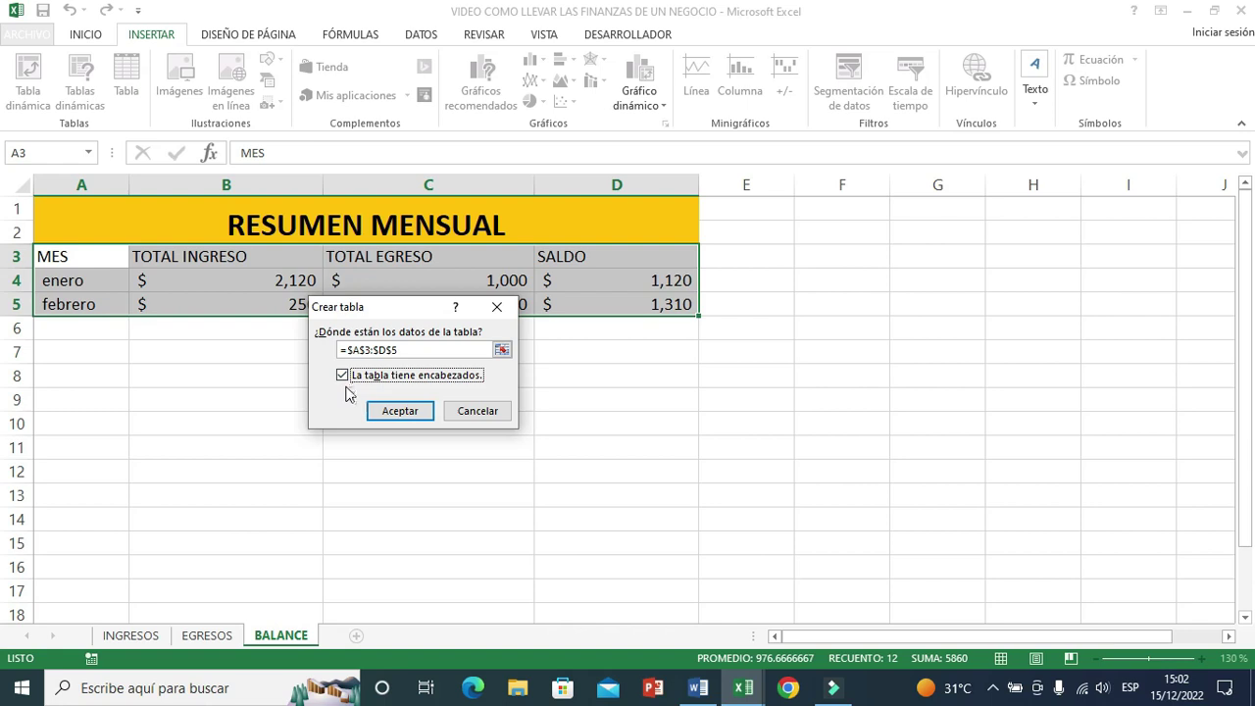
{"action": "left_click", "coordinate": [400, 411]}
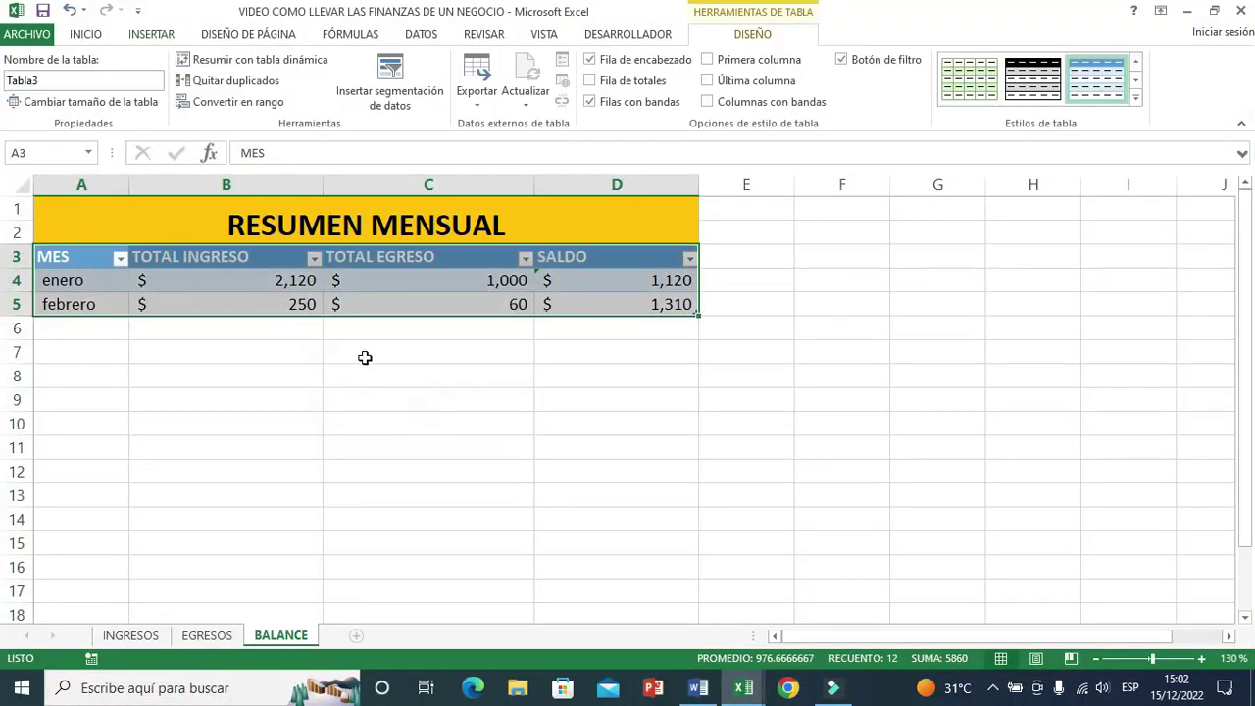
{"action": "left_click", "coordinate": [65, 82]}
{"action": "type", "text": "re"}
Step: Finish naming the table resumen, then add marzo in A6 so income 90, expenses 150 and SALDO 1,250 appear
{"action": "left_click", "coordinate": [482, 401]}
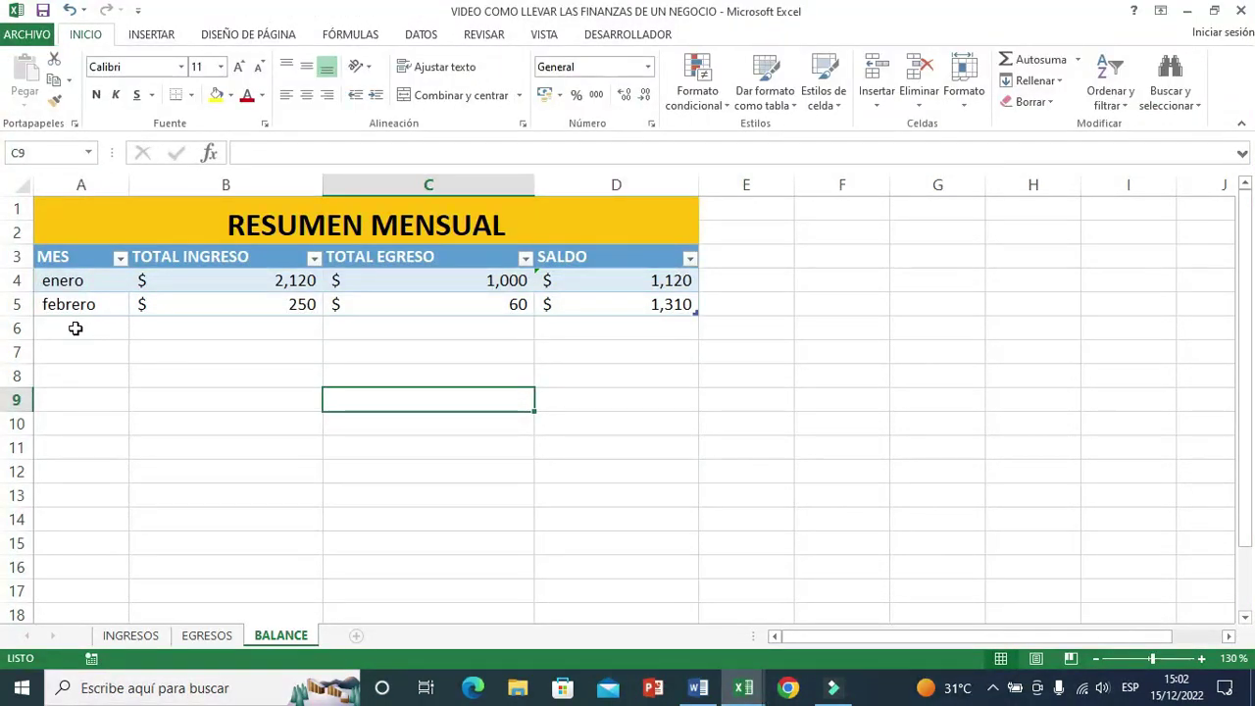
{"action": "left_click", "coordinate": [75, 329]}
{"action": "type", "text": "marzo"}
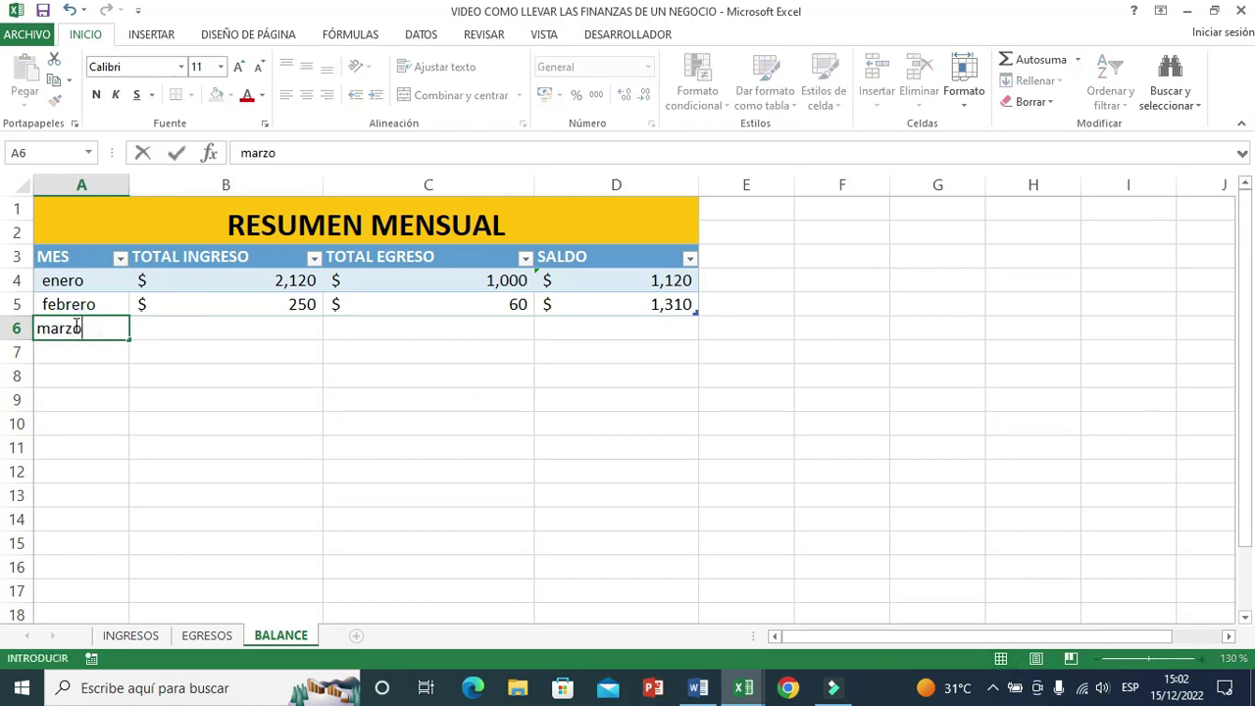
{"action": "key", "text": "Return"}
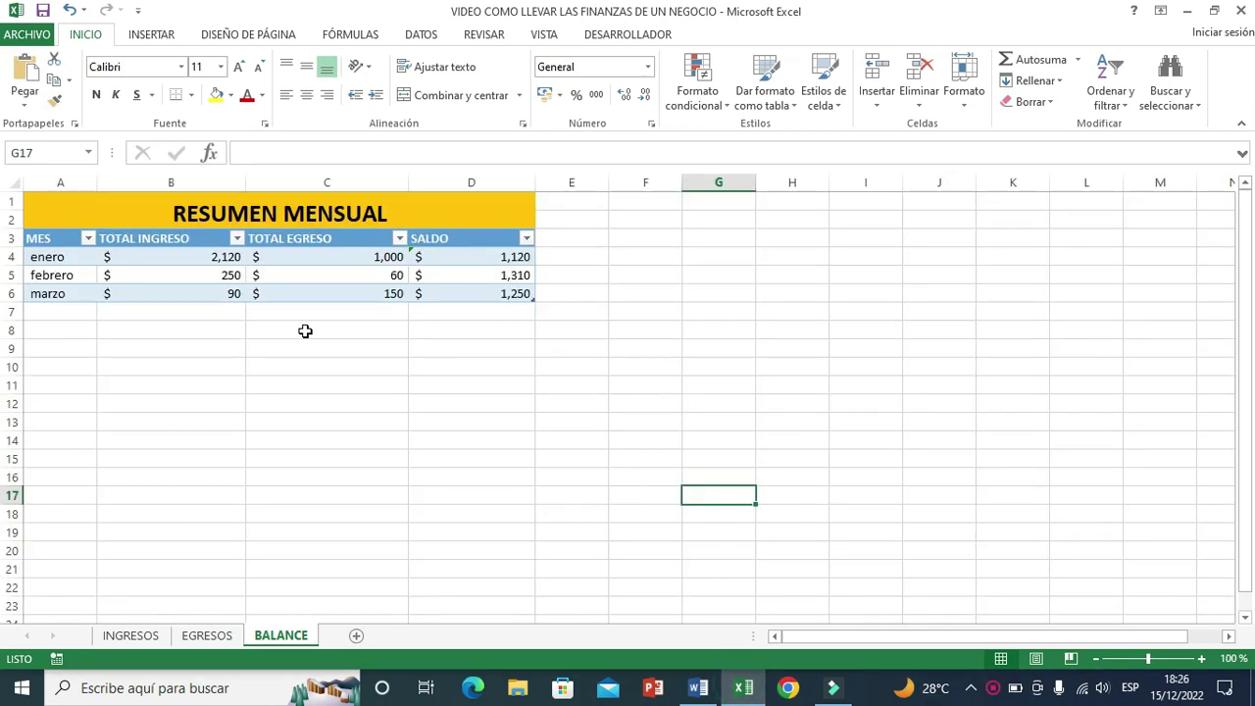
{"action": "left_click", "coordinate": [196, 345]}
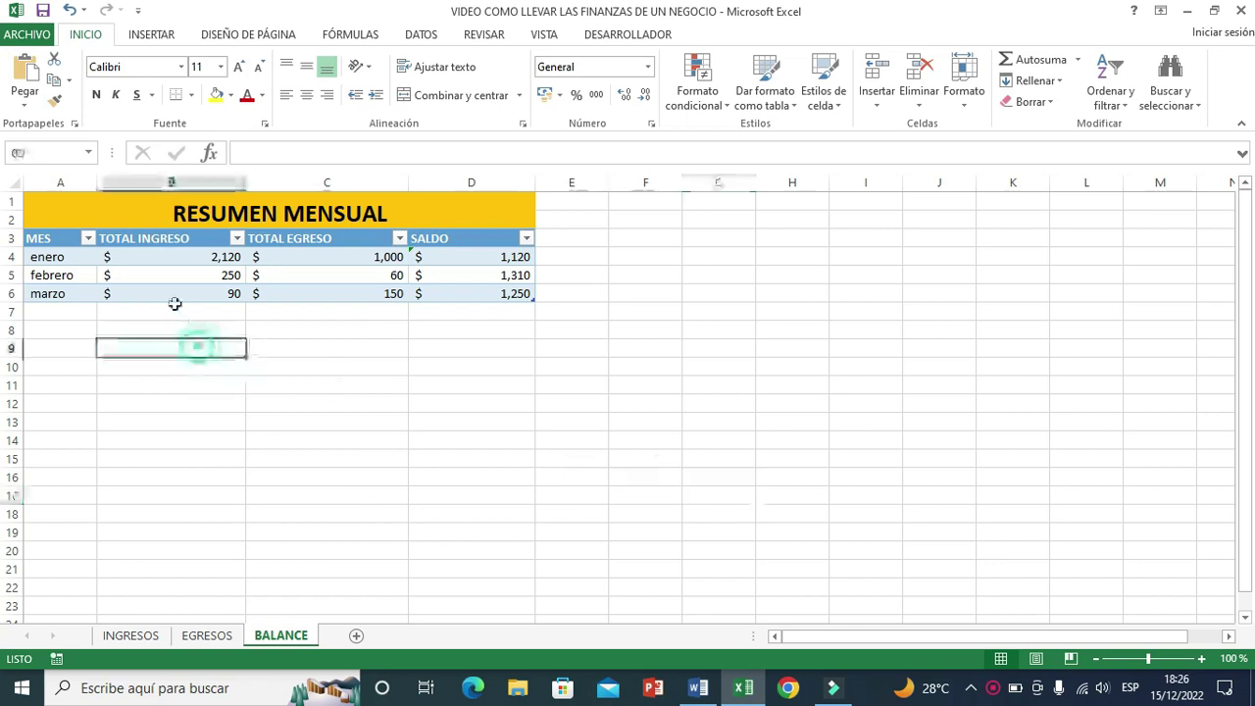
{"action": "left_click", "coordinate": [173, 275]}
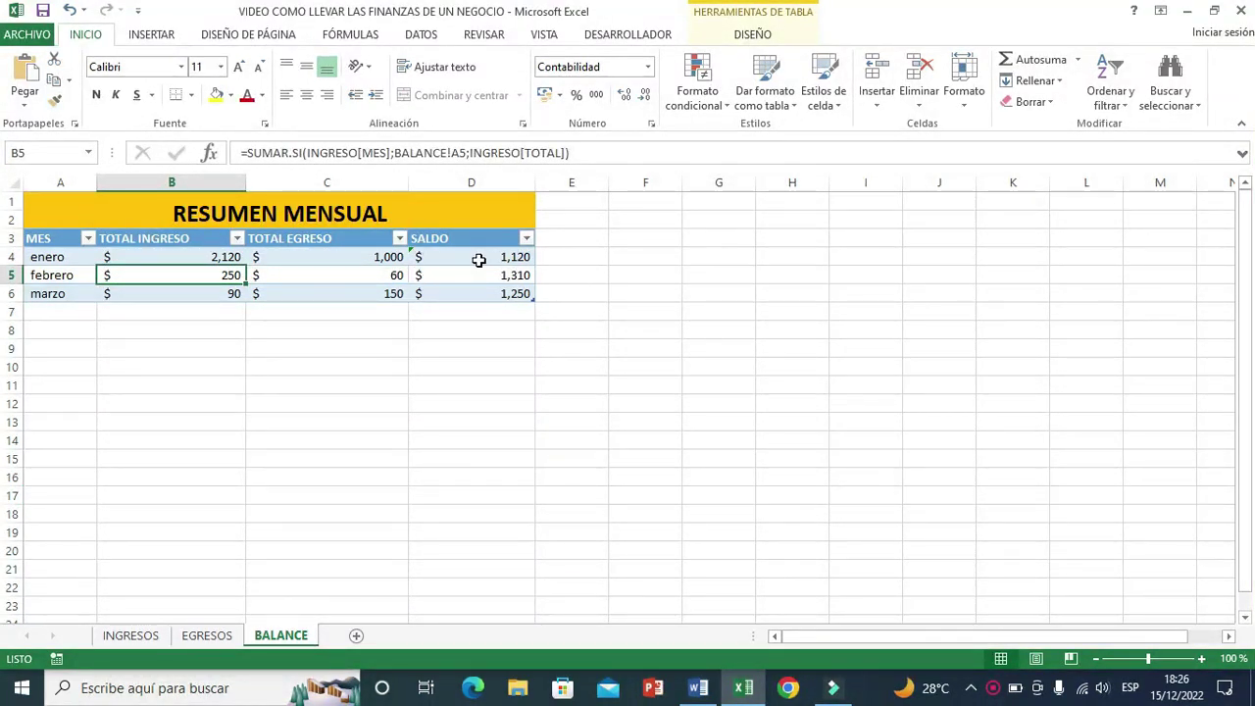
{"action": "left_click", "coordinate": [361, 353]}
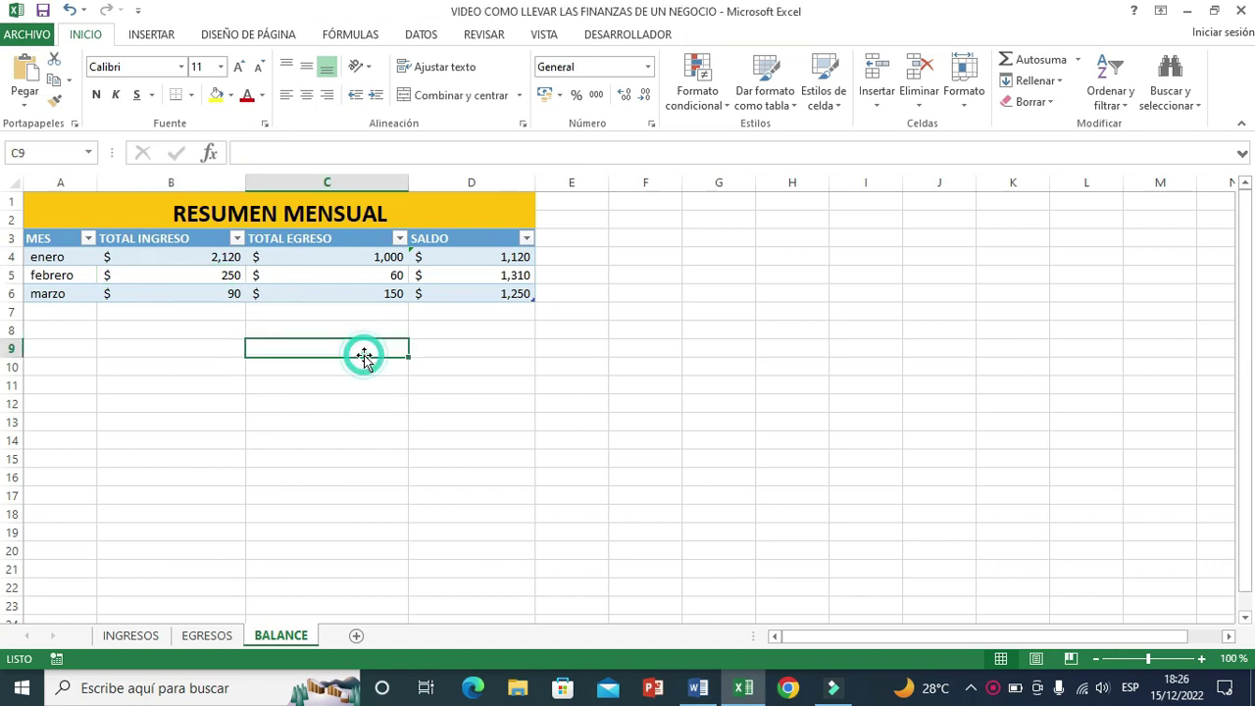
{"action": "left_click", "coordinate": [657, 298]}
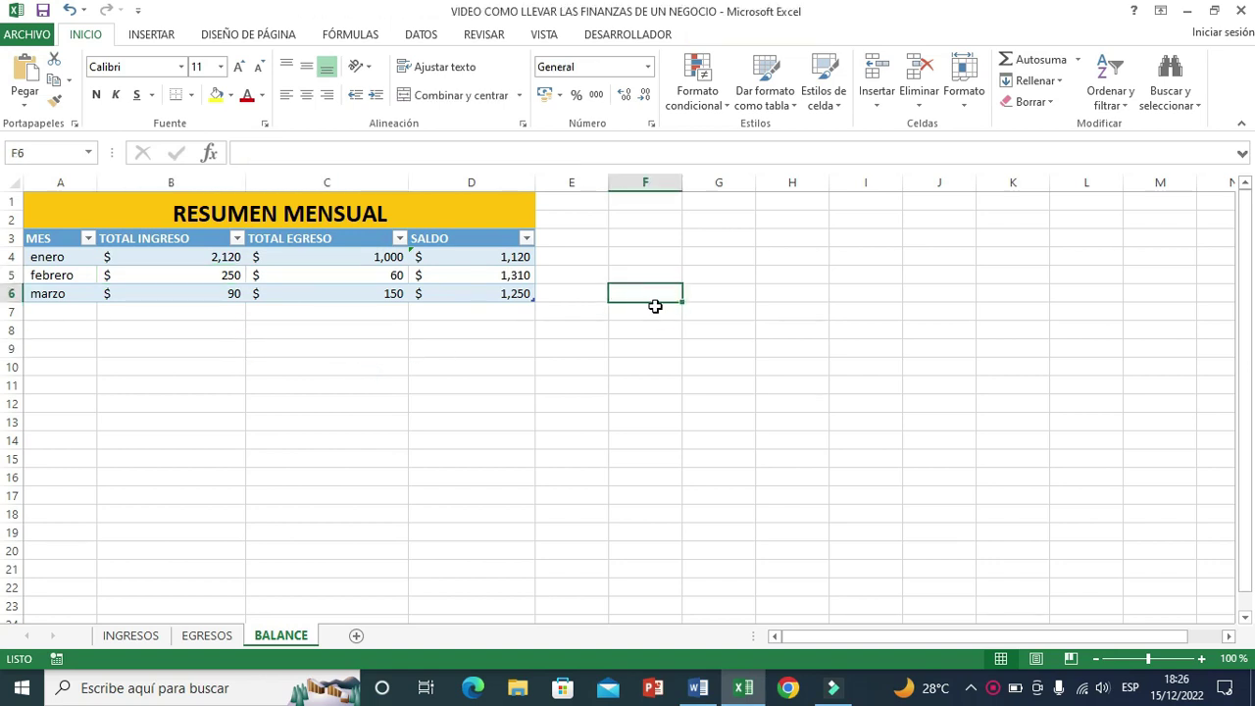
{"action": "left_click", "coordinate": [157, 35]}
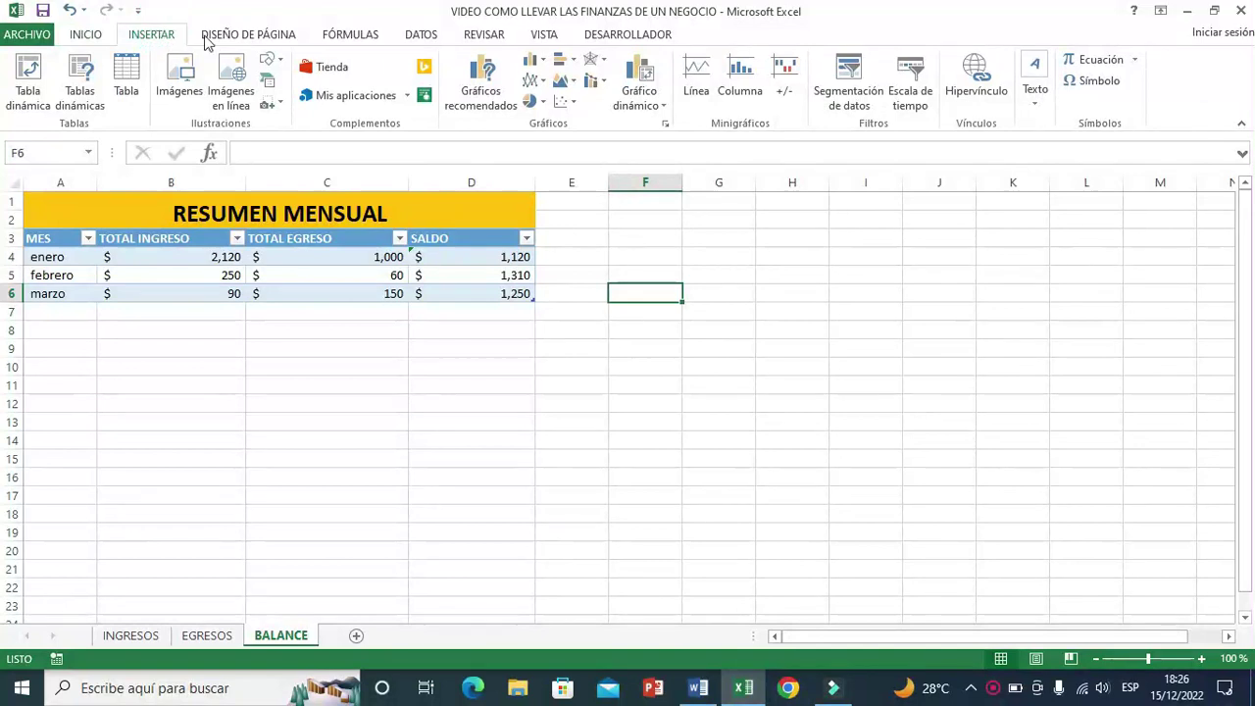
Step: Insert a 2-D column chart with a series named by the SALDO header using values D4:D6
{"action": "left_click", "coordinate": [537, 64]}
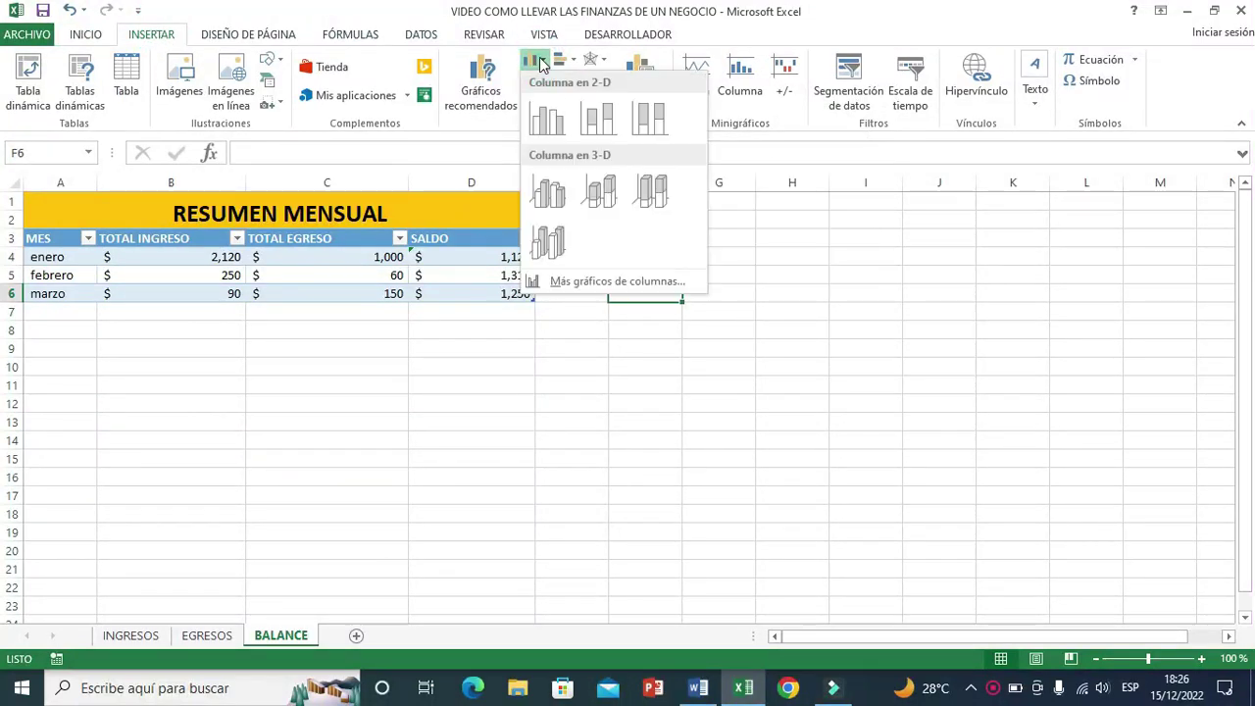
{"action": "left_click", "coordinate": [547, 119]}
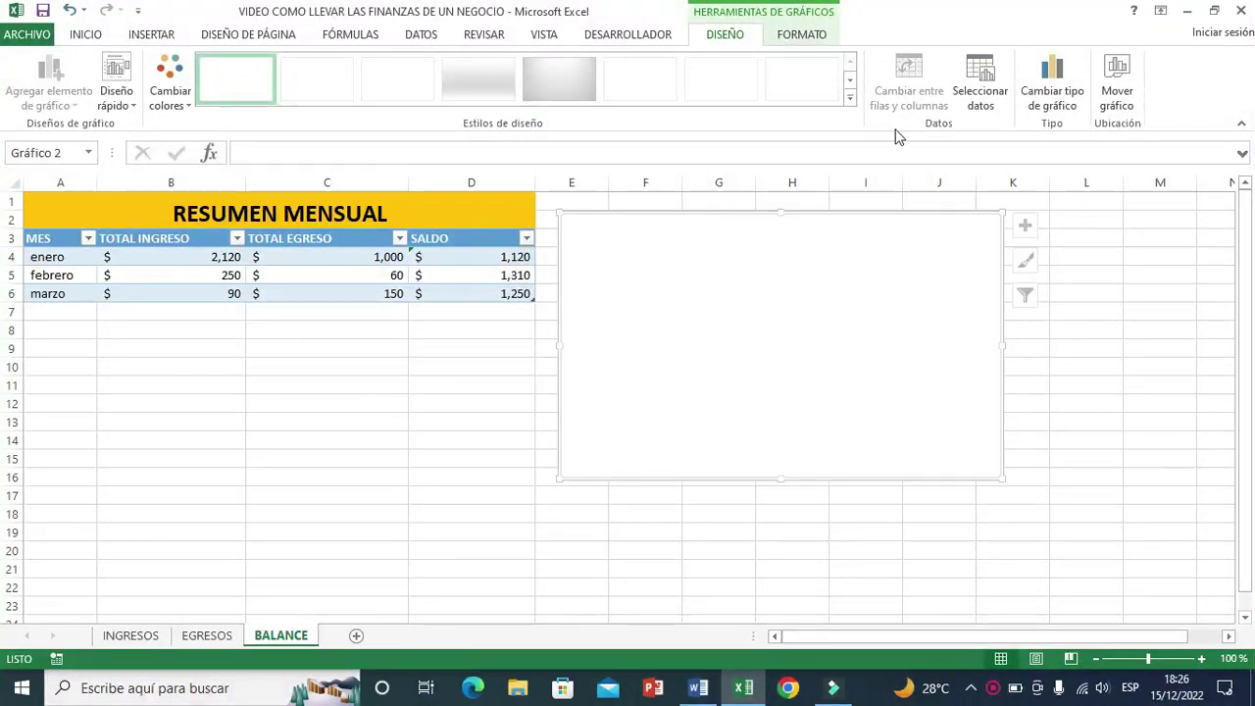
{"action": "left_click", "coordinate": [986, 83]}
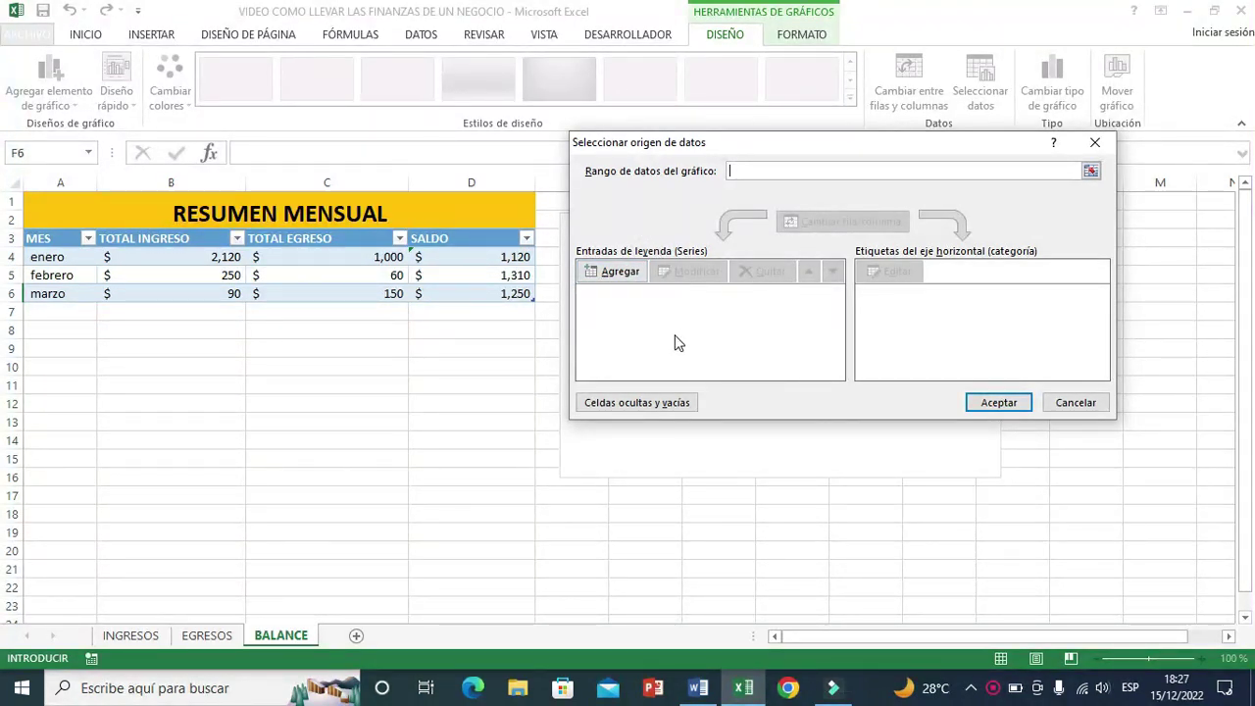
{"action": "left_click", "coordinate": [608, 275]}
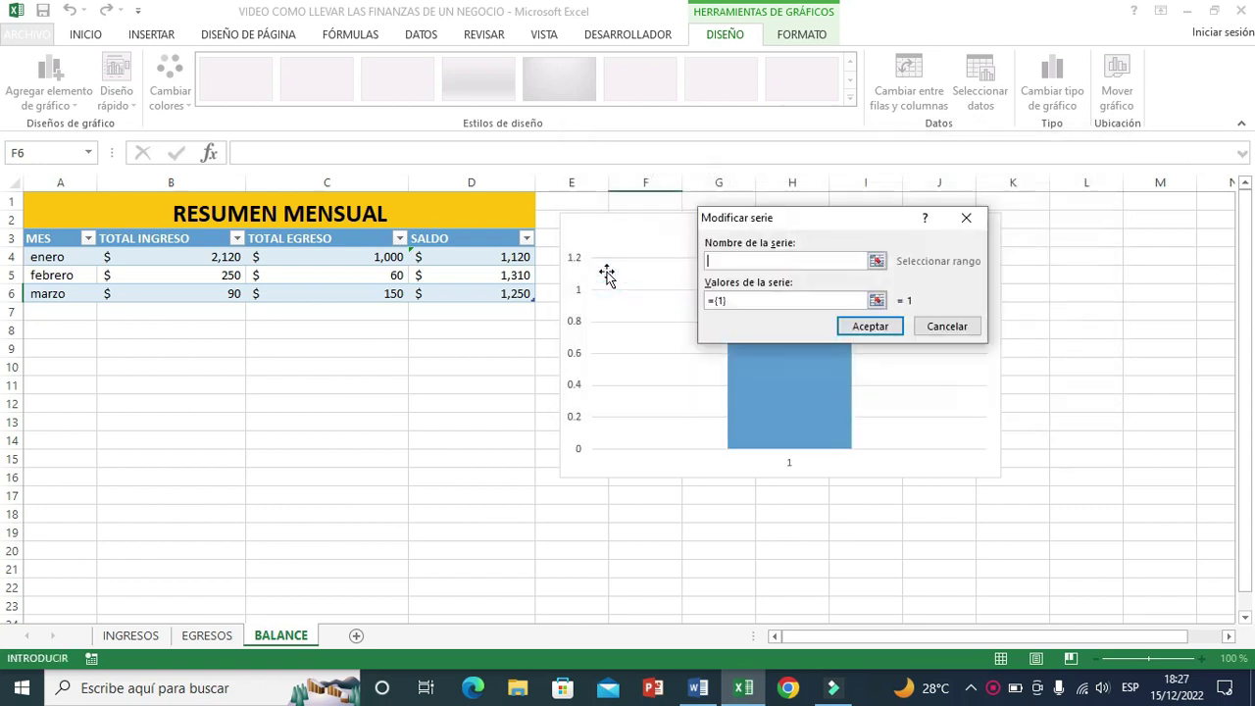
{"action": "left_click", "coordinate": [752, 259]}
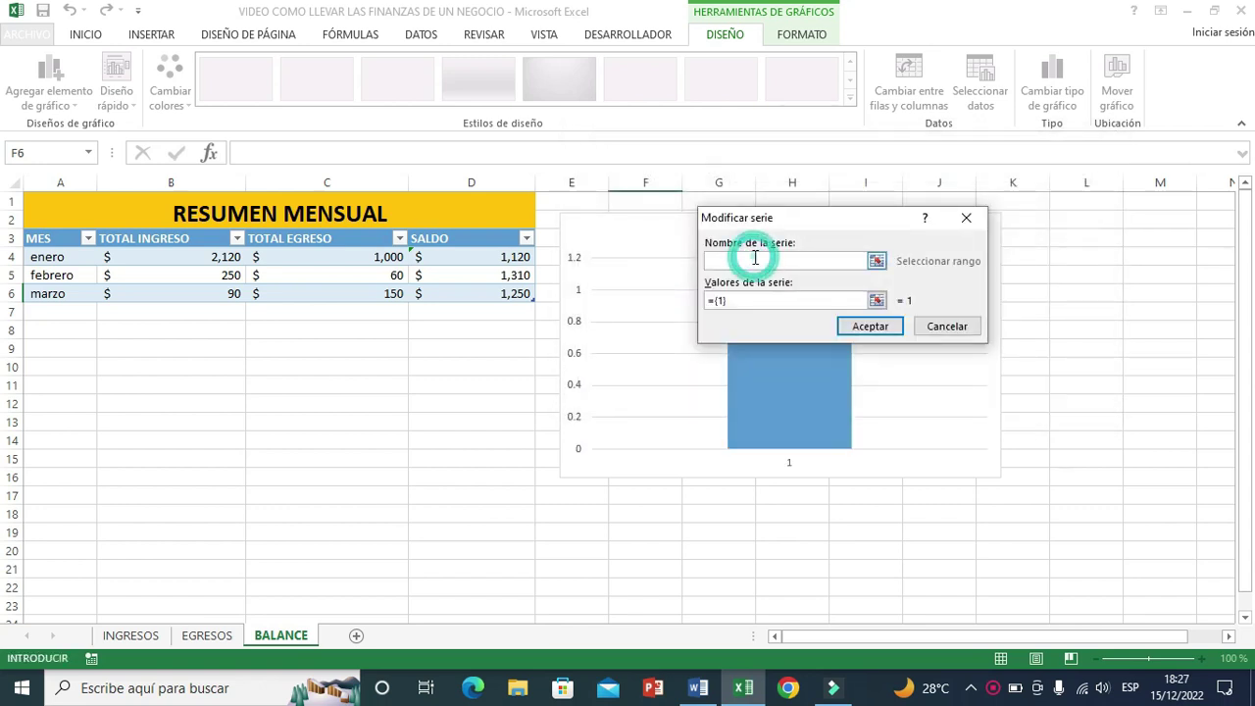
{"action": "left_click", "coordinate": [471, 241]}
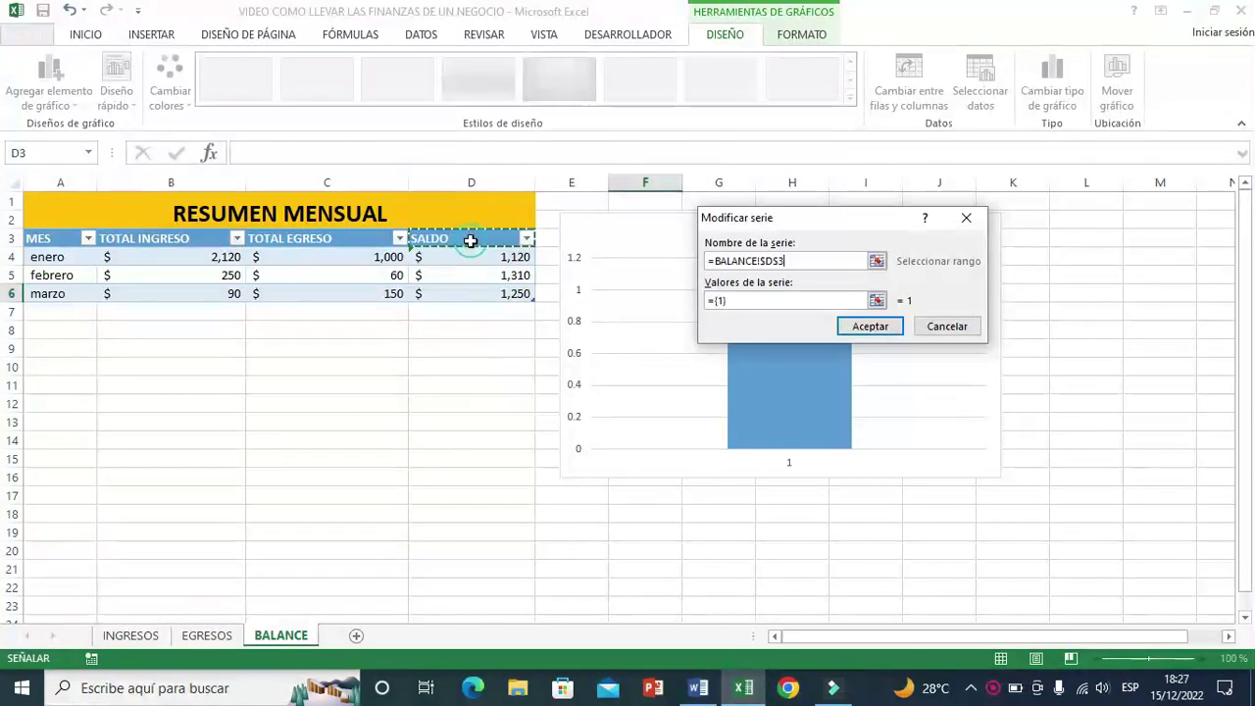
{"action": "left_click_drag", "start_coordinate": [738, 300], "coordinate": [702, 302]}
{"action": "key", "text": "BackSpace"}
{"action": "left_click_drag", "start_coordinate": [472, 256], "coordinate": [483, 287]}
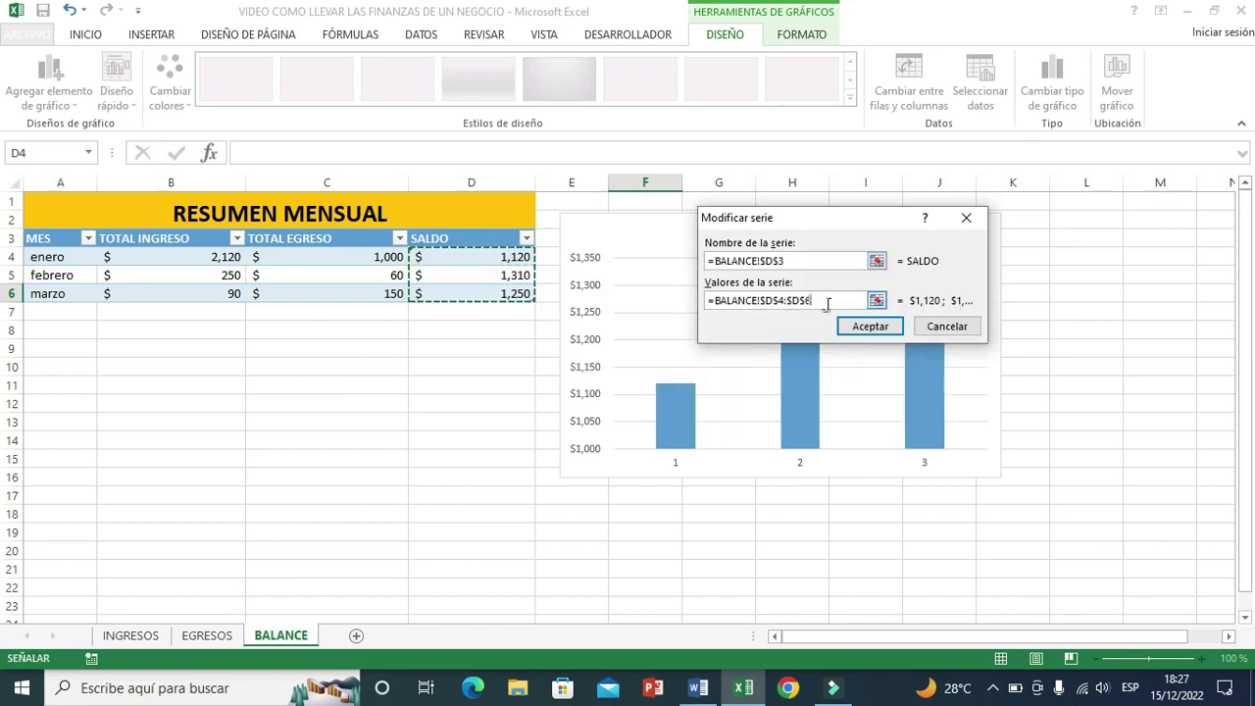
{"action": "left_click", "coordinate": [867, 325]}
{"action": "mouse_move", "coordinate": [856, 154]}
{"action": "left_mouse_down"}
{"action": "mouse_move", "coordinate": [310, 311]}
{"action": "mouse_move", "coordinate": [825, 147]}
{"action": "left_mouse_up"}
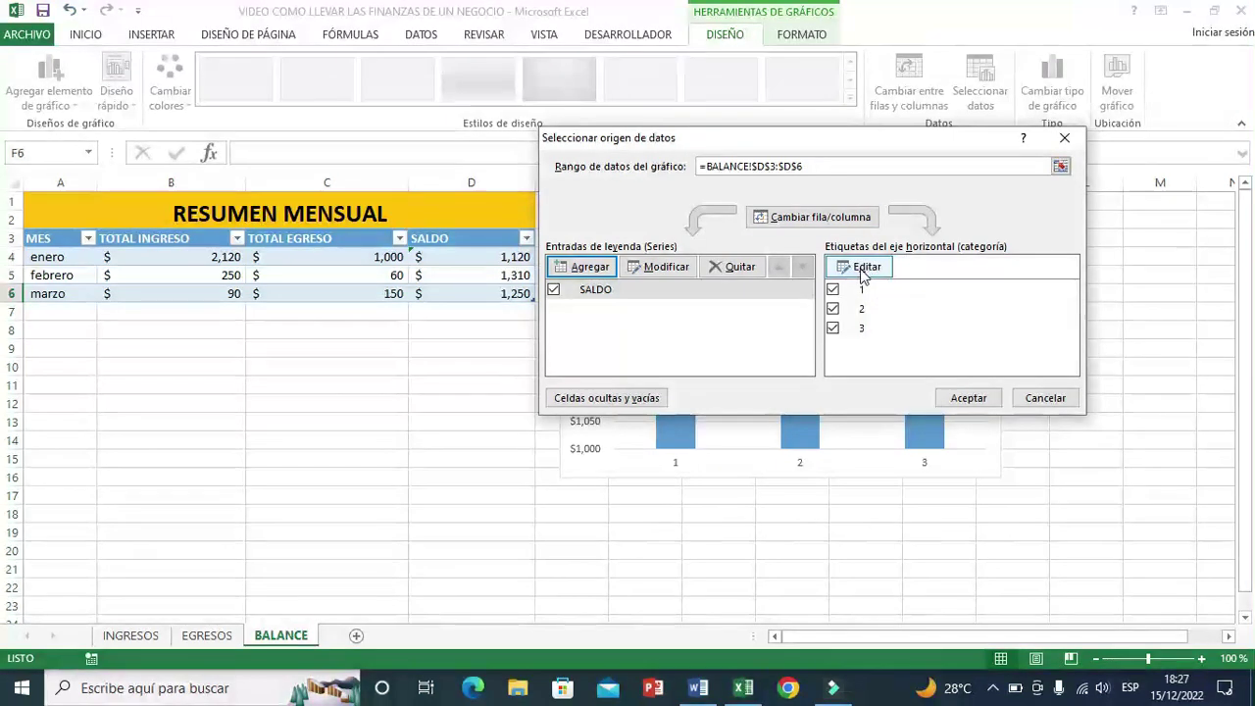
Step: Set the chart's horizontal axis labels to the month names in A4:A6
{"action": "left_click", "coordinate": [862, 273]}
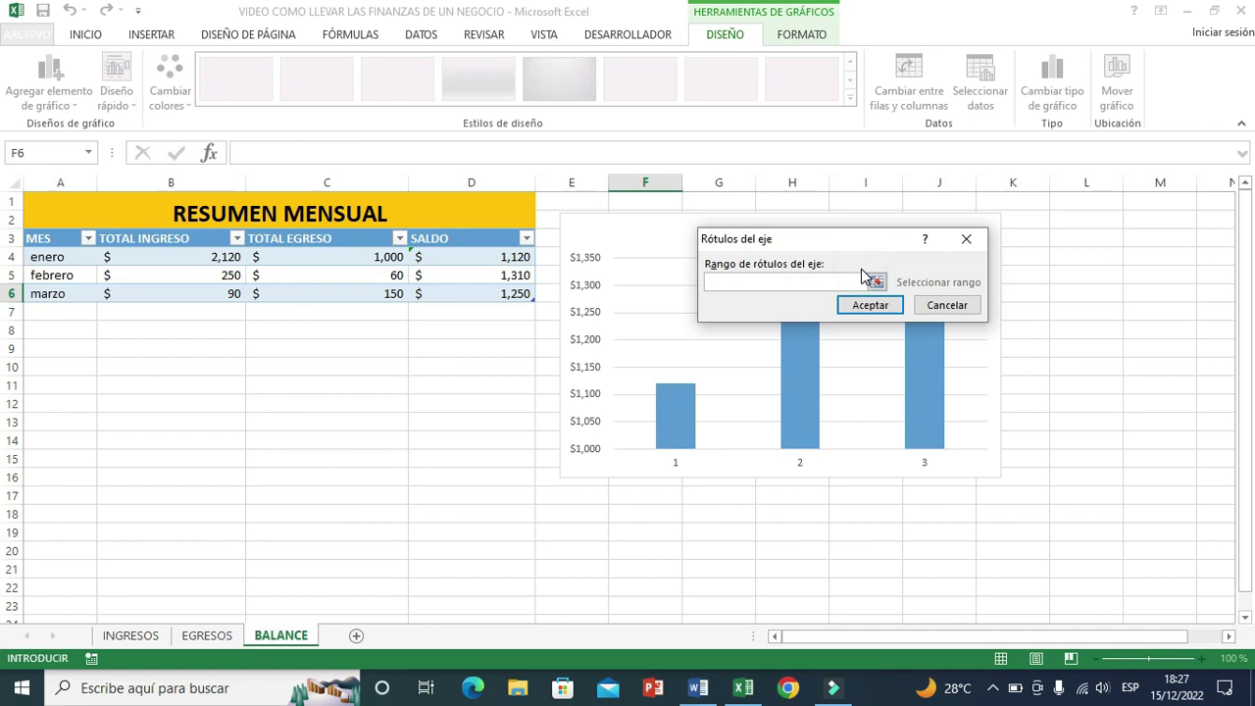
{"action": "left_click_drag", "start_coordinate": [61, 256], "coordinate": [49, 293]}
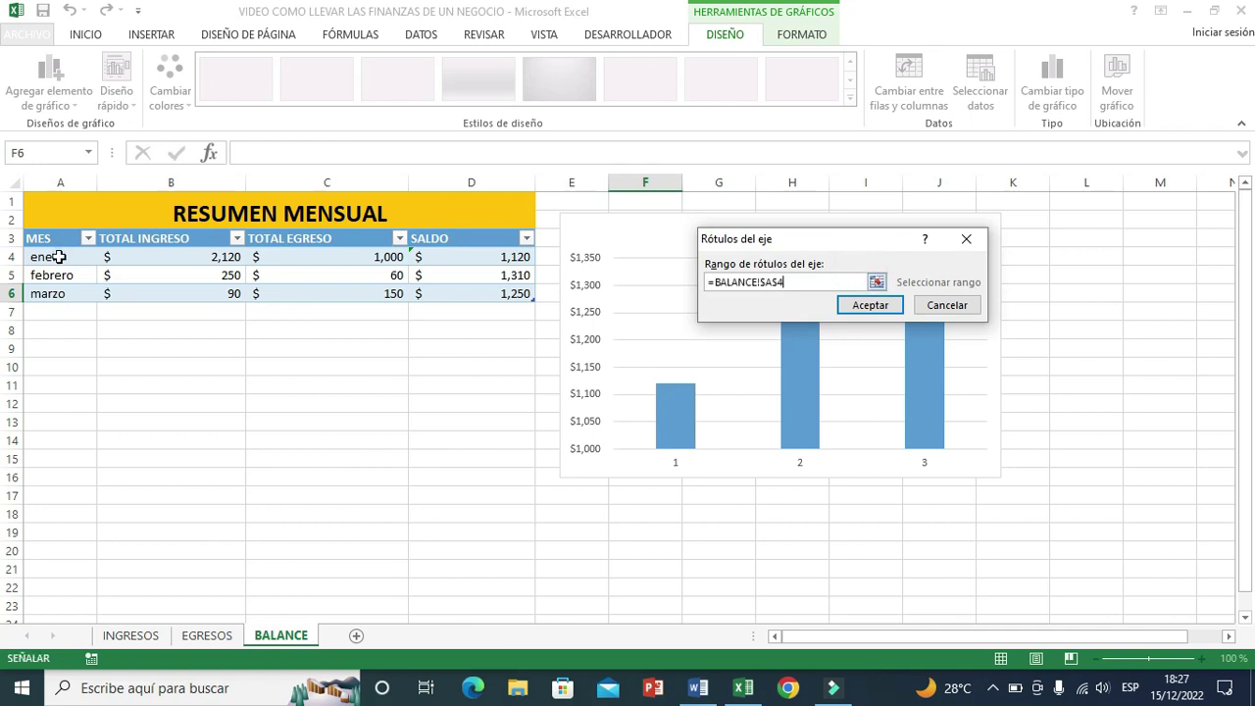
{"action": "left_click", "coordinate": [870, 305]}
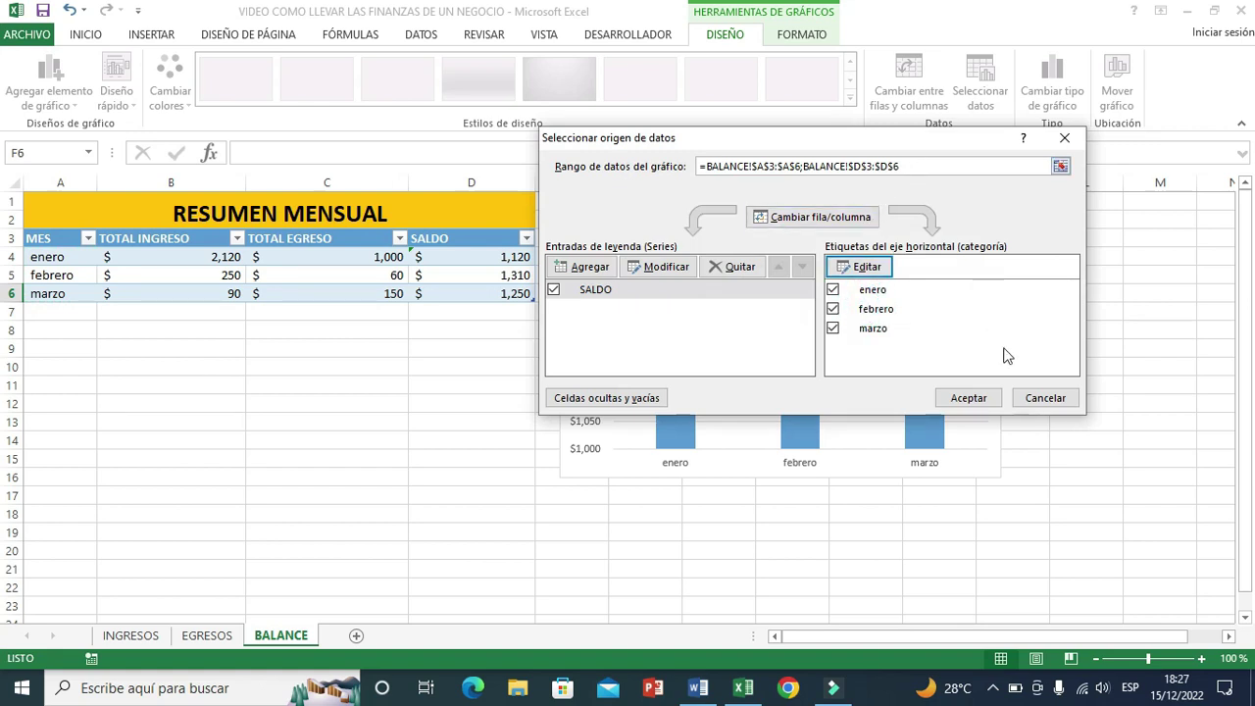
{"action": "left_click", "coordinate": [976, 397]}
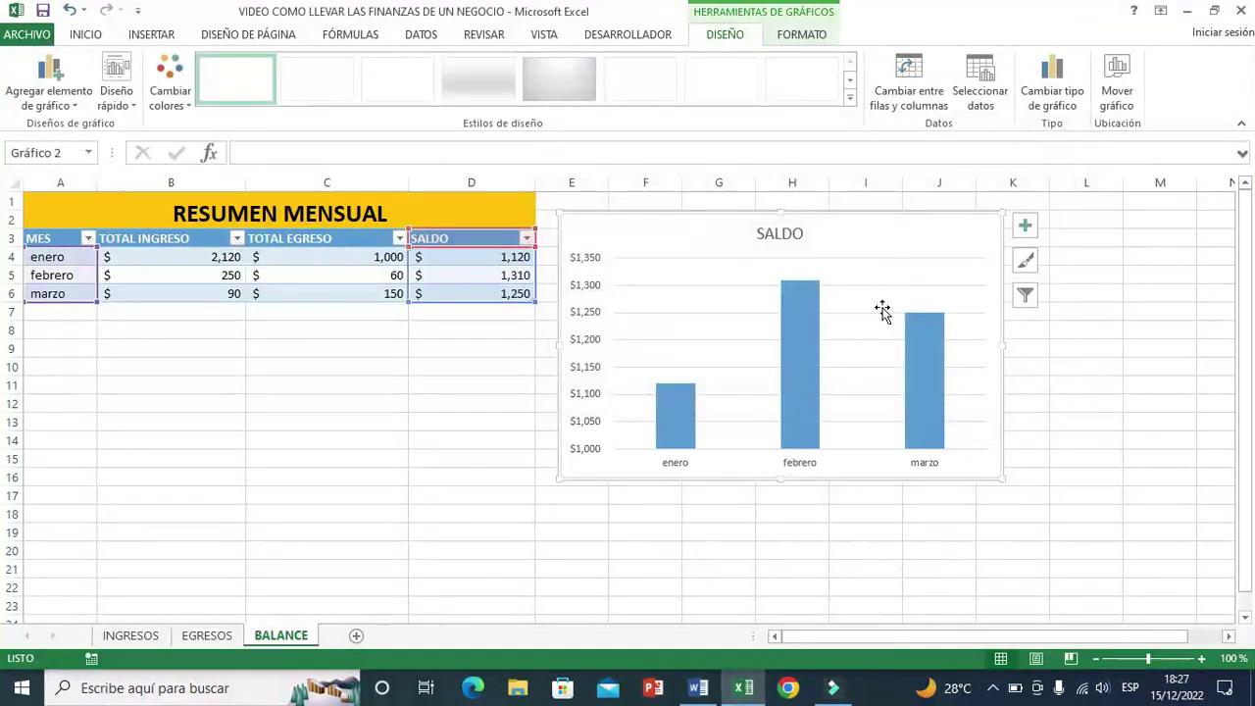
Step: Enlarge the chart and turn on axis titles from the chart elements list
{"action": "left_click_drag", "start_coordinate": [1000, 480], "coordinate": [1075, 508]}
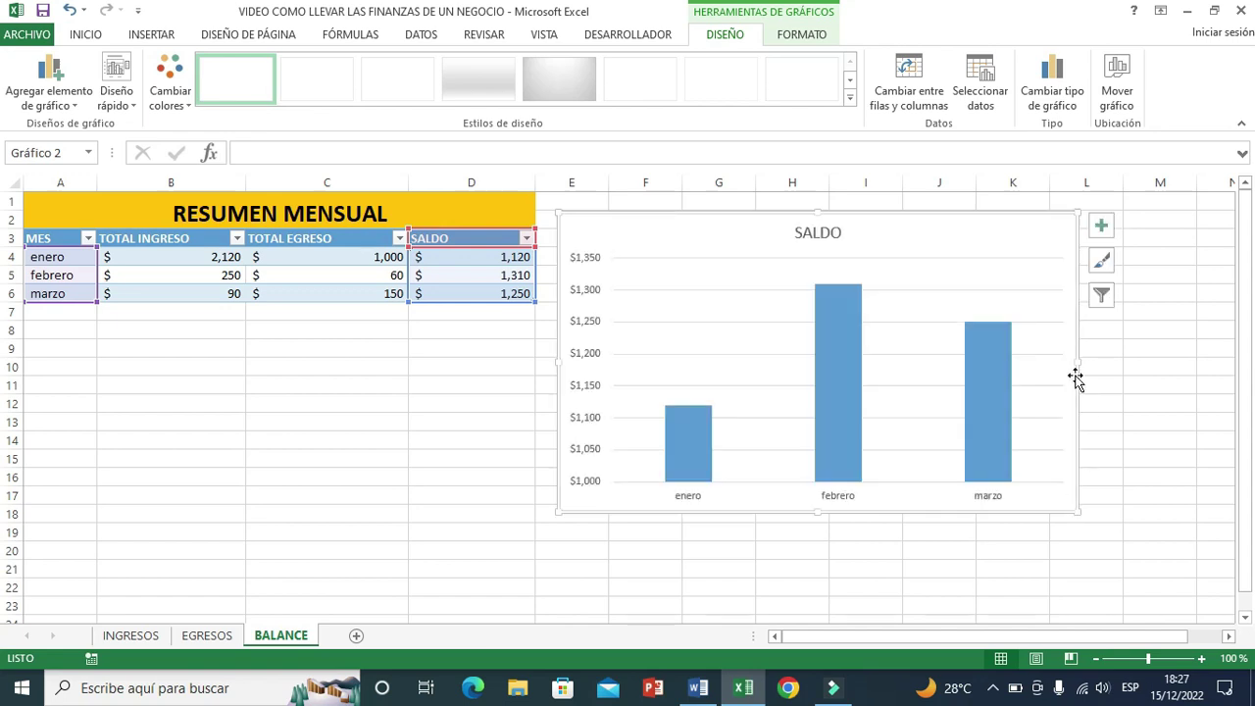
{"action": "left_click", "coordinate": [1101, 225]}
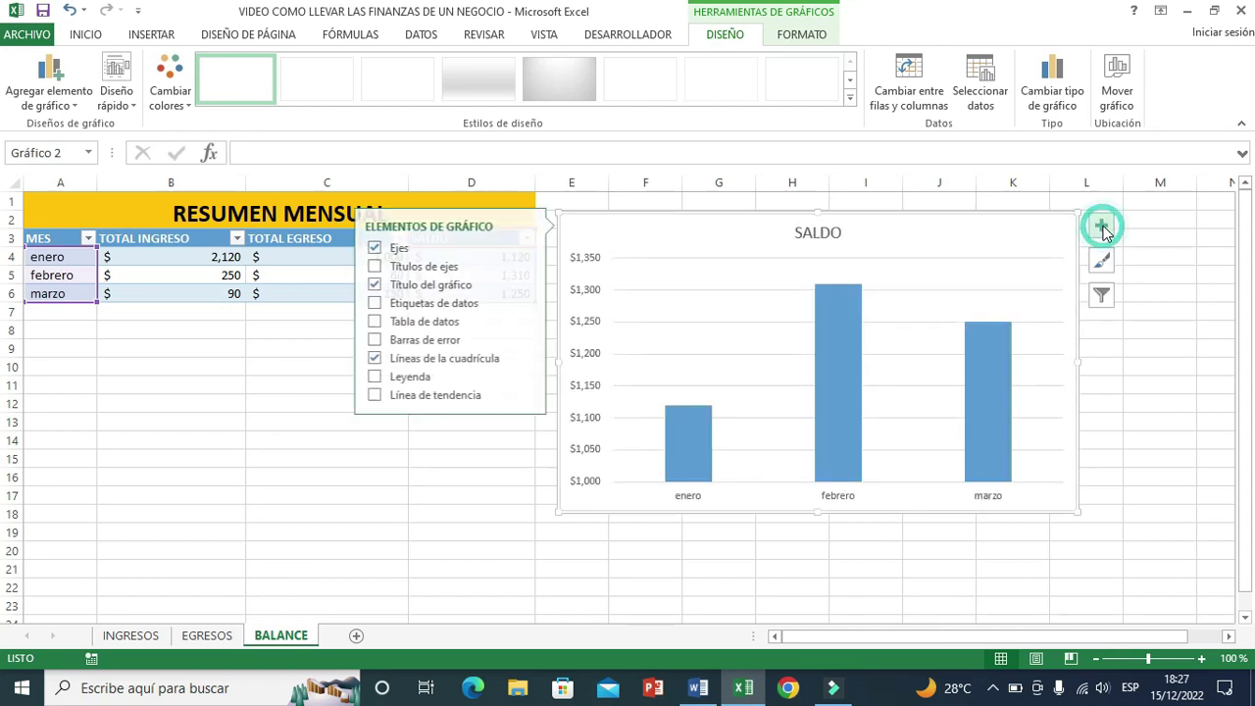
{"action": "left_click", "coordinate": [372, 266]}
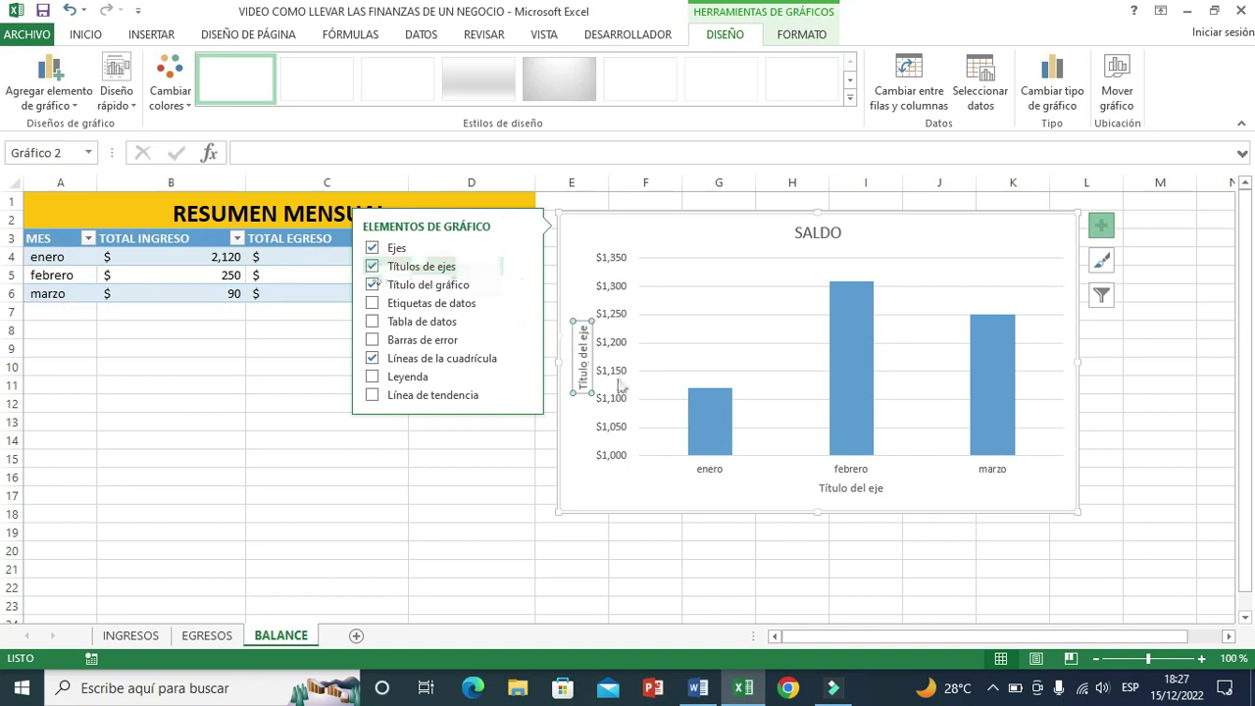
{"action": "left_click_drag", "start_coordinate": [1075, 515], "coordinate": [1086, 524]}
{"action": "left_click", "coordinate": [1000, 566]}
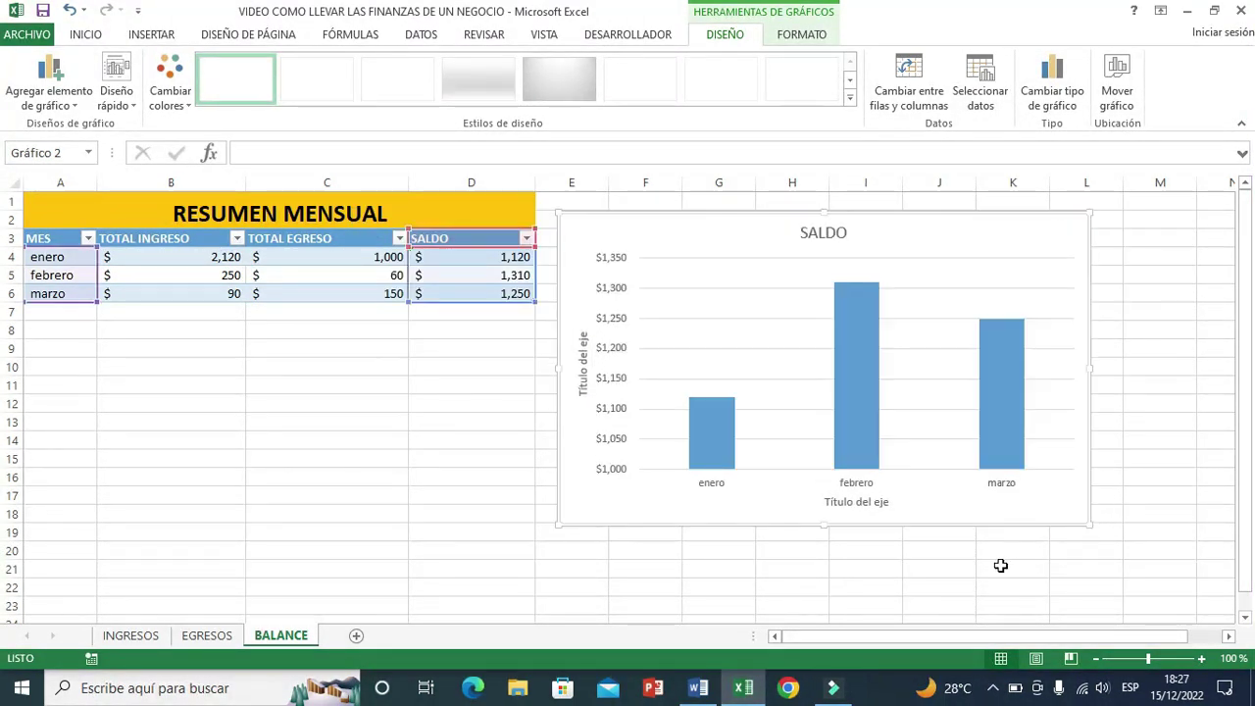
Step: Retitle the chart RESUMEN MENSUAL and name the axes MESES and SALDO
{"action": "double_click", "coordinate": [822, 235]}
{"action": "type", "text": "RESUMEN MENSUAL"}
{"action": "left_click", "coordinate": [784, 517]}
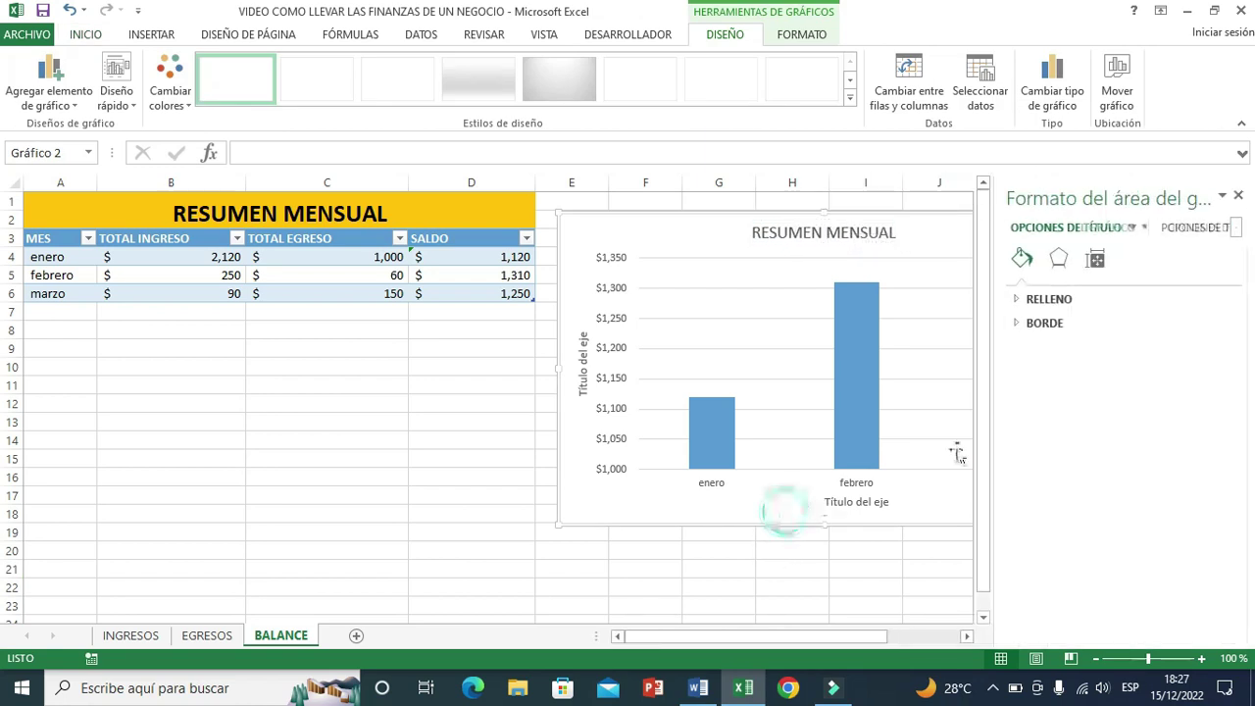
{"action": "left_click", "coordinate": [834, 503]}
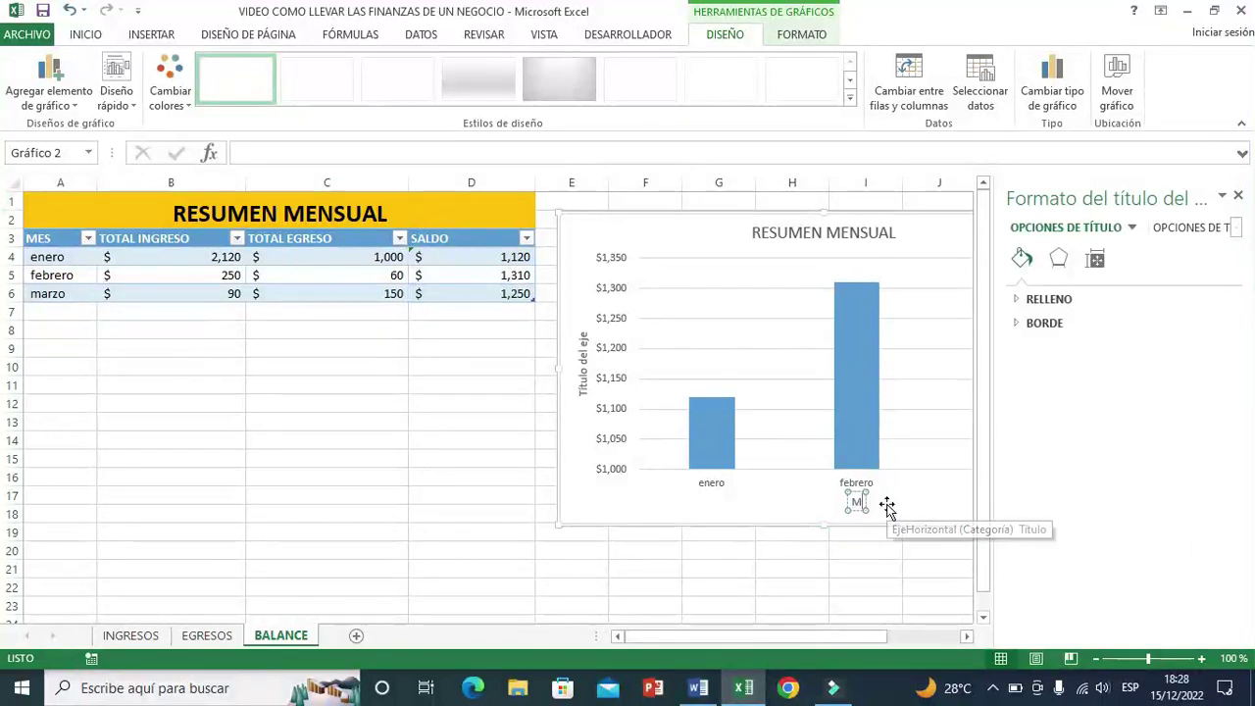
{"action": "type", "text": "MESES"}
{"action": "left_click", "coordinate": [792, 569]}
{"action": "left_click", "coordinate": [1237, 196]}
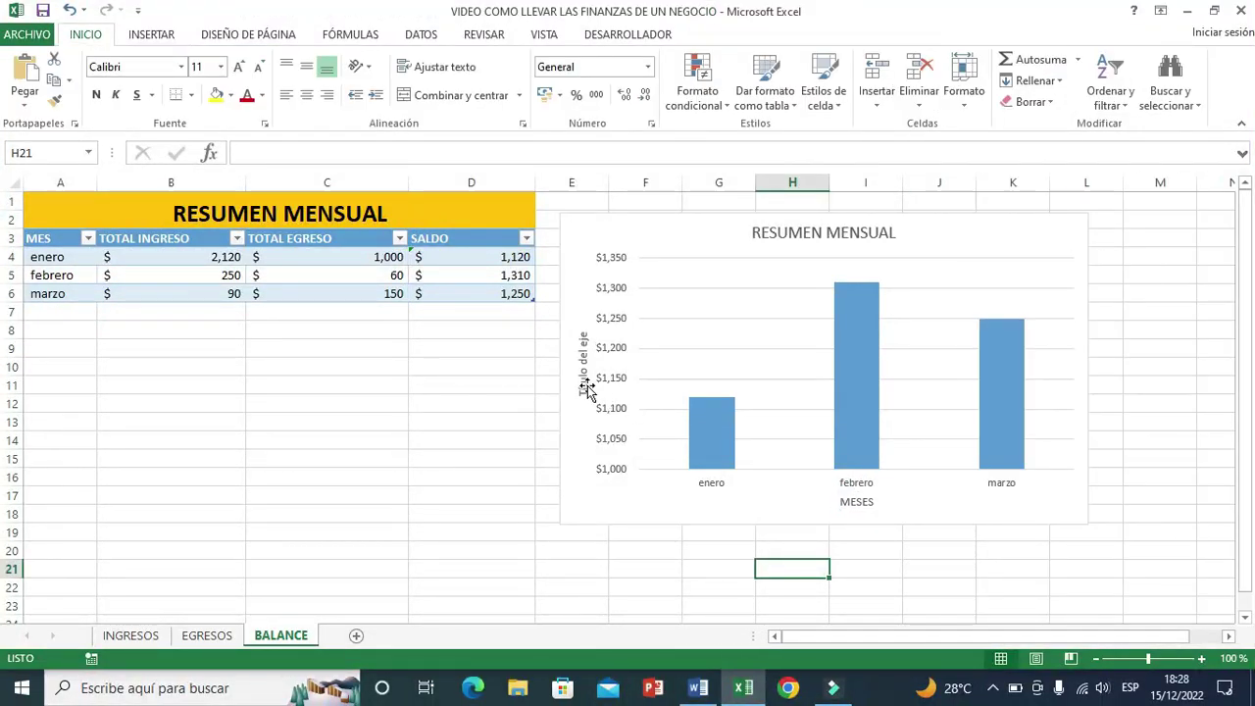
{"action": "left_click", "coordinate": [586, 389]}
{"action": "triple_click", "coordinate": [584, 390]}
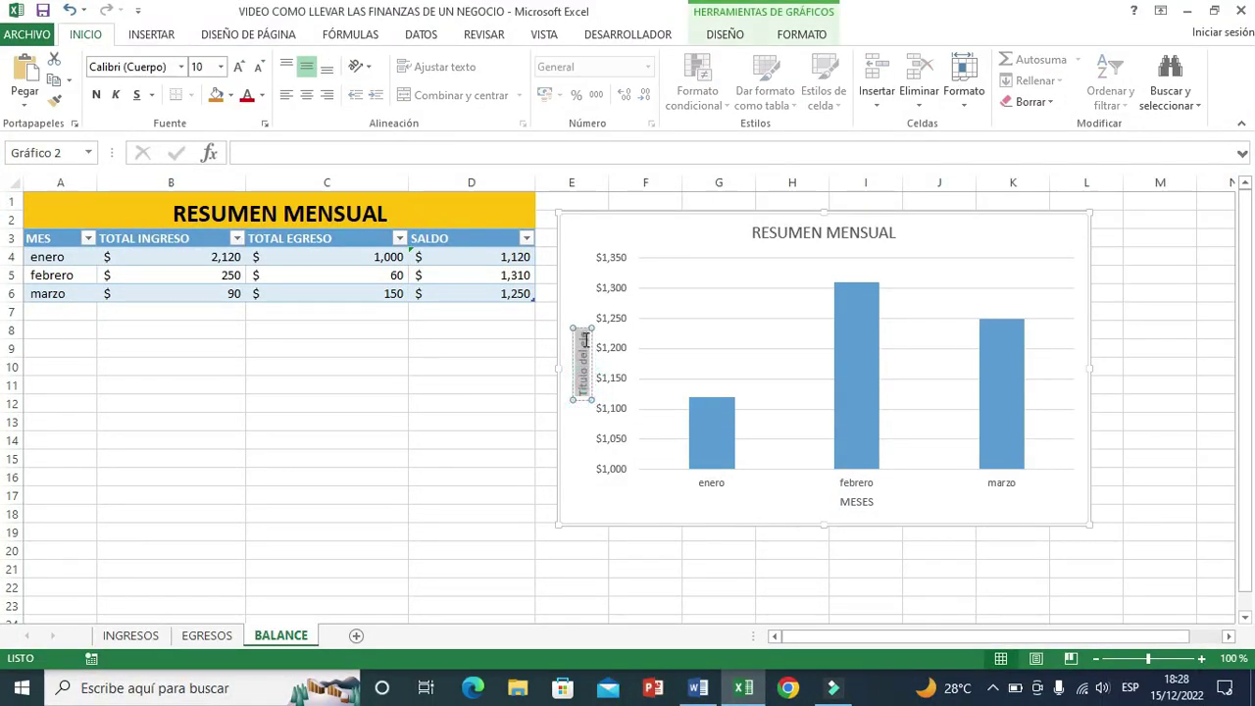
{"action": "type", "text": "SALDO"}
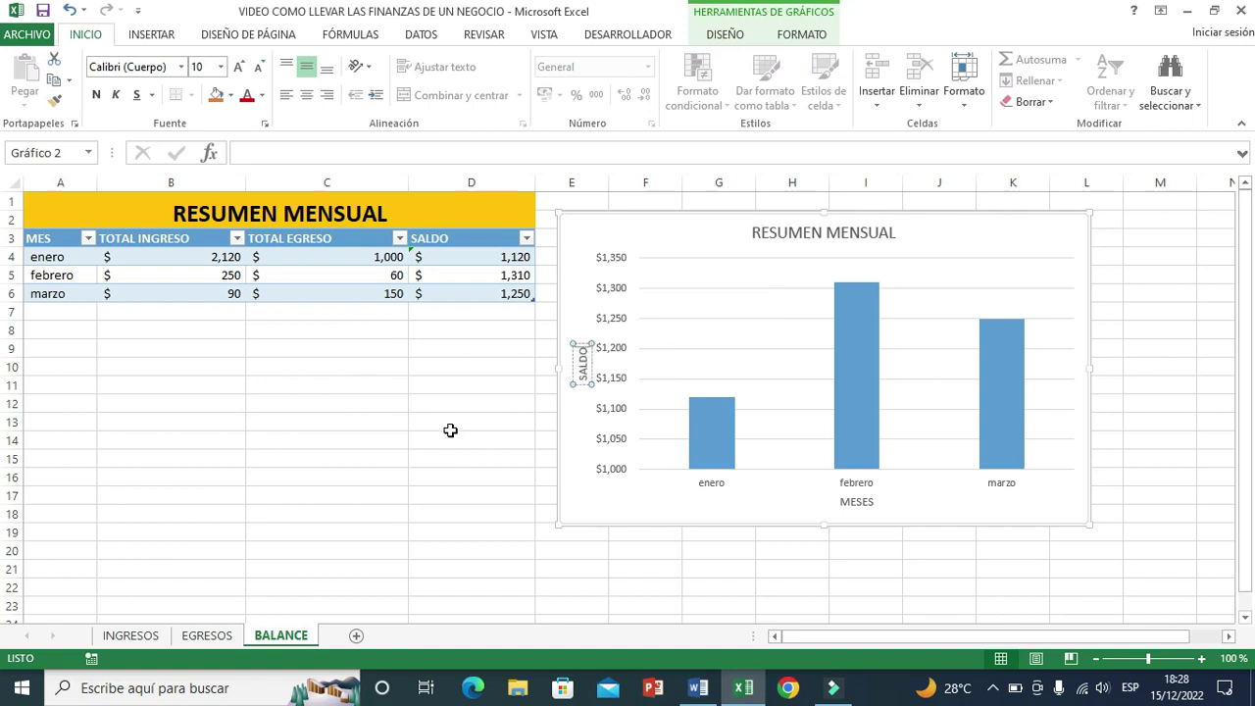
{"action": "left_click", "coordinate": [448, 429]}
Step: Apply the dark chart style Estilo 9 to the chart
{"action": "left_click", "coordinate": [681, 379]}
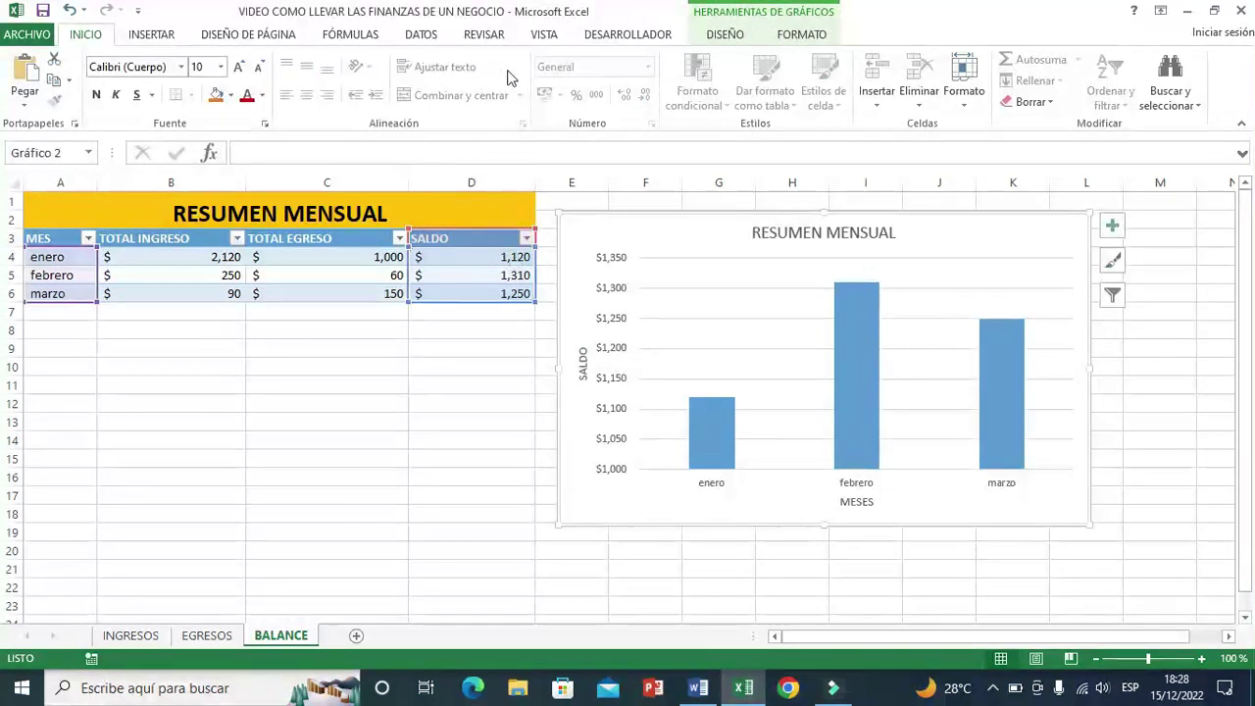
{"action": "left_click", "coordinate": [727, 34]}
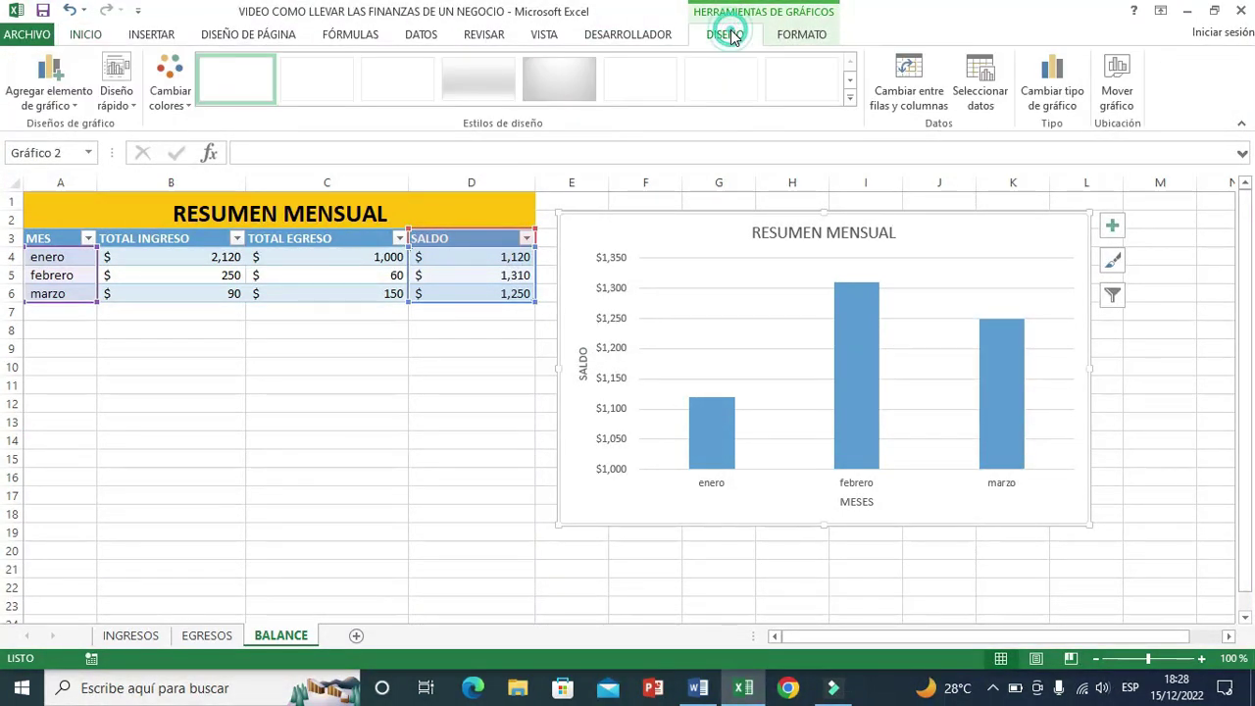
{"action": "left_click", "coordinate": [849, 97]}
{"action": "left_click", "coordinate": [251, 128]}
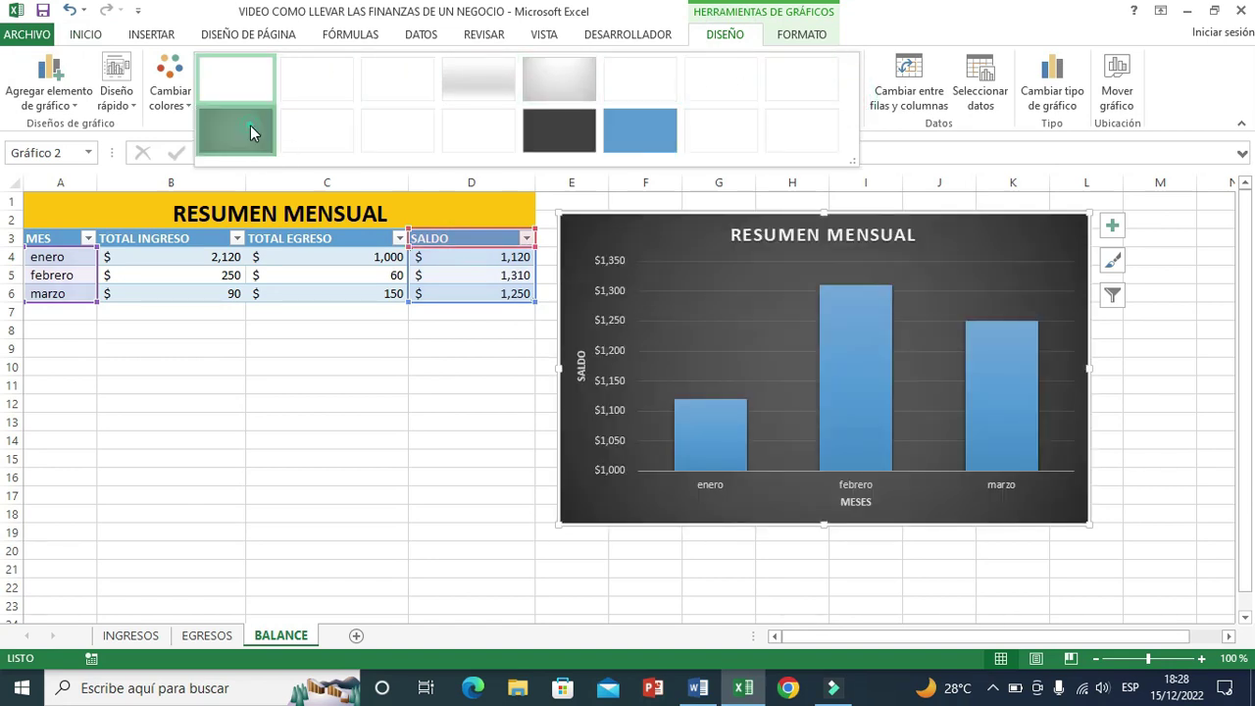
{"action": "left_click", "coordinate": [399, 484]}
{"action": "left_click", "coordinate": [461, 438]}
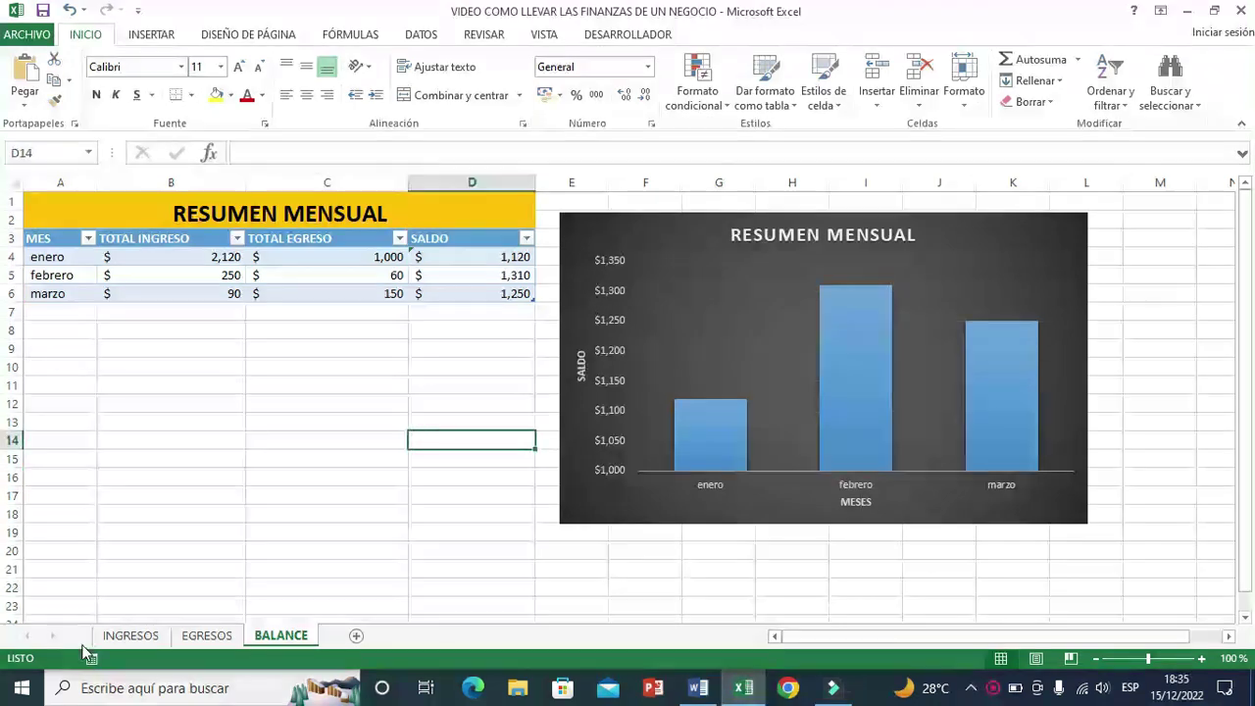
Step: On INGRESOS, add a 4/4/2023 VENTA DE JEANS REF111 row: 4 units at 40
{"action": "left_click", "coordinate": [127, 635]}
{"action": "left_click", "coordinate": [81, 359]}
{"action": "type", "text": "4/4/2023"}
{"action": "key", "text": "Tab"}
{"action": "key", "text": "Tab"}
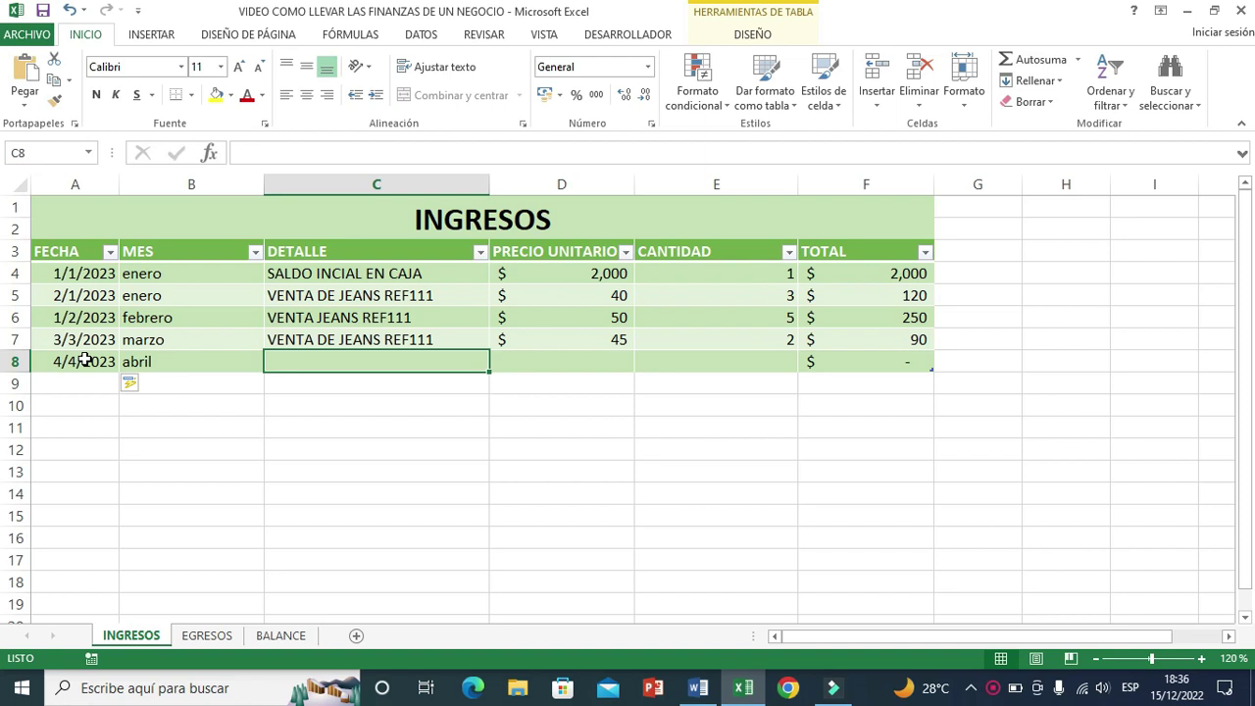
{"action": "type", "text": "VENTA DE"}
{"action": "key", "text": "Tab"}
{"action": "key", "text": "Tab"}
{"action": "type", "text": "4"}
{"action": "key", "text": "shift+Tab"}
{"action": "type", "text": "40"}
{"action": "key", "text": "Tab"}
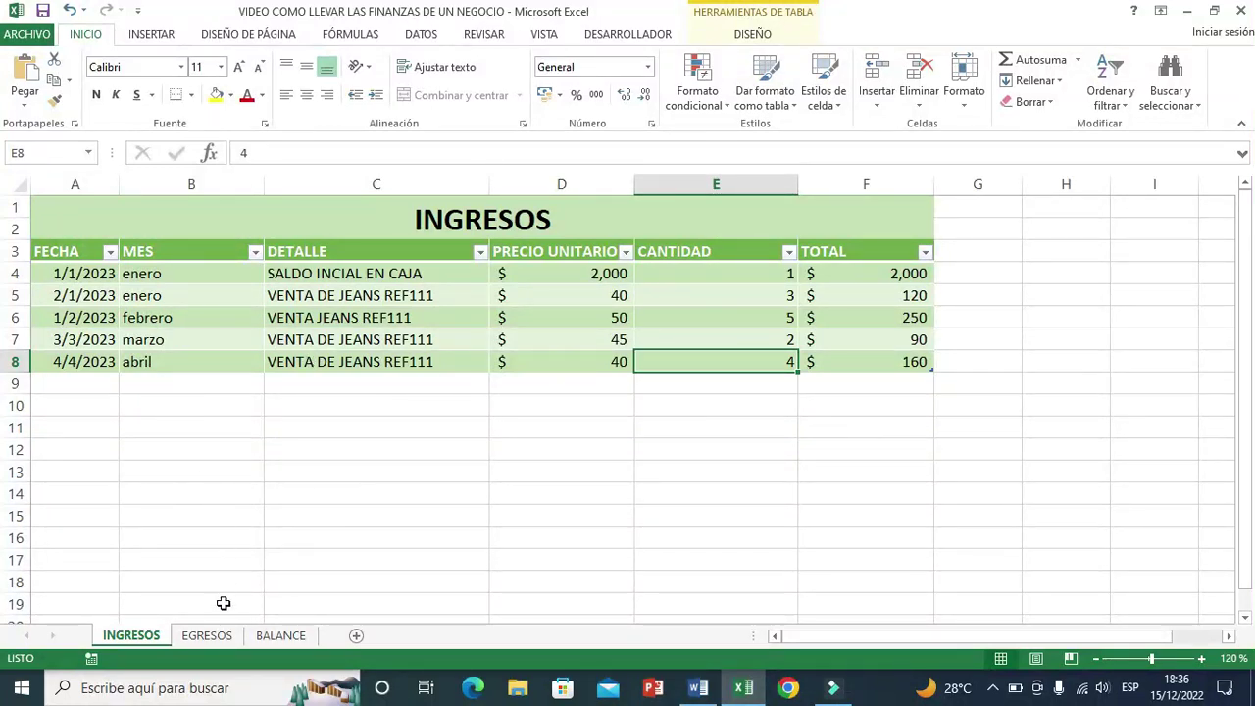
Step: On EGRESOS, add a 5/4/2023 PAGO SERVICIO ELECTRICIDAD row for 80, quantity 1
{"action": "left_click", "coordinate": [208, 638]}
{"action": "left_click", "coordinate": [88, 337]}
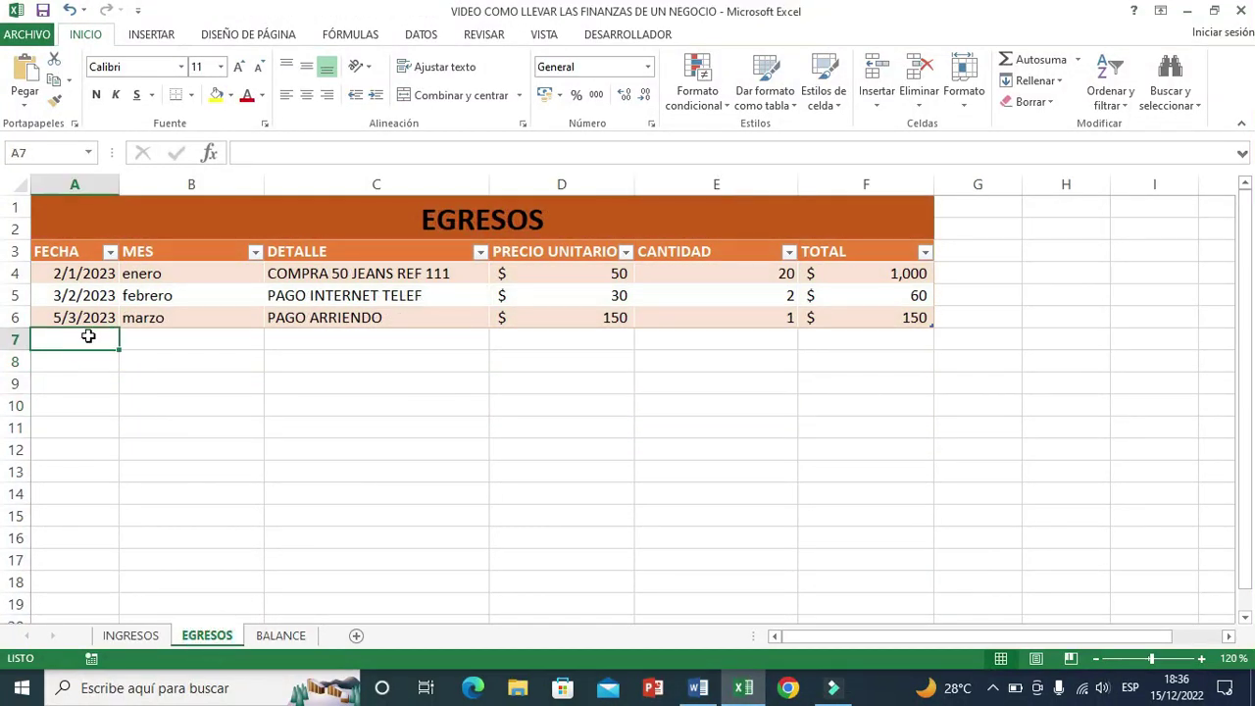
{"action": "type", "text": "5/4/2023"}
{"action": "key", "text": "Tab"}
{"action": "key", "text": "Tab"}
{"action": "type", "text": "P"}
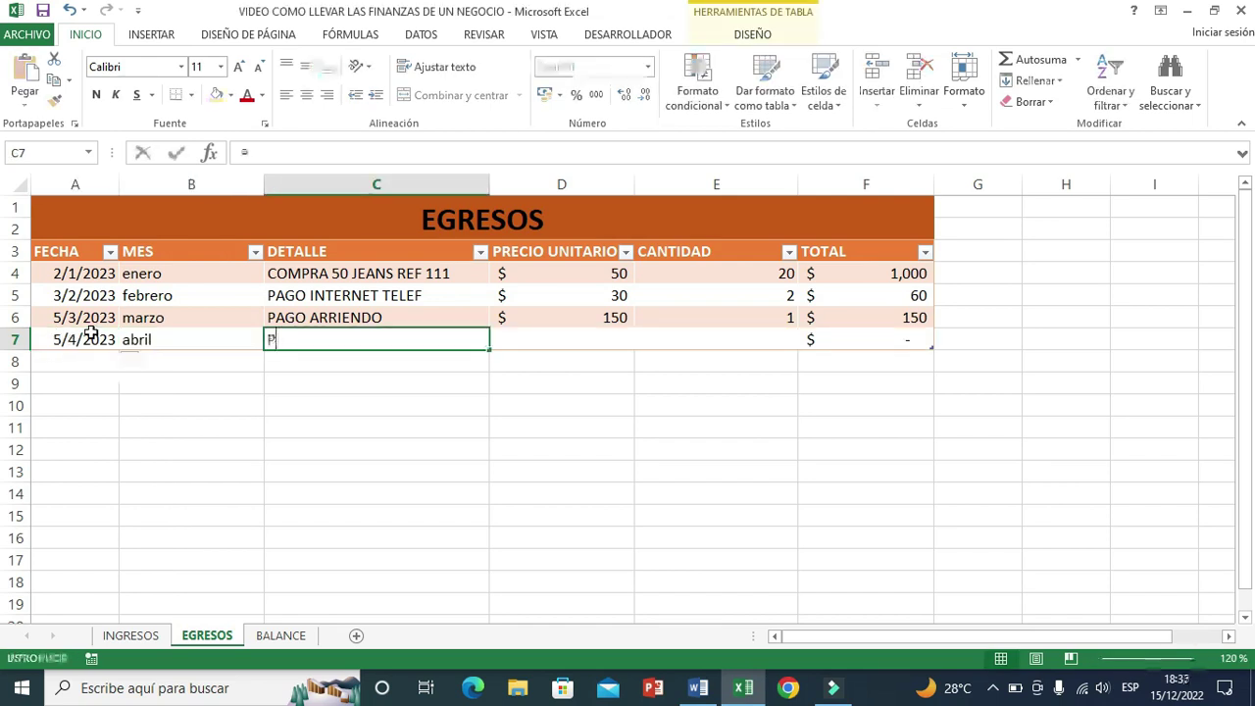
{"action": "type", "text": "AGO SERVICIO ELECTRICIDAD"}
{"action": "key", "text": "Tab"}
{"action": "type", "text": "80"}
{"action": "key", "text": "Tab"}
{"action": "type", "text": "1"}
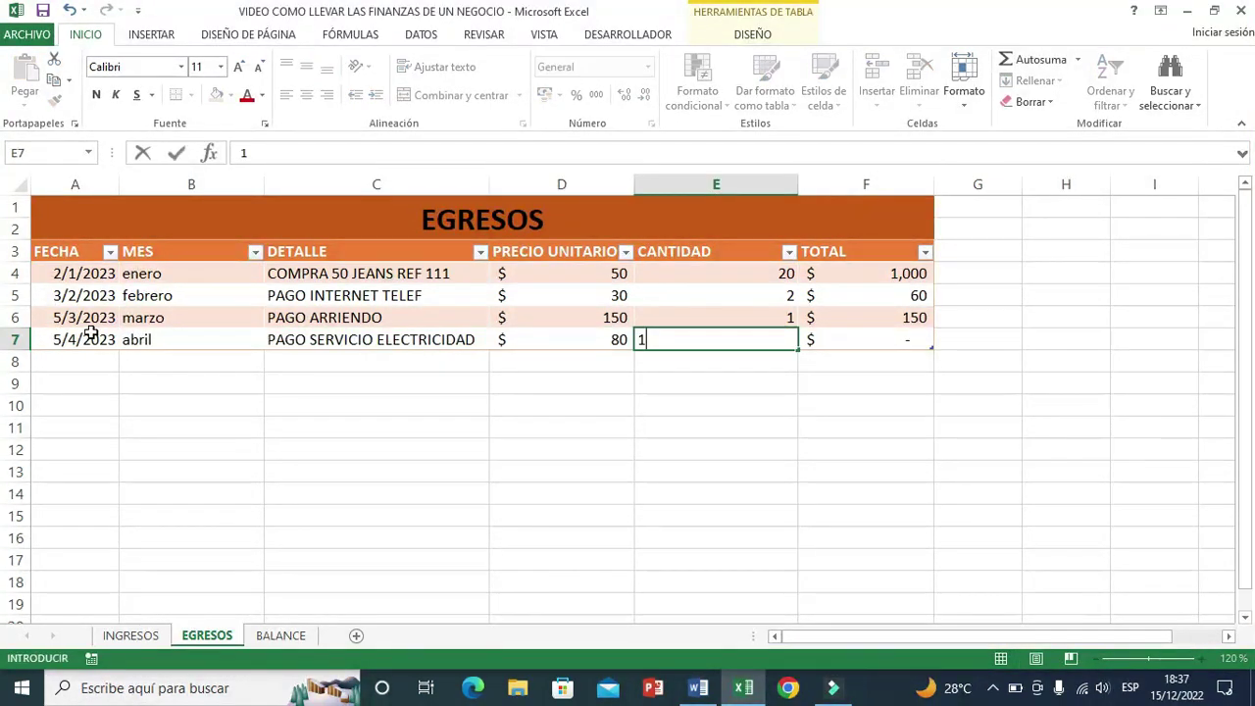
{"action": "key", "text": "Tab"}
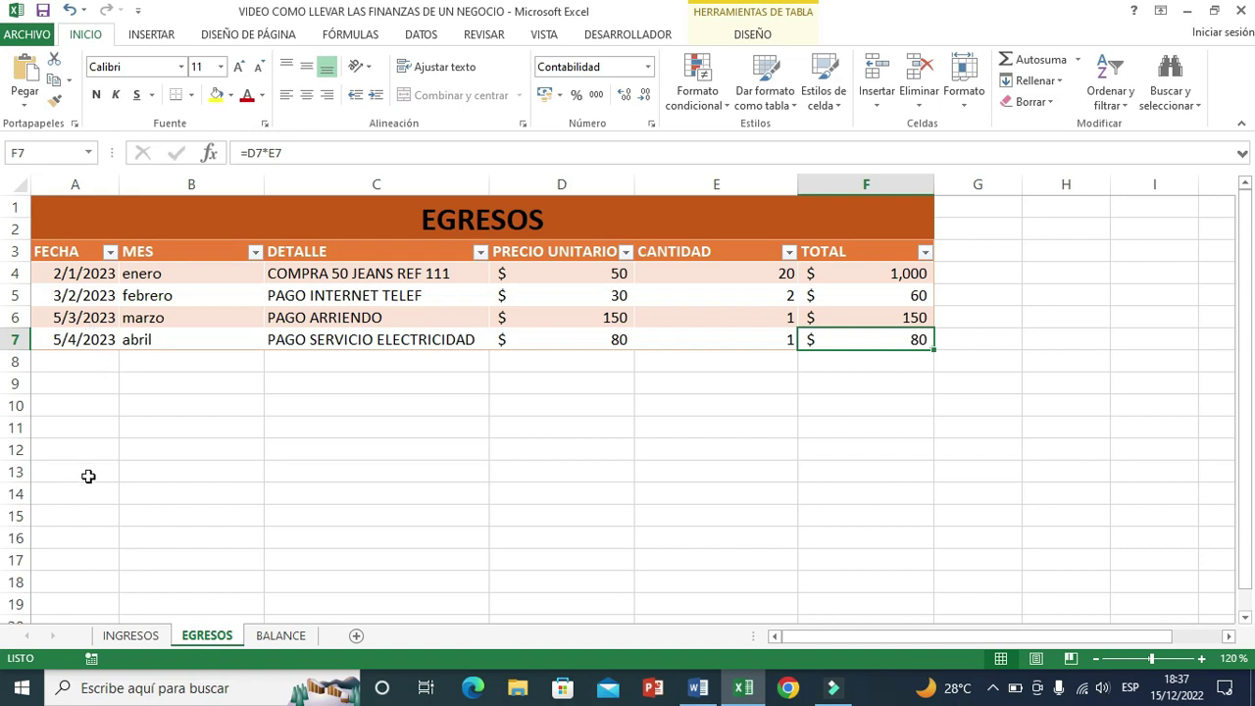
Step: Enter abril in BALANCE cell A7, producing SALDO $1,330 and a new abril chart bar
{"action": "left_click", "coordinate": [292, 636]}
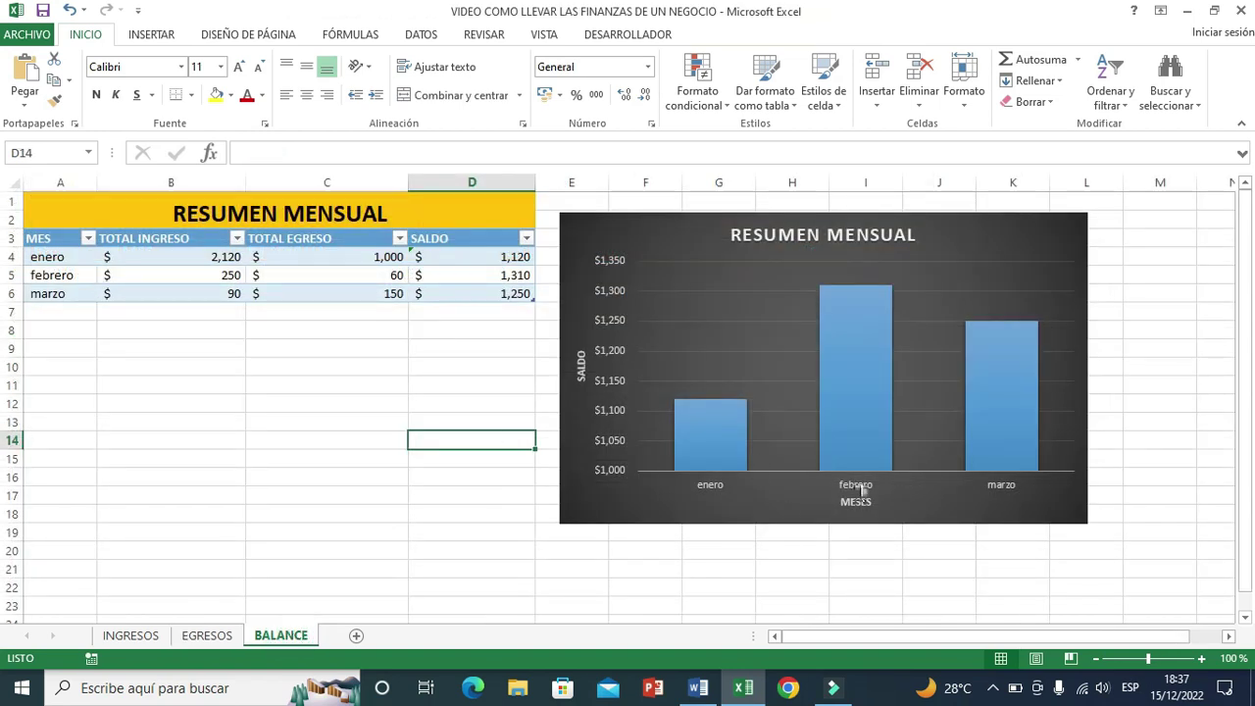
{"action": "left_click", "coordinate": [57, 309]}
{"action": "type", "text": "abril"}
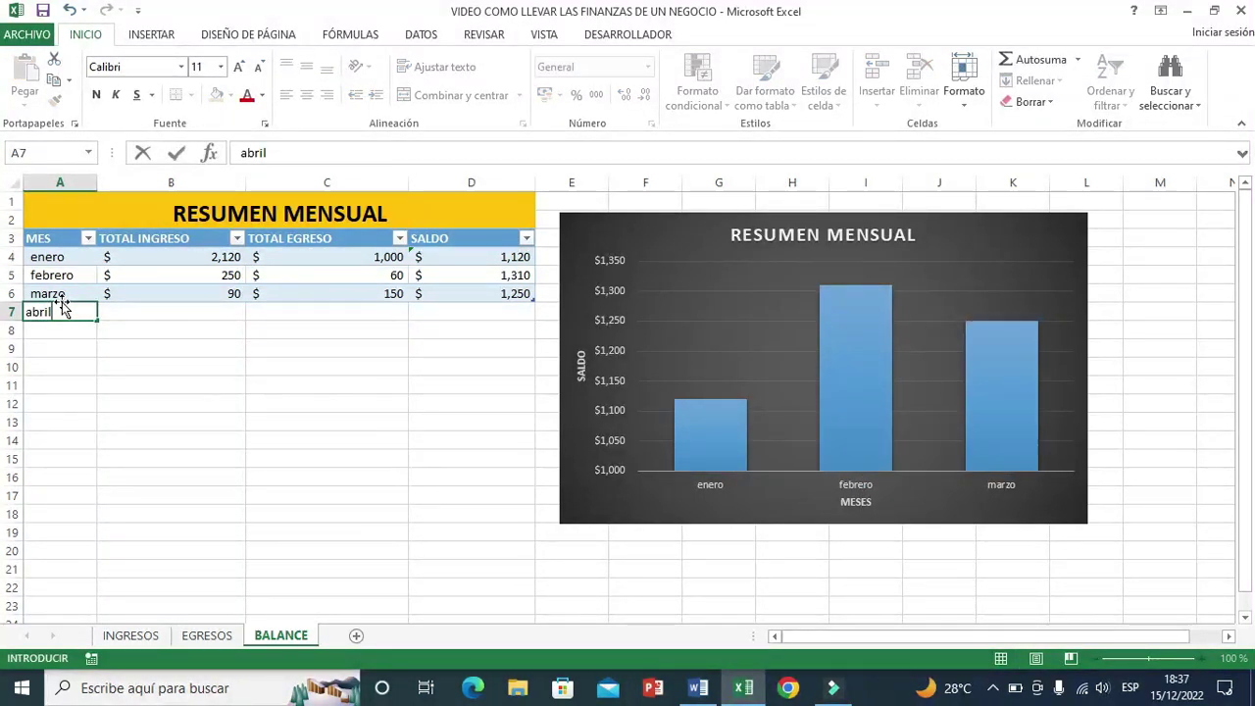
{"action": "key", "text": "Return"}
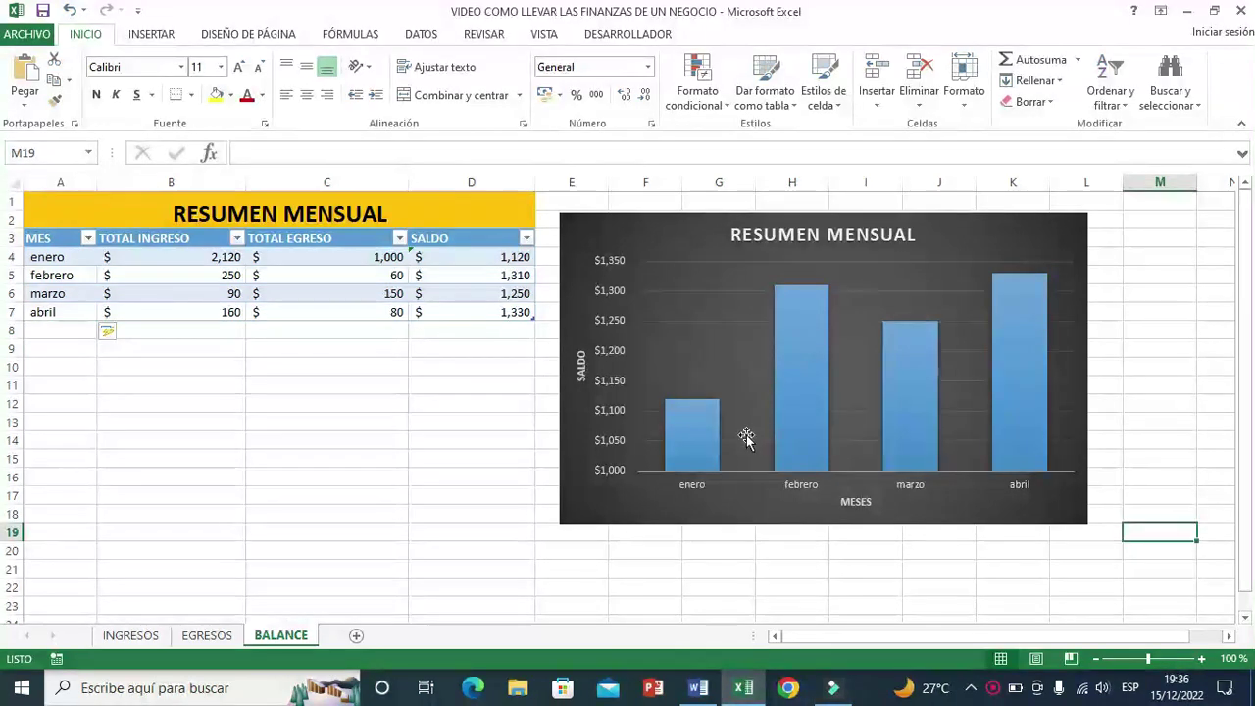
{"action": "mouse_move", "coordinate": [1031, 288]}
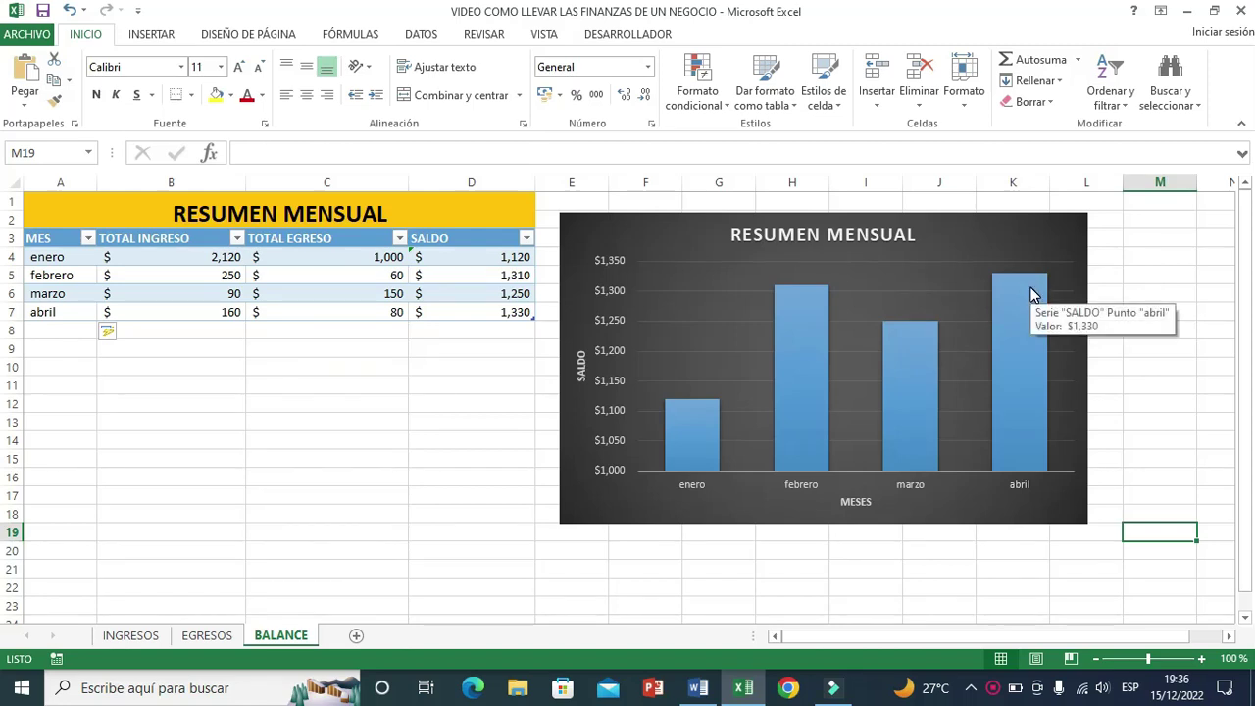